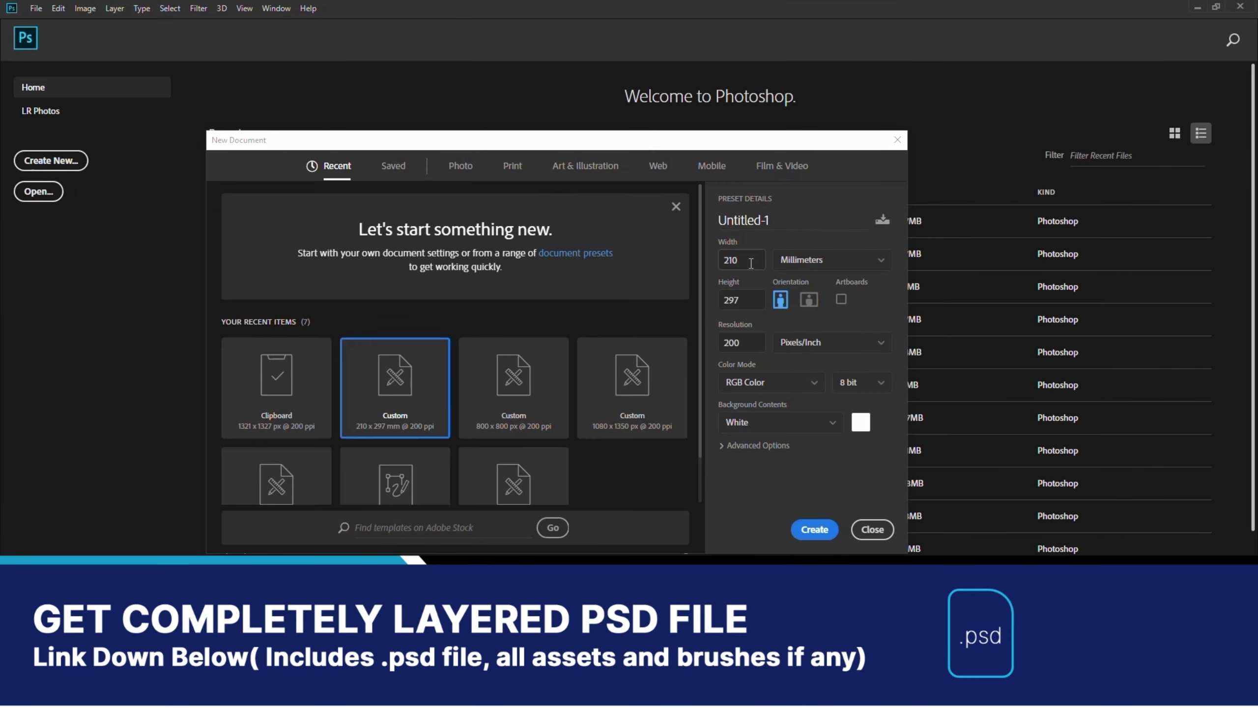
- Create a 210 × 297 mm RGB document at 200 pixels/inch with a white background, and open Everyuth Assets.psd
left_click(756, 300)
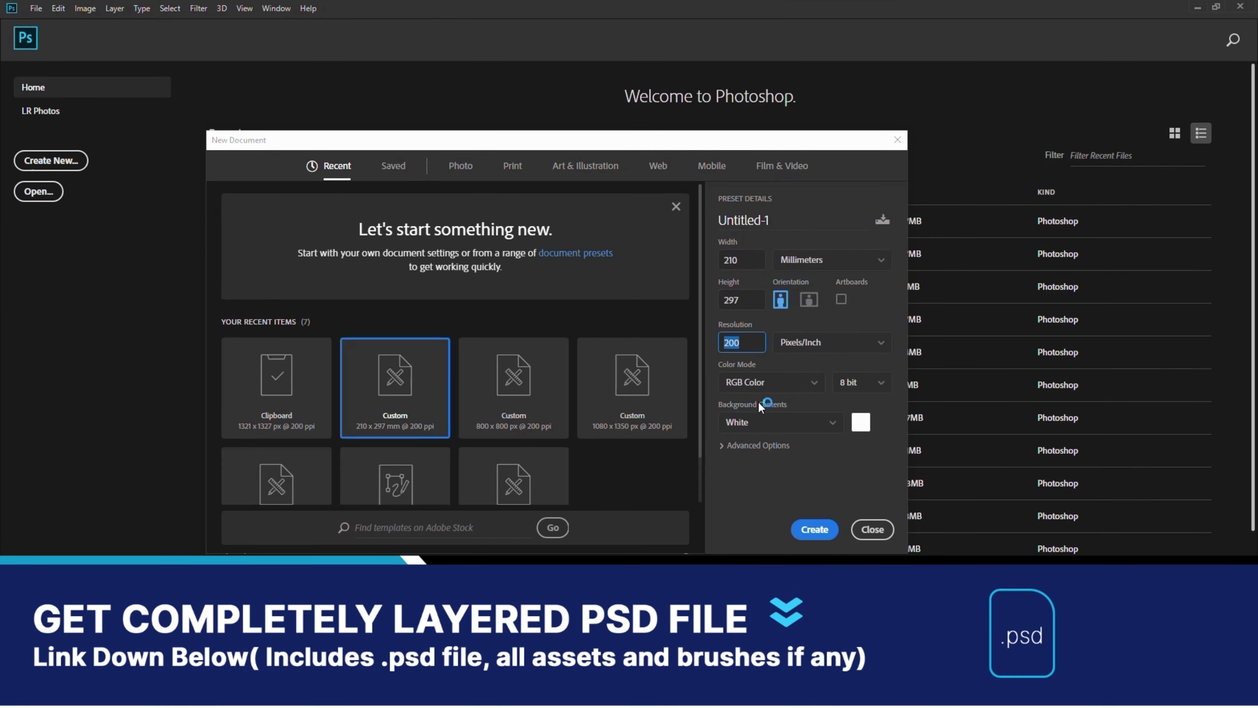
left_click(816, 529)
left_click(36, 8)
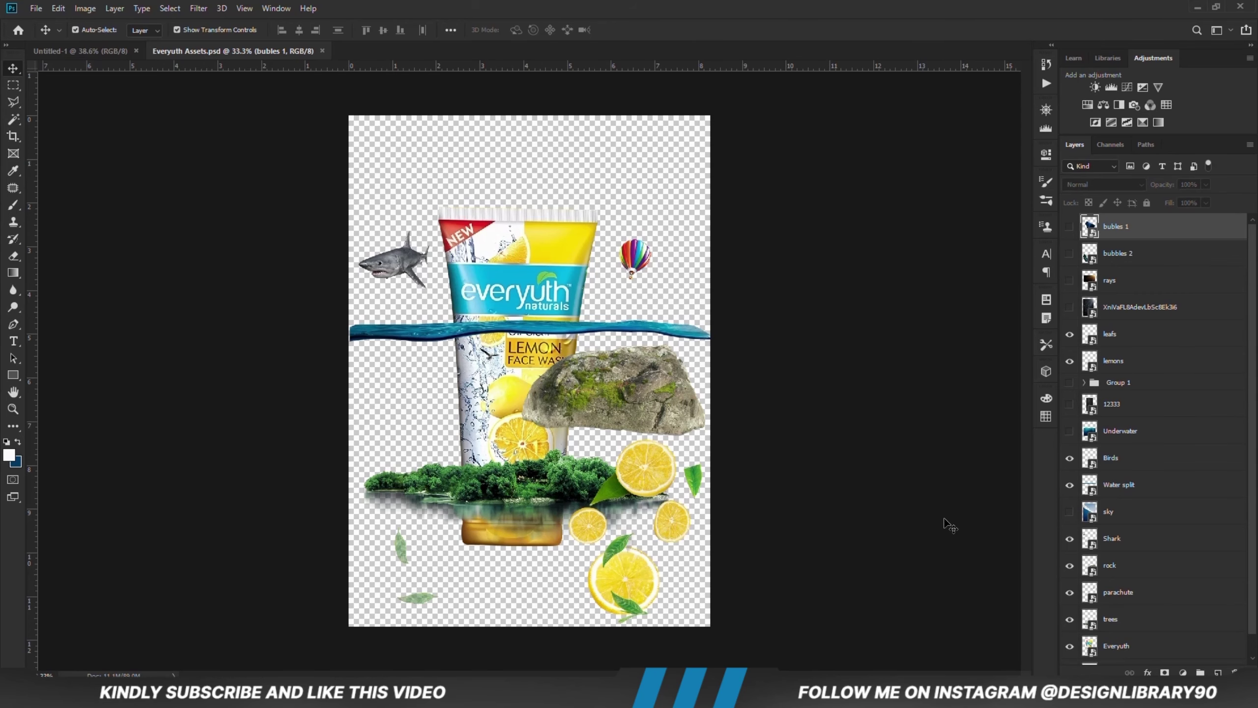
- Show the sky layer in Everyuth Assets.psd and copy it into the Untitled-1 document
left_click(1070, 512)
left_click_drag(469, 452, 474, 434)
key("ctrl+c")
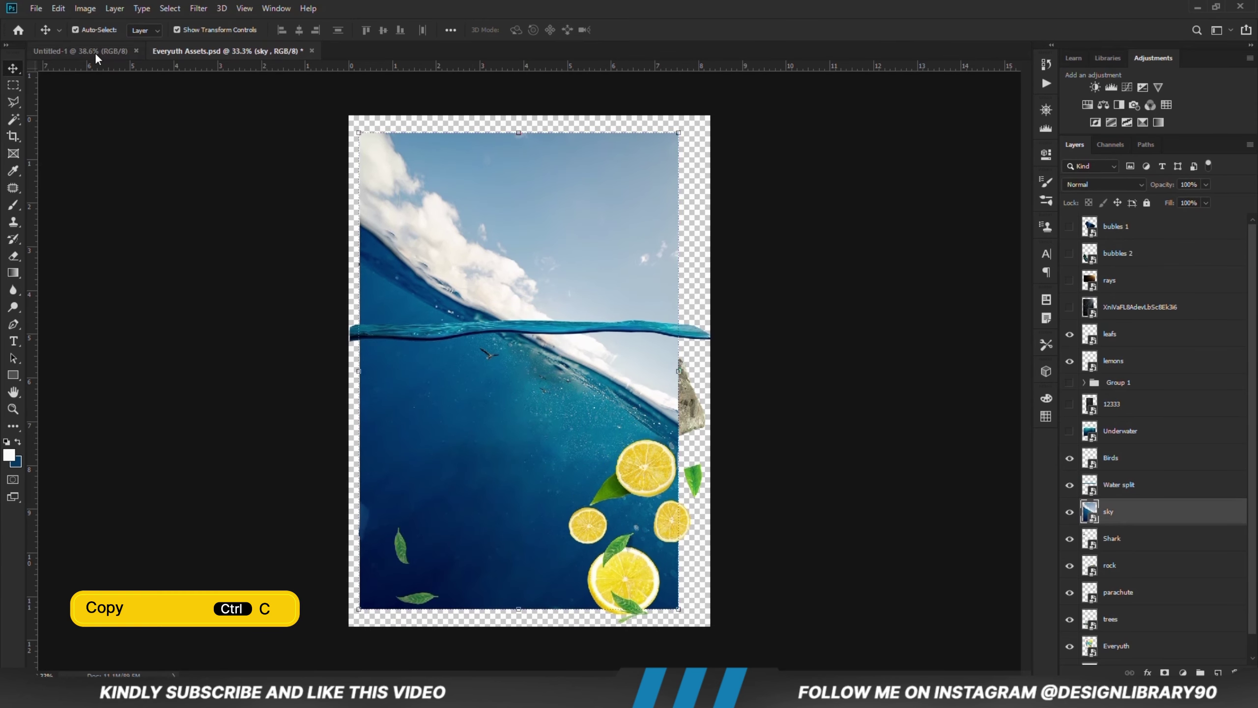
left_click(80, 51)
key("ctrl+v")
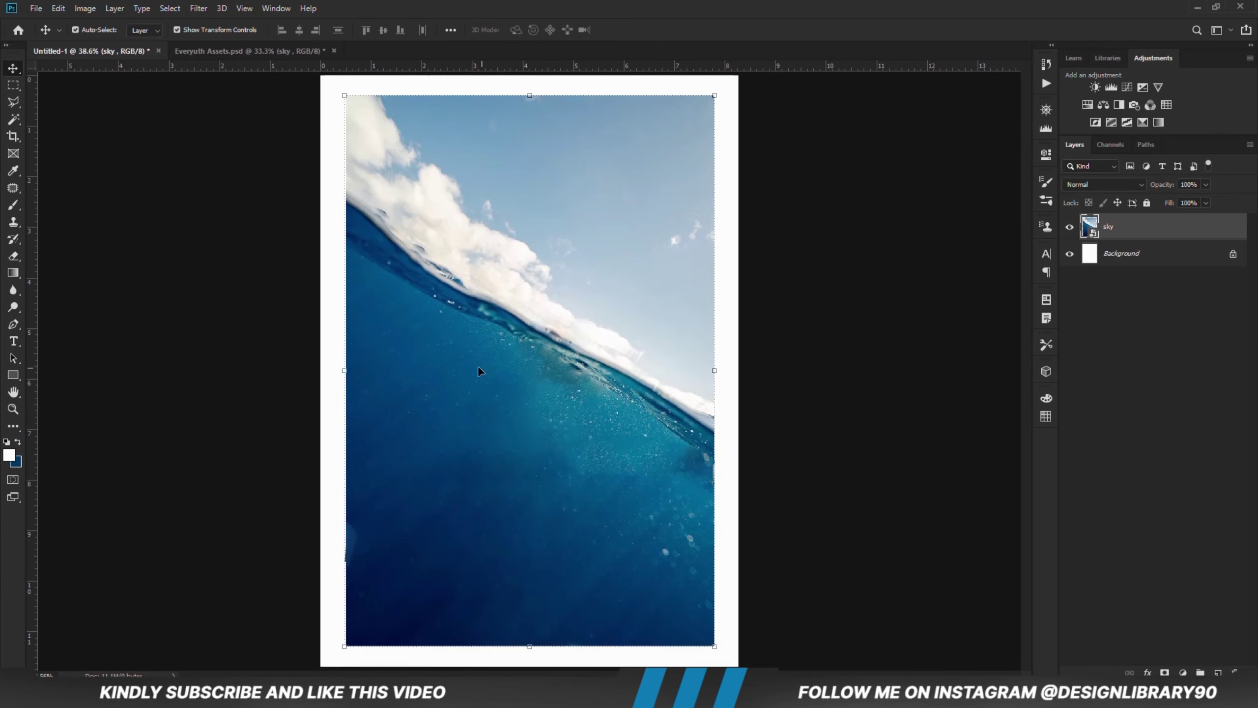
- Convert the sky layer to a smart object and scale it to about 119.5%, aligned to the canvas's upper-left corner
right_click(1121, 233)
left_click(955, 262)
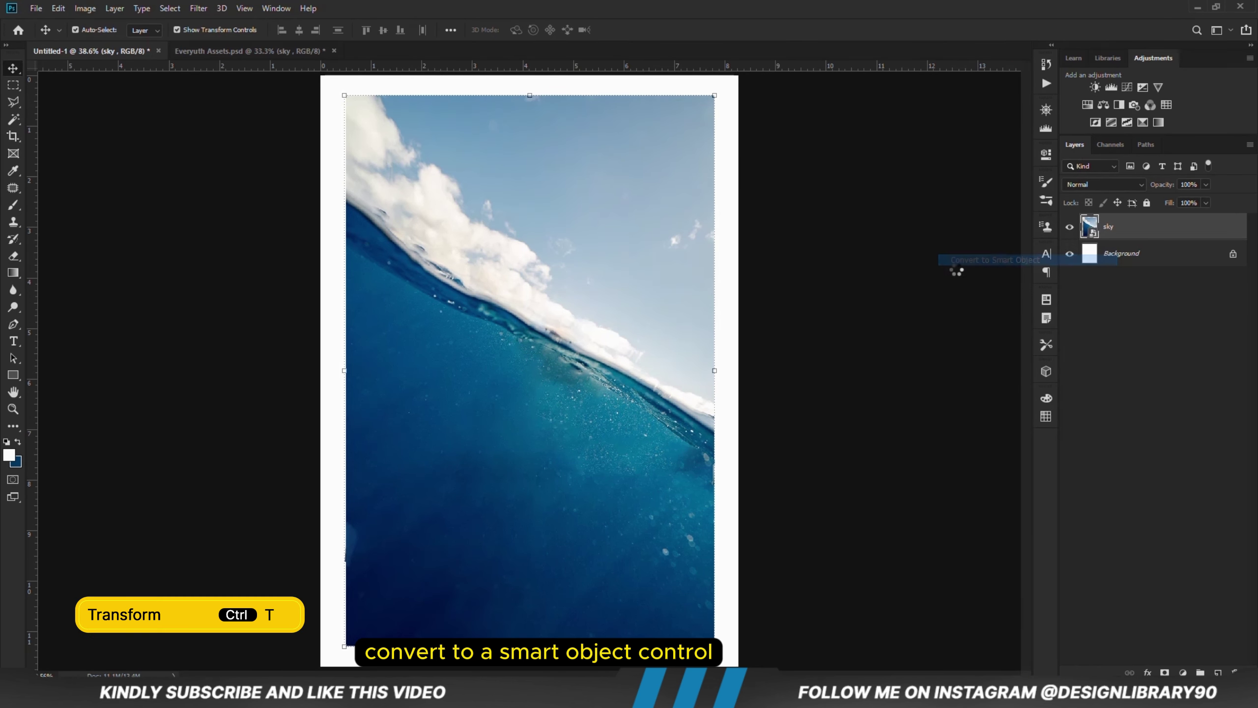
key("ctrl+minus")
key("ctrl+t")
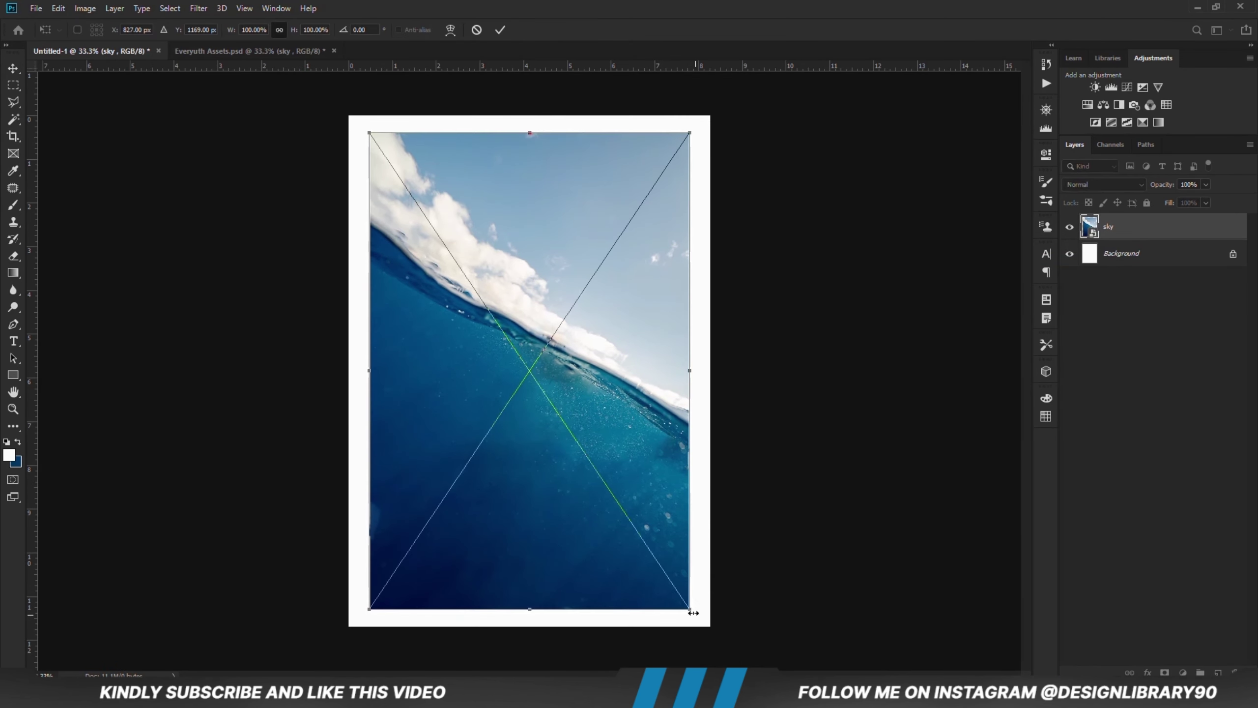
left_click_drag(690, 608, 768, 655)
left_click_drag(497, 284, 473, 257)
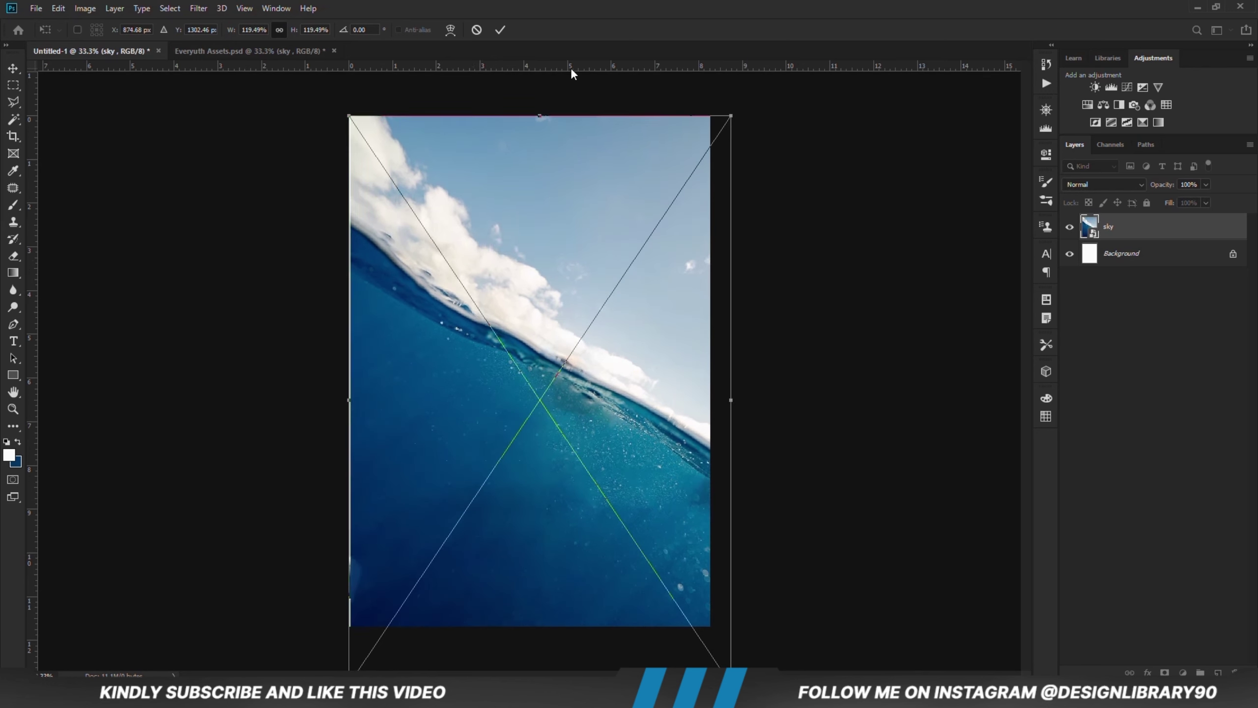
key("Return")
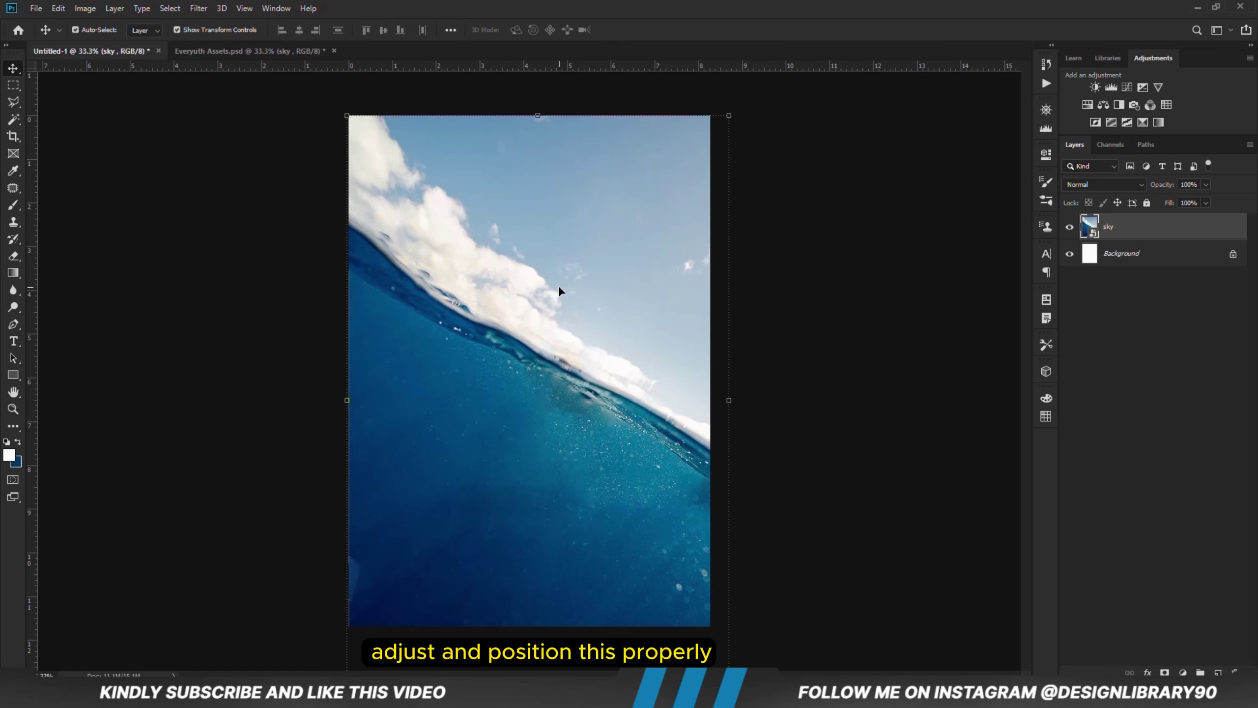
- Enlarge the sky image to about 127% and reposition it against the canvas's top and left edges
left_click(730, 569)
left_click_drag(727, 405, 755, 403)
left_click_drag(663, 426, 665, 433)
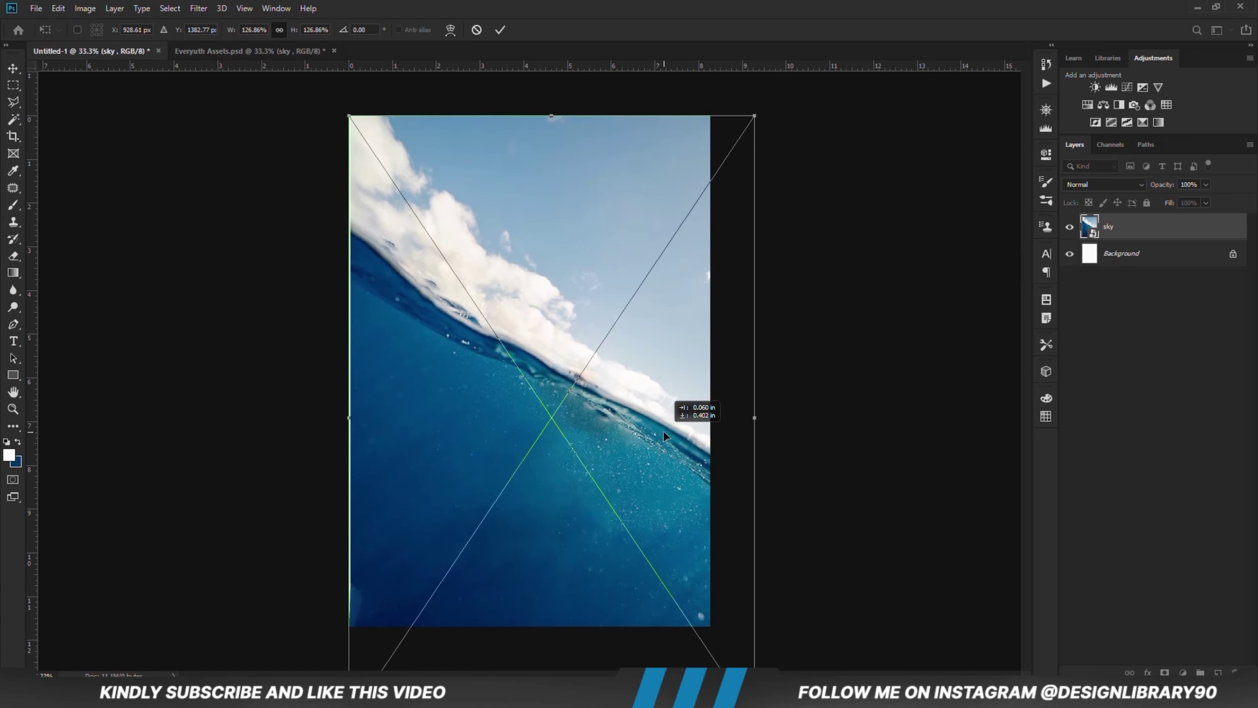
key("Return")
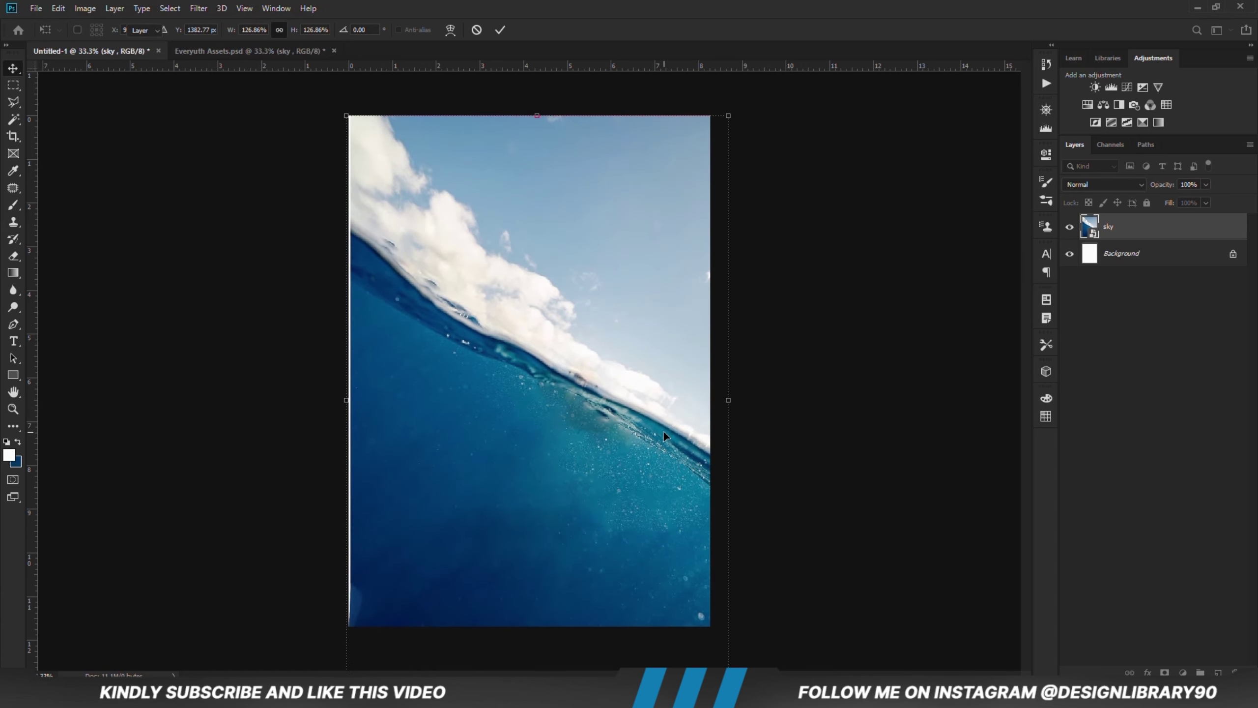
key("Return")
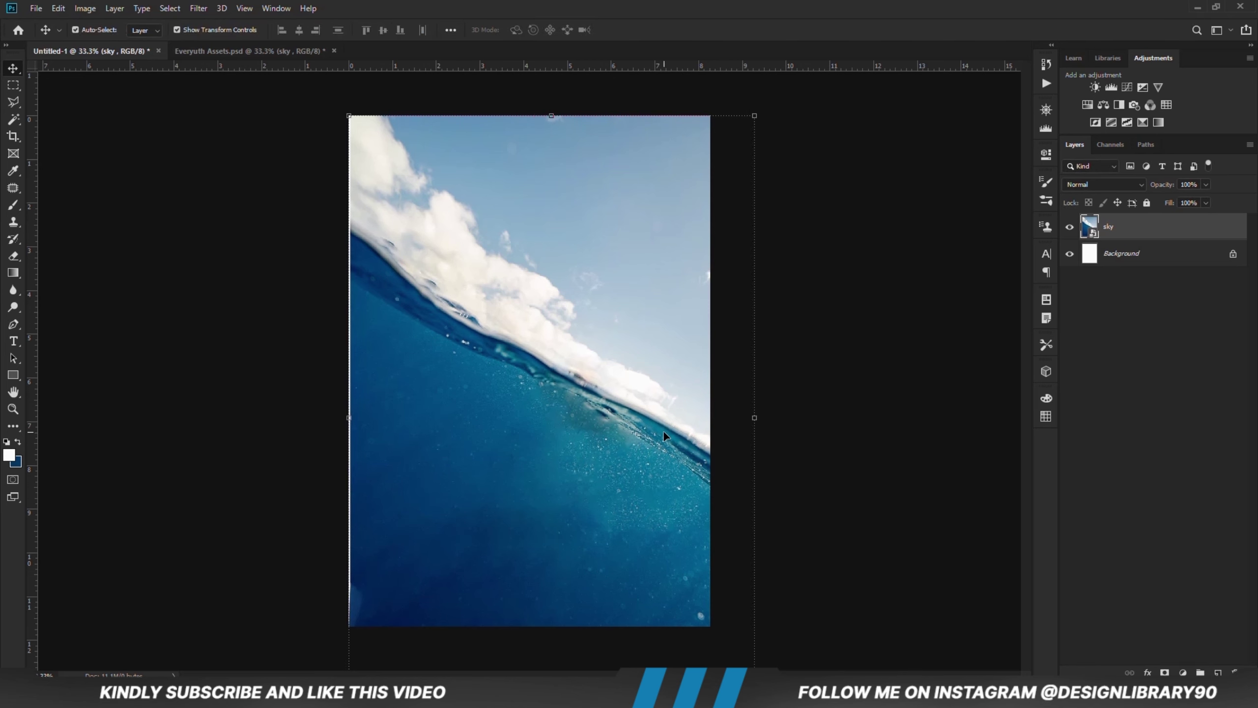
- Nudge the sky image slightly left to cover the white sliver along the canvas's left edge, and deselect the layer
key("Left")
key("Left")
key("Left")
key("Left")
key("Left")
key("Left")
key("Left")
key("Left")
key("Left")
key("Left")
left_click(813, 394)
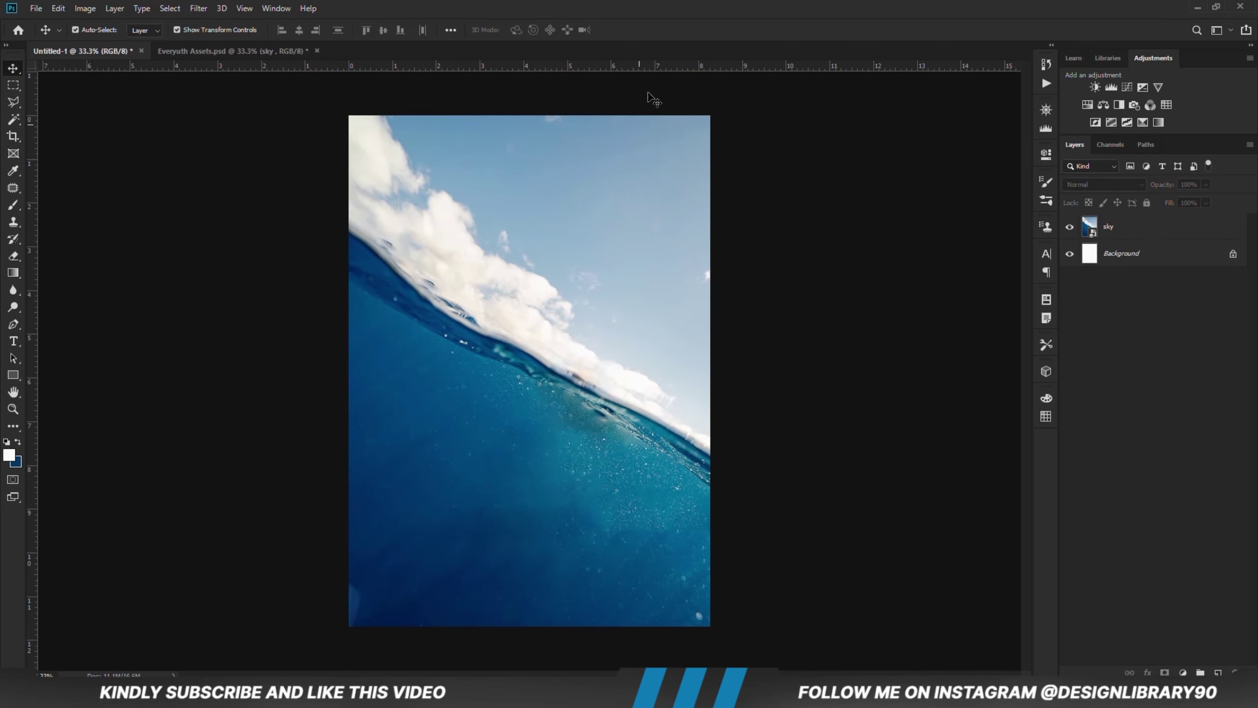
mouse_move(668, 67)
left_mouse_down()
mouse_move(688, 456)
mouse_move(672, 466)
mouse_move(664, 193)
mouse_move(677, 50)
left_mouse_up()
left_click(709, 344)
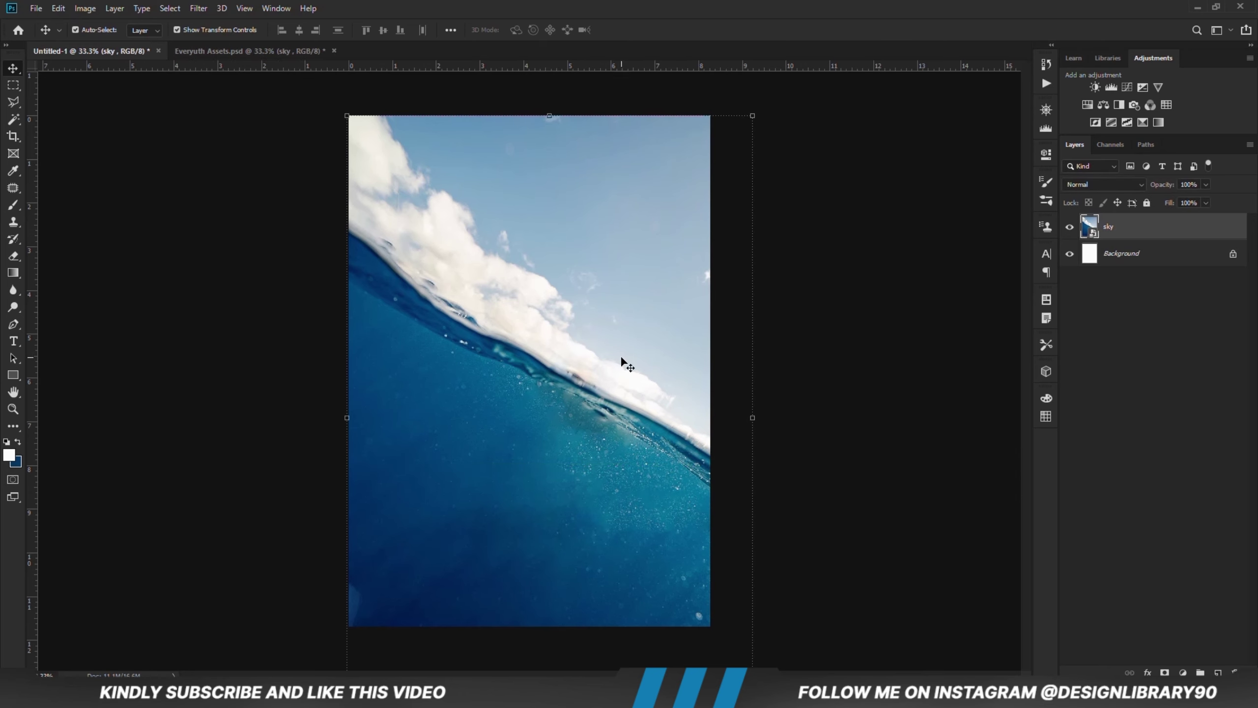
left_click(873, 436)
- Hide the sky layer in Everyuth Assets.psd and copy the Water split layer into Untitled-1
left_click(229, 53)
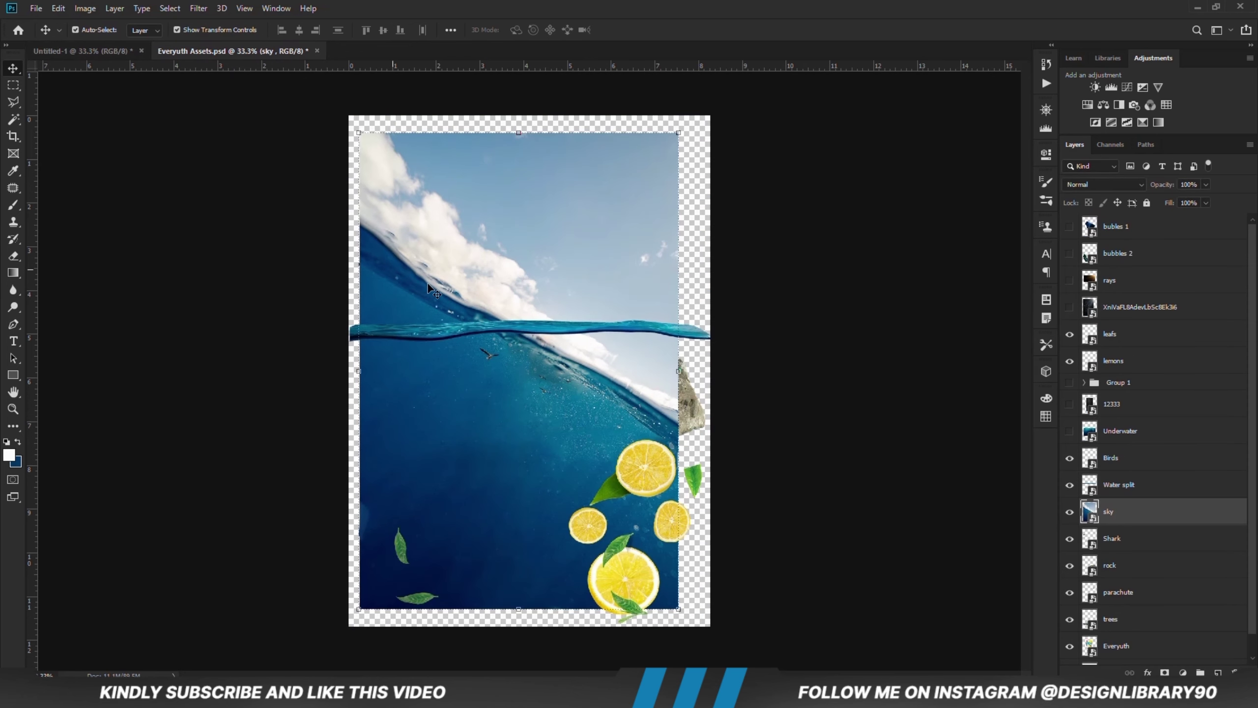
left_click(1069, 512)
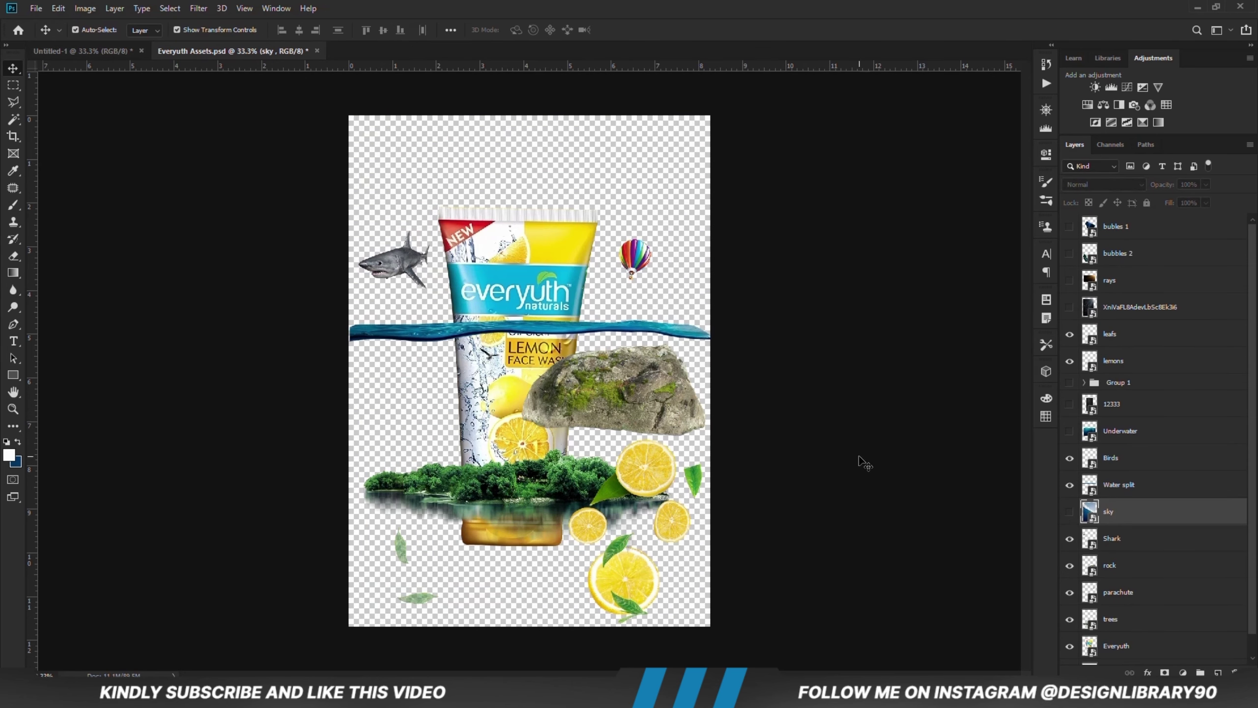
left_click(857, 464)
left_click_drag(581, 342, 594, 328)
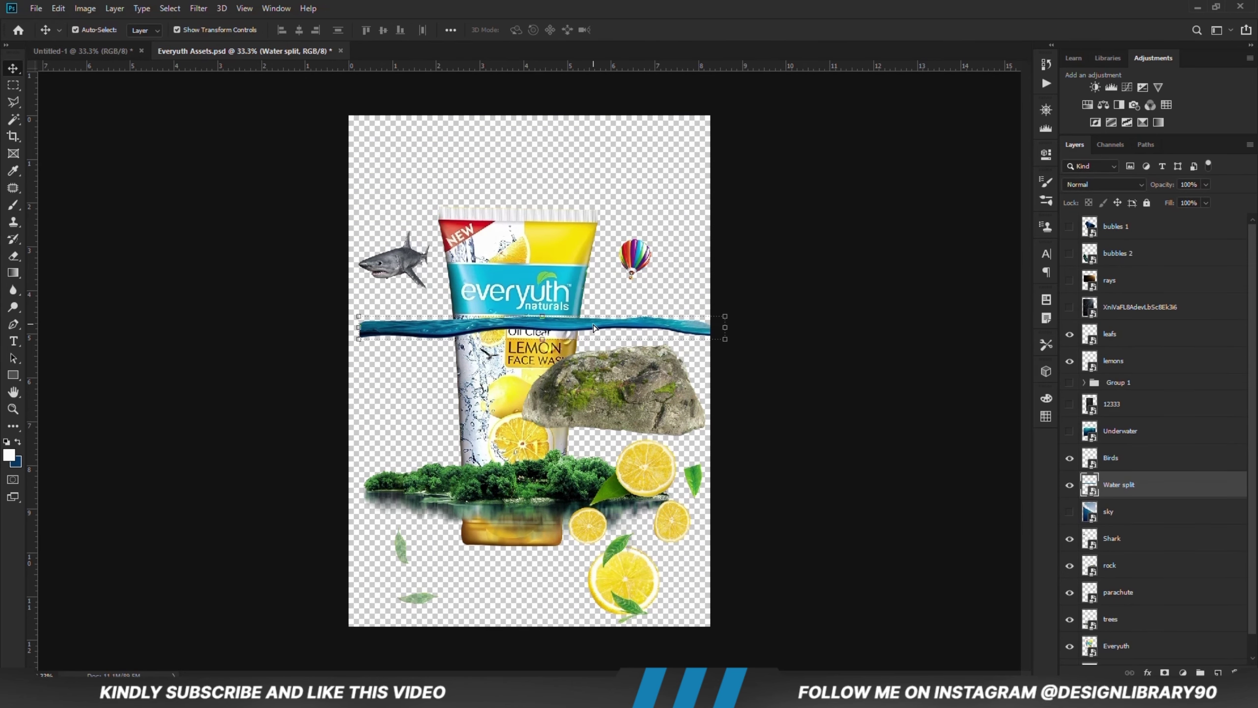
key("ctrl+c")
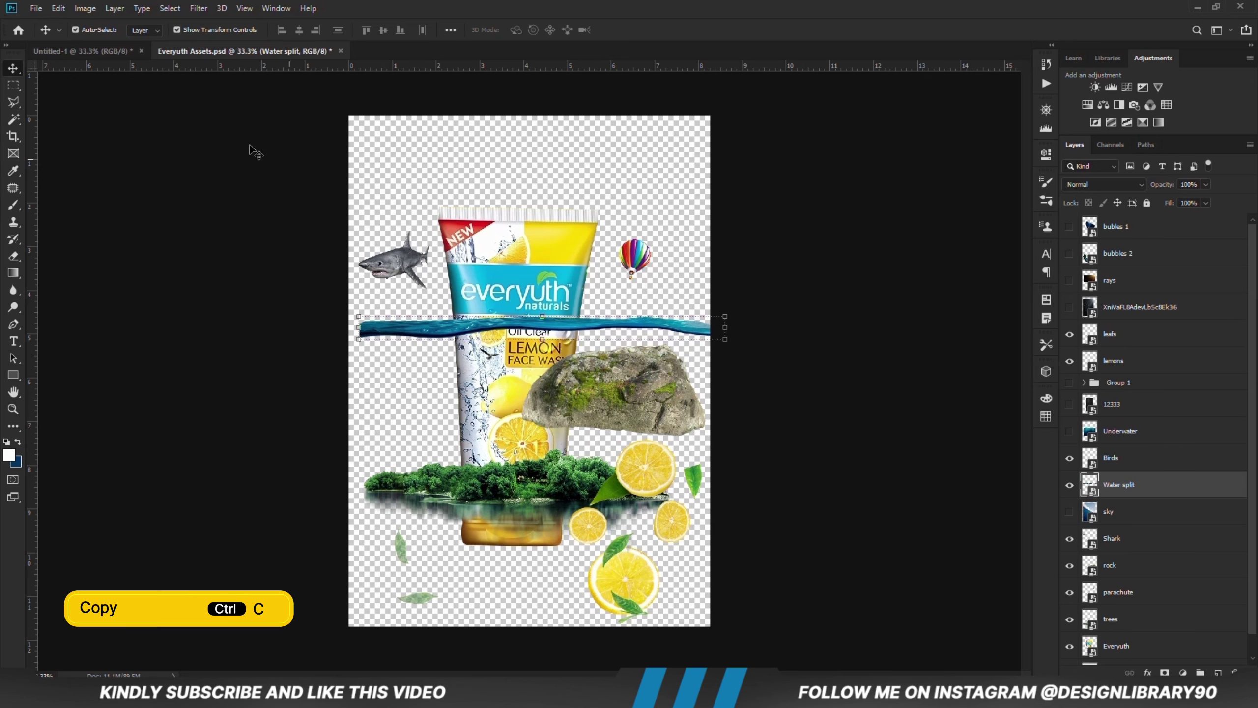
left_click(111, 56)
key("ctrl+v")
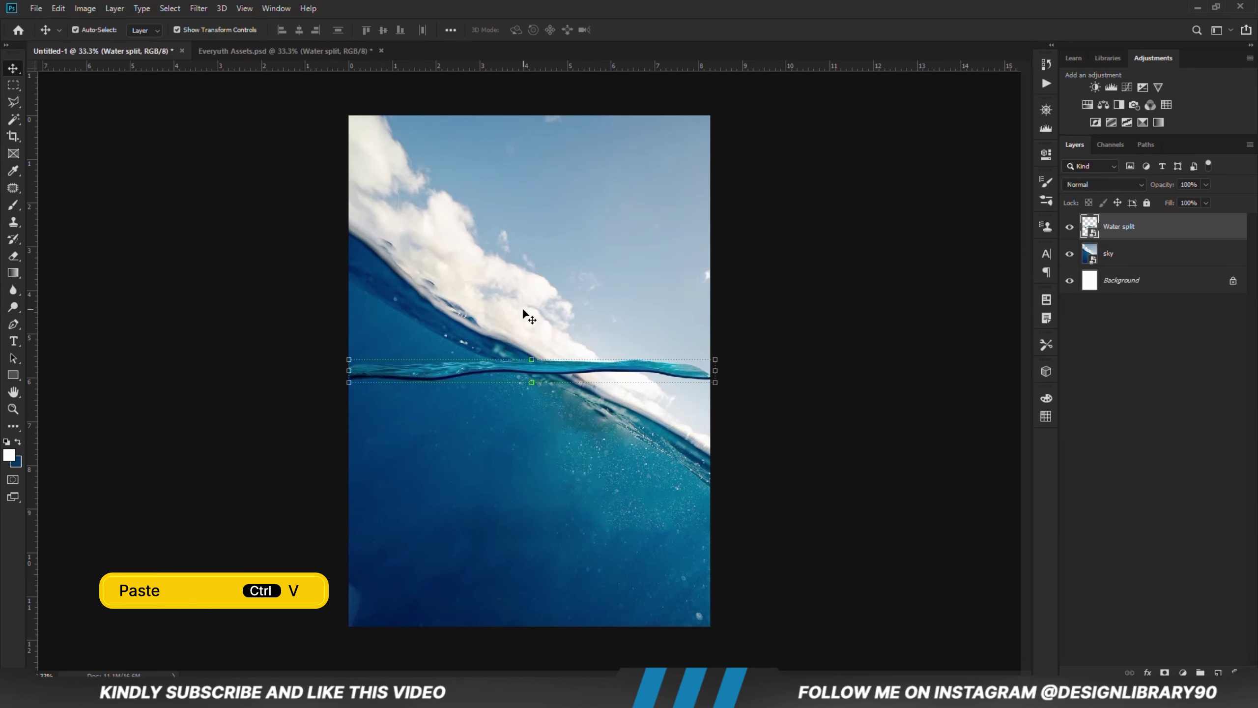
- Show the Underwater layer in Everyuth Assets.psd, copy it into Untitled-1, and hide the Water split layer there
left_click(235, 51)
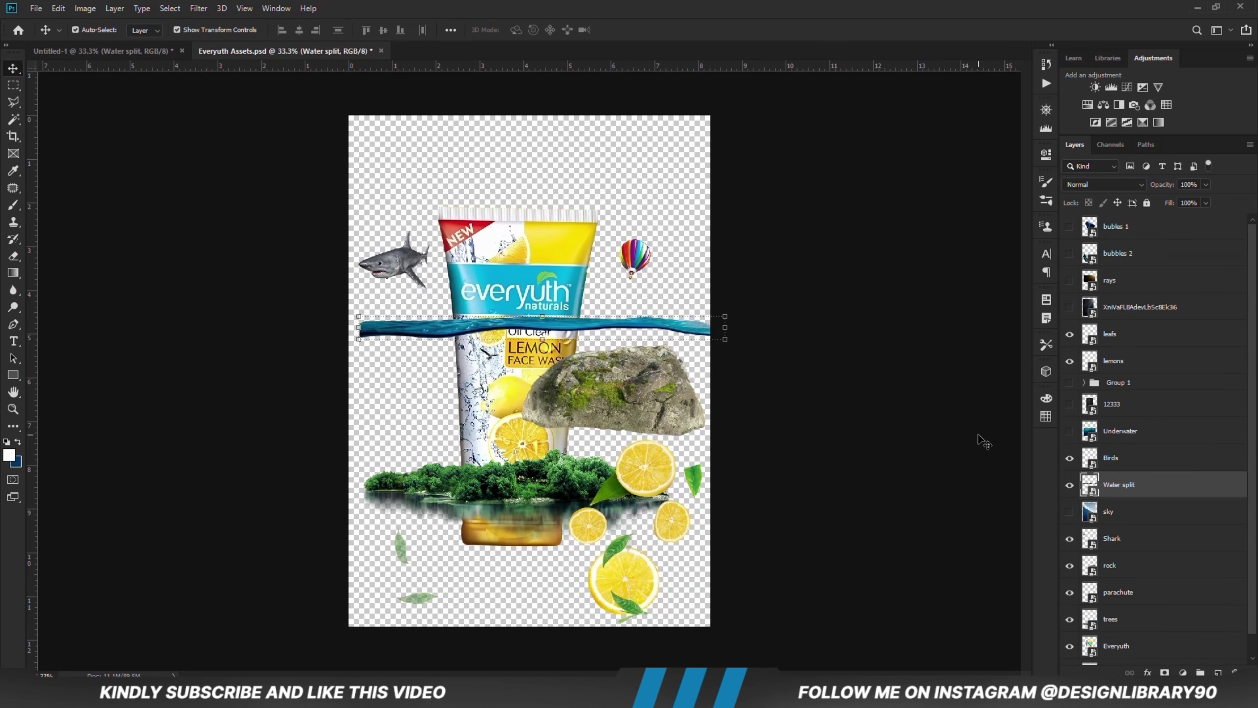
left_click(1102, 437)
left_click(1073, 435)
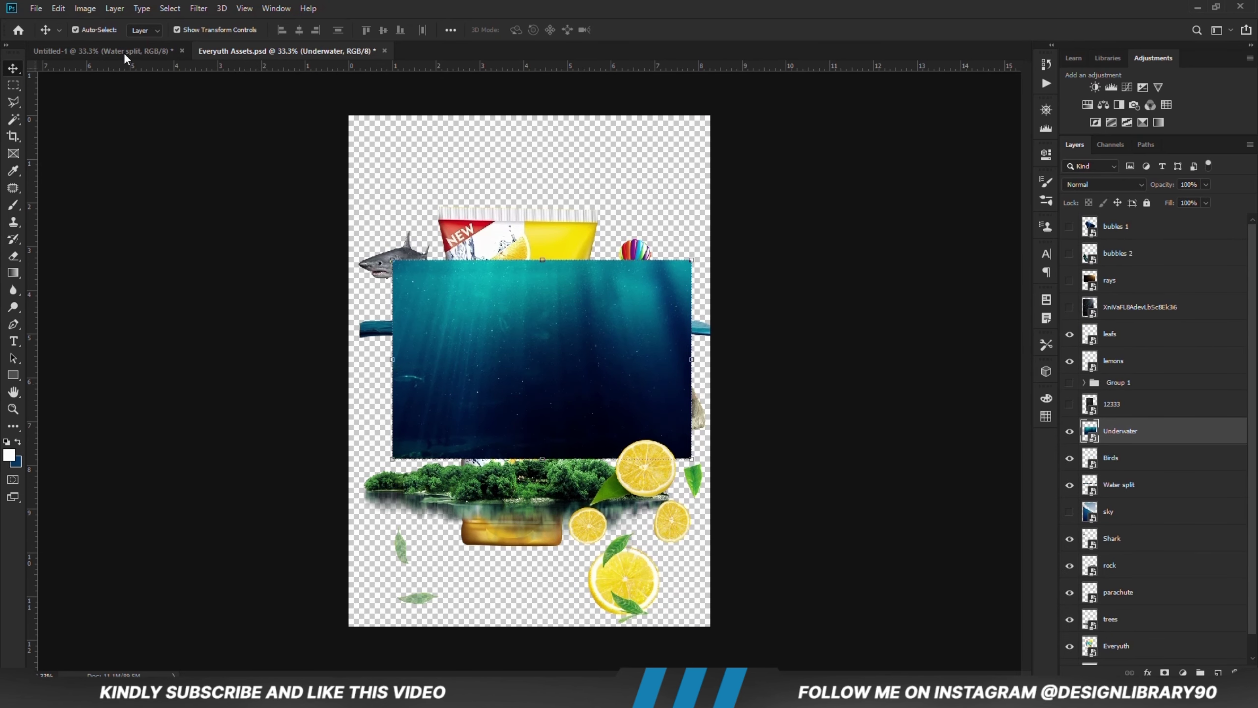
left_click_drag(124, 52, 511, 433)
left_click(1068, 253)
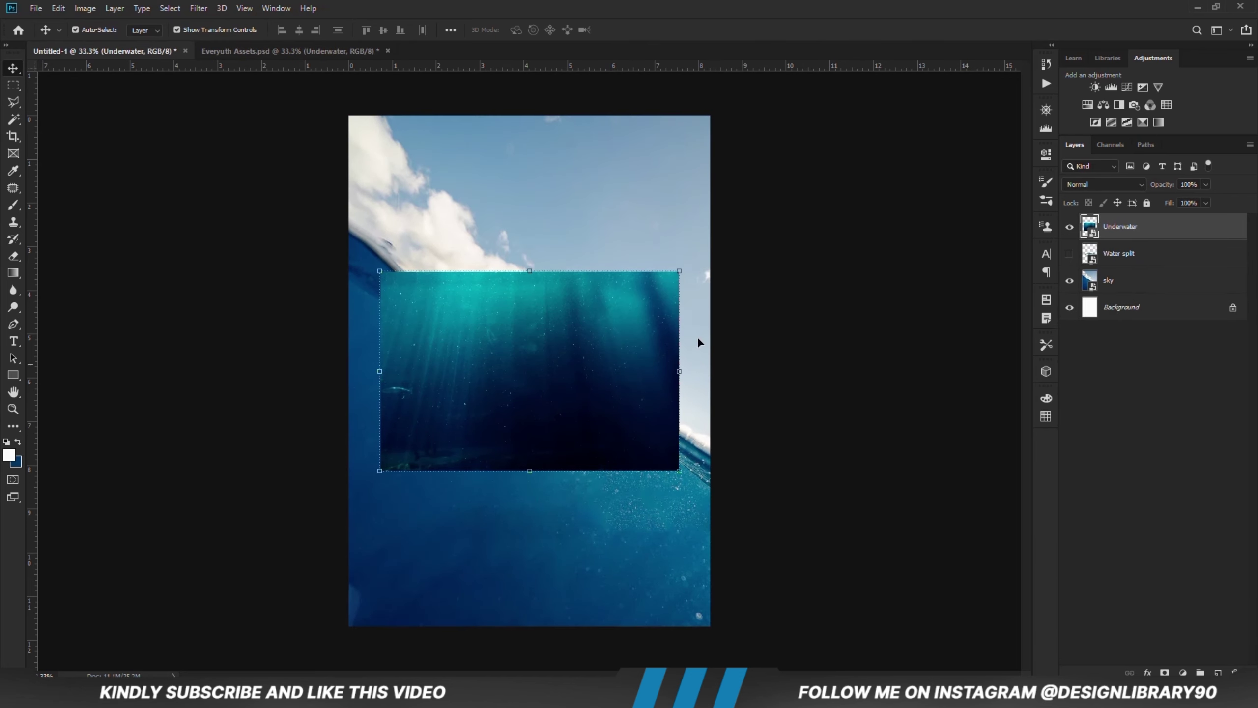
- Convert the Underwater layer to a smart object and scale it to about 177%, extending past both sides of the canvas
right_click(1129, 240)
left_click(971, 255)
key("ctrl+t")
left_click_drag(673, 373, 842, 353)
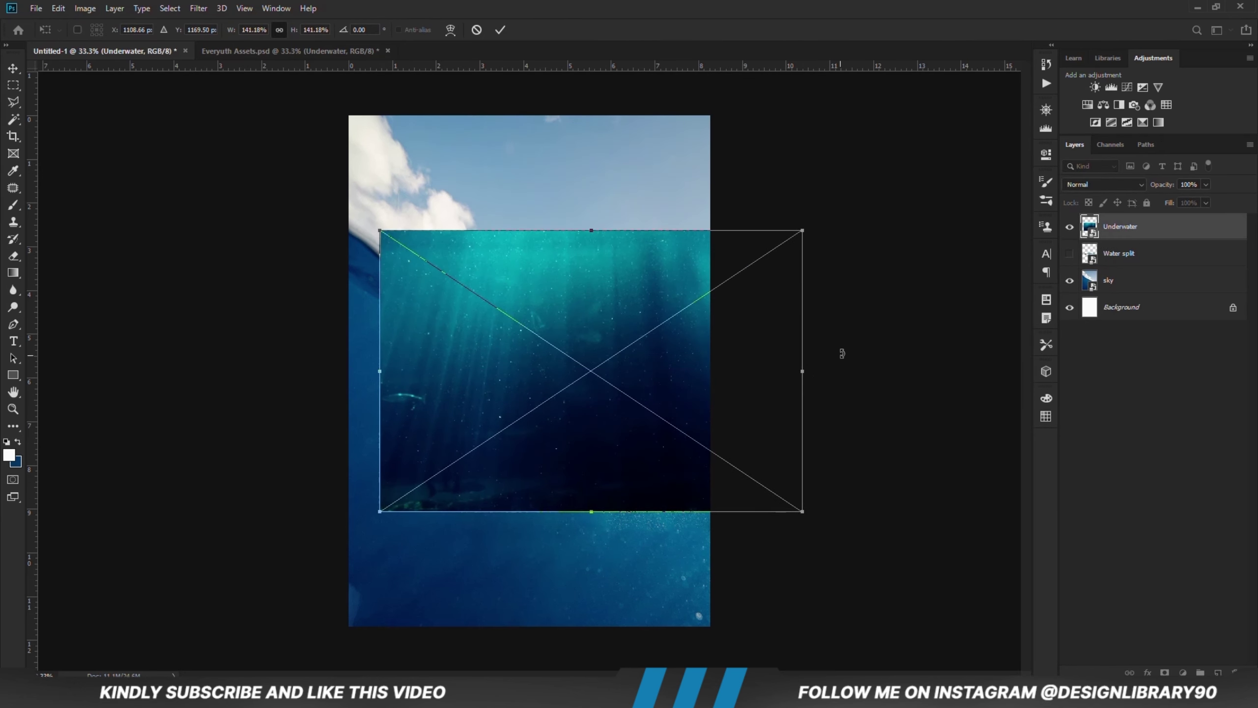
left_click_drag(363, 363, 257, 364)
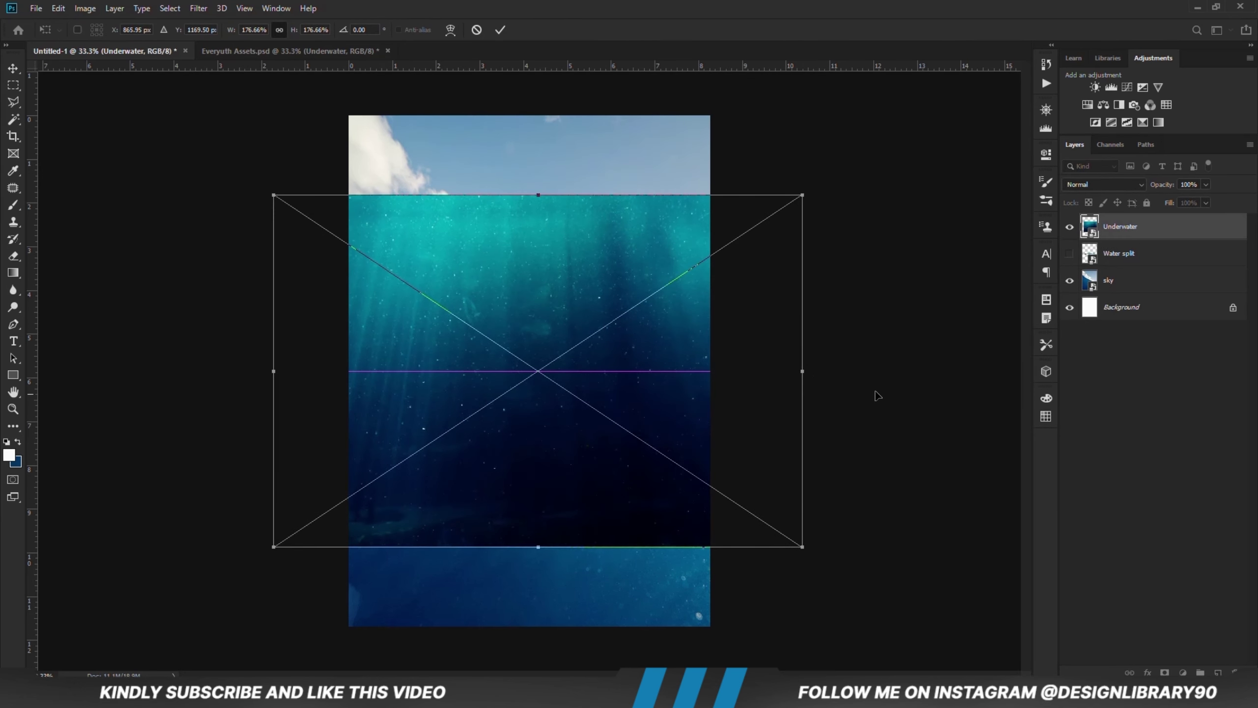
- Rotate the Underwater image clockwise and move it down so its upper edge follows the sloping waterline in the sky photo
left_click_drag(860, 391, 785, 516)
left_click_drag(564, 379, 522, 497)
left_click_drag(863, 415, 863, 439)
left_click_drag(487, 526, 479, 536)
key("Return")
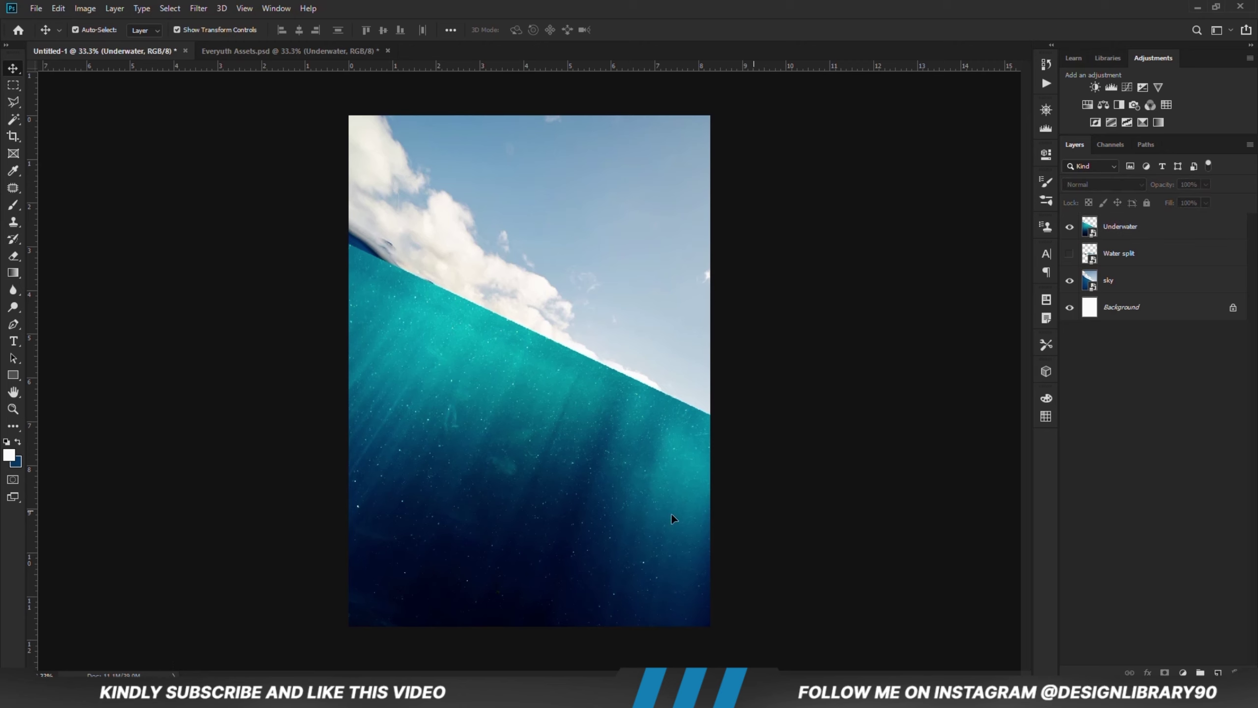
- Shift the Underwater image slightly down and left and rotate it to about 28° to match the waterline
mouse_move(586, 469)
left_mouse_down()
mouse_move(567, 511)
mouse_move(554, 496)
mouse_move(572, 477)
left_mouse_up()
left_click(784, 486)
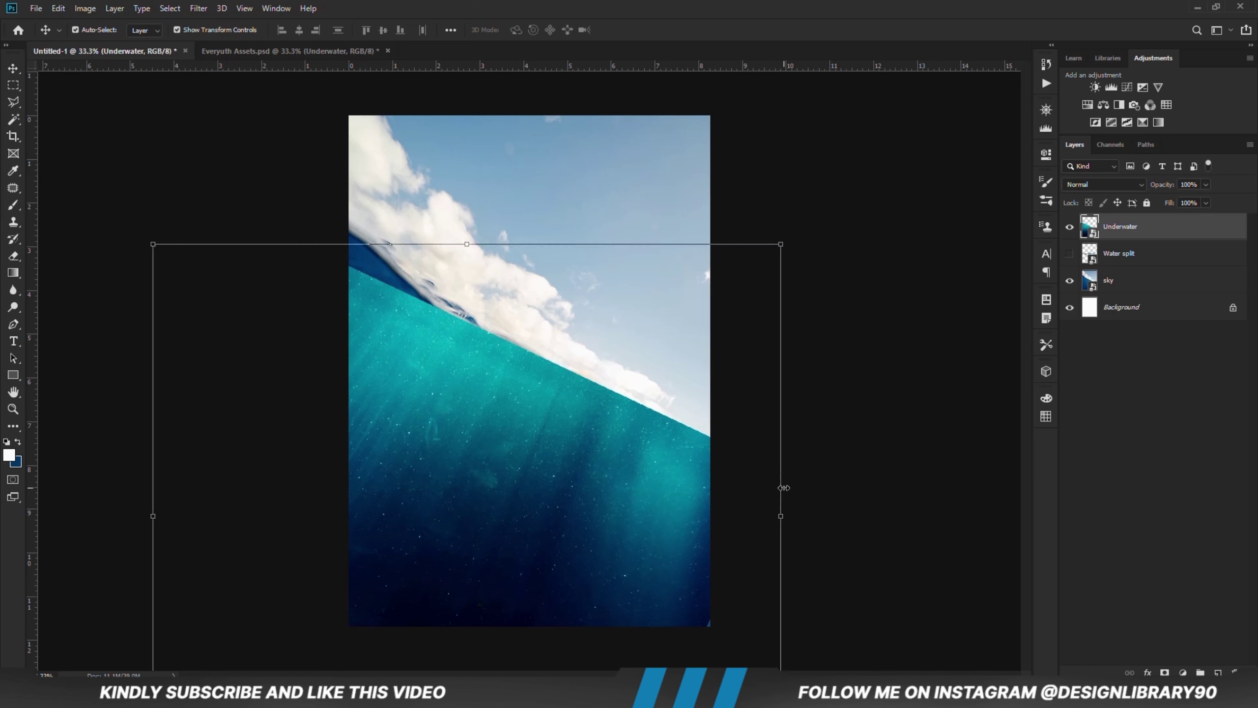
left_click_drag(829, 458, 831, 478)
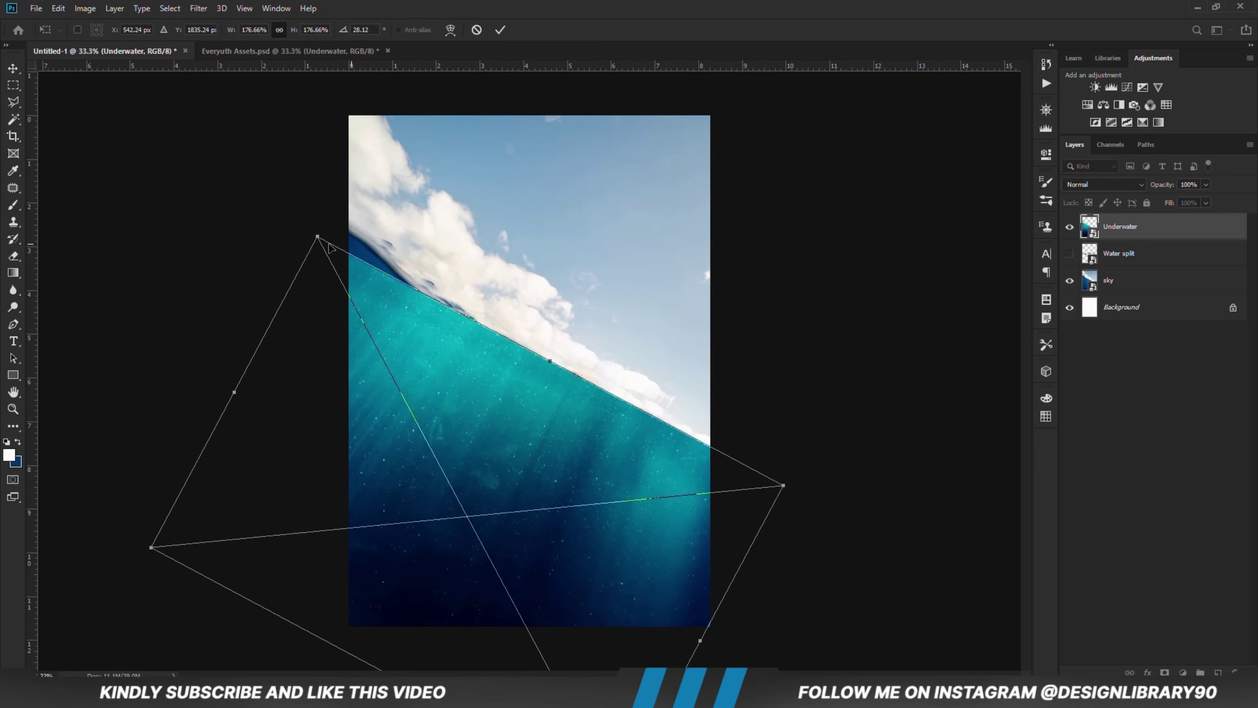
- Distort the Underwater image's corners and side so its upper edge fits the sloping waterline, and apply the transform
right_click(398, 337)
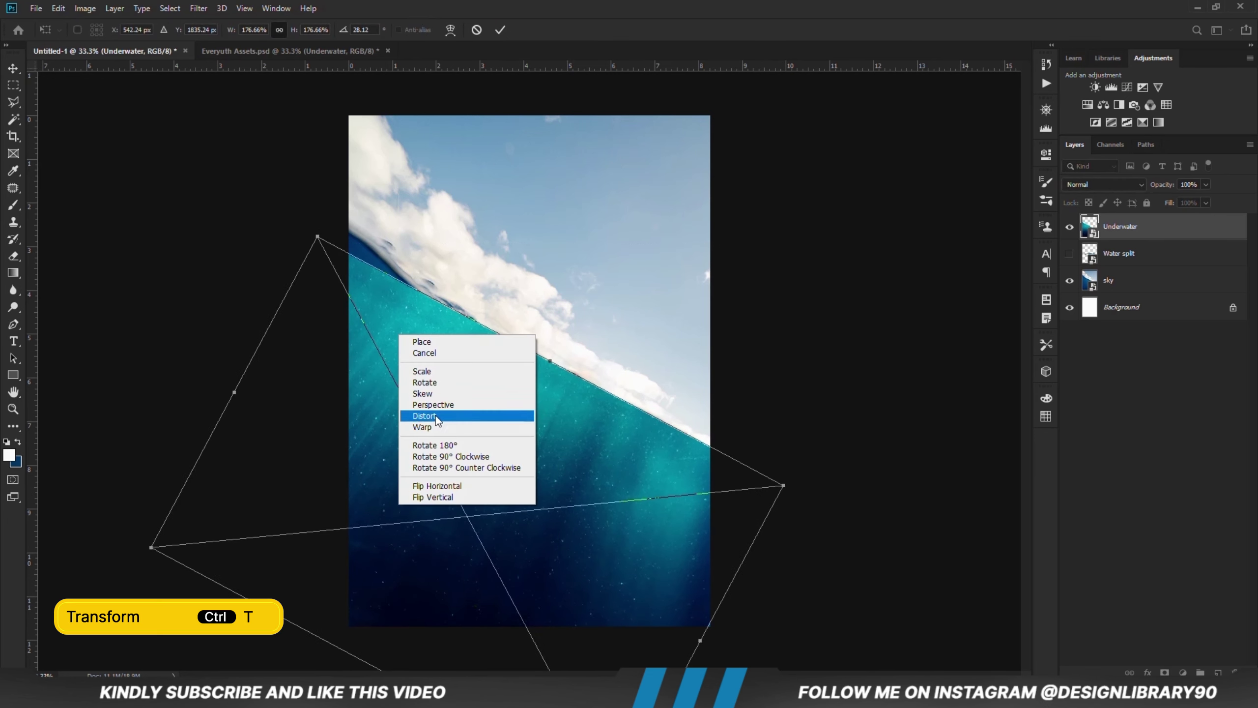
left_click(436, 415)
left_click_drag(321, 239, 322, 228)
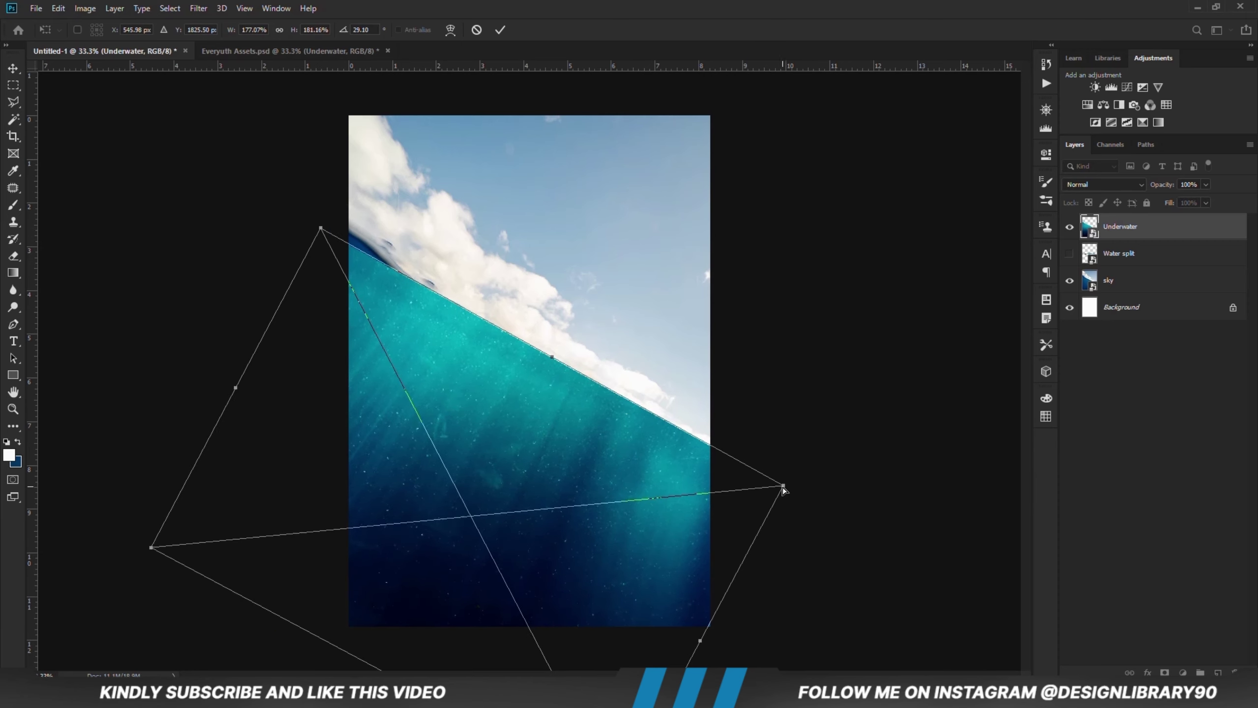
left_click_drag(783, 490, 775, 497)
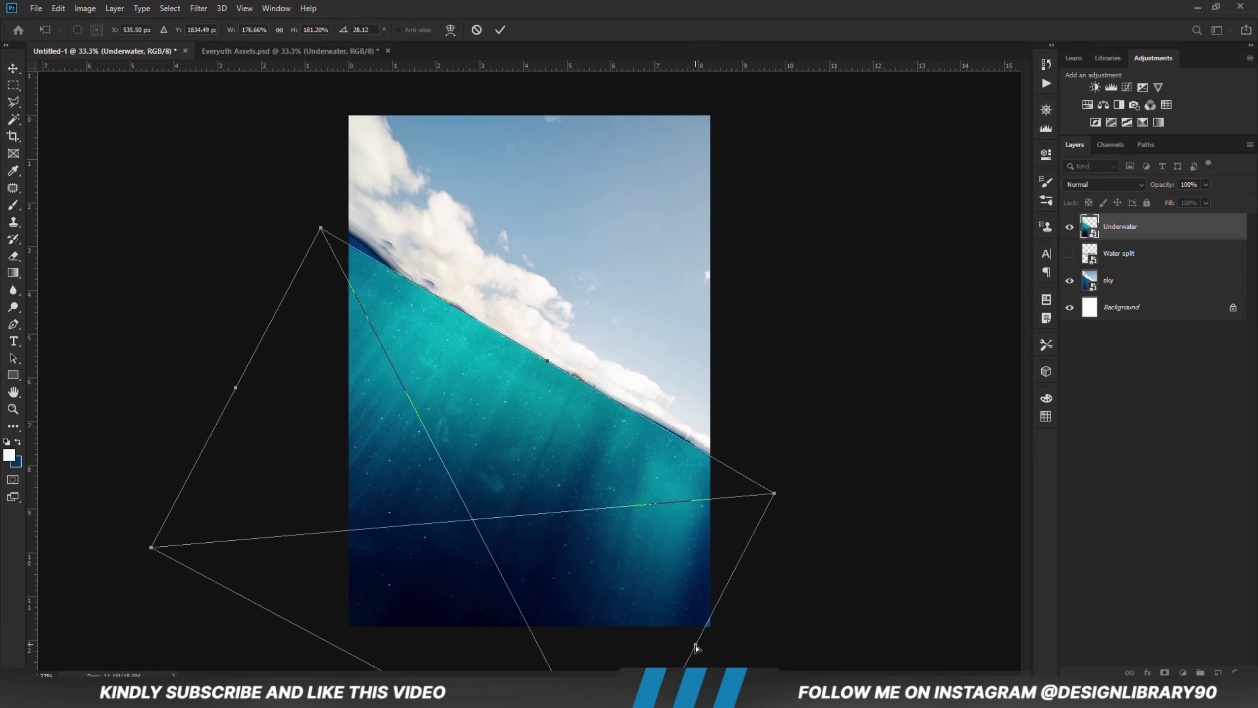
left_click_drag(696, 645, 702, 646)
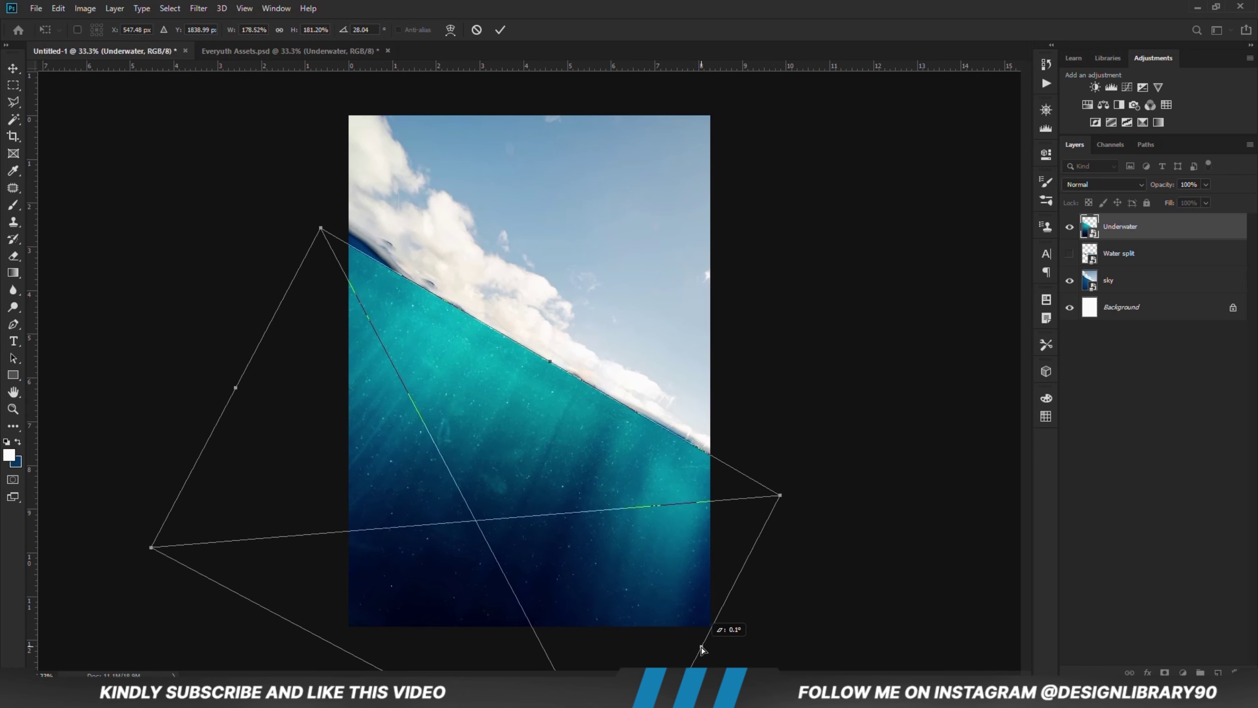
left_click(498, 31)
left_click(850, 455)
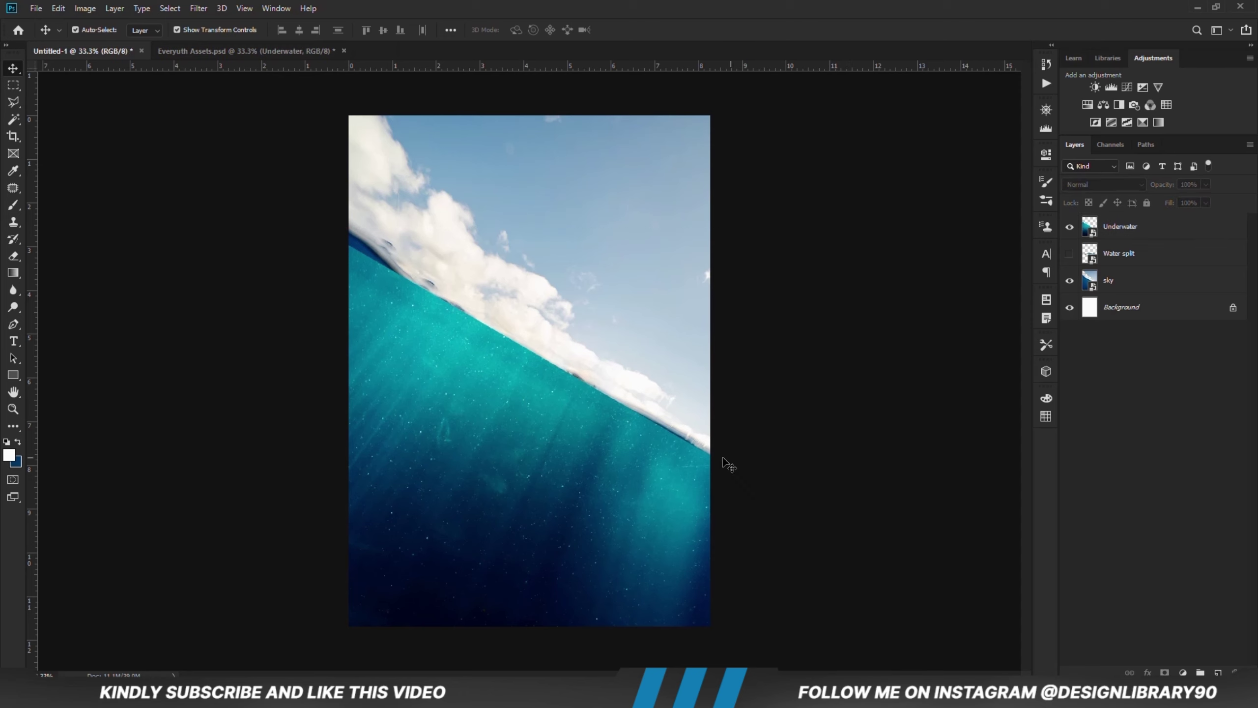
- Show the Water split layer, convert it to a smart object, and move it above the Underwater layer
left_click(1070, 254)
left_click(625, 366)
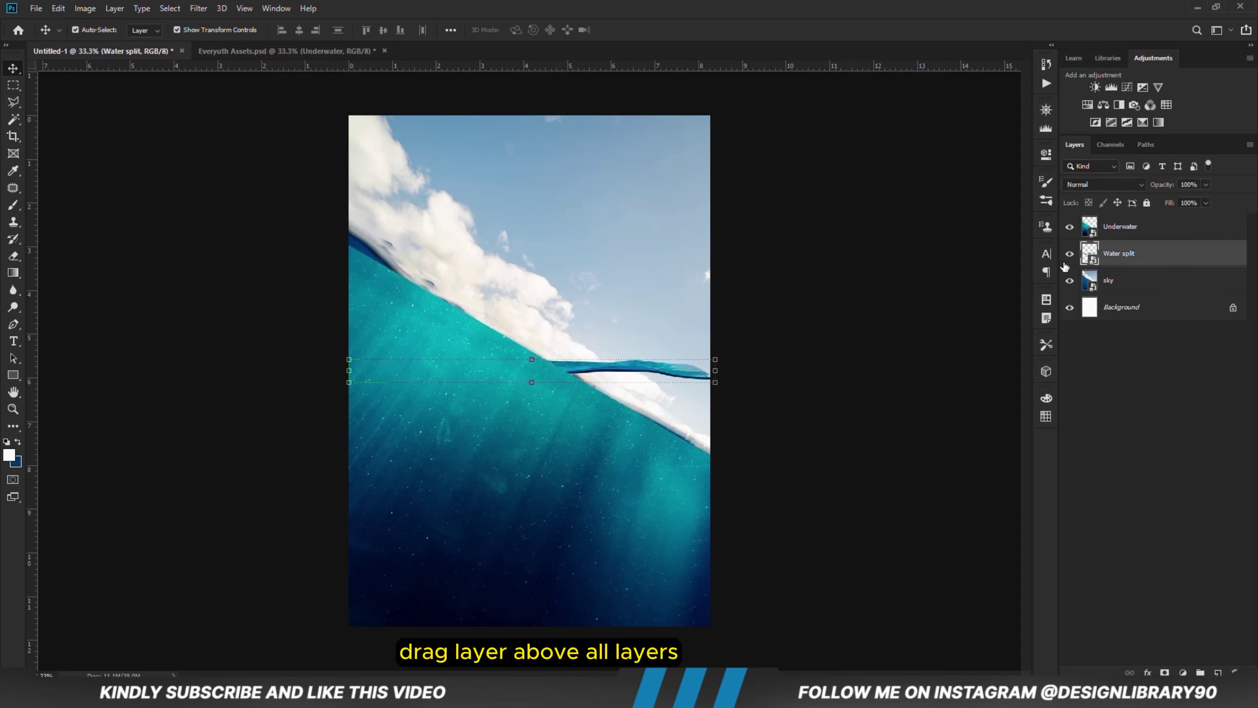
right_click(1138, 261)
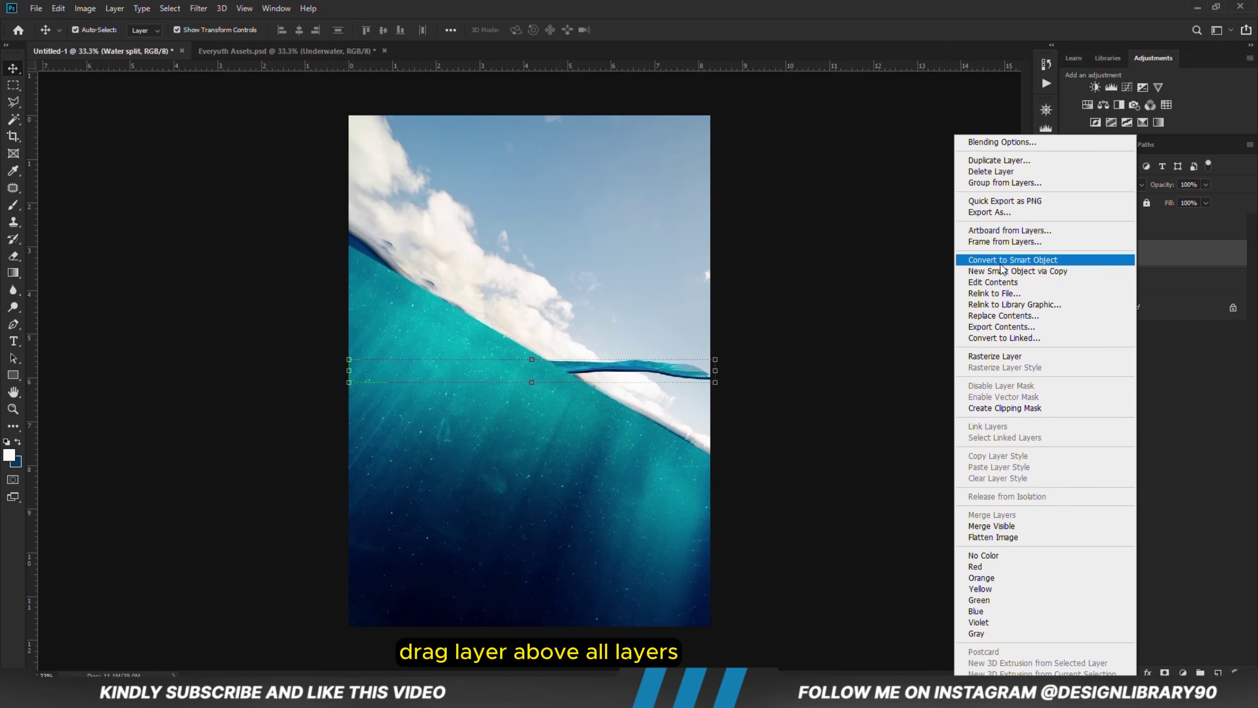
left_click(1000, 260)
left_click_drag(1109, 257, 1115, 220)
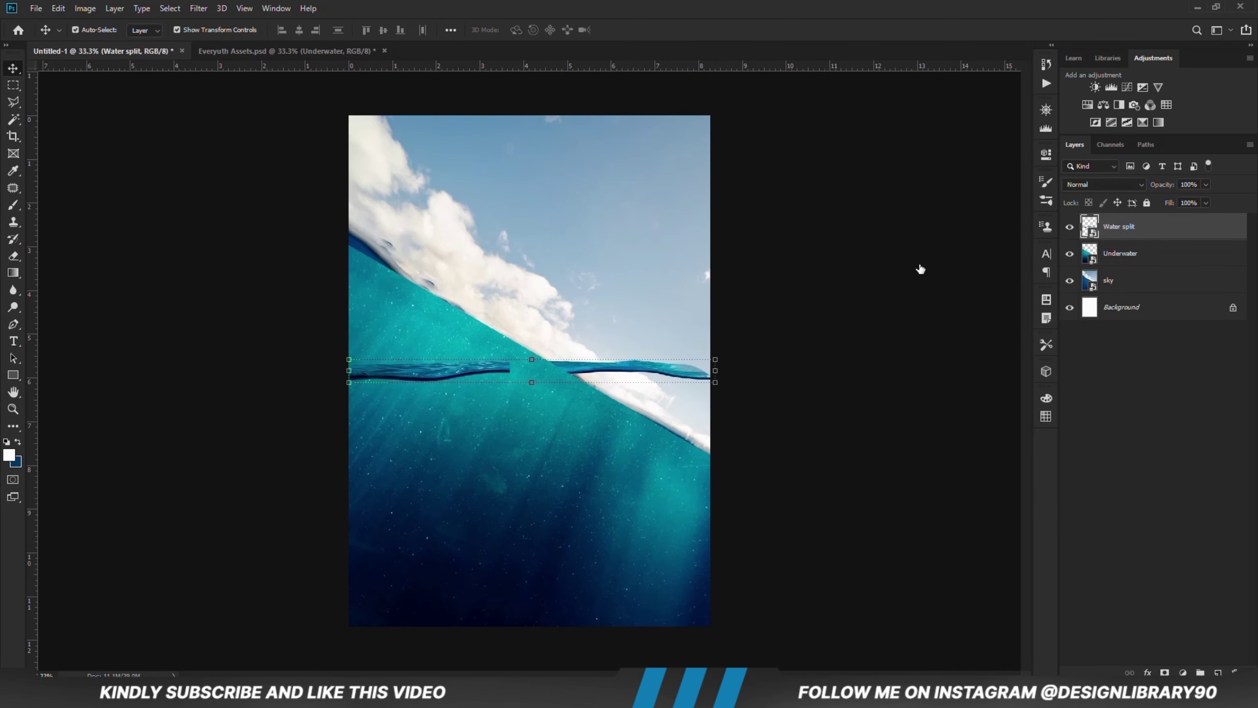
- Rotate the Water split strip to about 33.65° and enlarge it to about 140.6% so it spans the sloping waterline
key("ctrl+t")
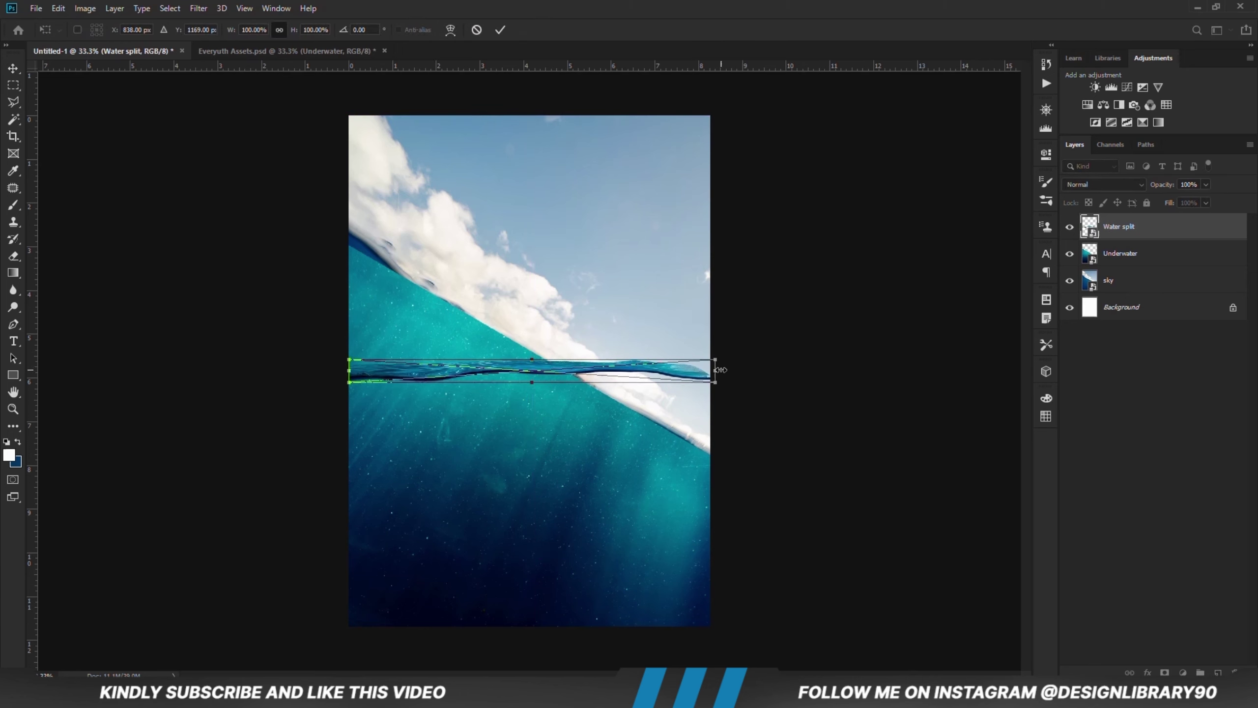
left_click_drag(723, 370, 730, 481)
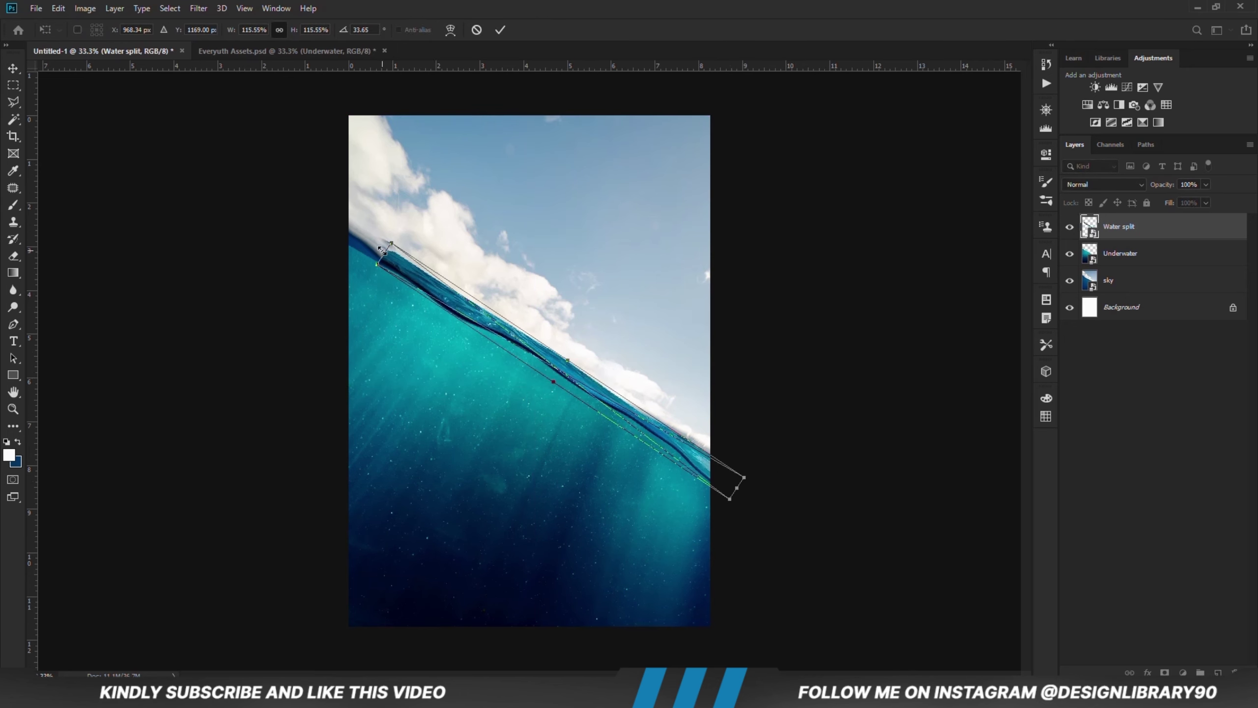
left_click_drag(381, 249, 310, 191)
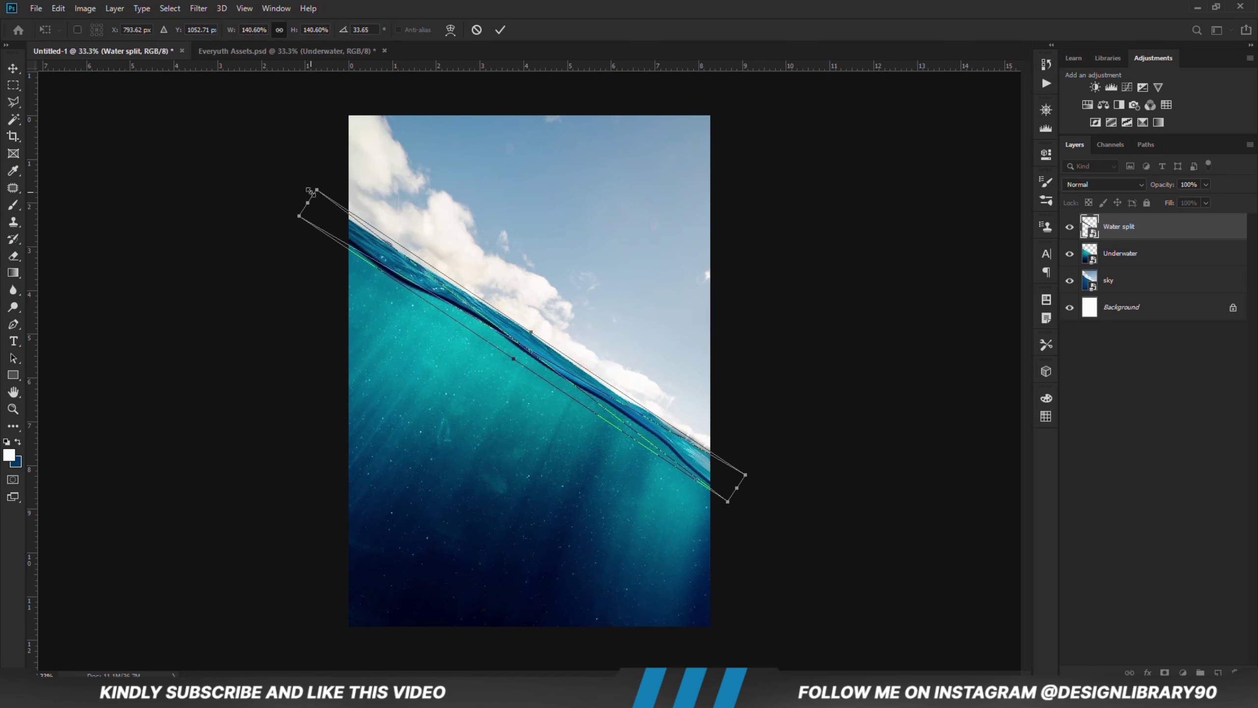
key("Return")
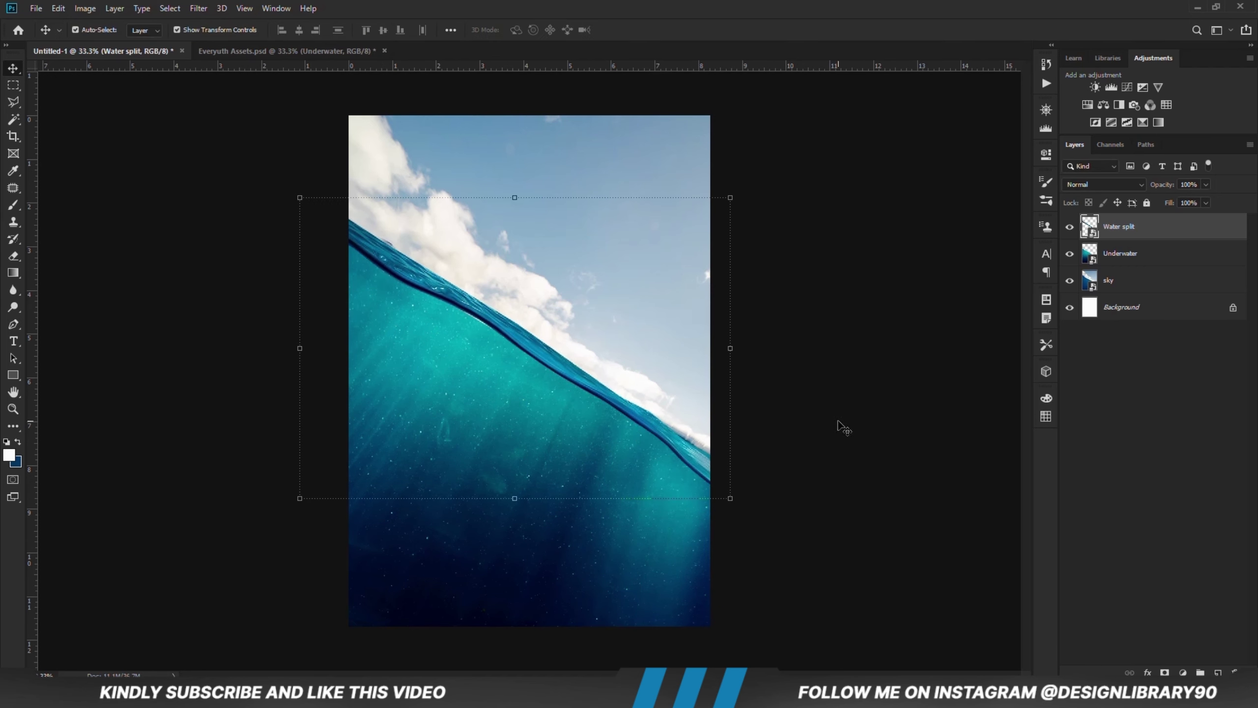
- Shift the Water split strip slightly and fine-tune its rotation to about 33° along the waterline, then apply the transform
left_click_drag(495, 323, 497, 332)
left_click(730, 503)
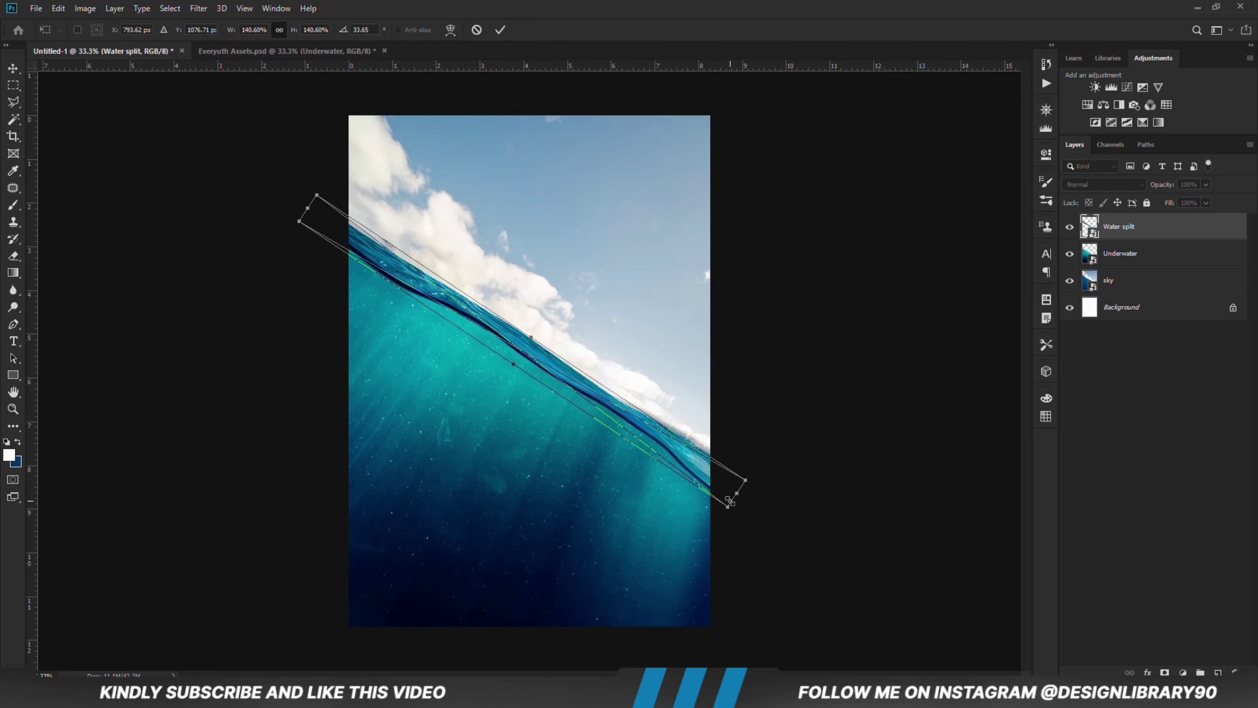
left_click_drag(745, 506, 750, 509)
left_click_drag(676, 449, 676, 437)
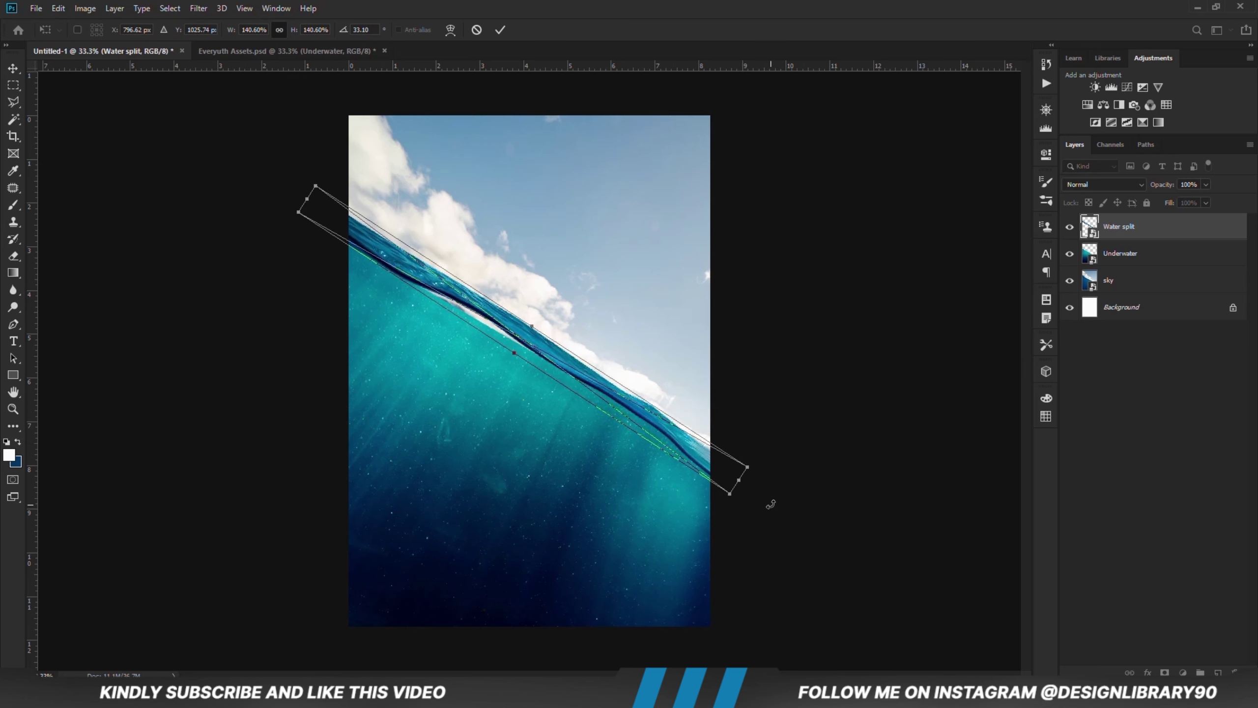
left_click_drag(771, 504, 669, 472)
key("Return")
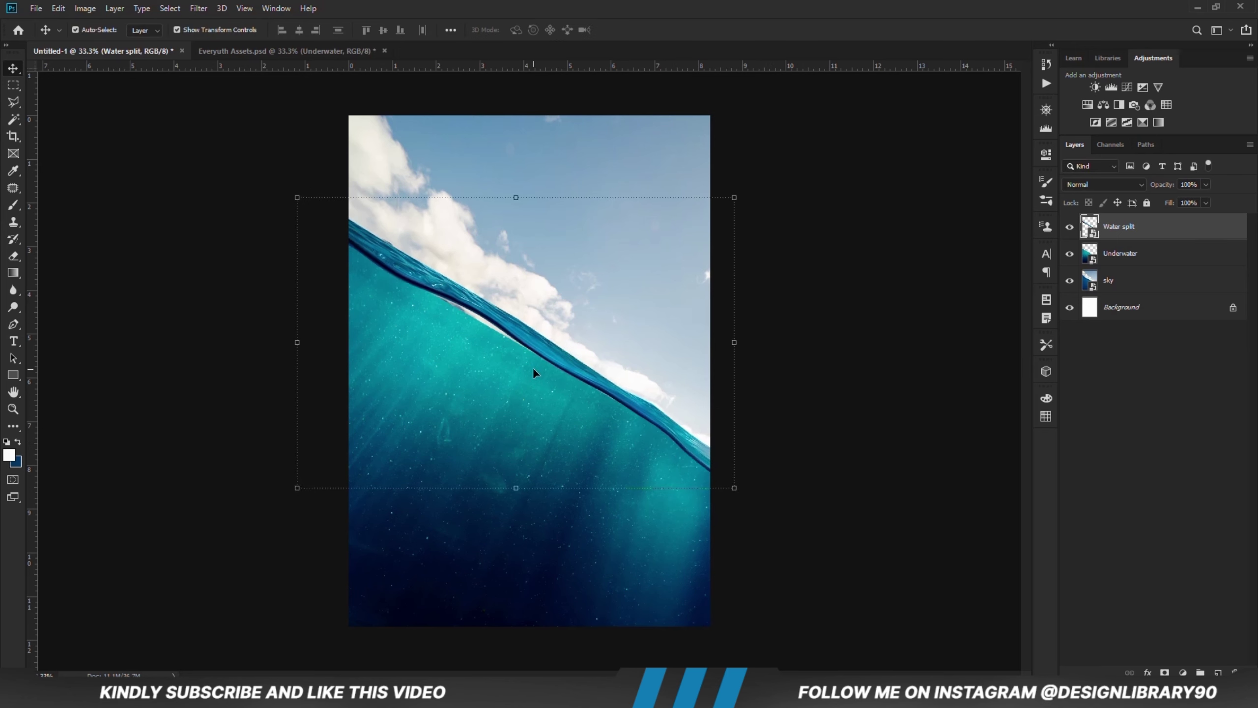
- Nudge the Water split strip down to cover the upper edge of the Underwater image, and deselect the layer
key("Down")
key("Down")
key("Down")
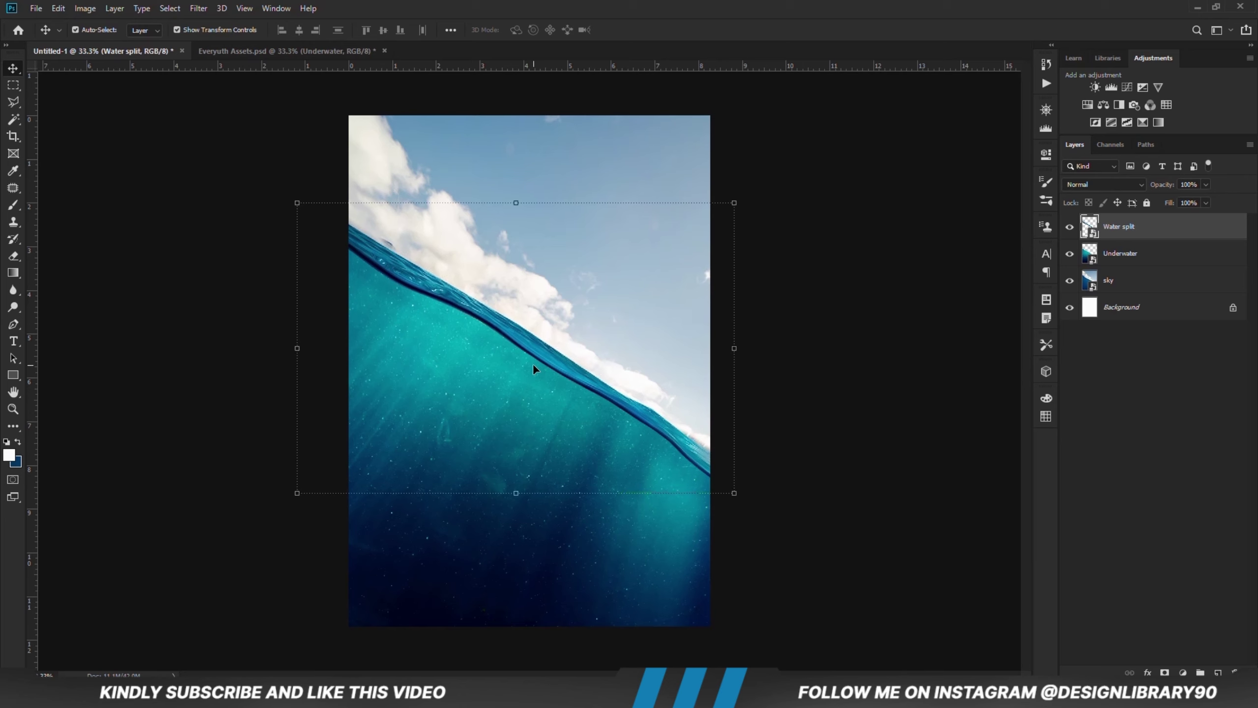
left_click(880, 435)
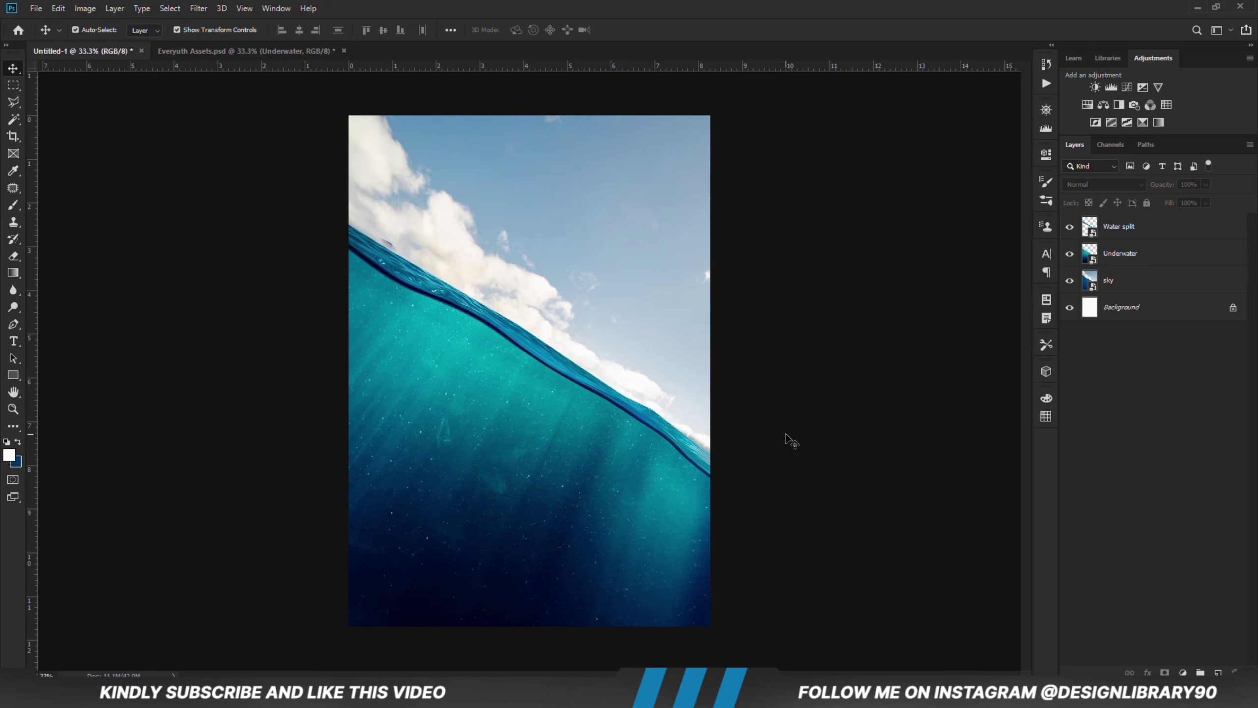
- Hide the Underwater layer in Everyuth Assets.psd and copy the parachute and leafs layers into the Untitled-1 poster
left_click(207, 48)
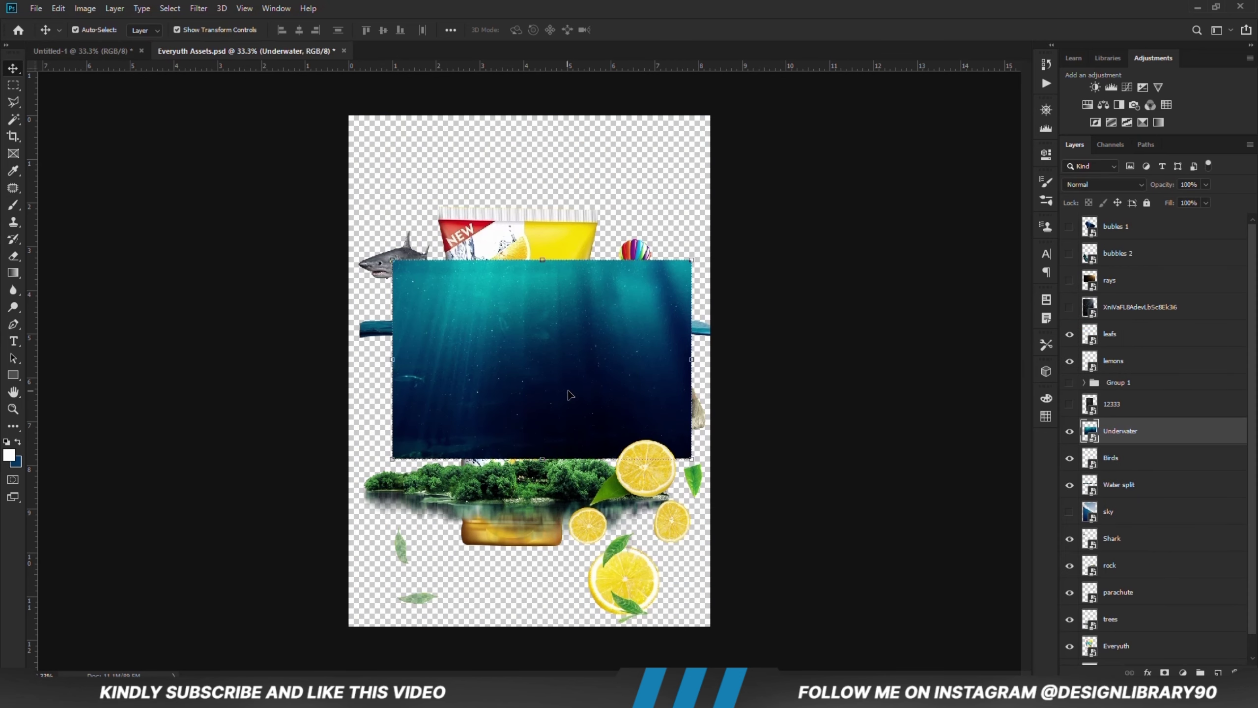
left_click(1069, 430)
left_click(857, 377)
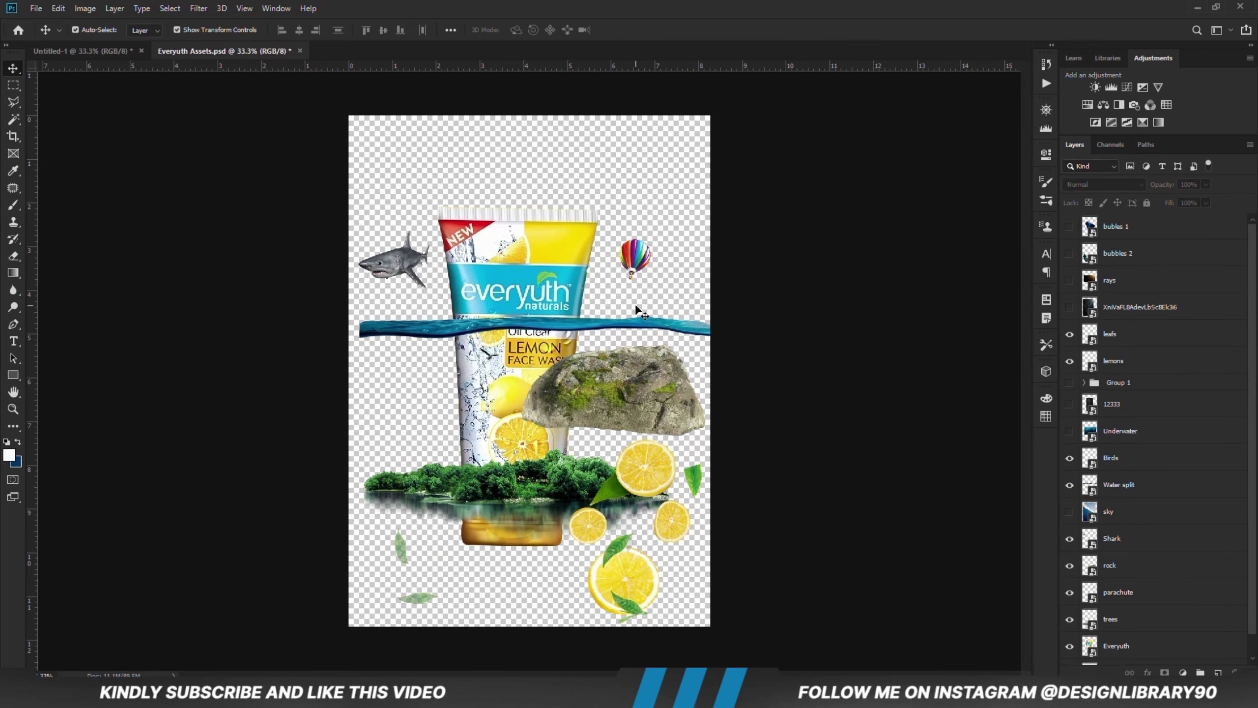
left_click(639, 265)
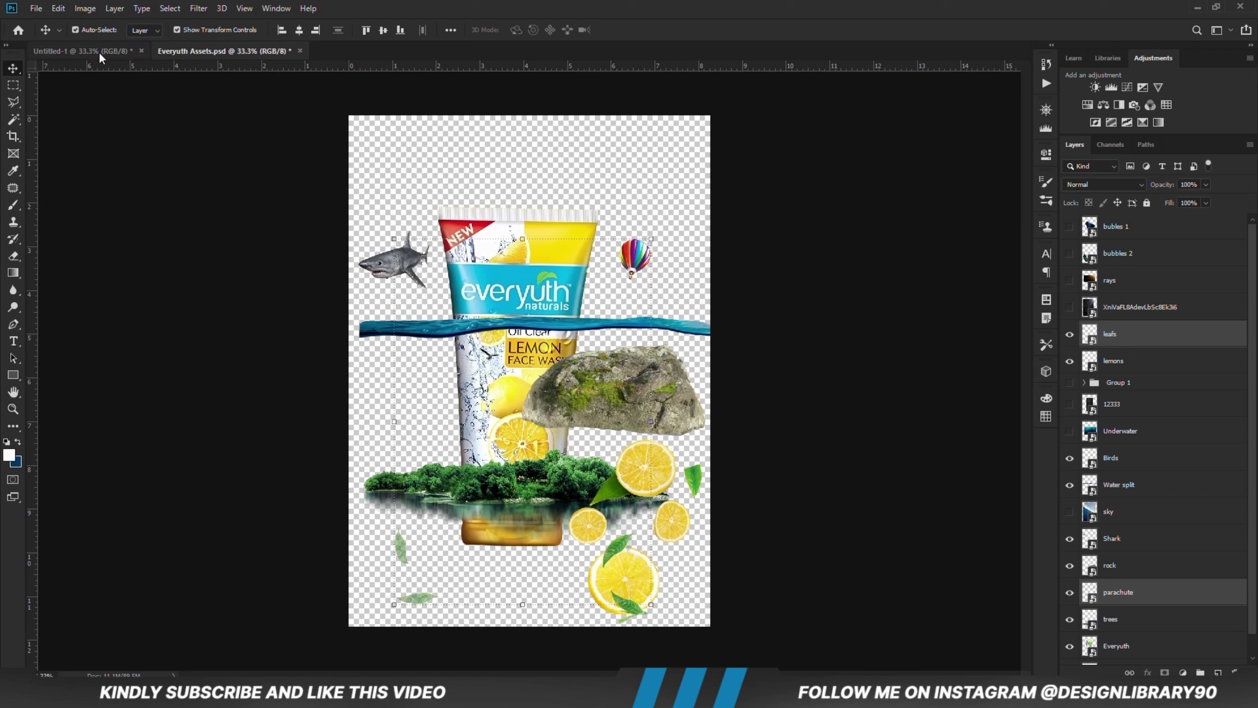
left_click_drag(98, 51, 268, 250)
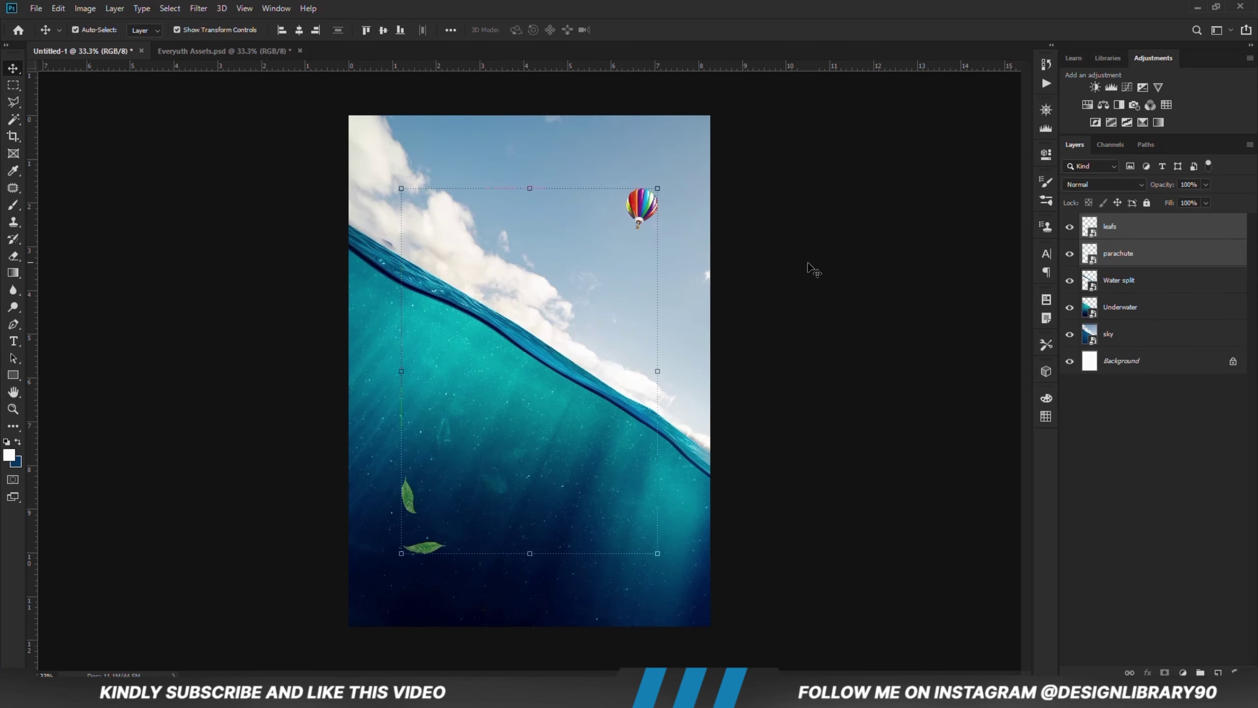
left_click(815, 278)
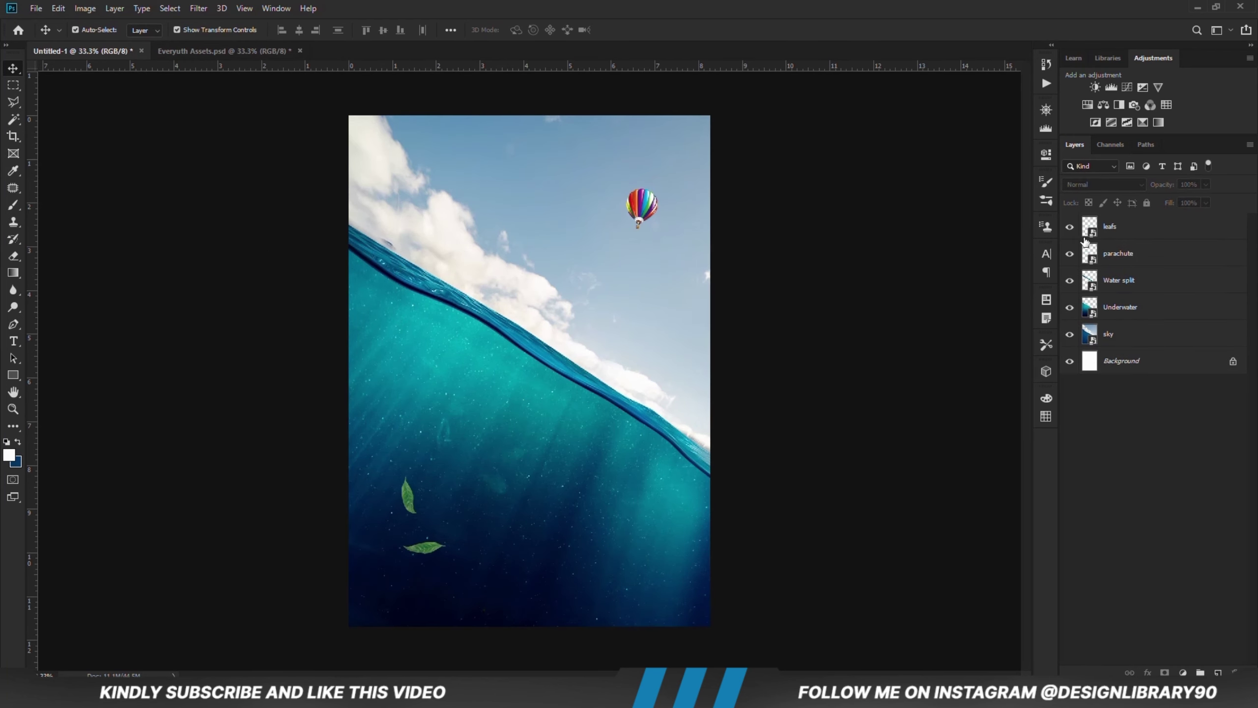
- Hide the leafs layer, shrink the hot-air balloon and move it over the clouds in the upper-left part of the sky
left_click(1071, 228)
left_click(644, 209)
left_click_drag(659, 230, 466, 196)
key("Return")
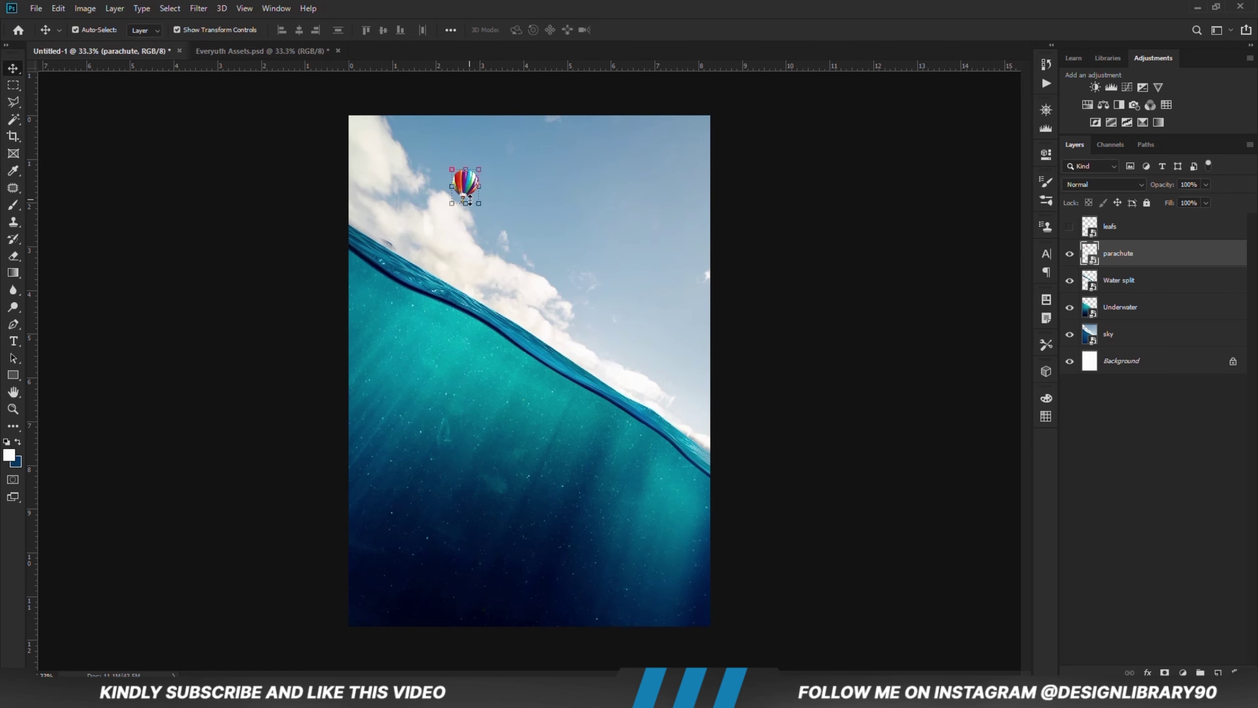
- Copy the trees layer from Everyuth Assets.psd into the poster above the parachute layer
left_click(244, 50)
left_click(498, 472)
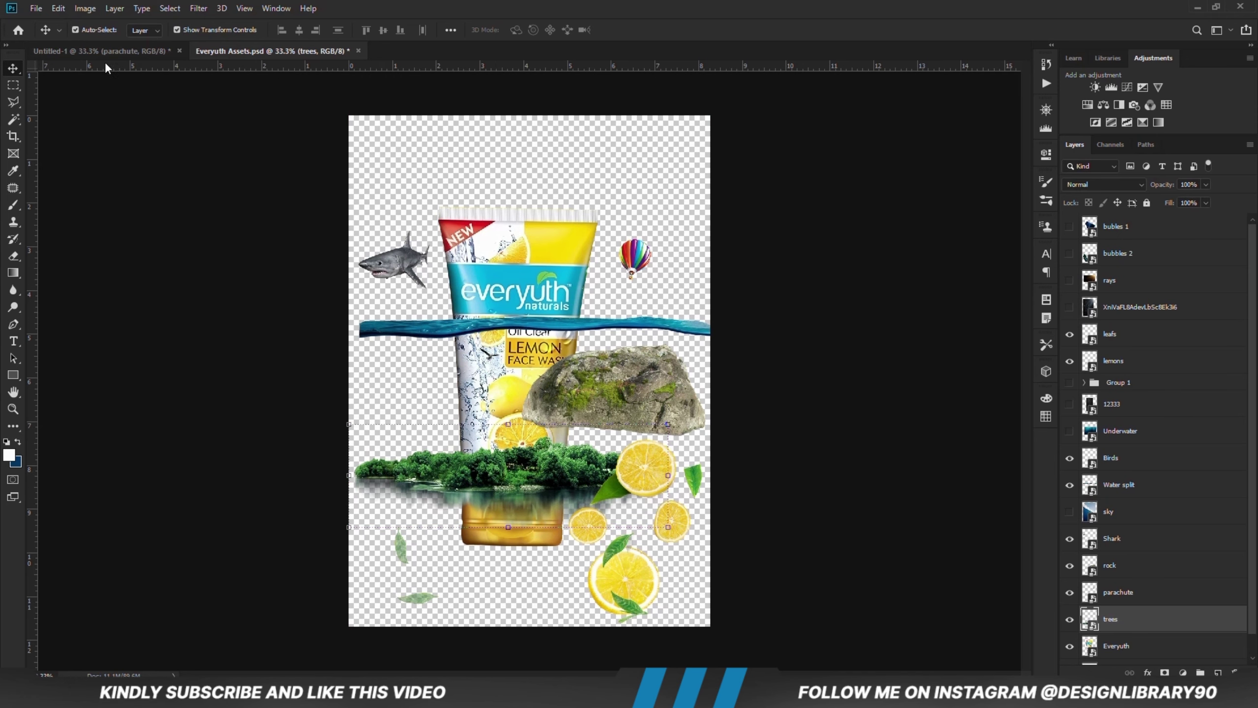
left_click_drag(106, 68, 525, 372)
- Shrink and rotate the tree island to match the slope, and place it on the waterline near the poster's left edge
key("ctrl+t")
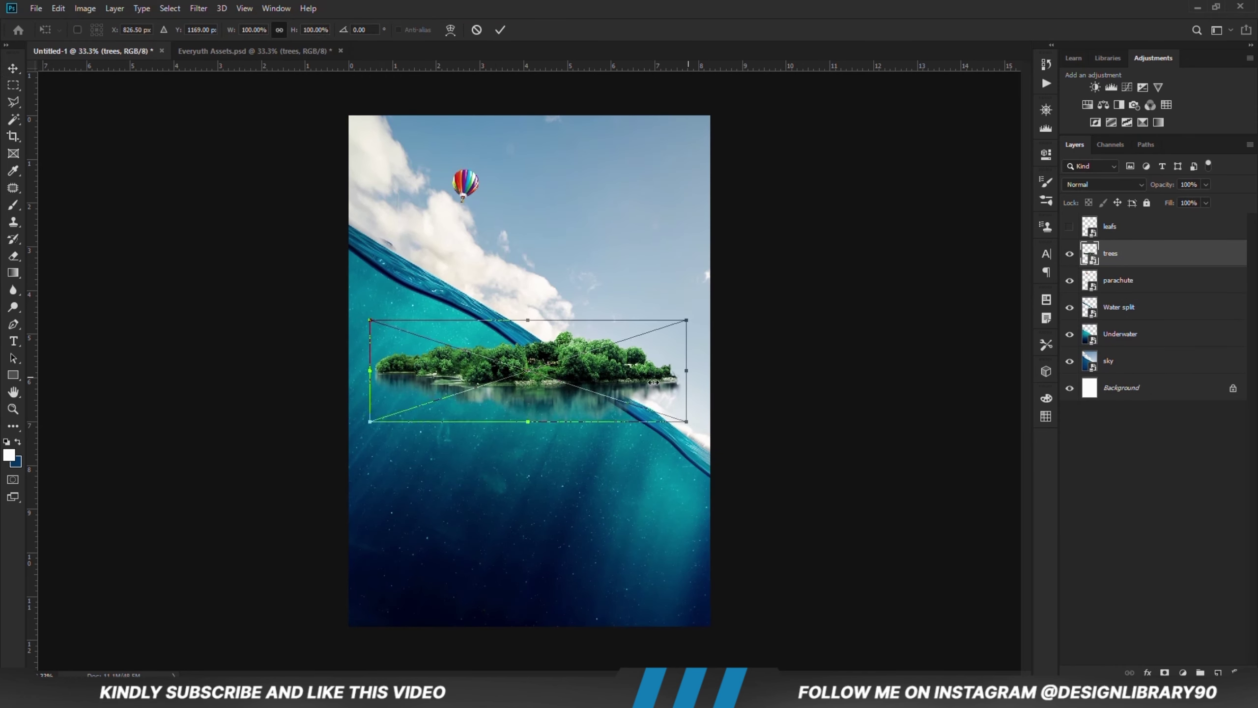
left_click_drag(654, 382, 474, 310)
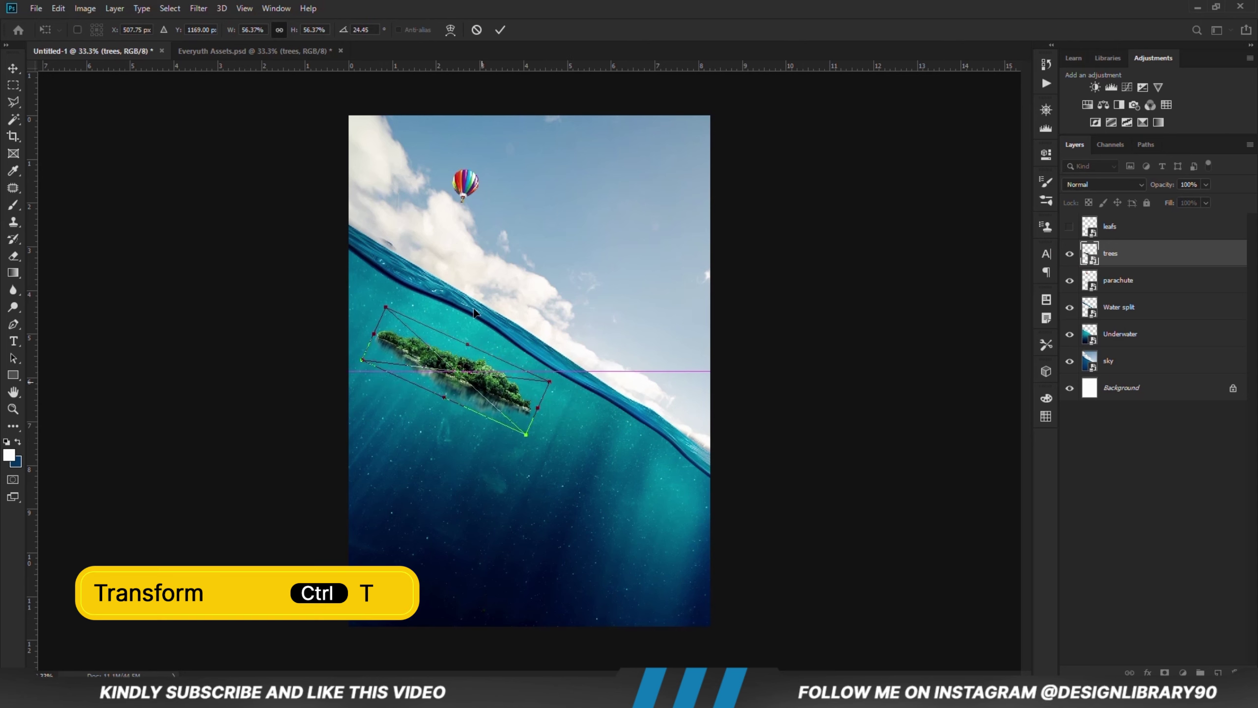
left_click_drag(503, 371, 473, 265)
left_click_drag(488, 321, 541, 295)
left_click_drag(446, 281, 449, 287)
key("Return")
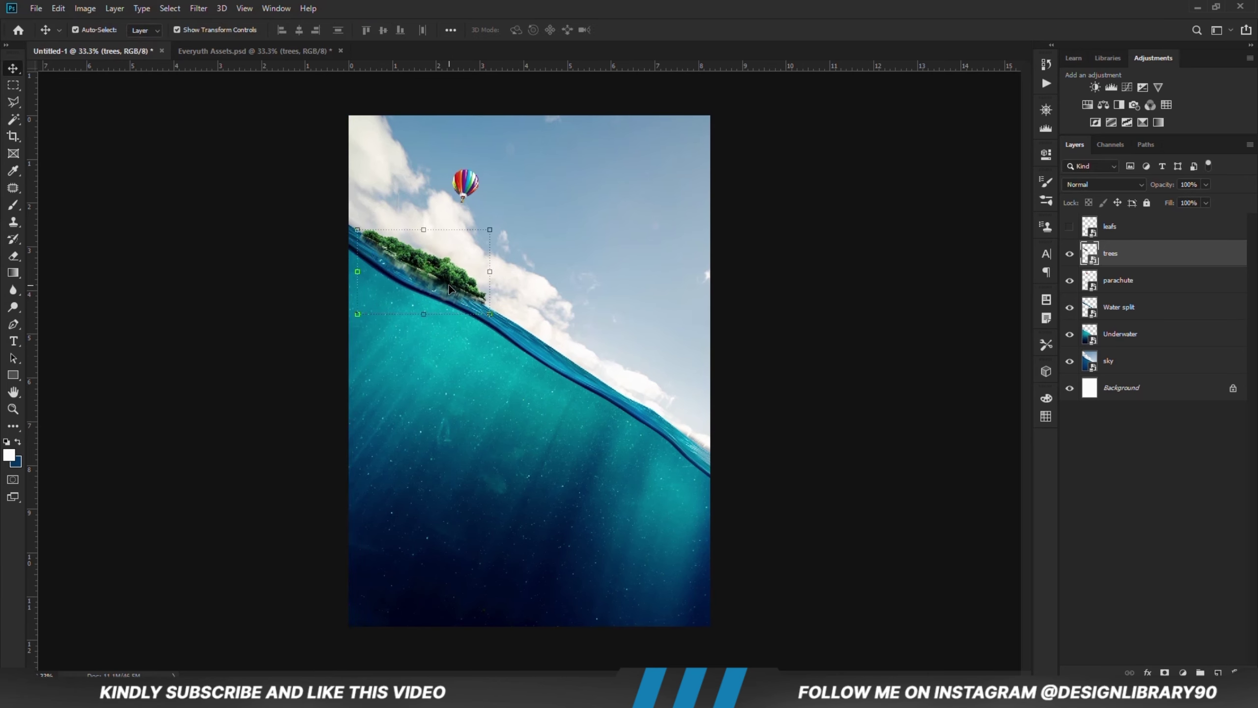
- Fine-tune the tree island's rotation and nudge it down and left so it sits on the water, then deselect it
left_click_drag(489, 321, 507, 301)
key("Return")
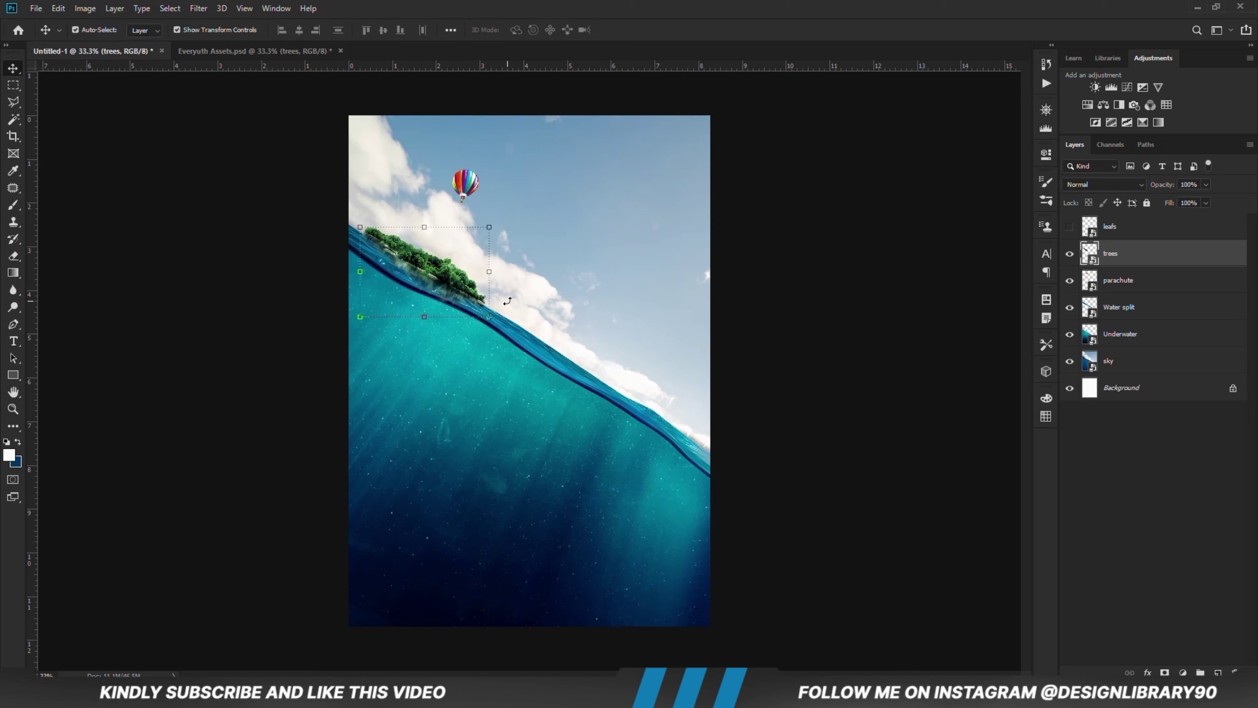
key("Left")
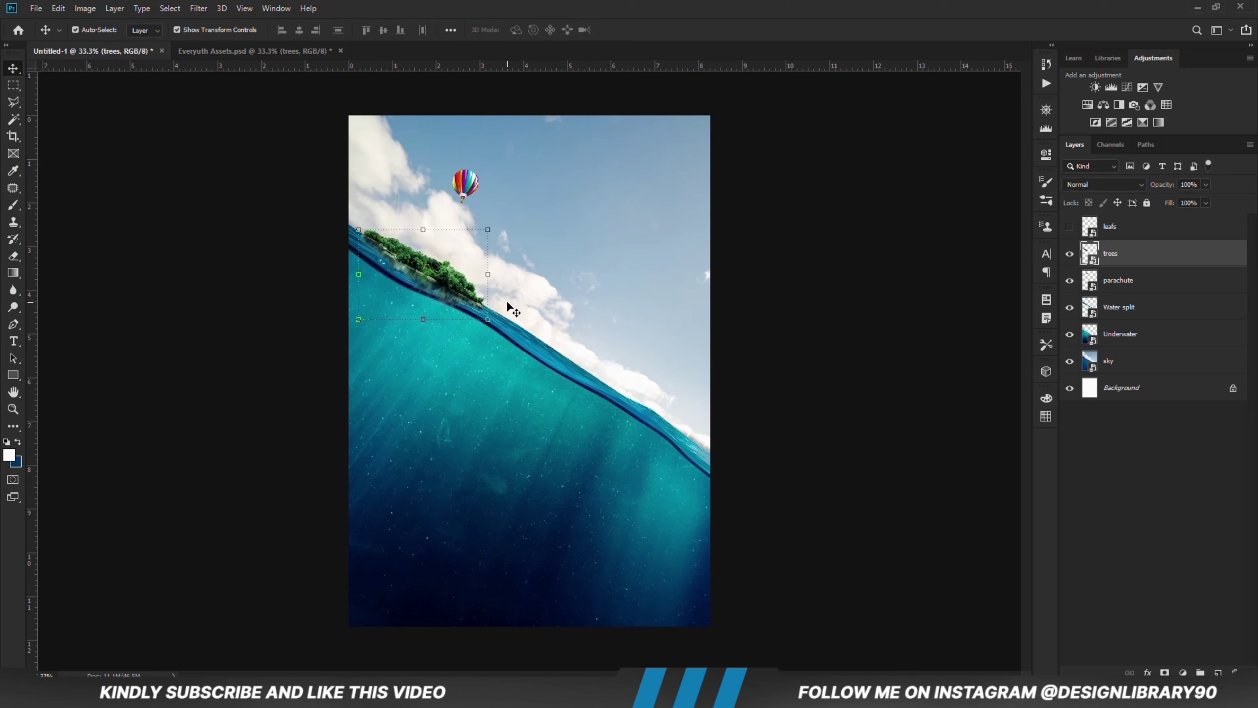
key("Down")
key("Down")
key("Down")
key("Left")
key("Down")
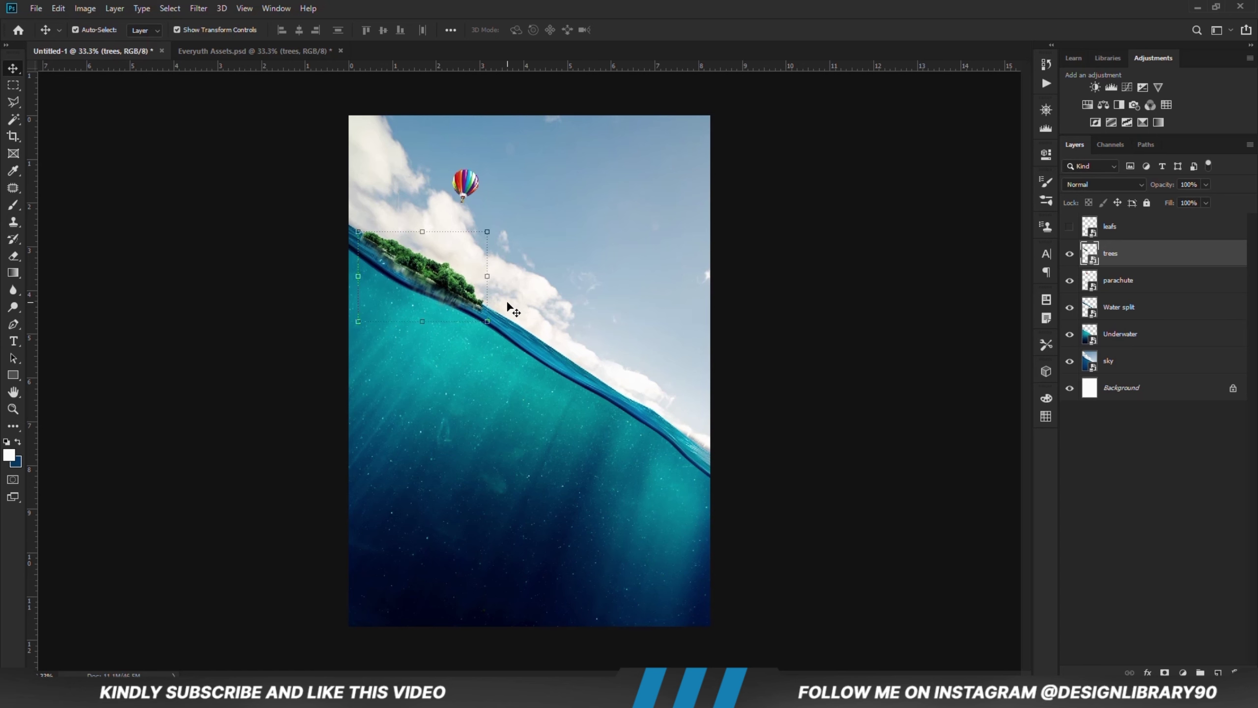
left_click(799, 346)
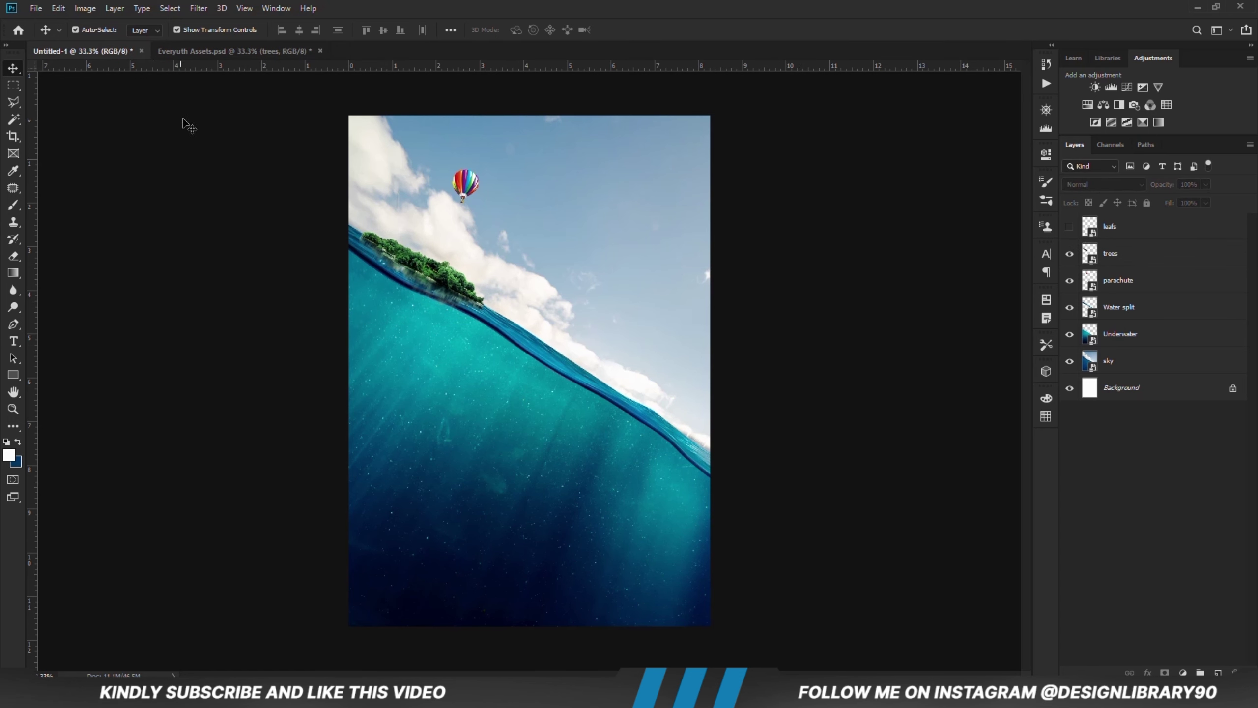
- Copy the Birds layer from Everyuth Assets.psd into the poster and place it in the upper-right part of the sky
left_click(187, 51)
left_click(821, 347)
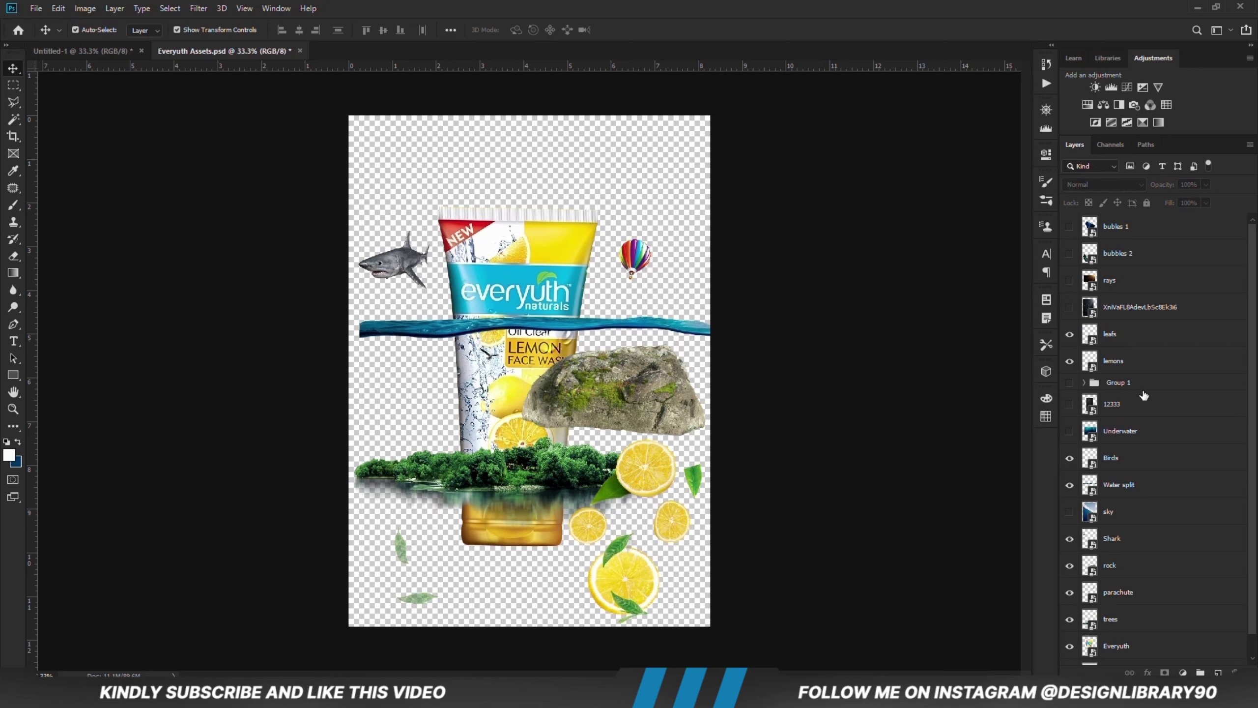
left_click(1137, 466)
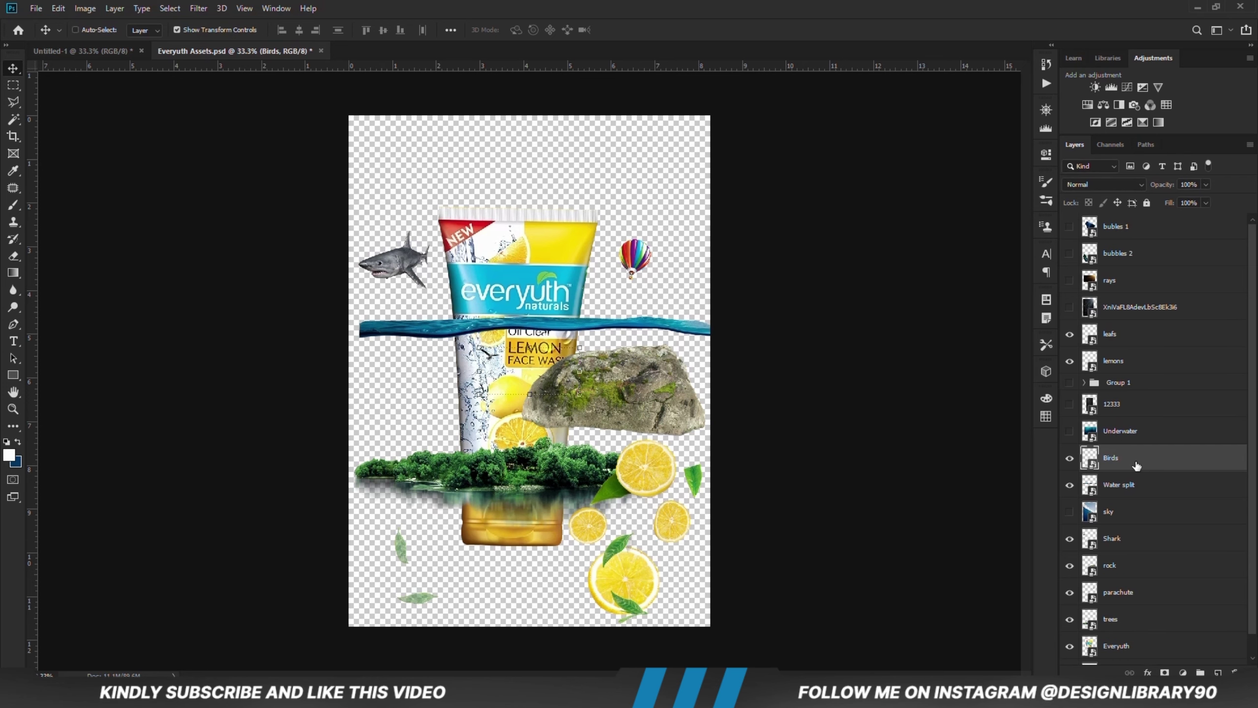
left_click_drag(78, 53, 673, 257)
left_click_drag(518, 385, 623, 173)
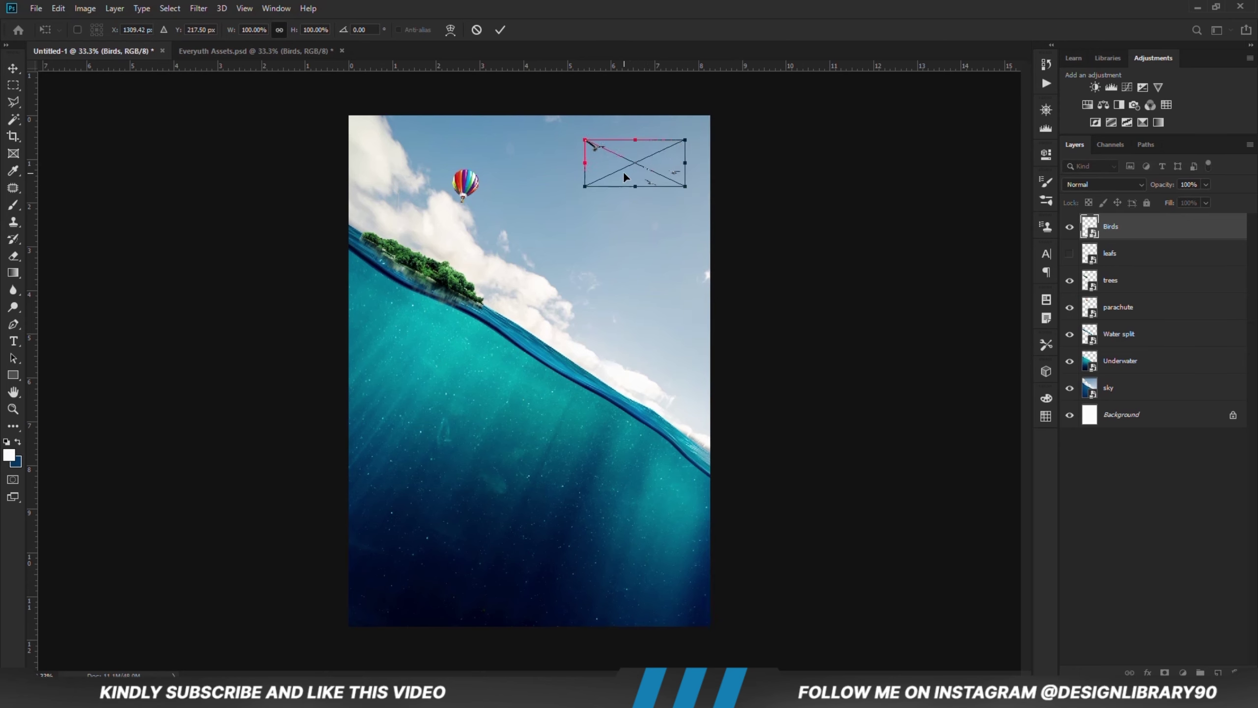
key("Return")
left_click(832, 295)
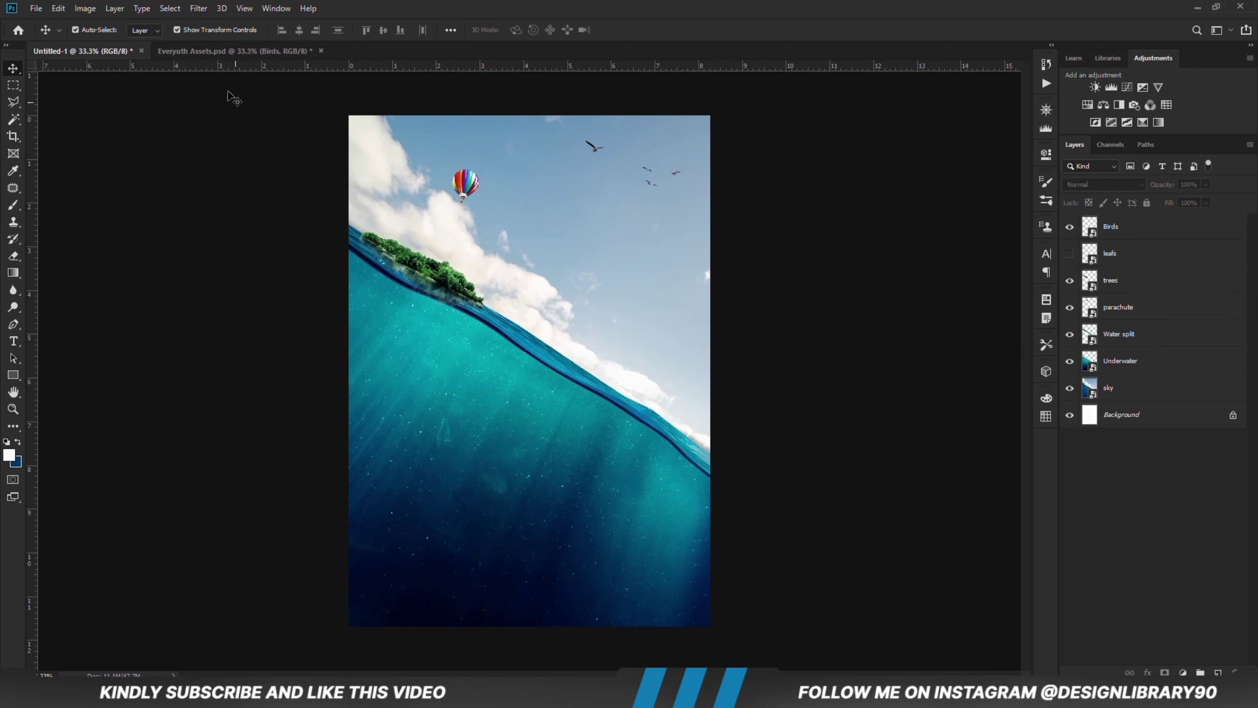
- Copy the rock layer from Everyuth Assets.psd into the poster and place it partly below the lower edge, right of centre
left_click(225, 51)
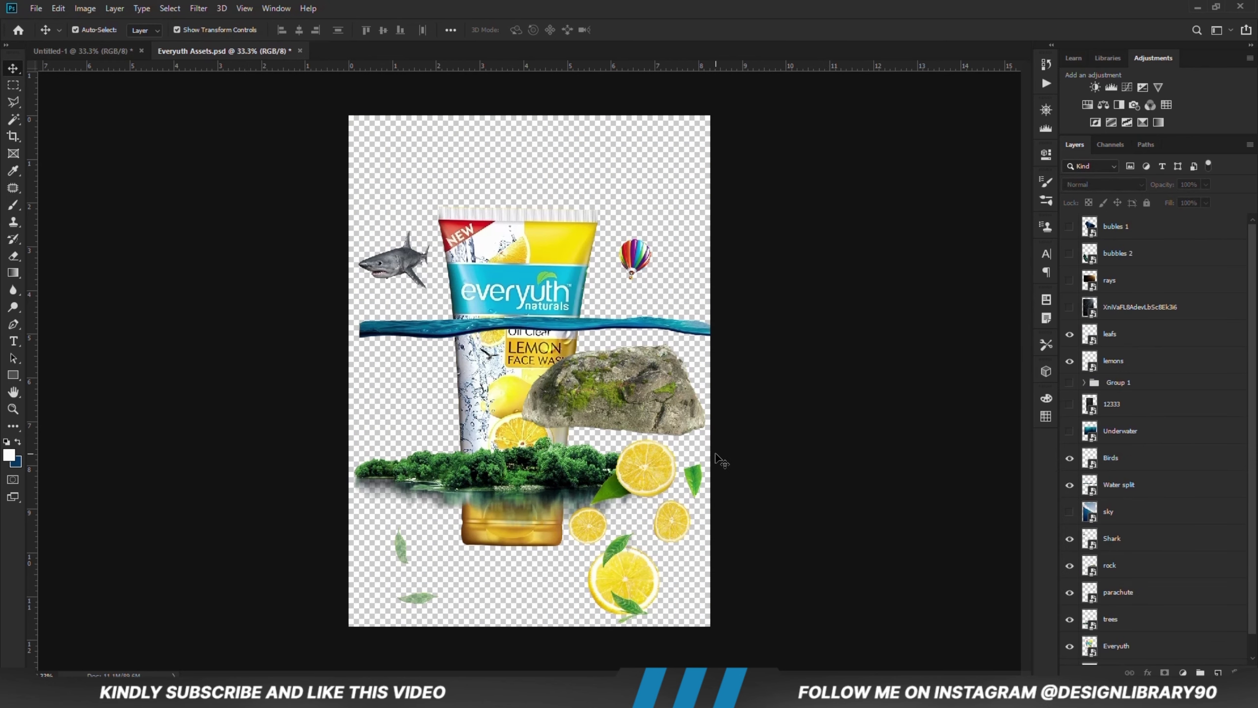
left_click(603, 396)
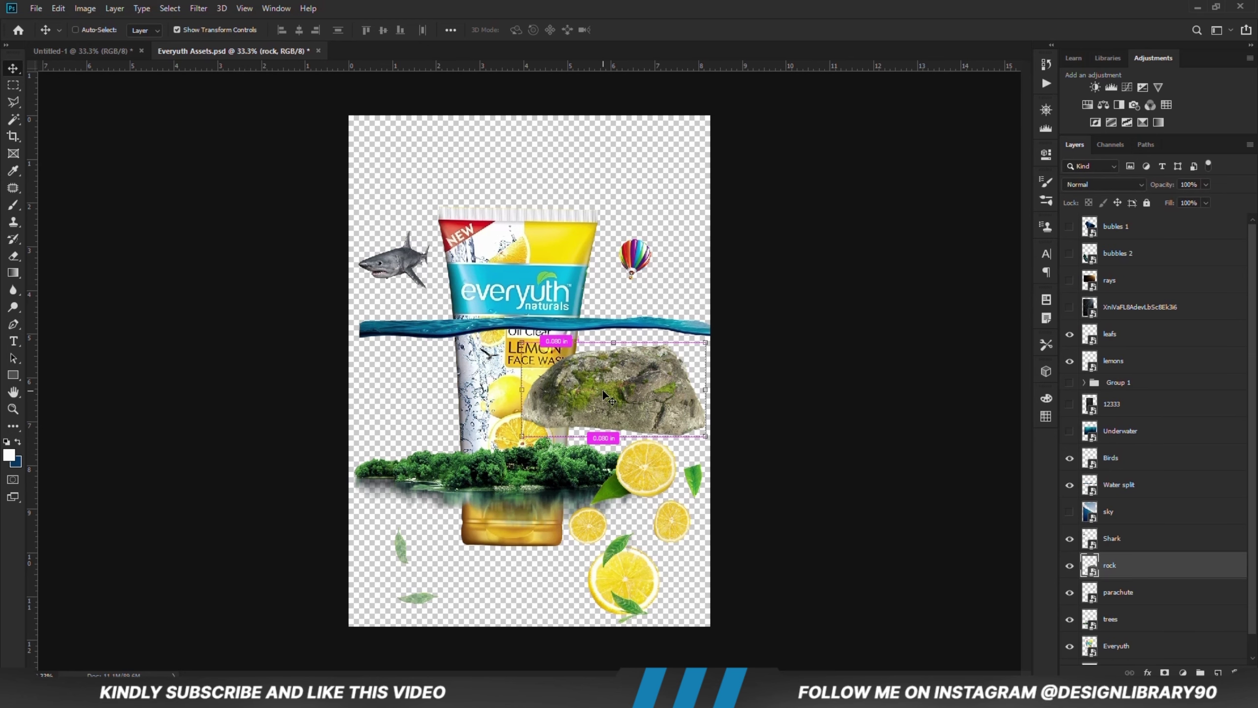
left_click_drag(81, 65, 582, 607)
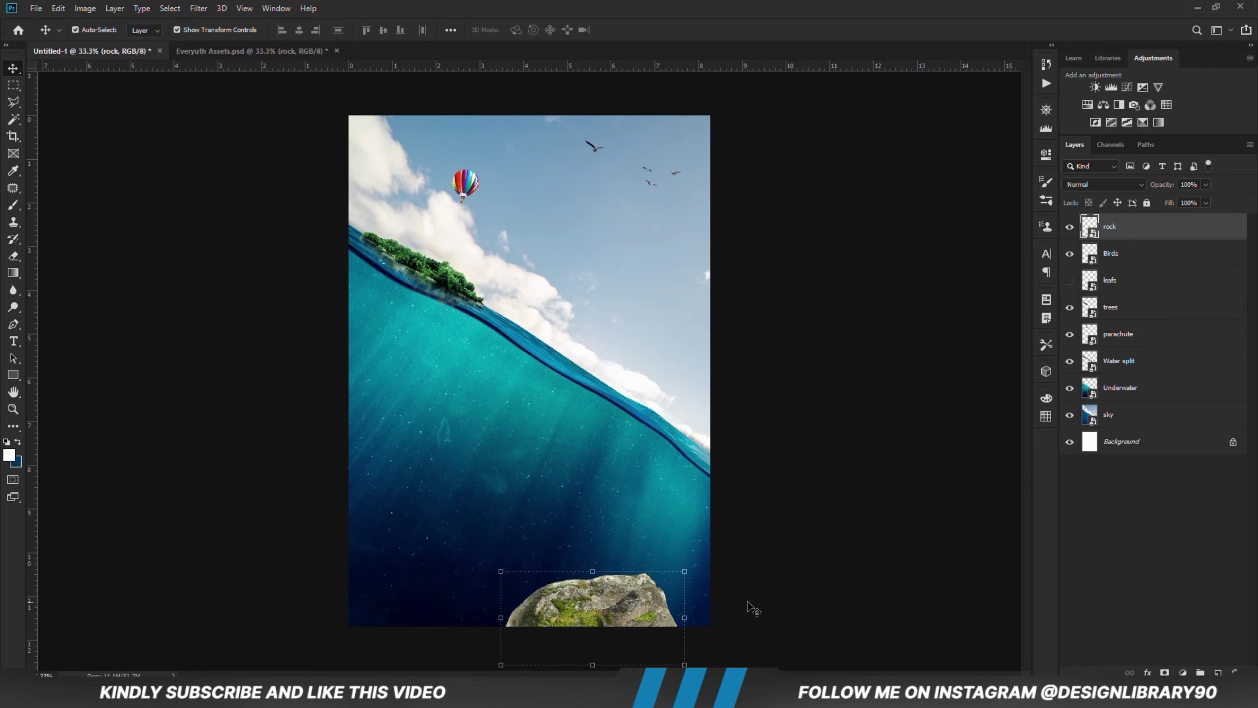
left_click(796, 606)
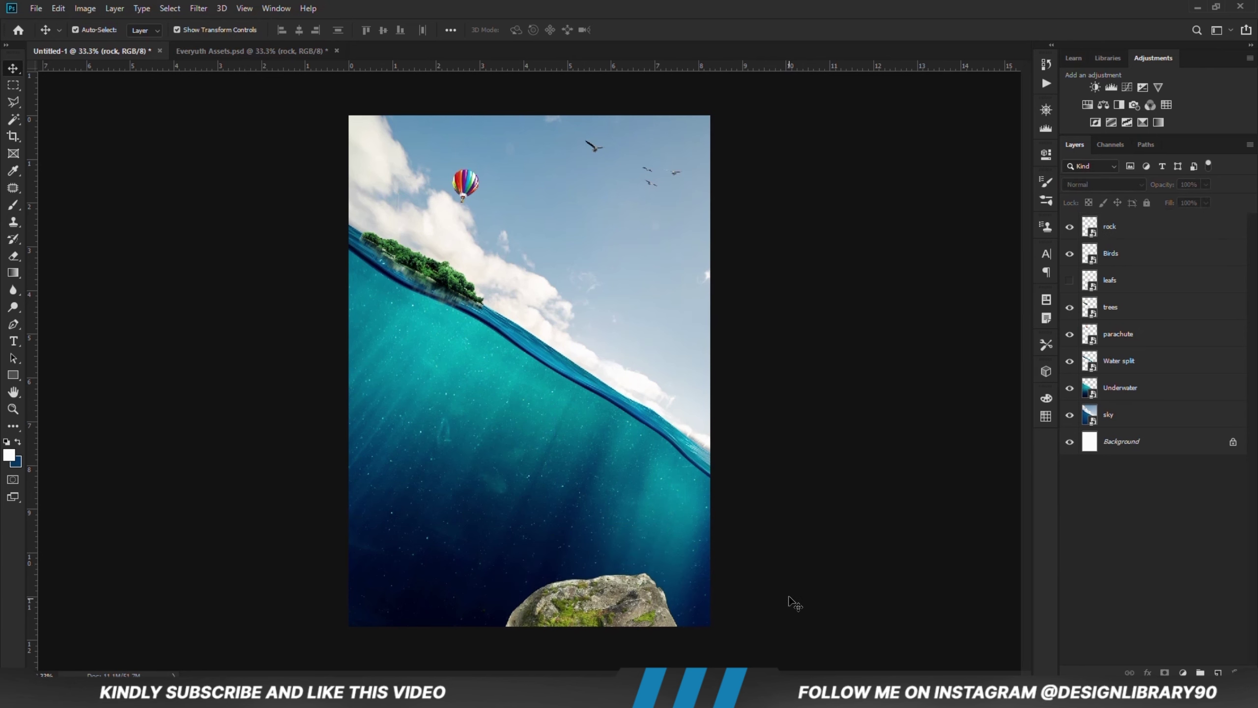
- Copy the Everyuth tube layer from Everyuth Assets.psd into the poster above the rock layer
left_click(210, 51)
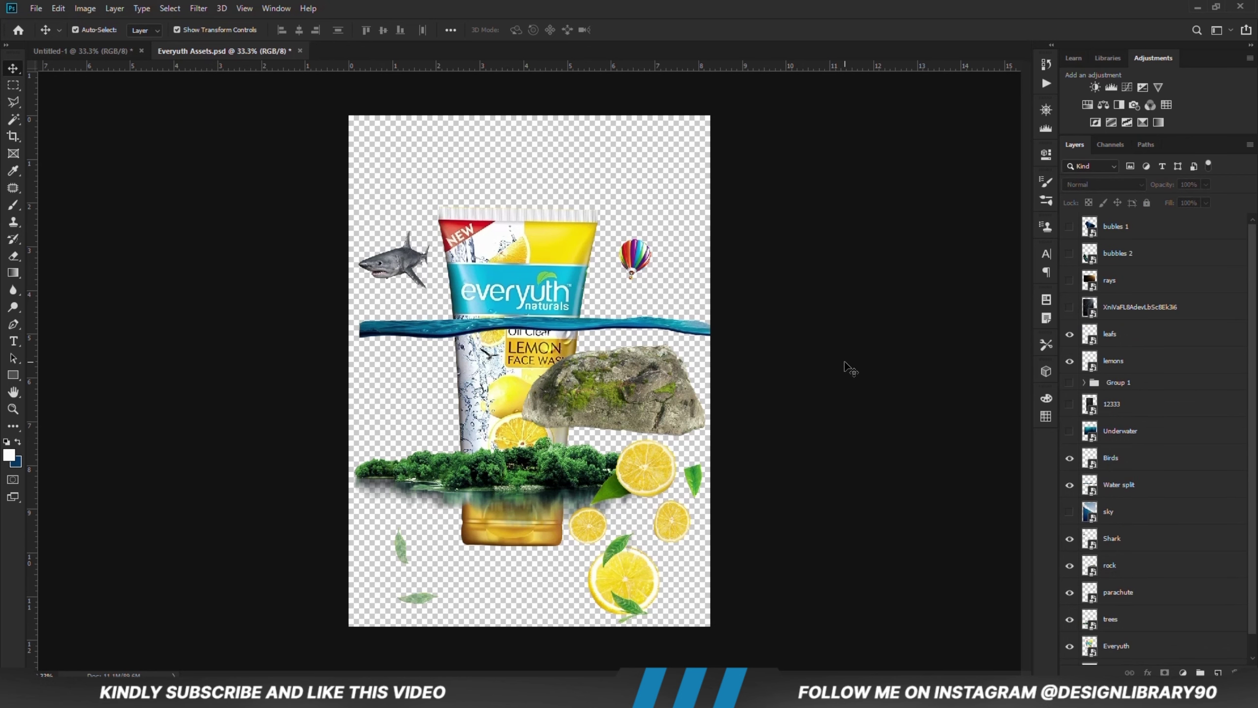
left_click_drag(530, 270, 528, 220)
left_click_drag(112, 72, 571, 247)
- Scale the Everyuth tube to about 95%, tilt it about 22° clockwise and place it across the waterline
left_click_drag(609, 200, 673, 272)
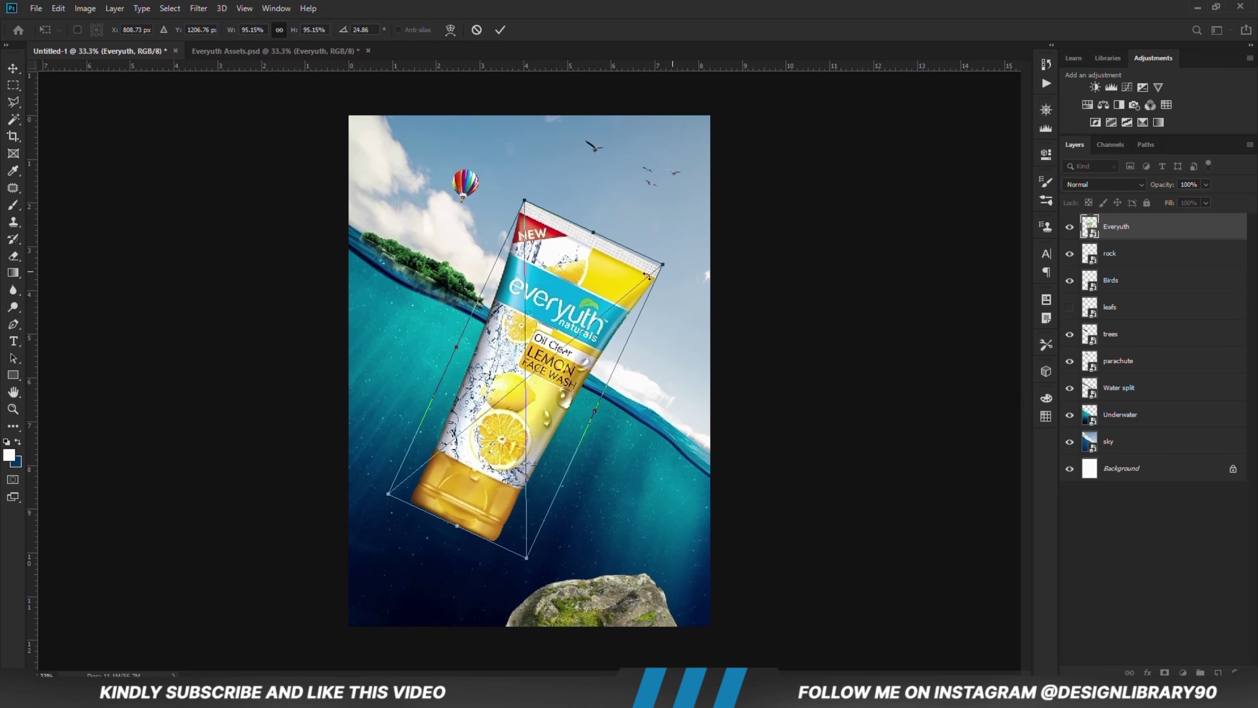
left_click_drag(502, 396, 535, 354)
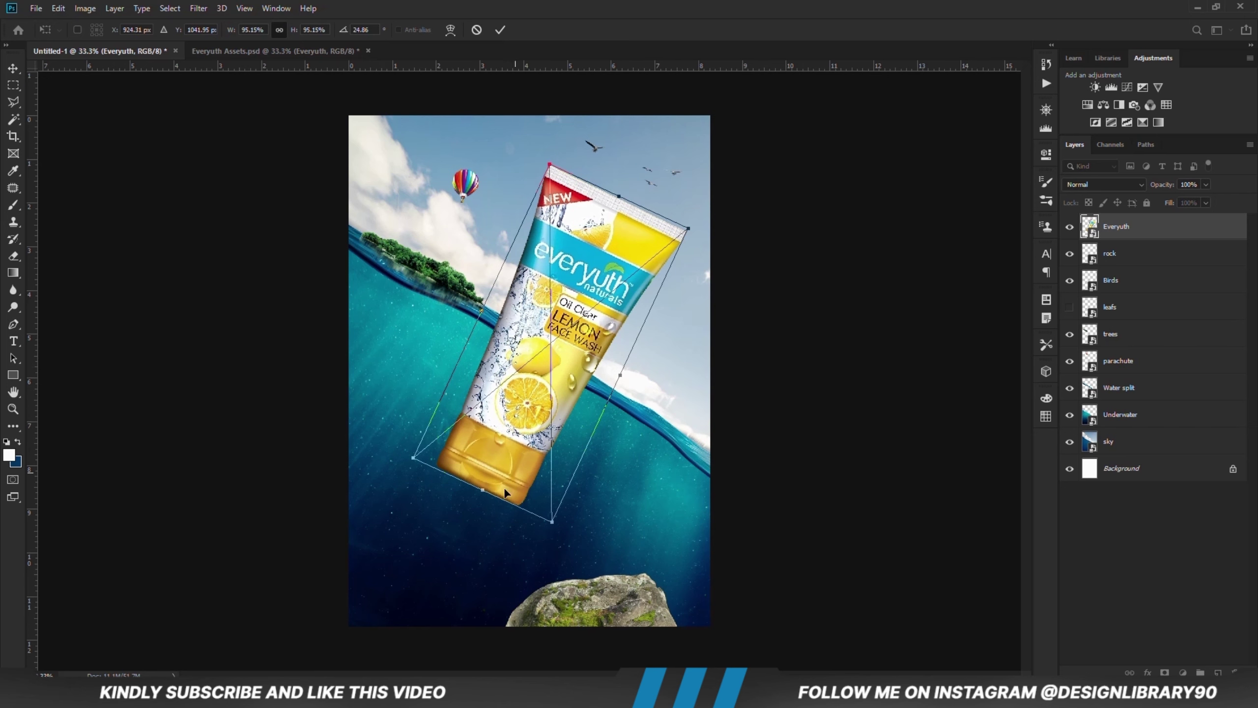
left_click_drag(480, 537, 491, 541)
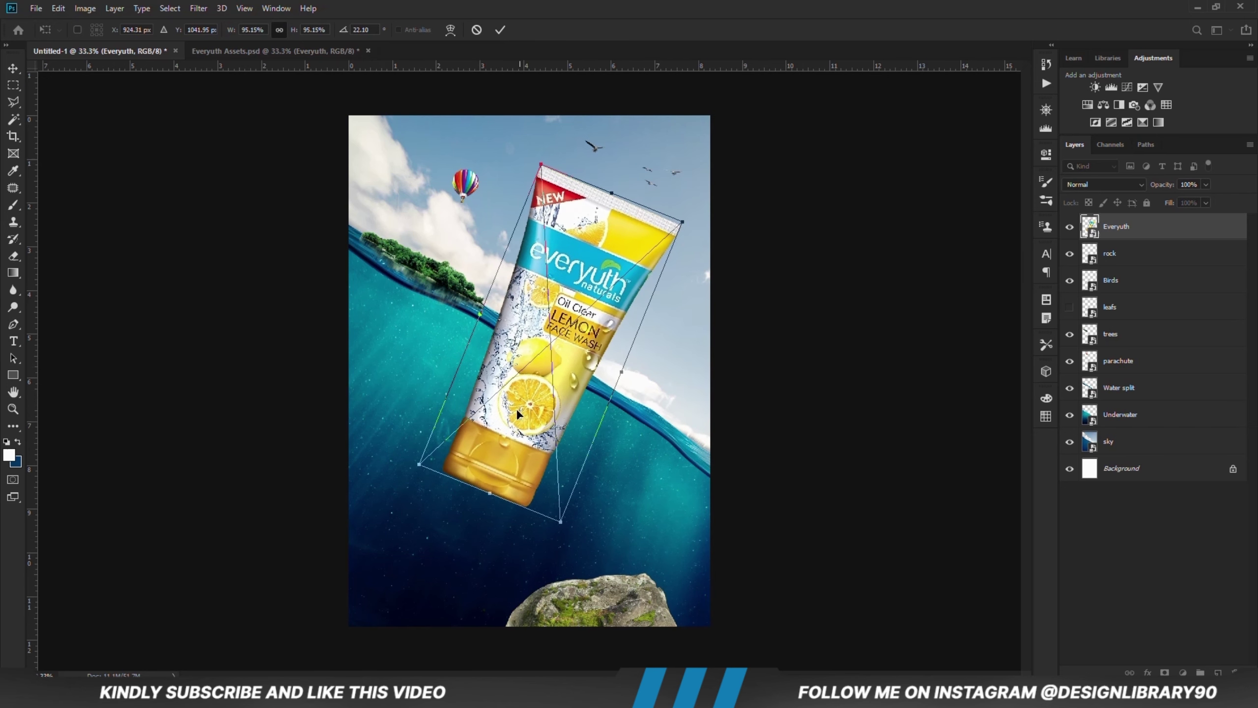
key("Return")
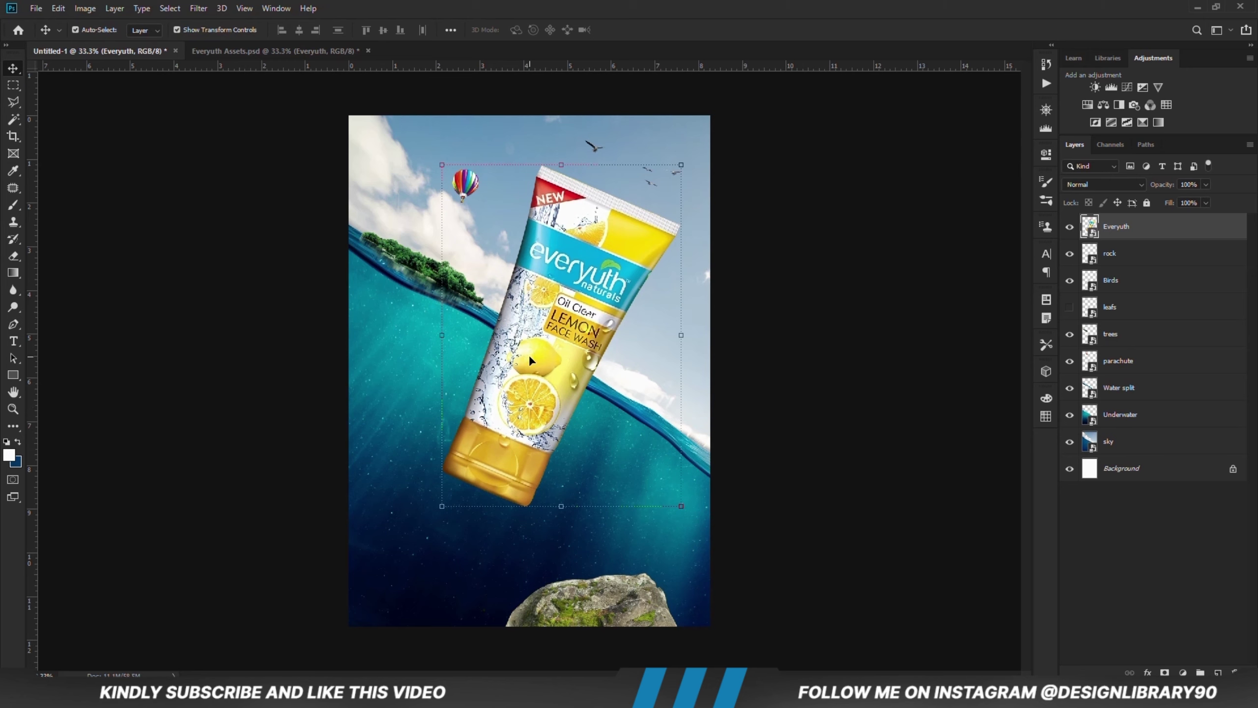
- Shrink the tree island slightly so it sits on the water clear of the tube, and deselect it
left_click(421, 267)
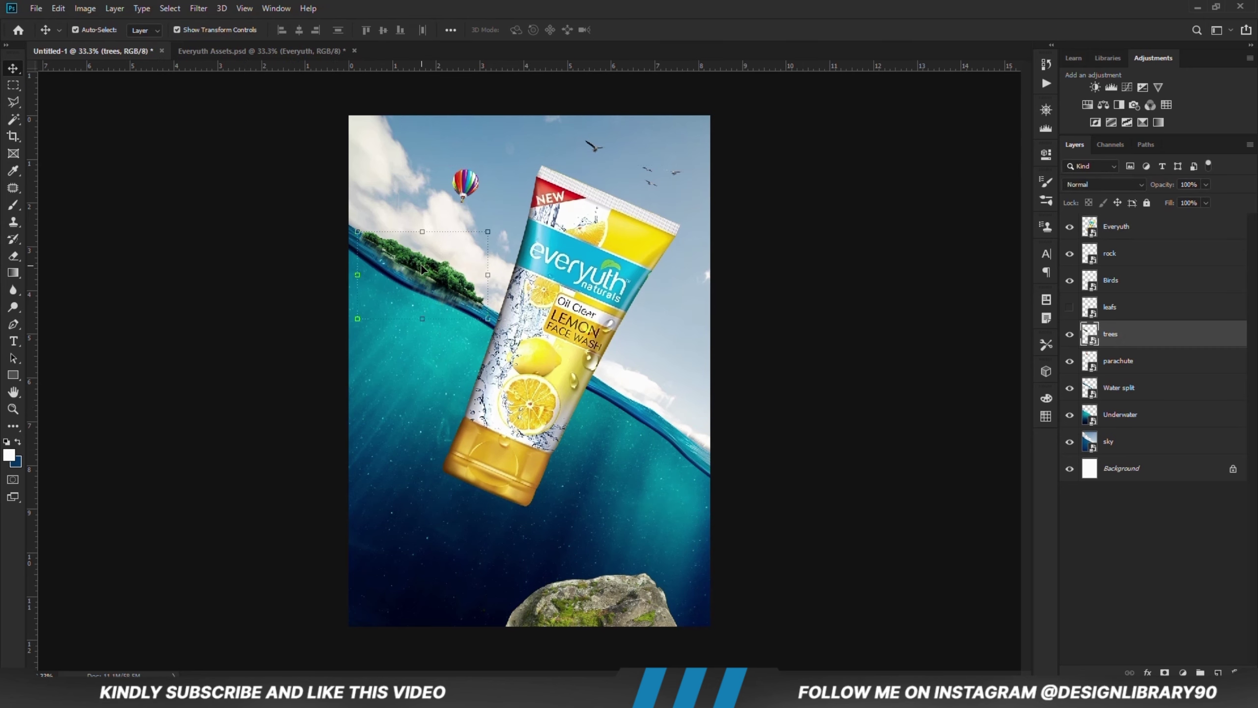
left_click(487, 319)
left_click_drag(476, 322, 437, 275)
key("Return")
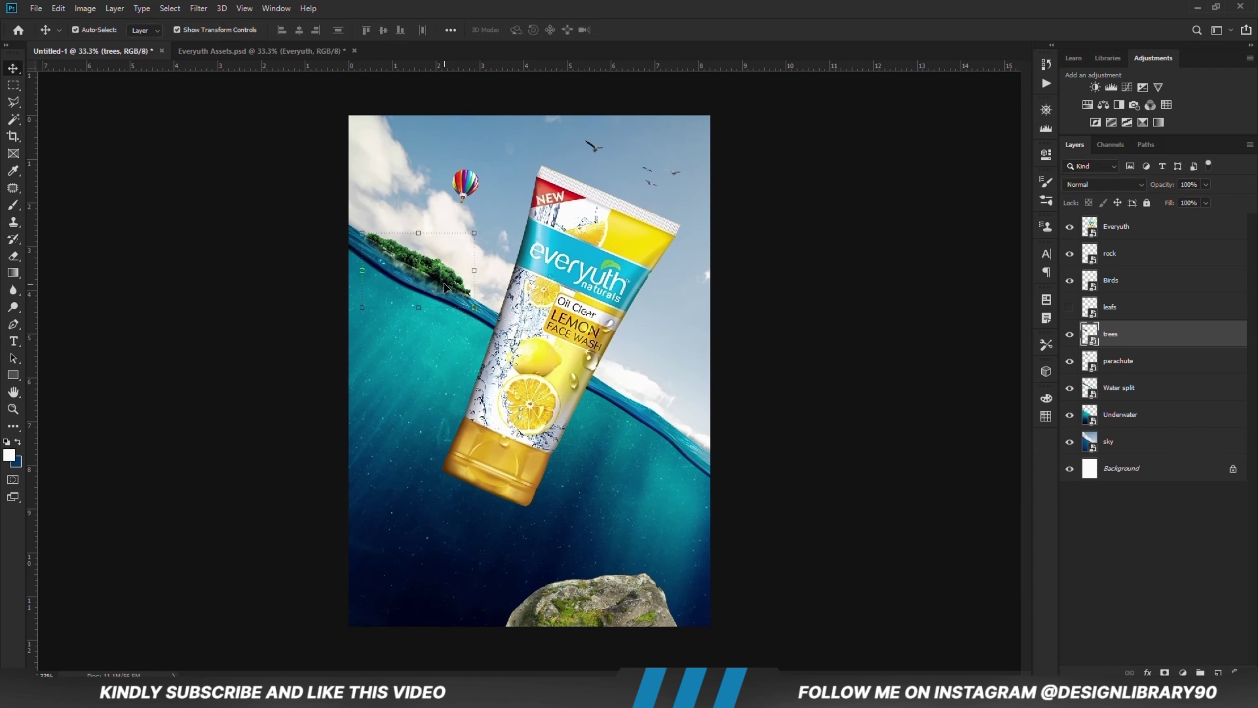
left_click_drag(470, 308, 465, 306)
key("Return")
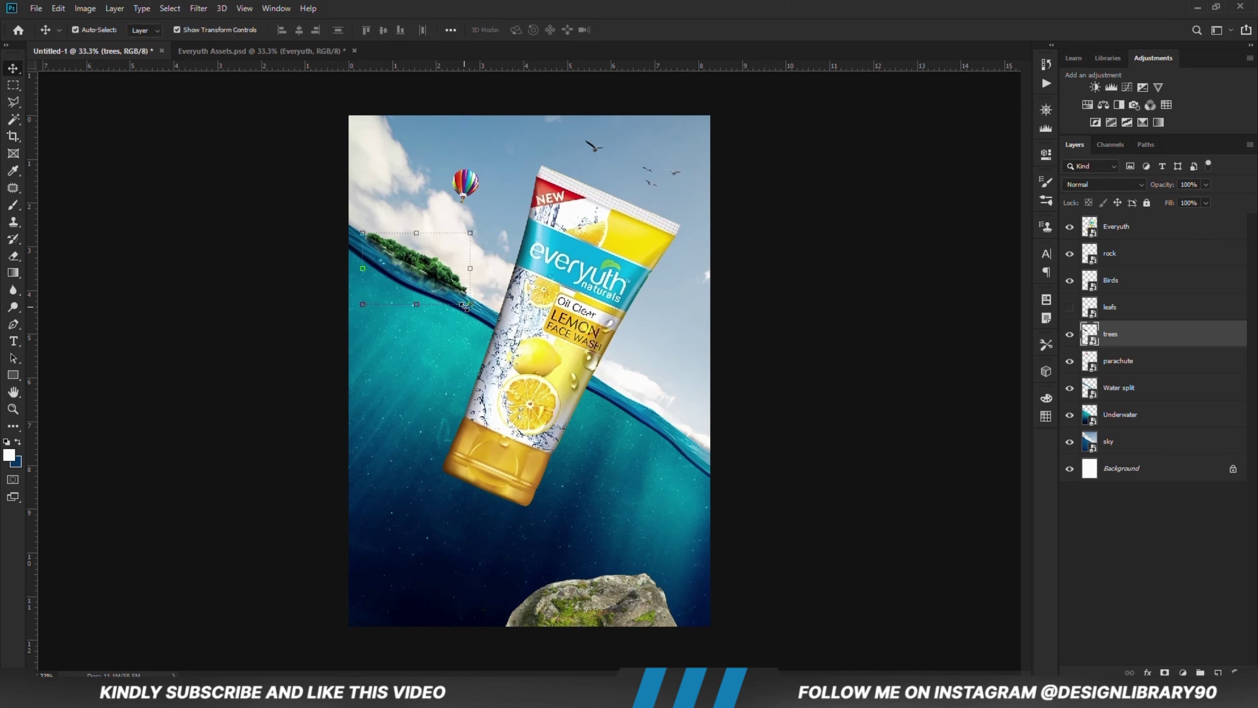
left_click(289, 327)
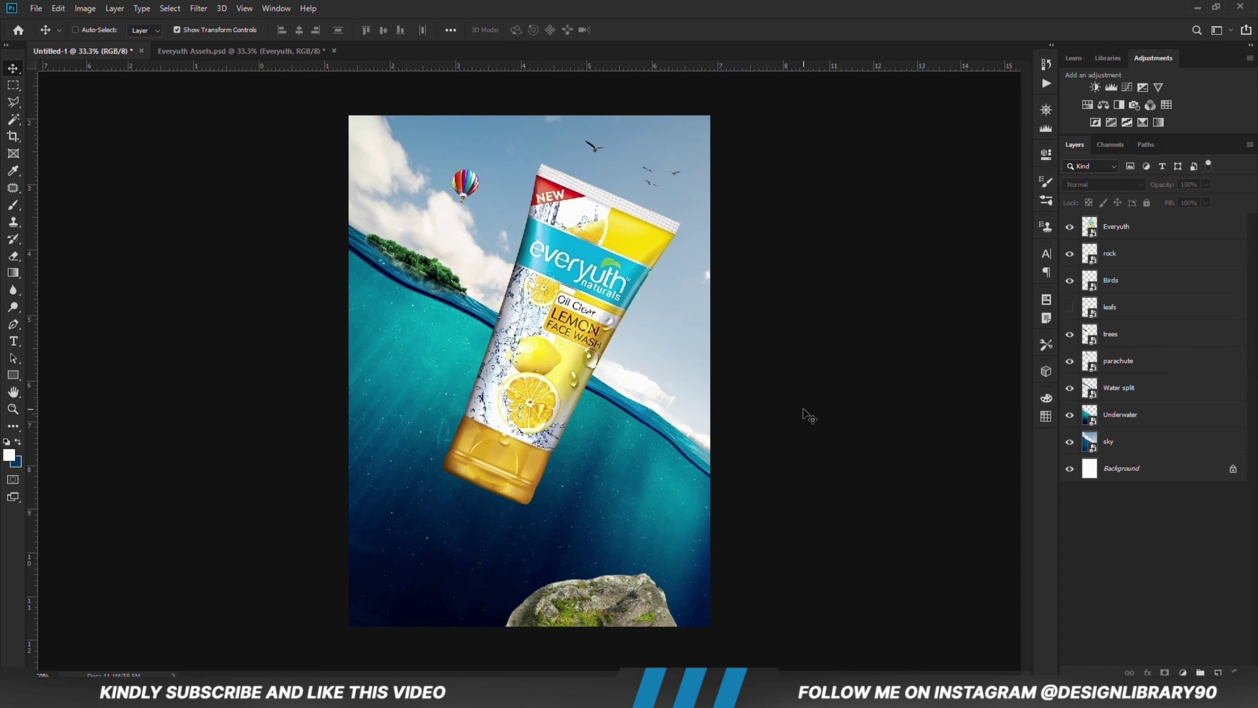
- Reduce the Everyuth tube layer's opacity to 22% and add a layer mask to it
key("ctrl+plus")
key("ctrl+minus")
key("ctrl+minus")
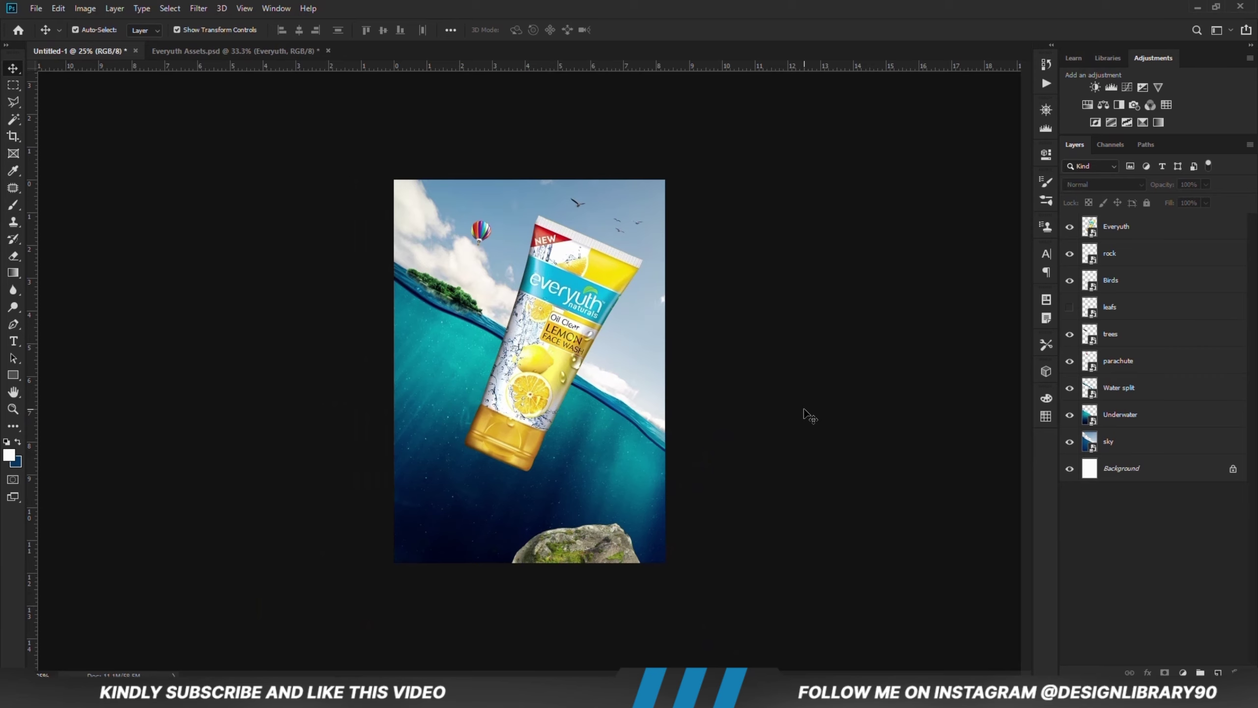
key("ctrl+0")
left_click_drag(584, 300, 579, 303)
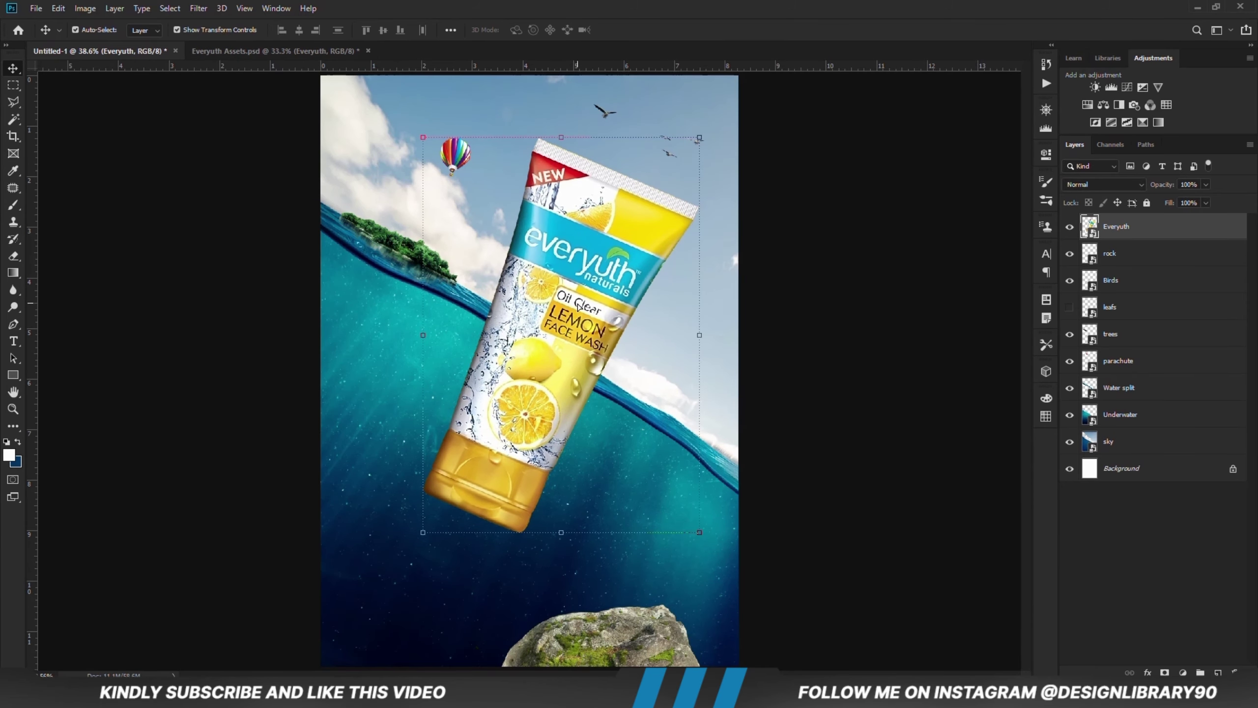
key("ctrl+plus")
left_click(1071, 227)
left_click(1070, 227)
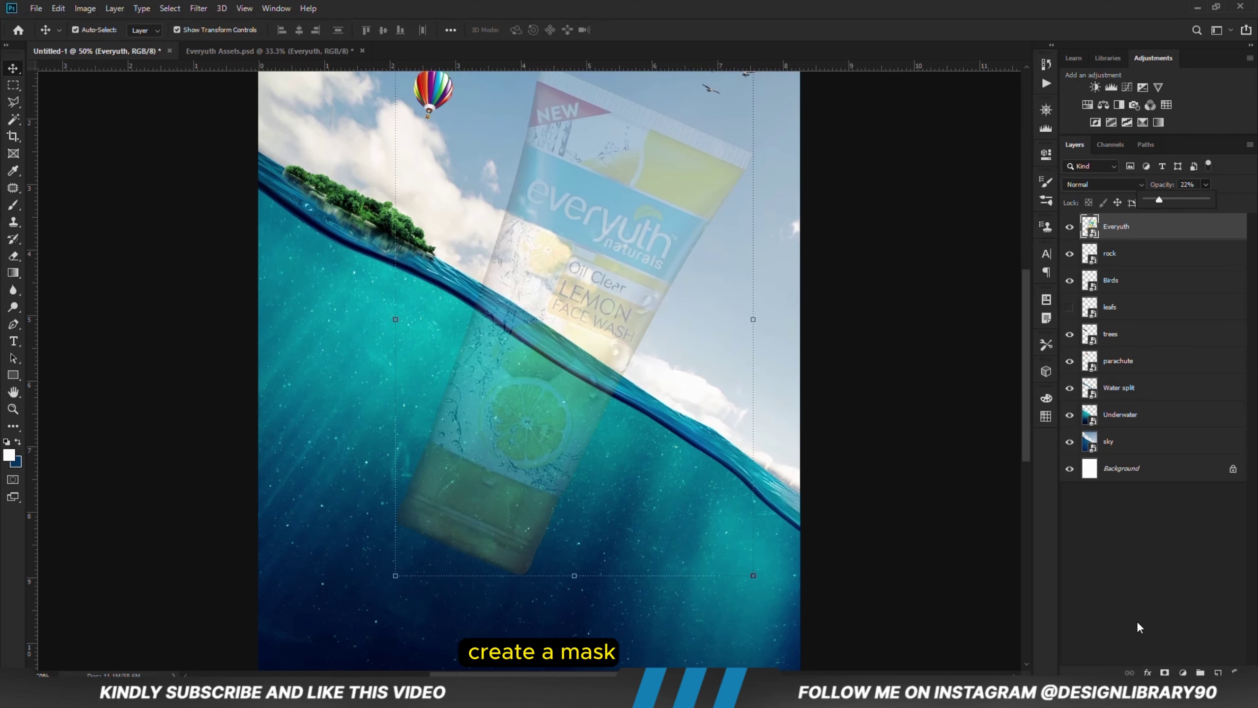
left_click(1165, 672)
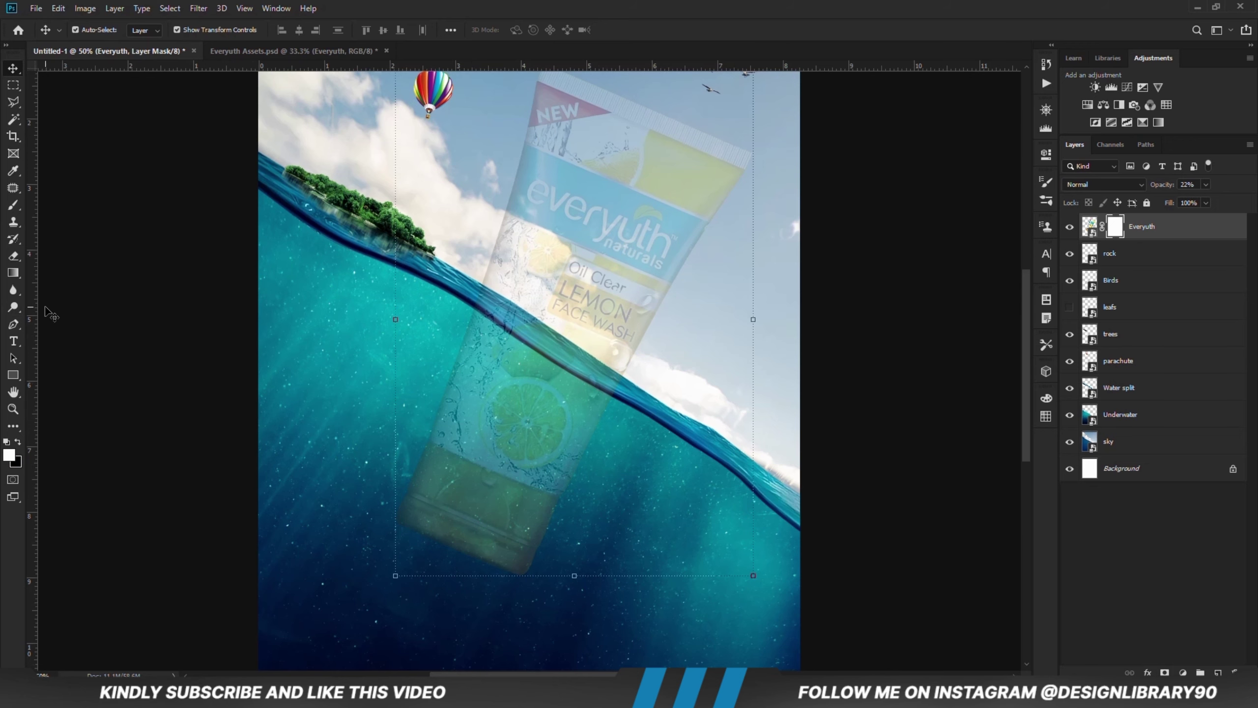
- Trace the waterline across the tube with the Pen tool, adjusting the path to follow the water's curve
left_click(13, 324)
key("ctrl+plus")
key("ctrl+plus")
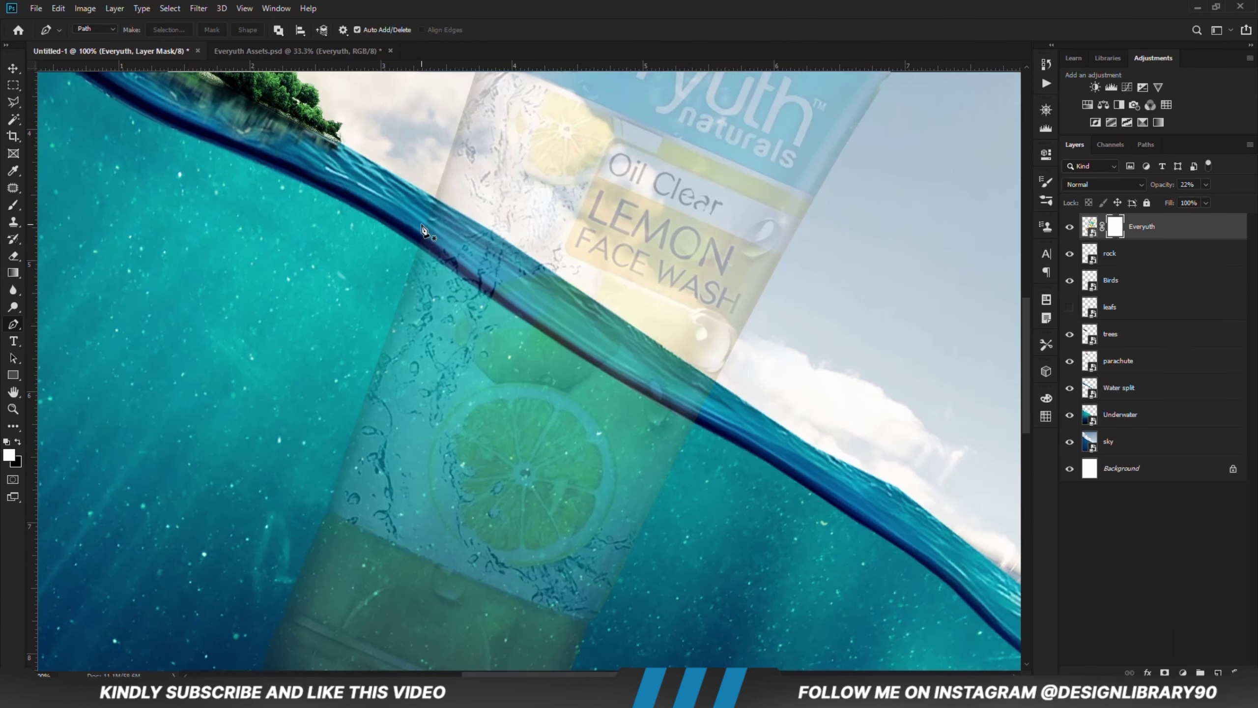
left_click(418, 223)
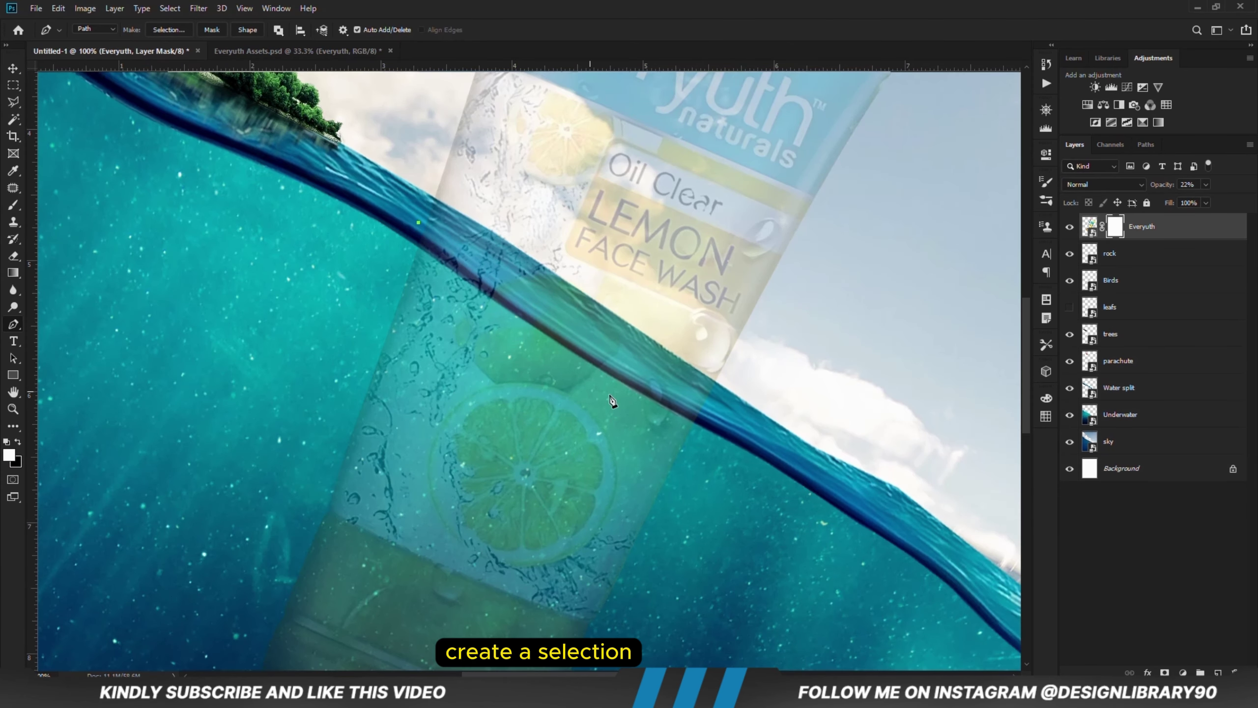
left_click(590, 346)
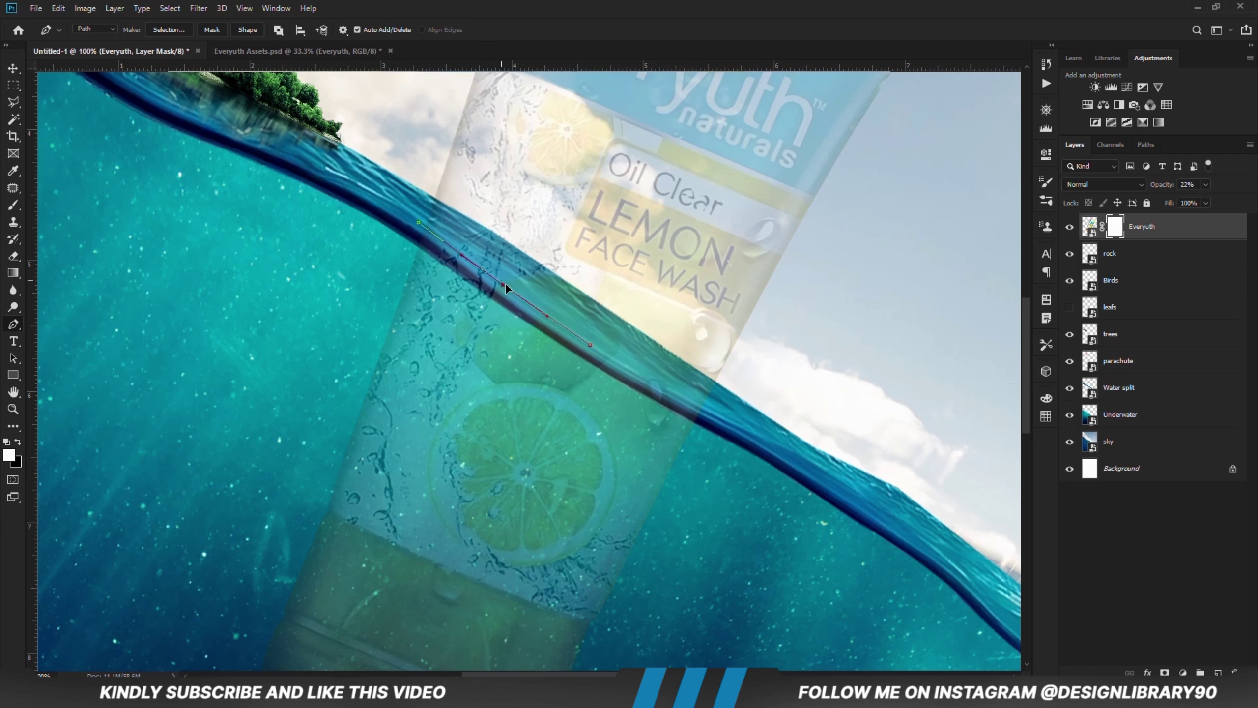
left_click_drag(596, 352, 592, 346)
left_click(739, 425)
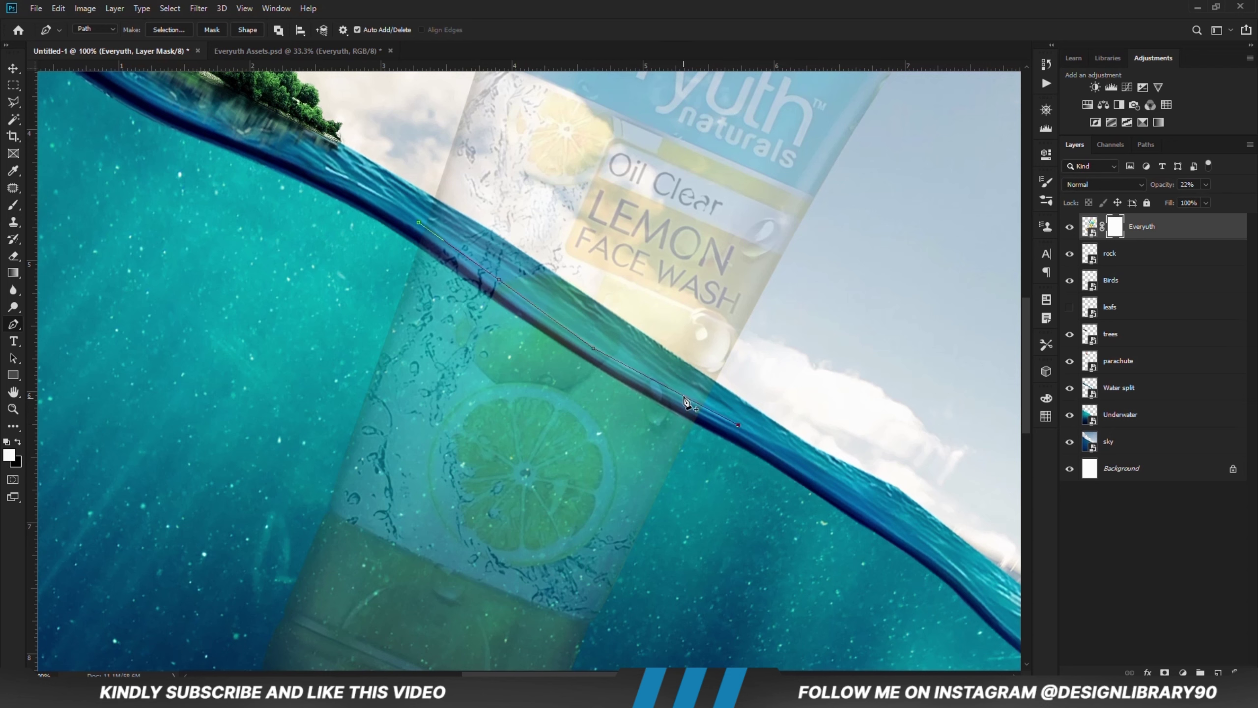
left_click_drag(683, 396, 681, 400)
left_click_drag(435, 239, 431, 237)
left_click_drag(499, 285, 499, 287)
- Close the pen path around the submerged lower part of the tube and convert it to a selection
key("ctrl+minus")
left_click(667, 507)
left_click(620, 601)
left_click(566, 641)
left_click(490, 647)
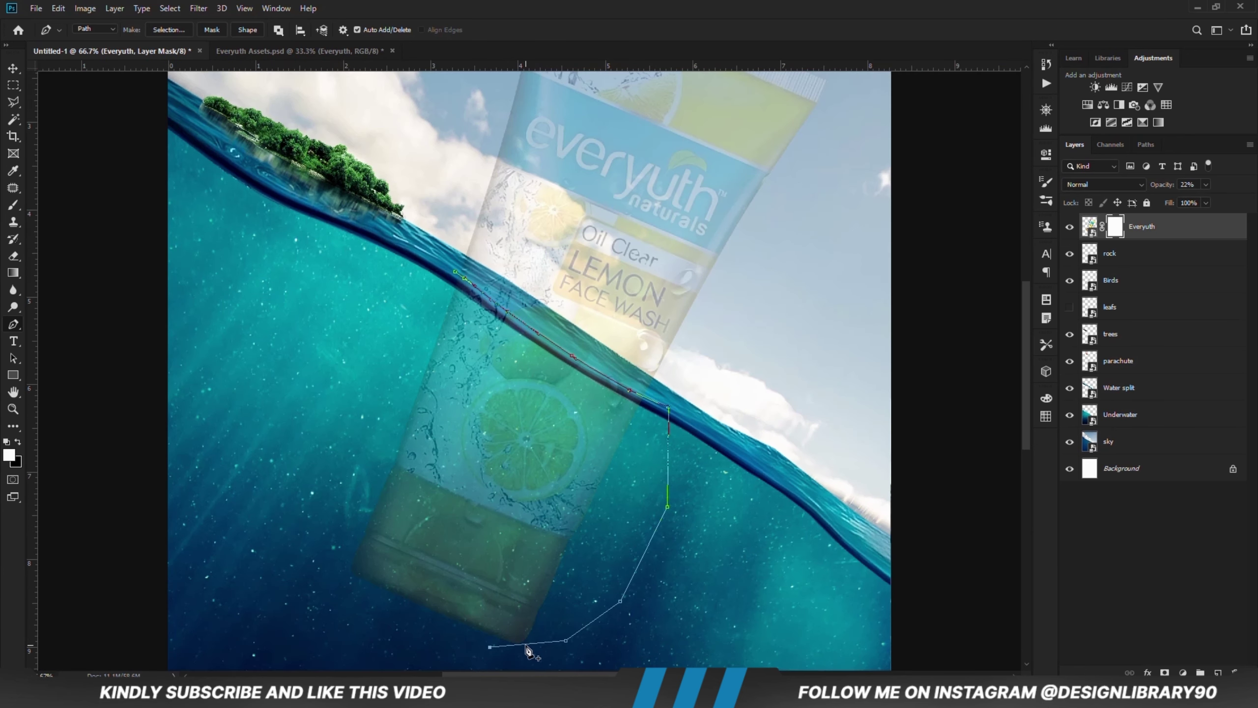
left_click_drag(525, 645, 524, 654)
left_click(256, 590)
left_click_drag(307, 388, 317, 369)
left_click_drag(372, 291, 391, 276)
left_click(455, 272)
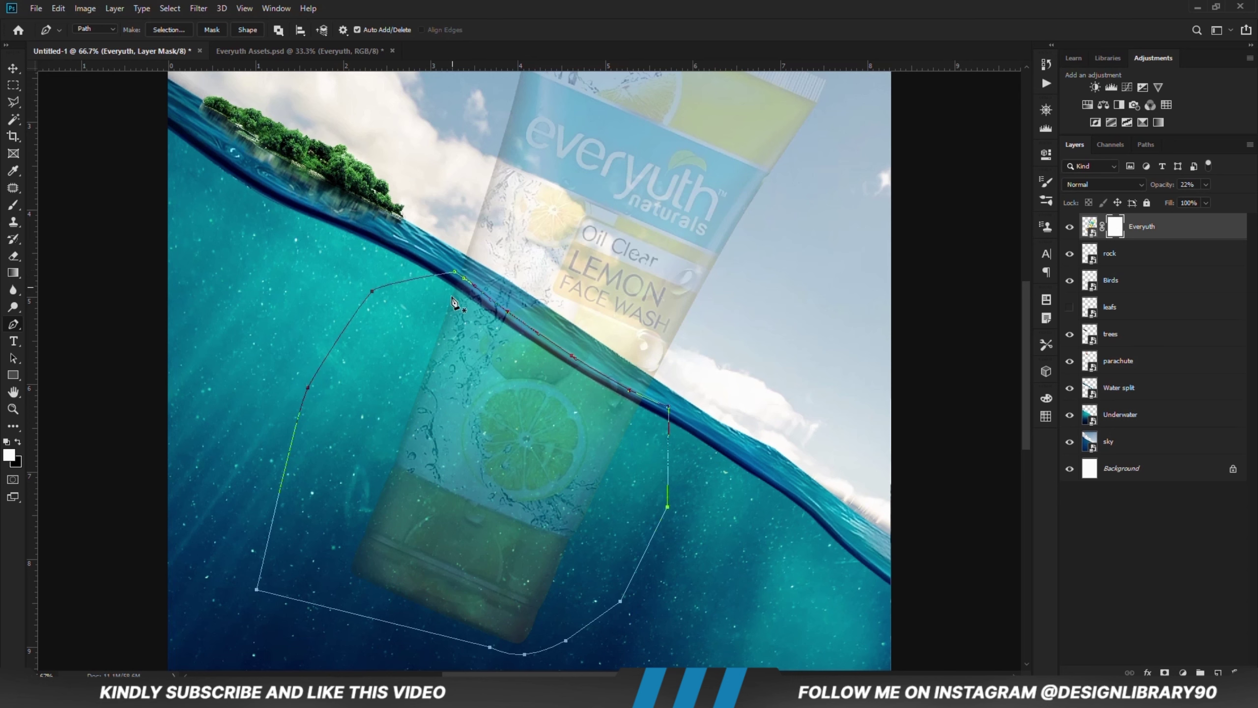
key("ctrl+Return")
- Fill the selection on the tube's layer mask with Background Color at 100% opacity, and deselect
left_click_drag(13, 85, 62, 99)
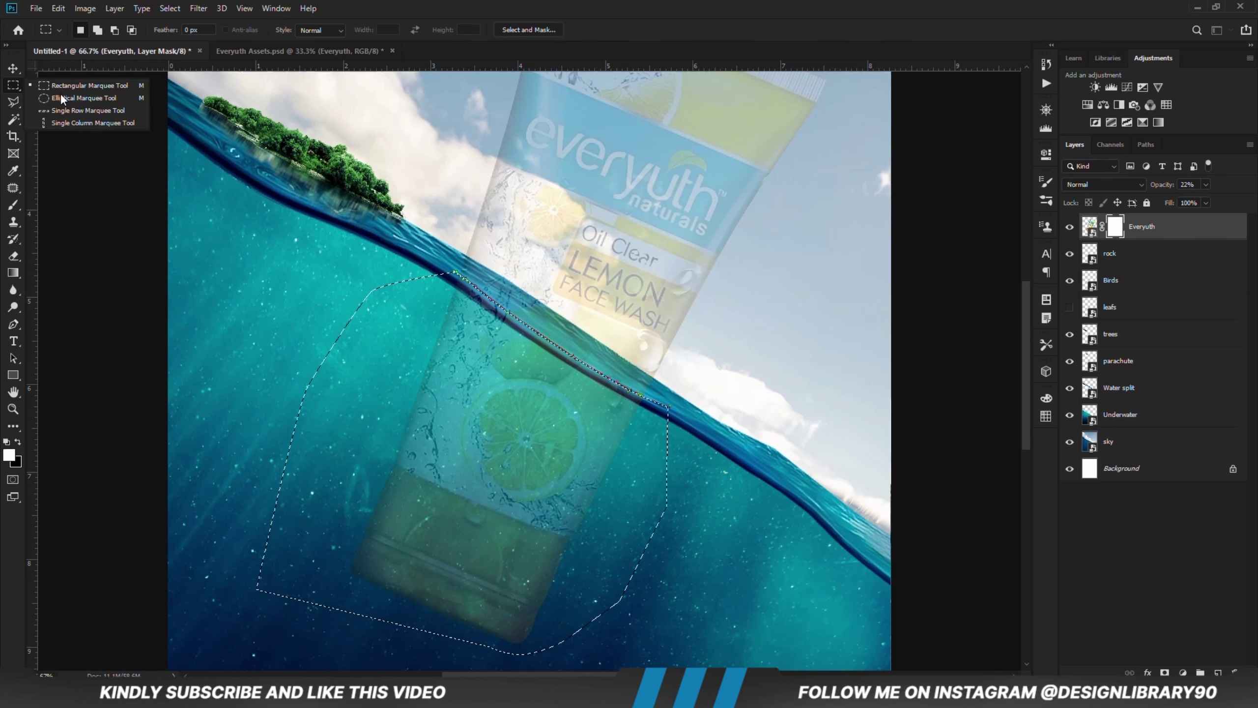
left_click(79, 85)
right_click(497, 444)
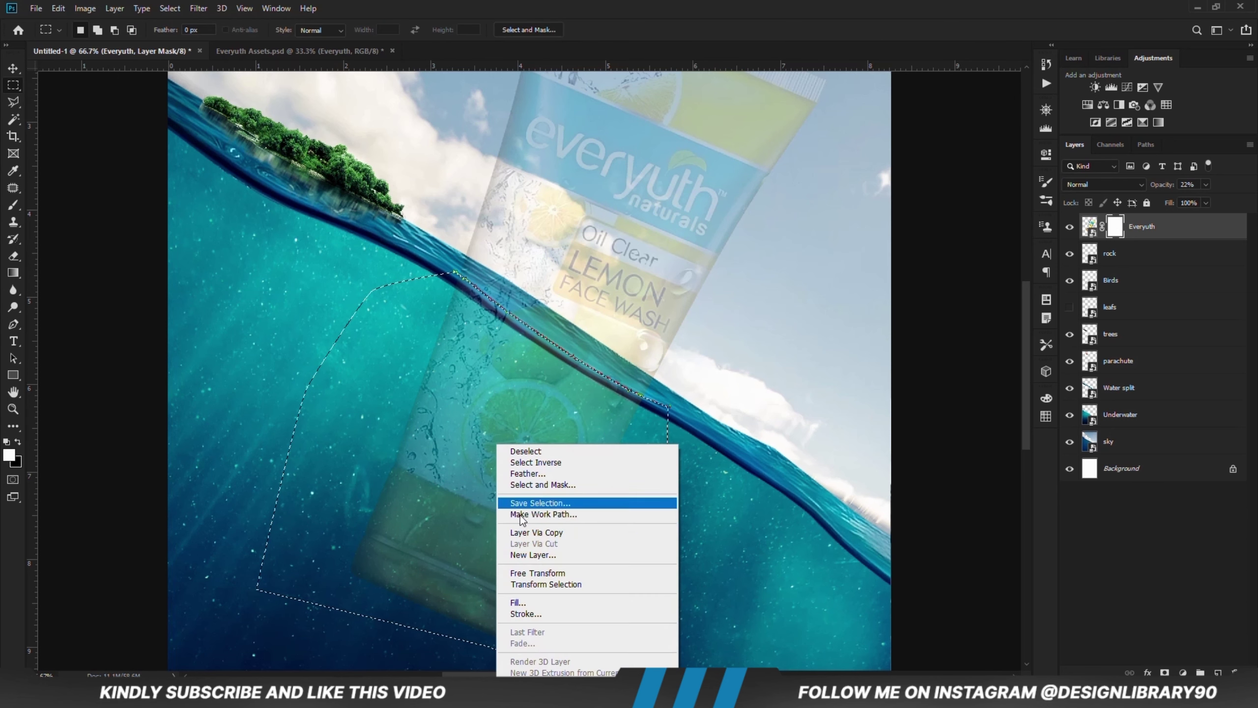
left_click(520, 603)
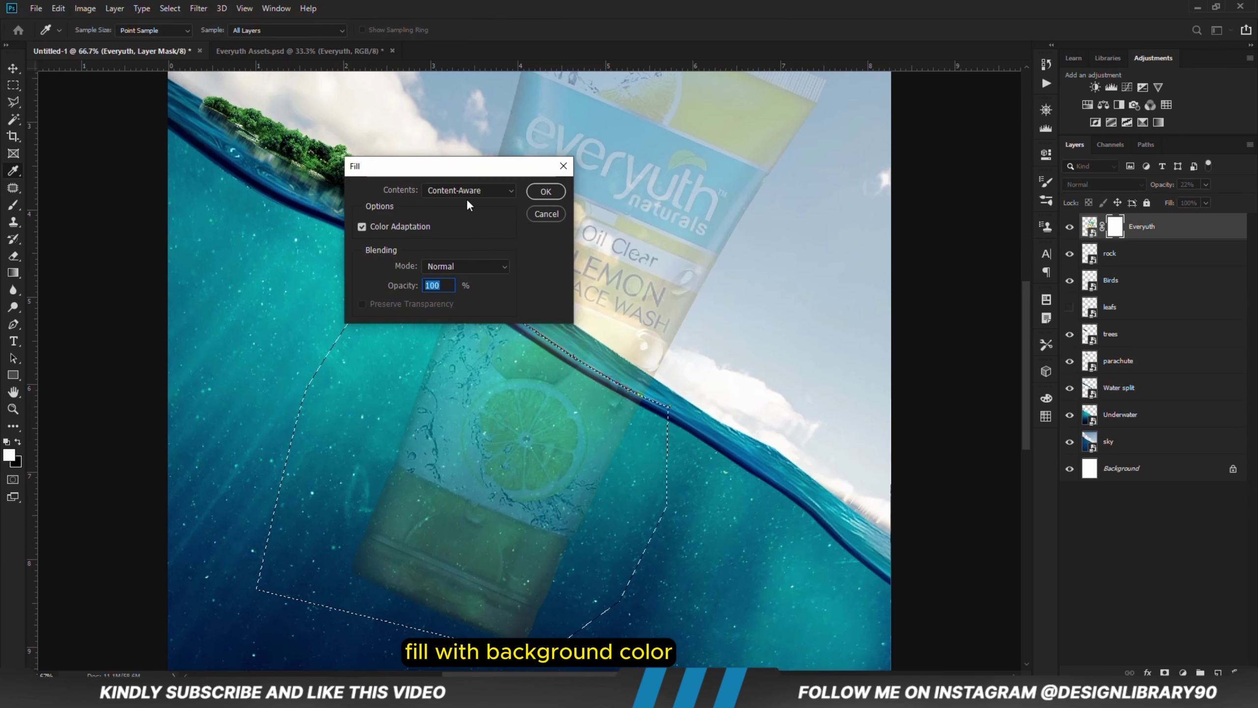
left_click(468, 191)
left_click(464, 213)
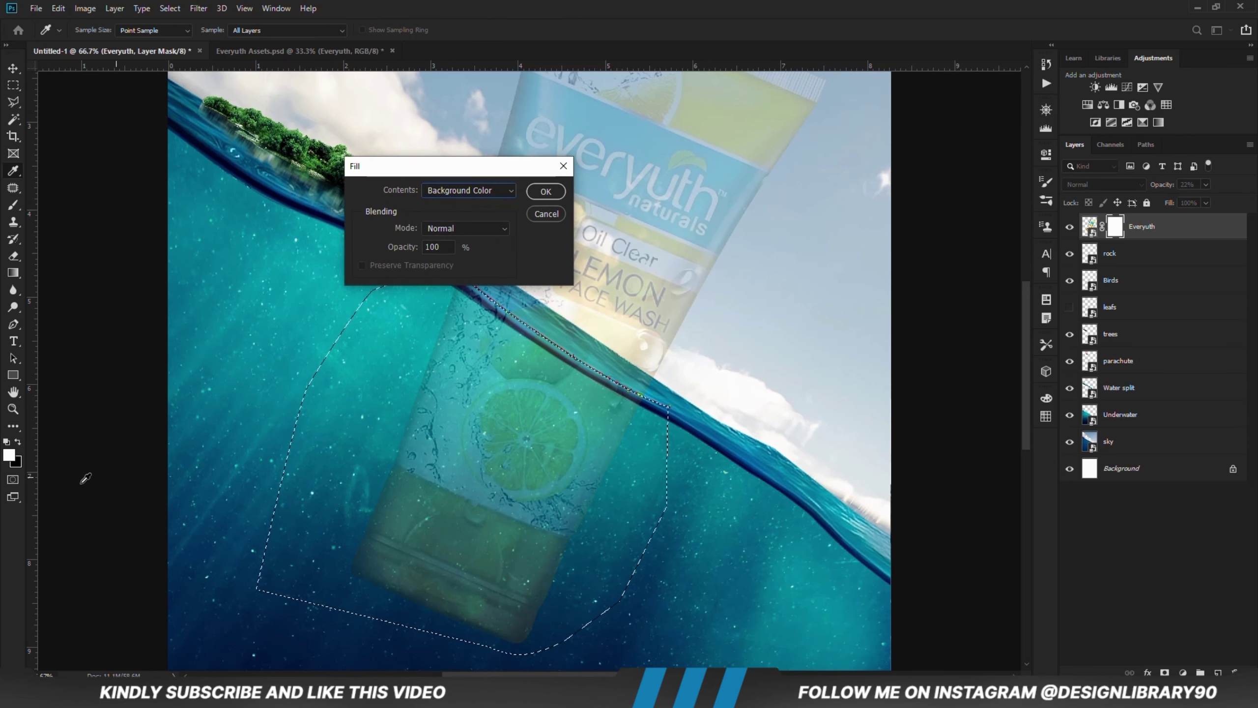
left_click(545, 192)
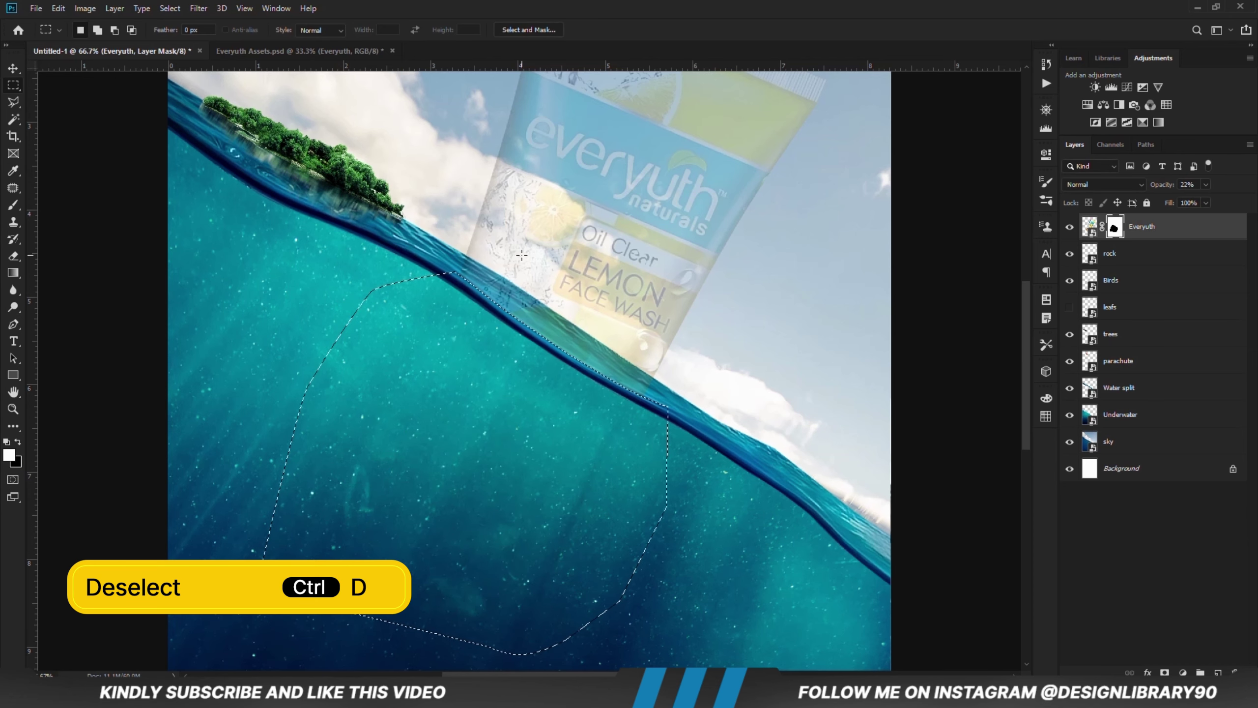
key("ctrl+d")
- Restore the Everyuth tube layer's opacity to 100% and deselect the layer
key("ctrl+minus")
key("ctrl+minus")
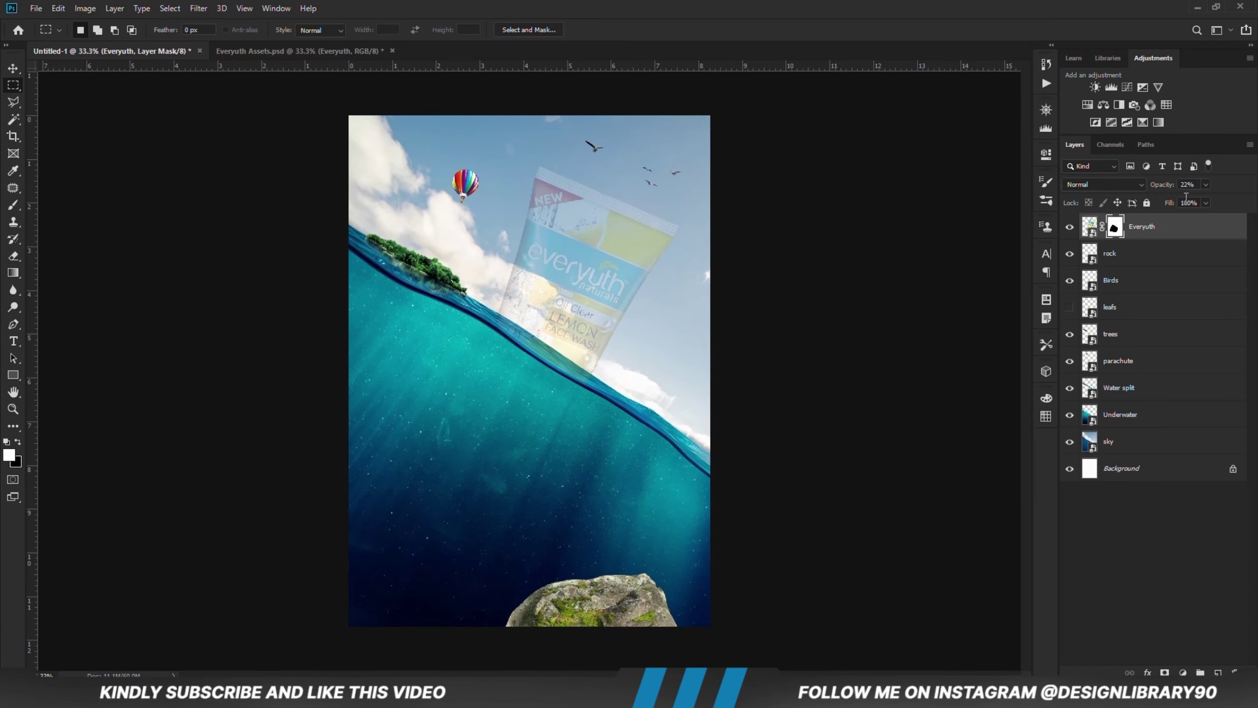
left_click(1204, 185)
left_click_drag(1238, 205, 1256, 203)
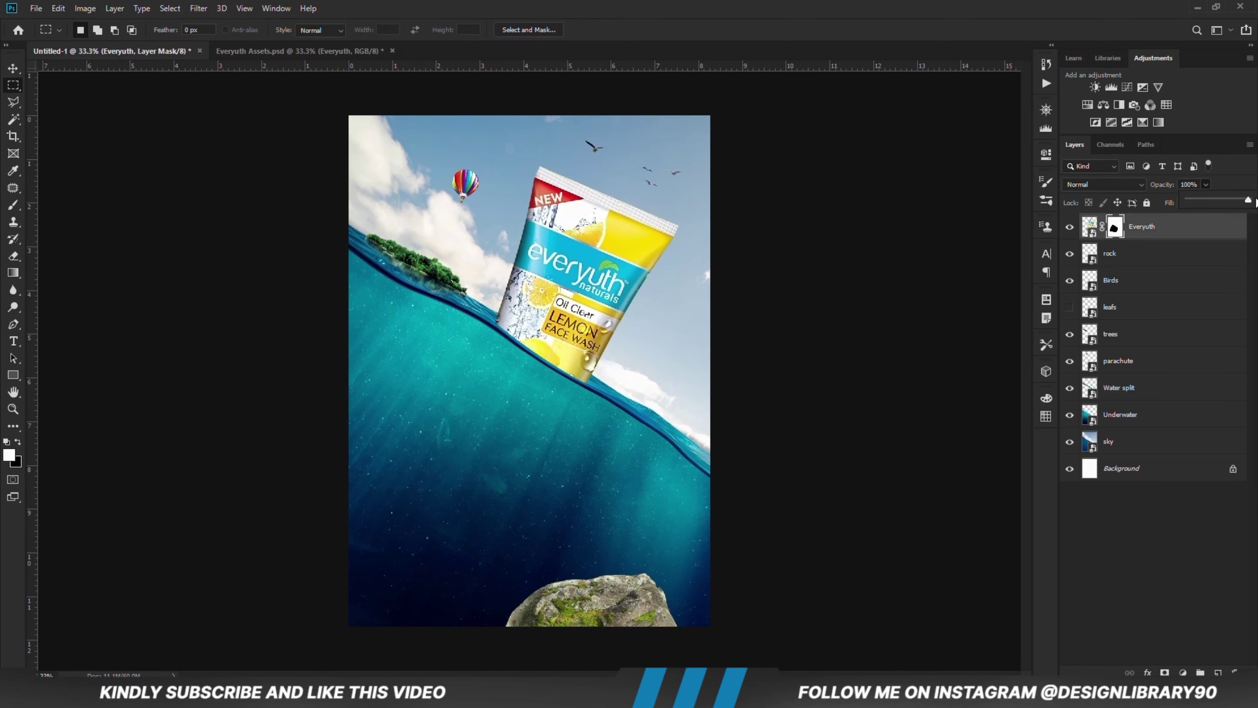
left_click(13, 68)
left_click(163, 263)
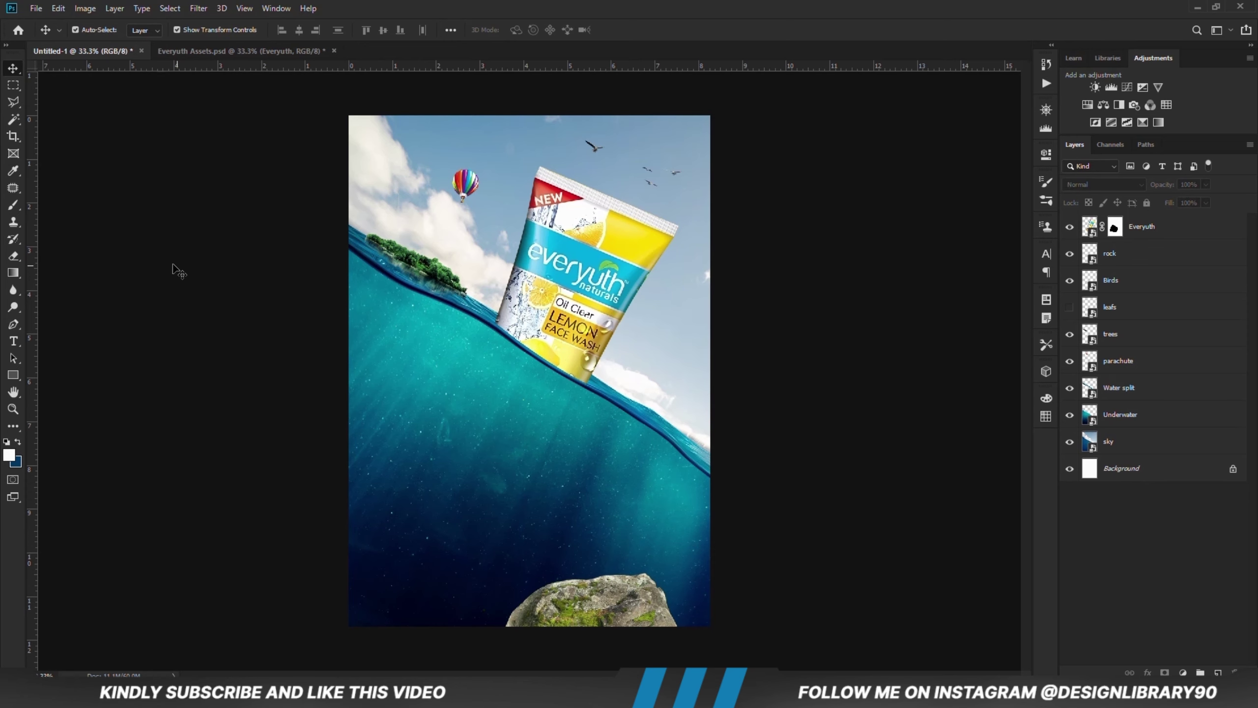
- Copy the lemons layer from Everyuth Assets.psd into the poster, rotate it 7° and place it underwater beneath the tube
key("ctrl+plus")
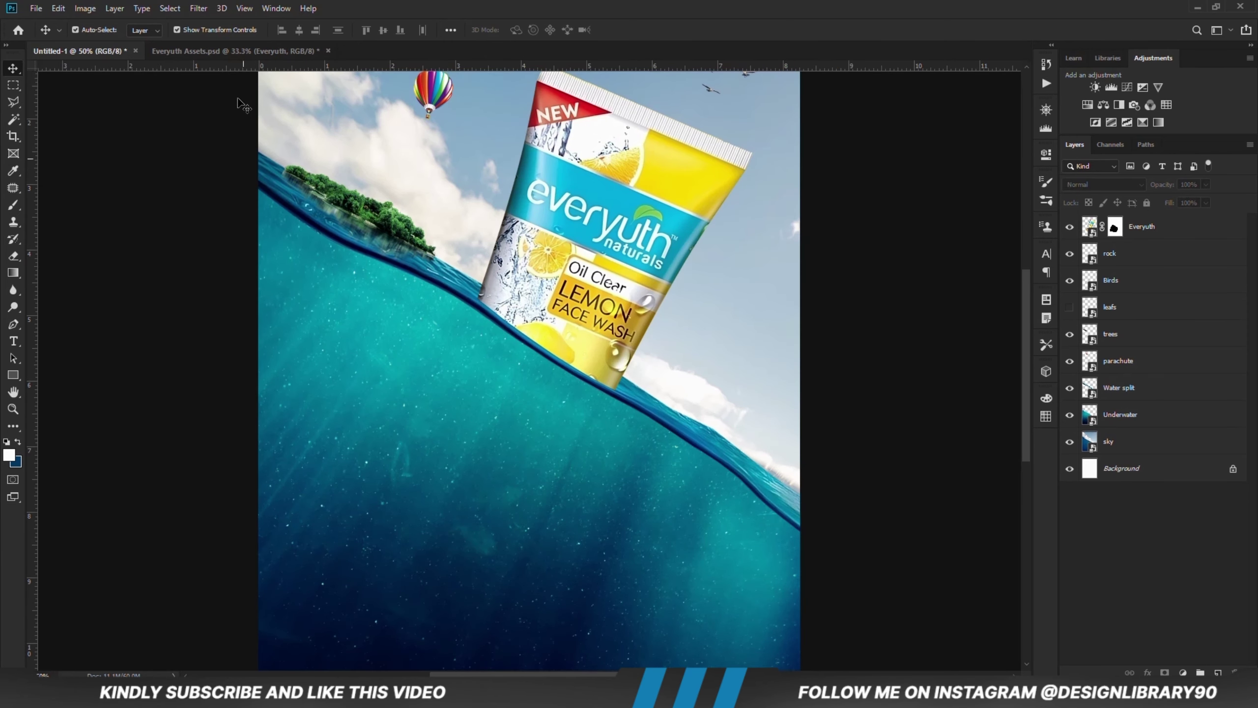
left_click(211, 51)
left_click(652, 480)
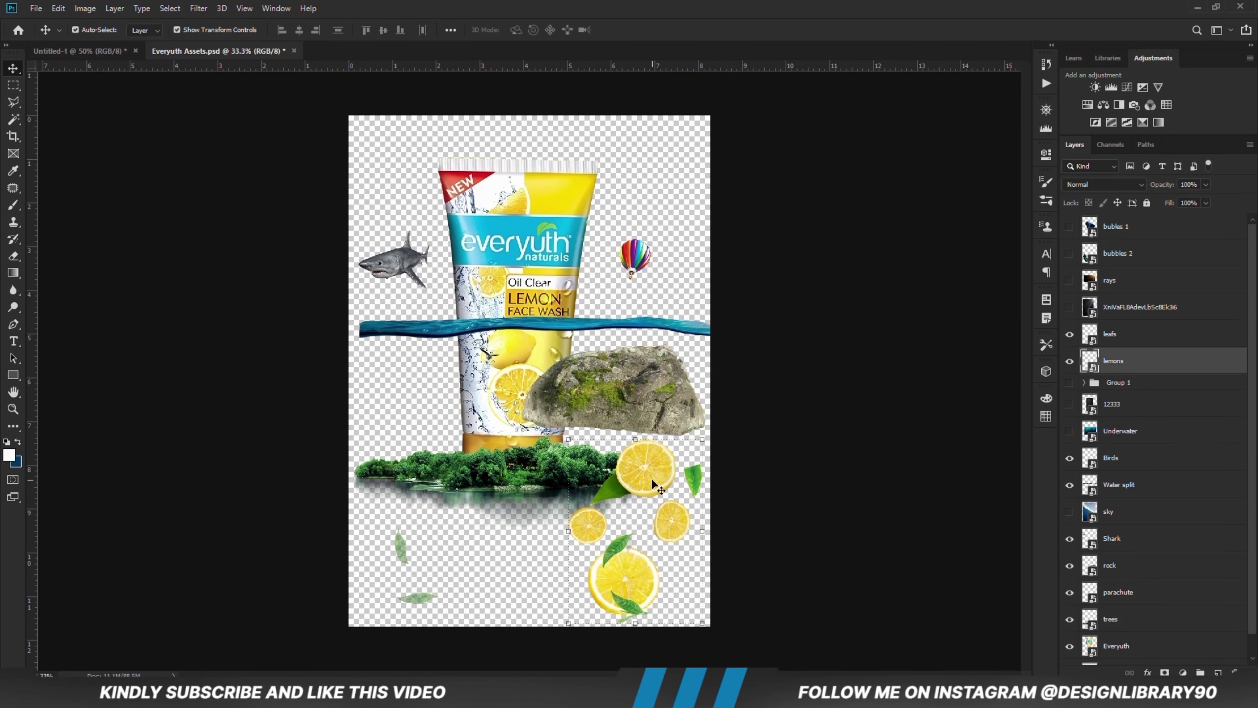
left_click_drag(654, 481, 442, 418)
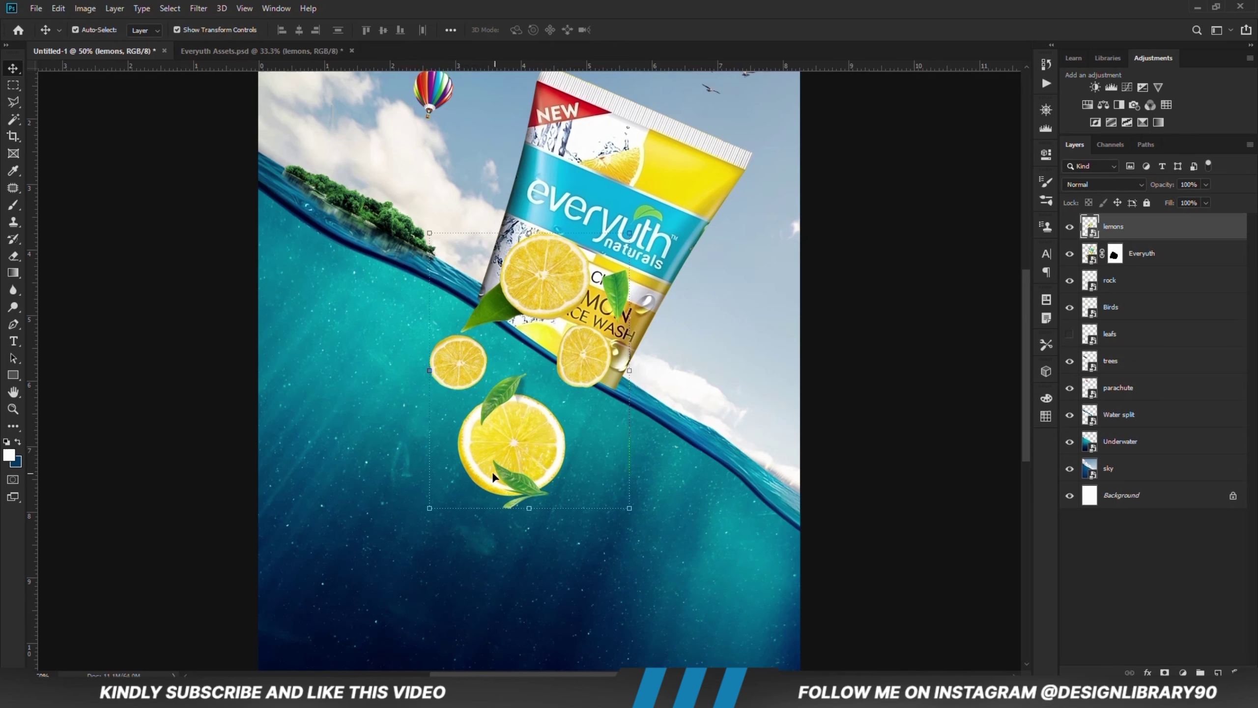
left_click_drag(513, 462, 474, 566)
left_click_drag(589, 615, 625, 599)
left_click_drag(464, 543, 476, 535)
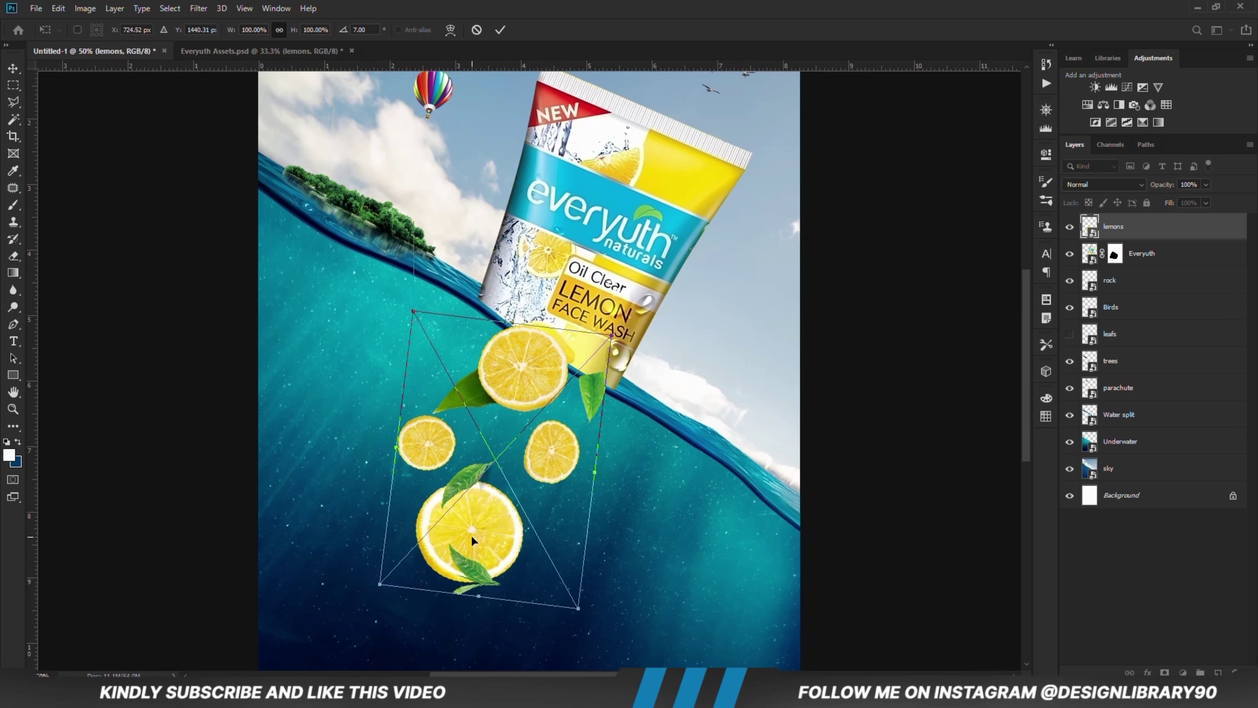
key("Return")
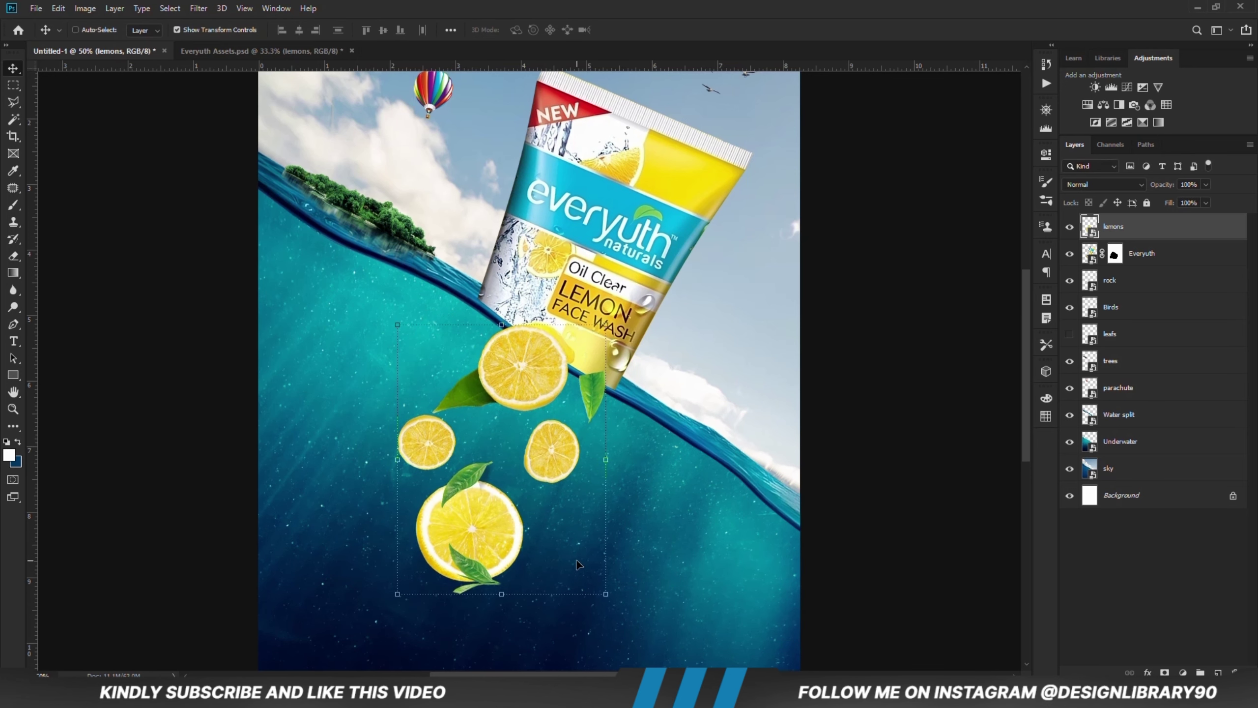
- Rotate the lemons layer to about 9° and nudge it slightly left under the tube
key("ctrl+minus")
left_click(517, 531)
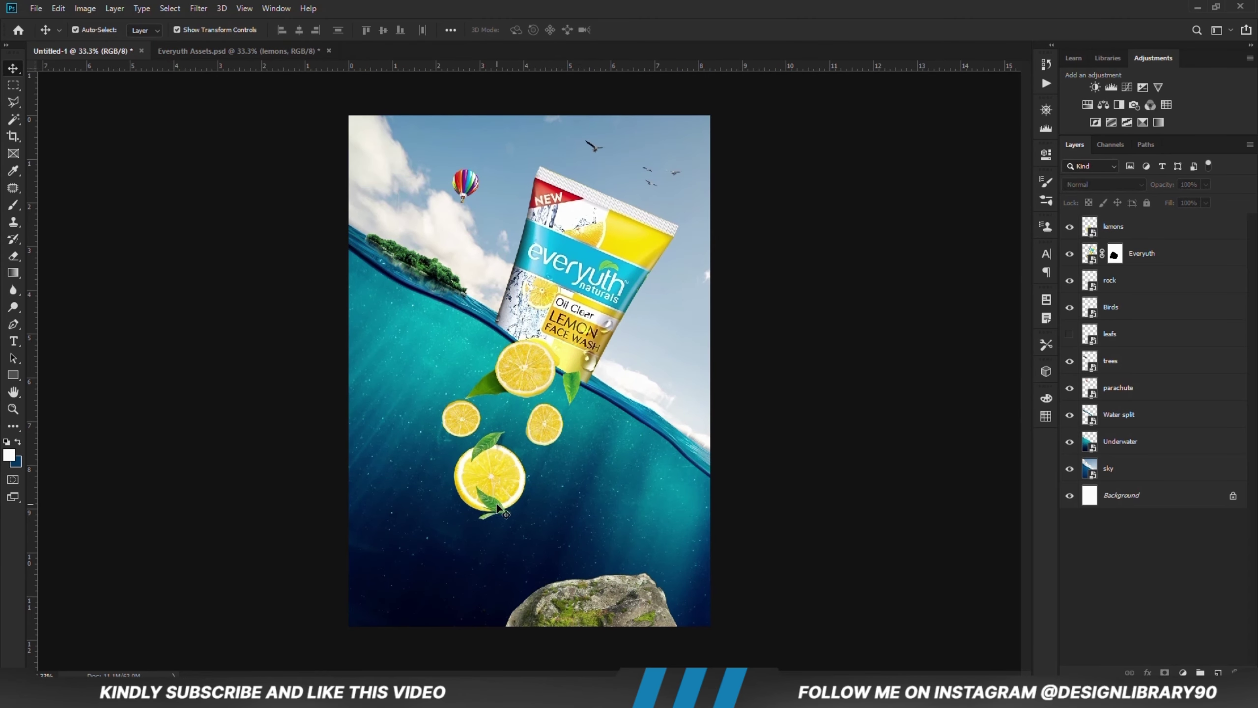
left_click(501, 514)
left_click_drag(444, 522, 433, 512)
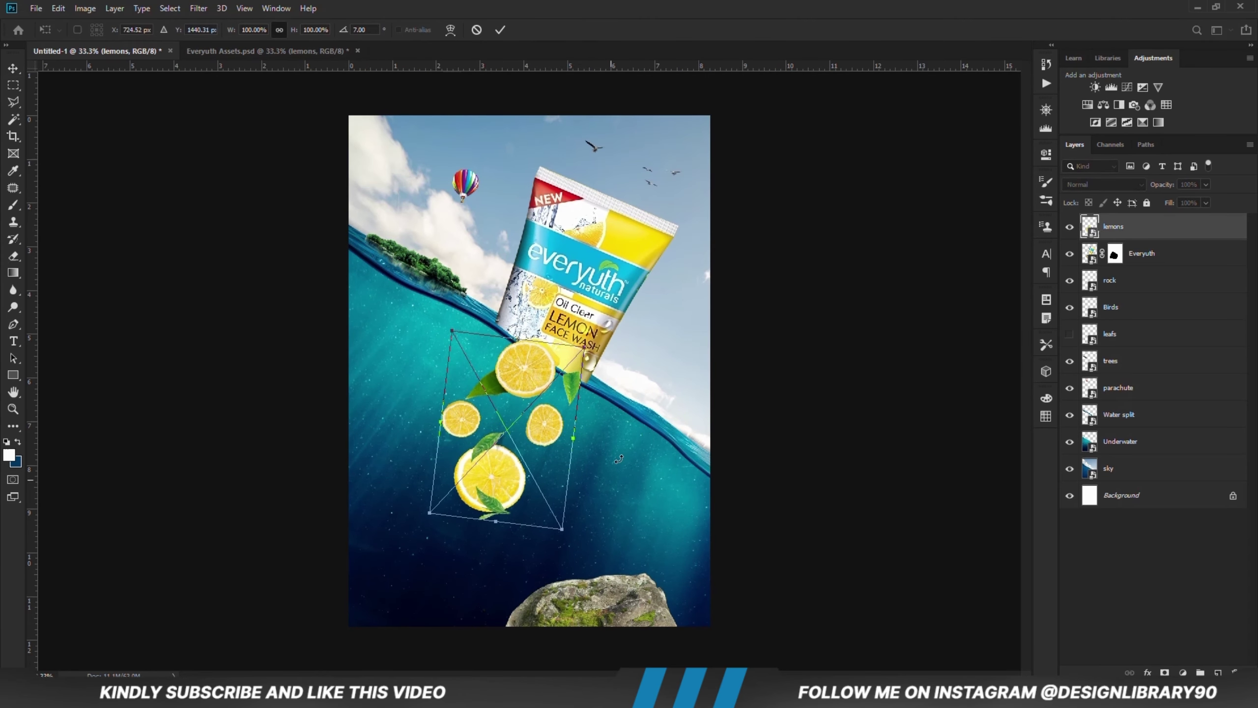
left_click_drag(624, 459, 632, 438)
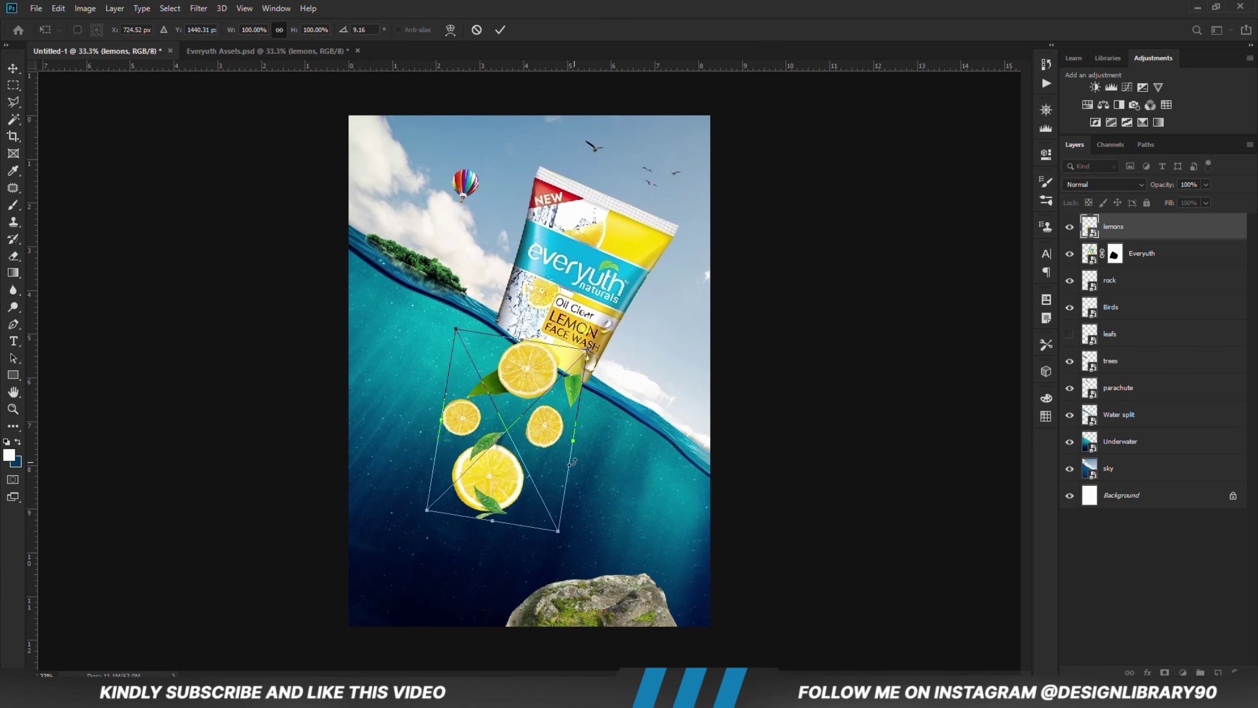
key("Return")
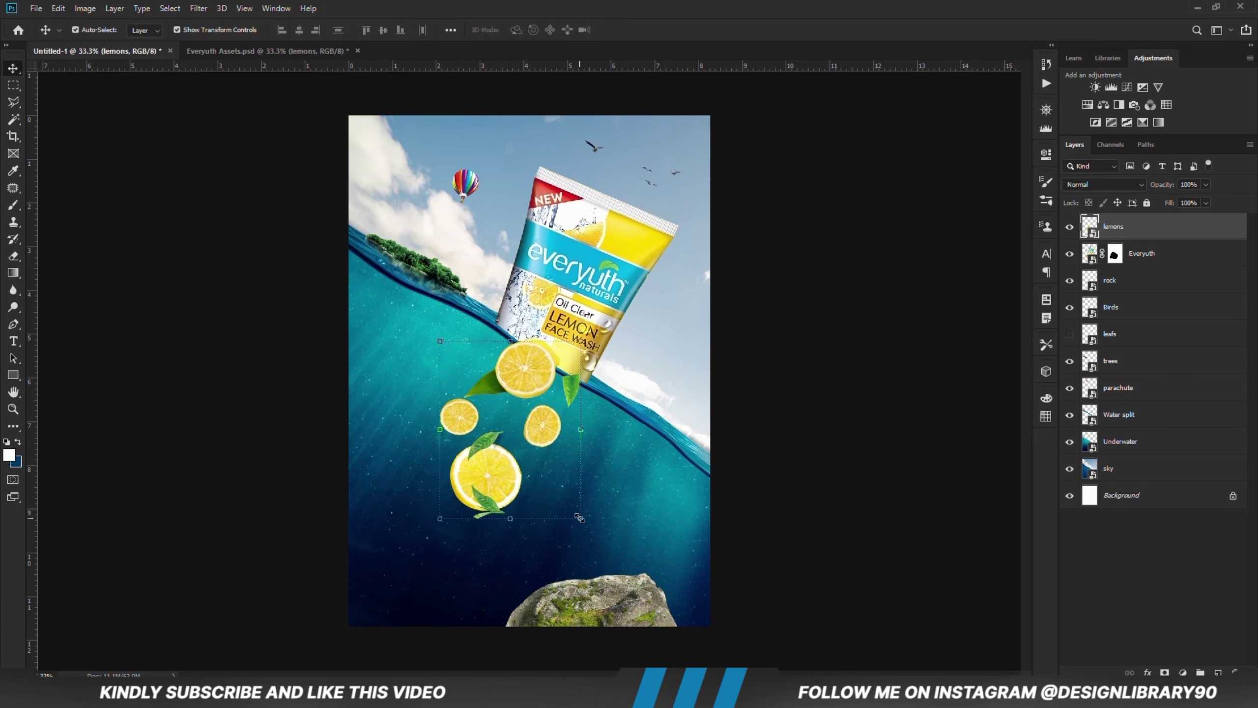
- Fine-tune the lemons layer's rotation and nudge the lemons slightly upward beneath the tube
key("ctrl+t")
left_click_drag(620, 476, 619, 466)
left_click_drag(486, 502, 483, 491)
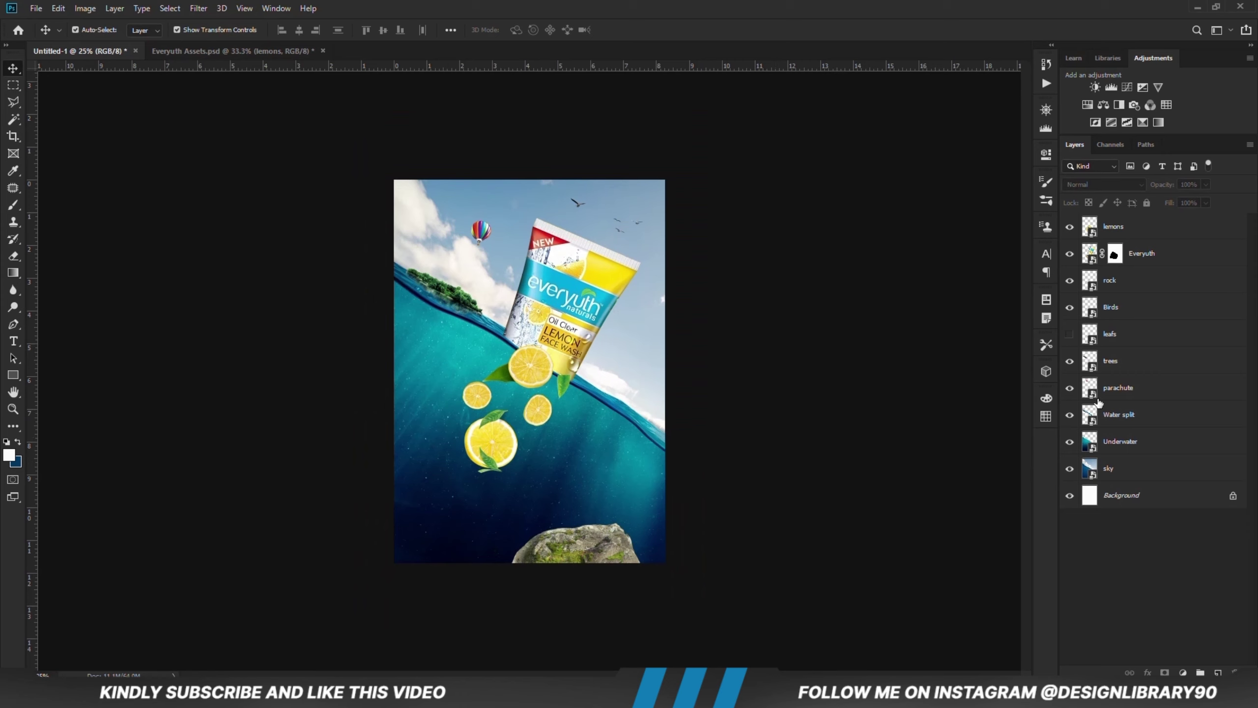
- Show the leafs layer and place the two leaves underwater, just below the lowest lemon
left_click(1070, 339)
left_click(1115, 339)
key("ctrl+t")
mouse_move(468, 515)
left_mouse_down()
mouse_move(481, 506)
mouse_move(456, 493)
left_mouse_up()
key("Return")
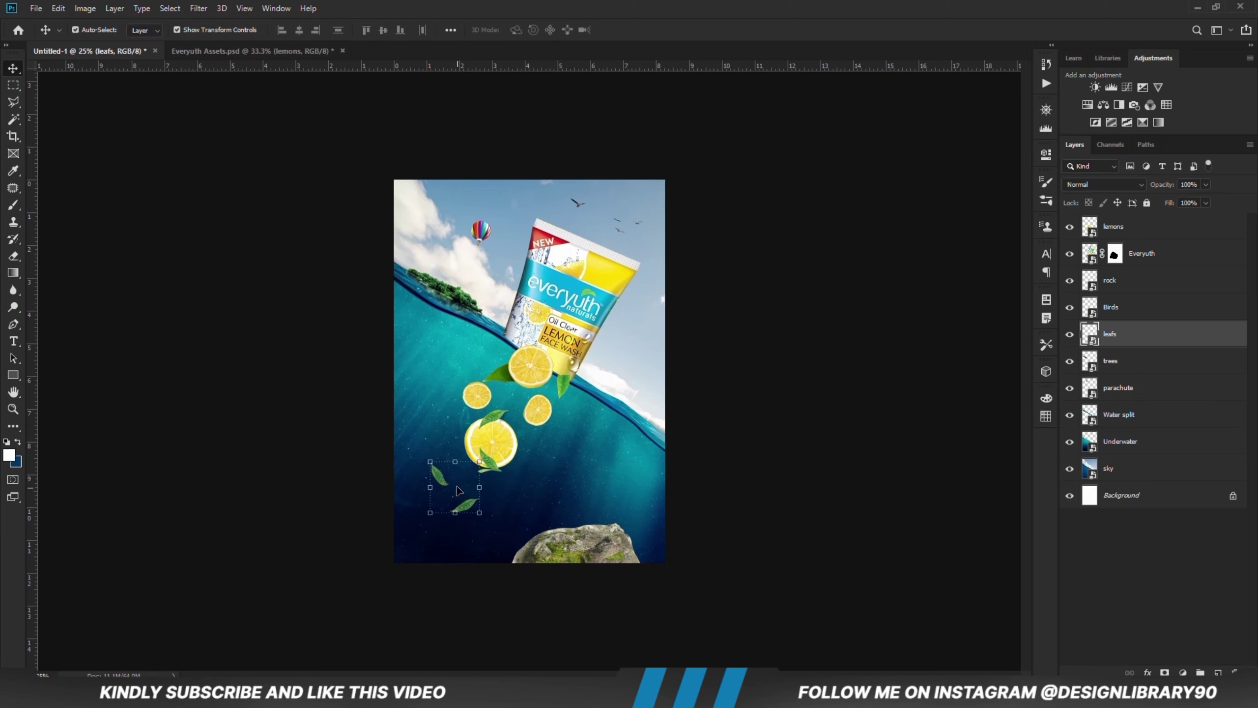
- Rotate the leaves clockwise, move them up closer to the lowest lemon and deselect the layer
key("ctrl+t")
left_click_drag(480, 509, 445, 471)
key("Return")
left_click(785, 484)
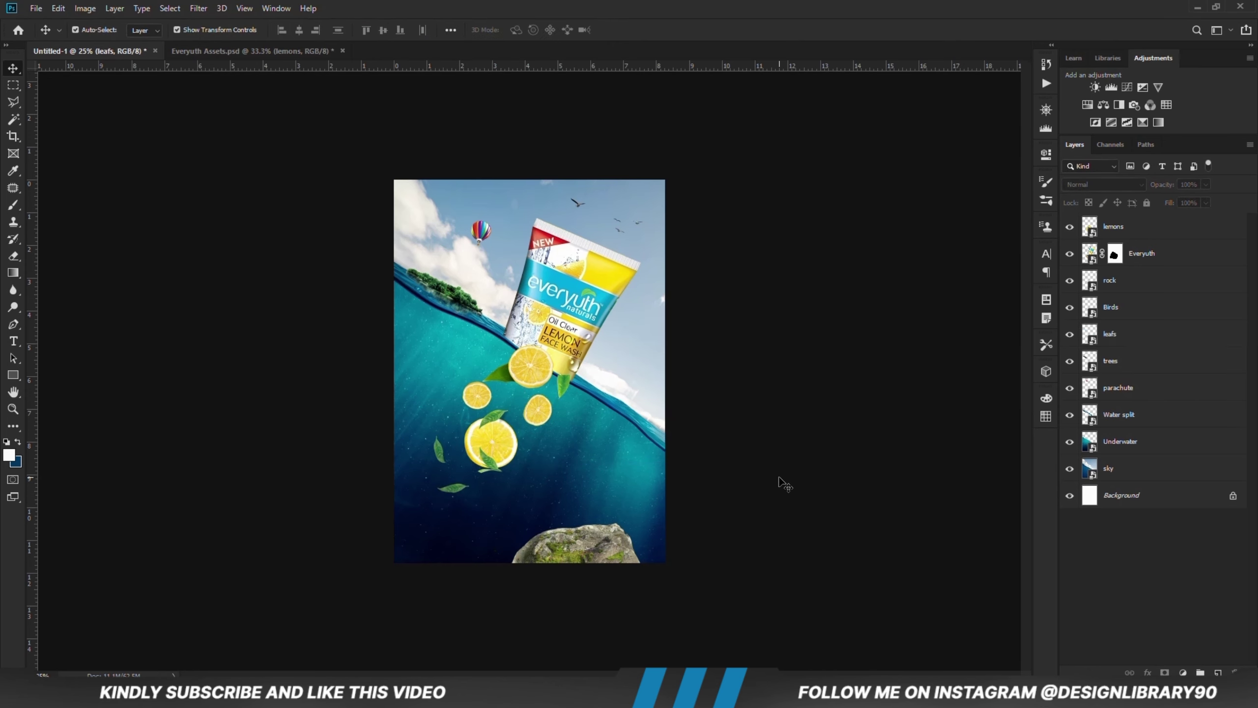
- Copy the Shark layer from Everyuth Assets.psd into the poster and place it underwater above the rock
left_click(214, 51)
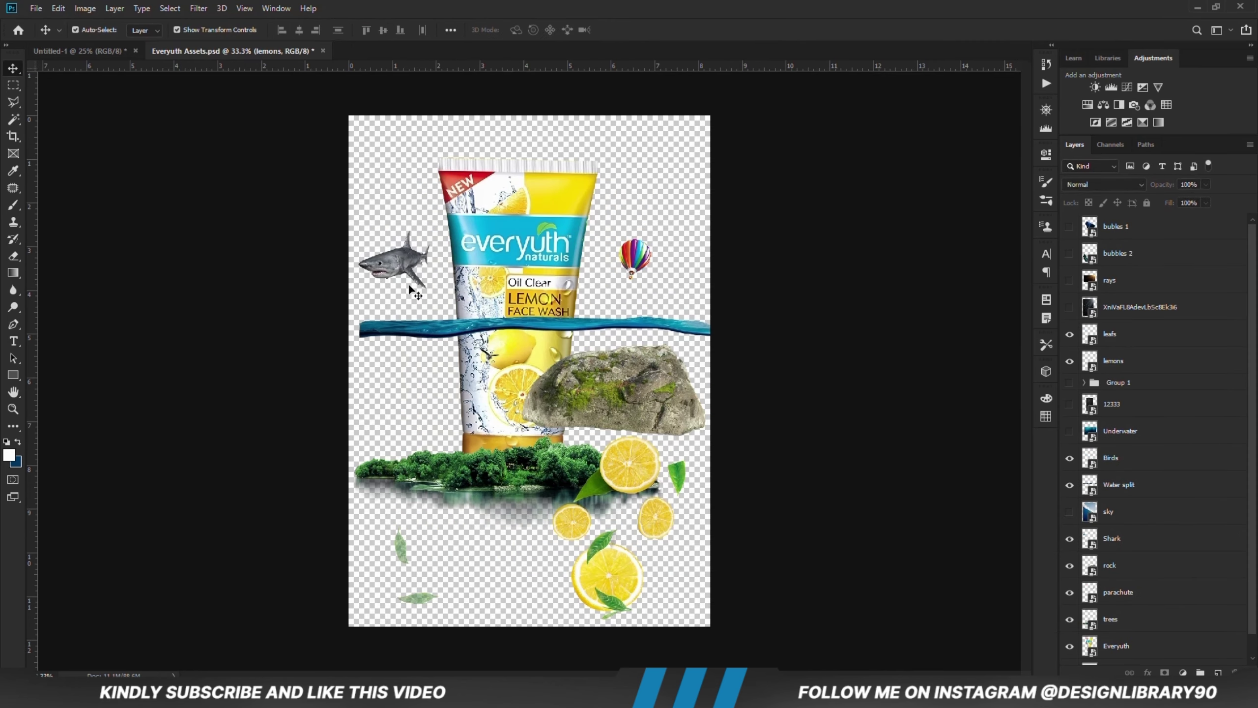
left_click(409, 284)
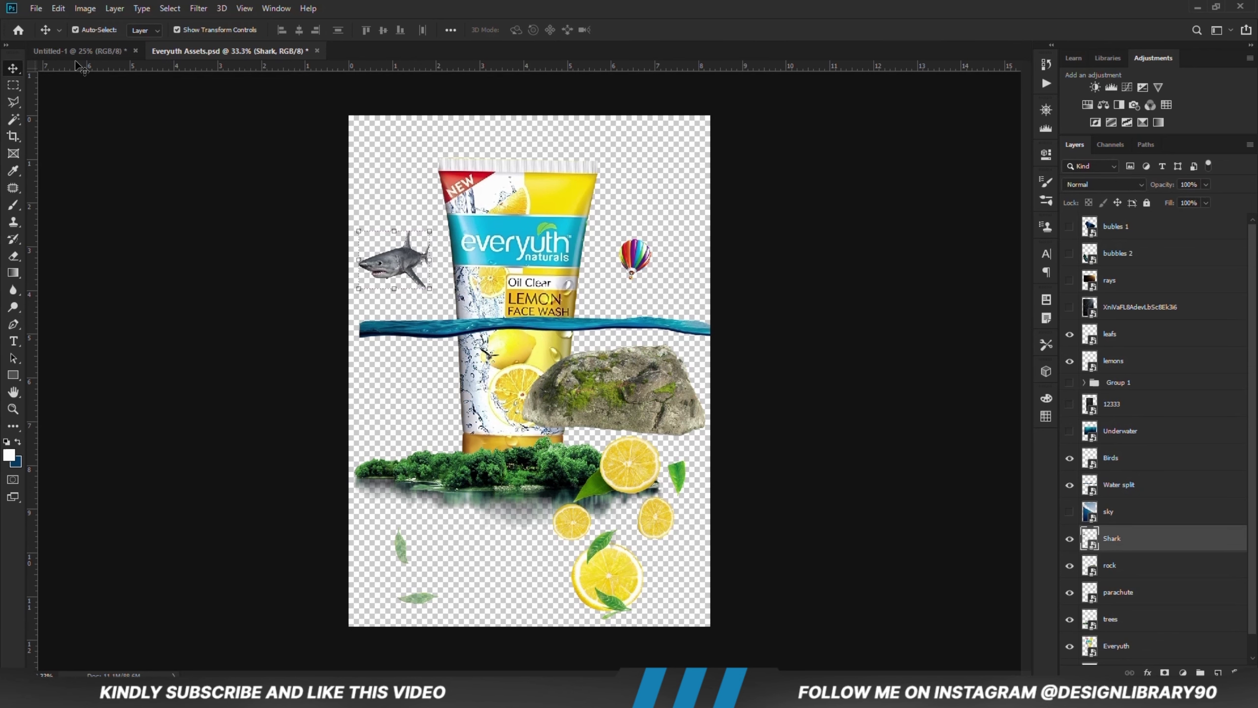
left_click_drag(75, 62, 616, 461)
left_click(776, 462)
- Compare the waterline with the Water split layer hidden and shown
left_click(649, 431)
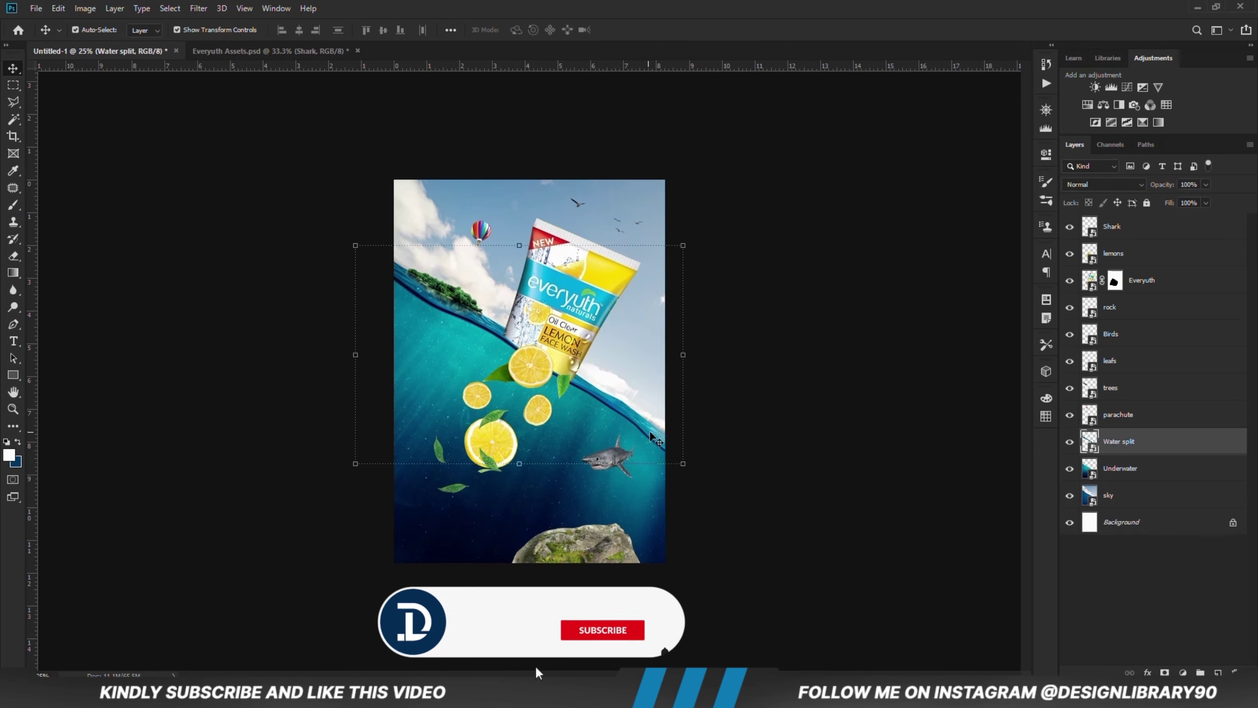
left_click(1069, 442)
left_click(1069, 442)
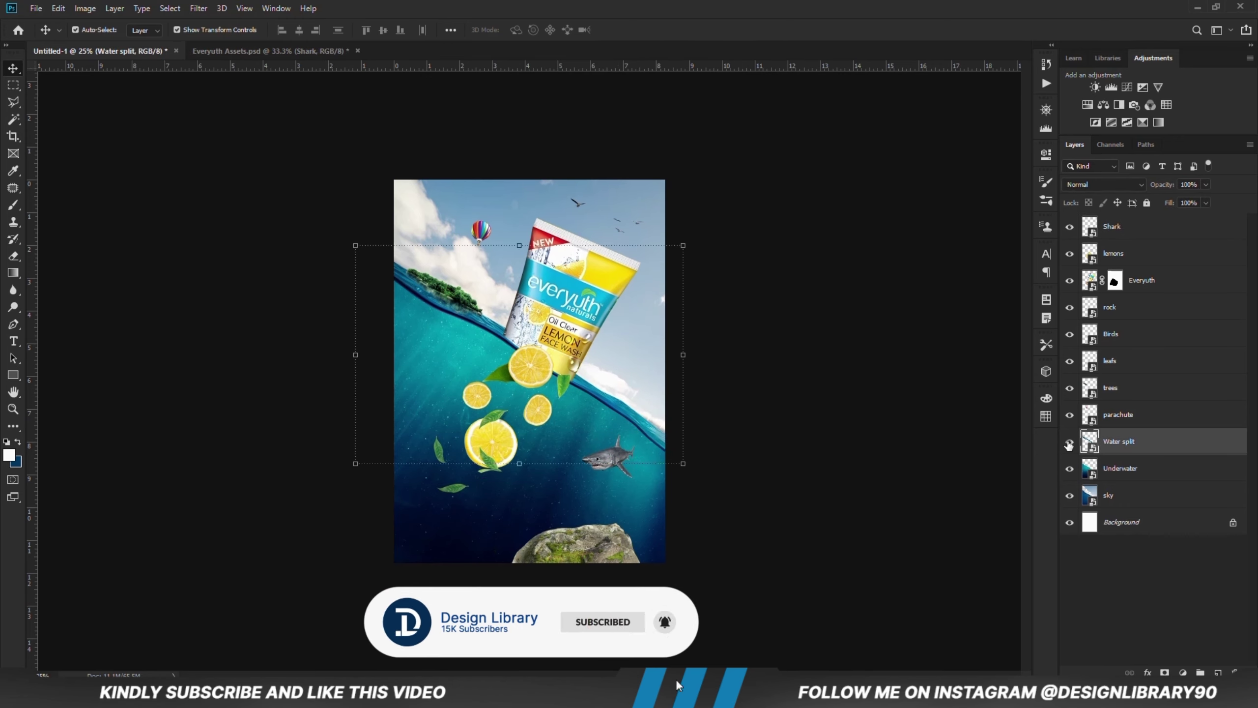
left_click(1070, 441)
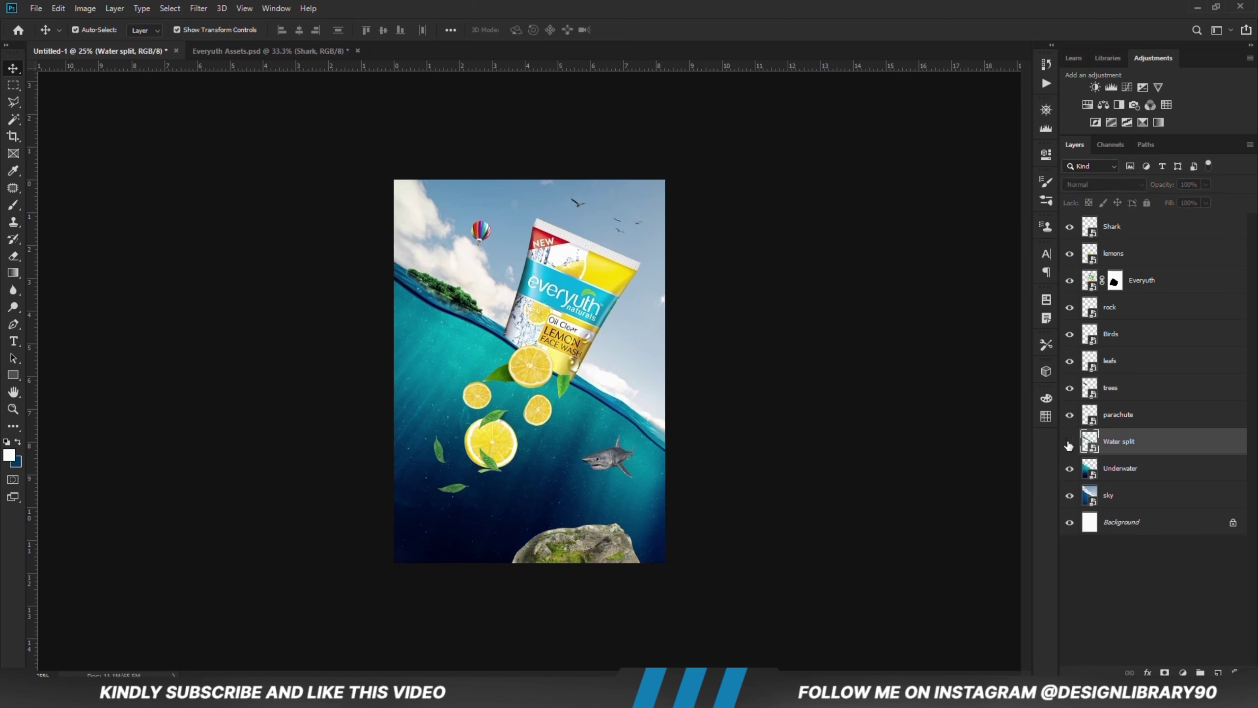
left_click(1069, 442)
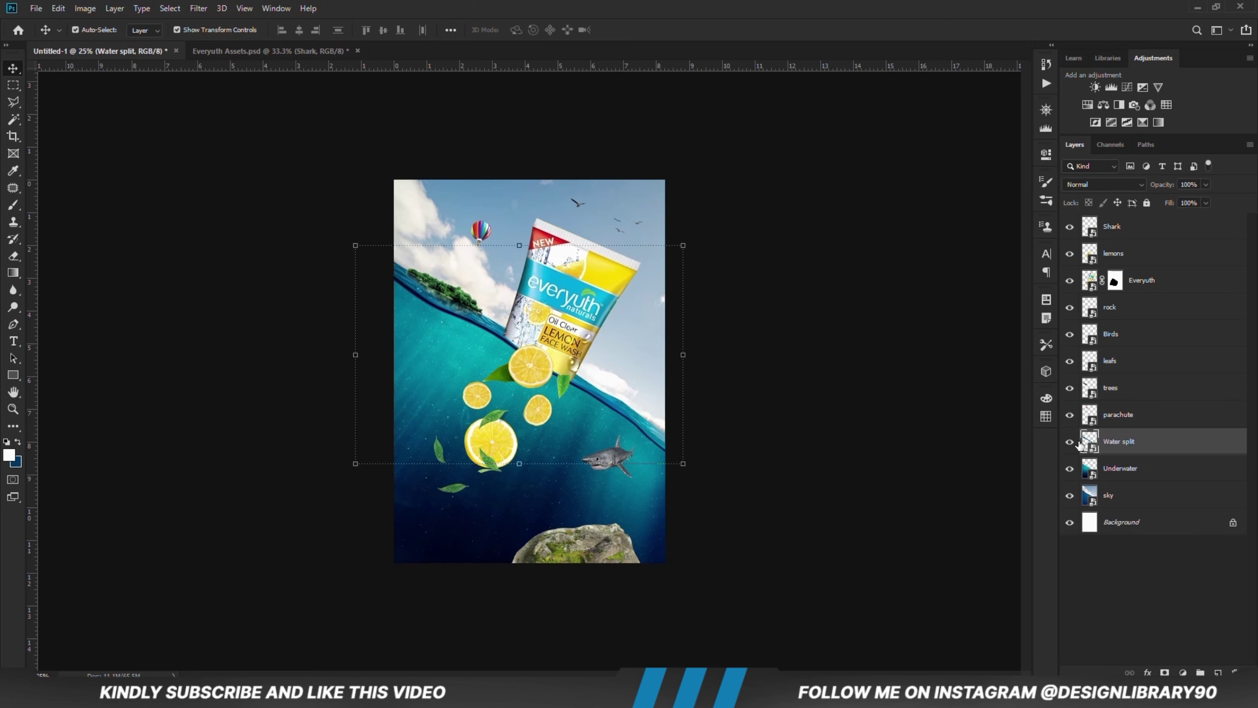
key("ctrl+t")
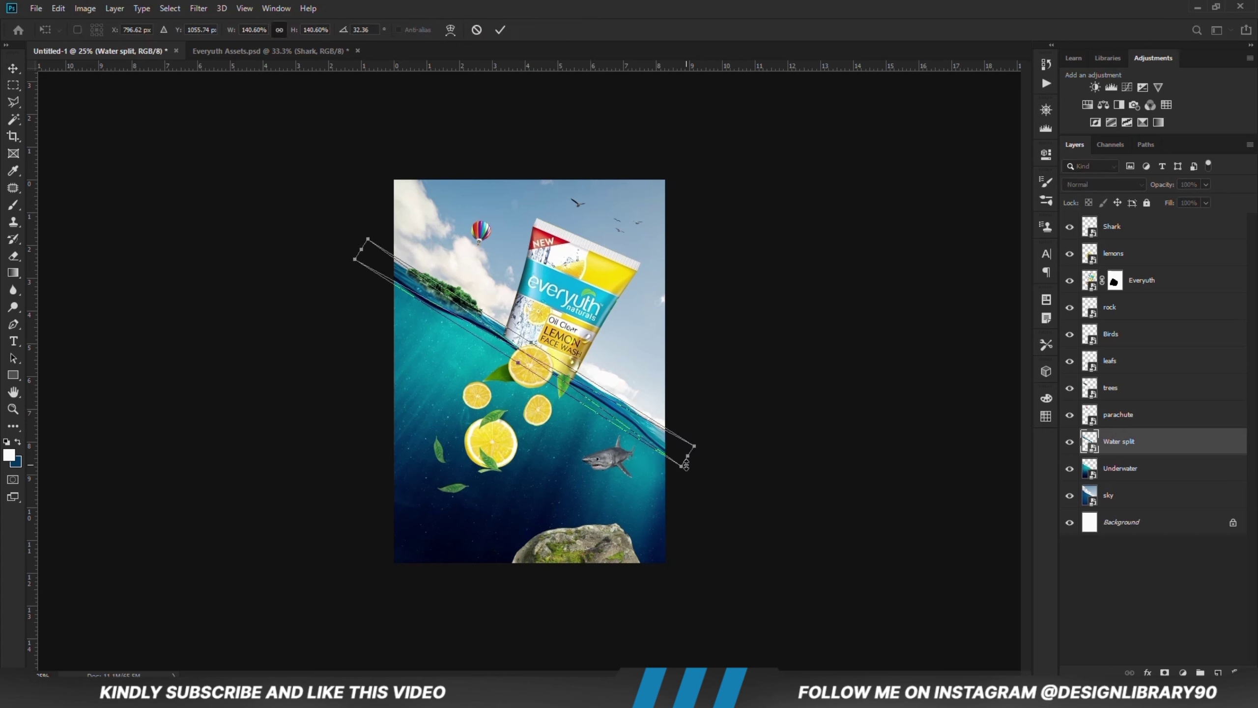
right_click(663, 441)
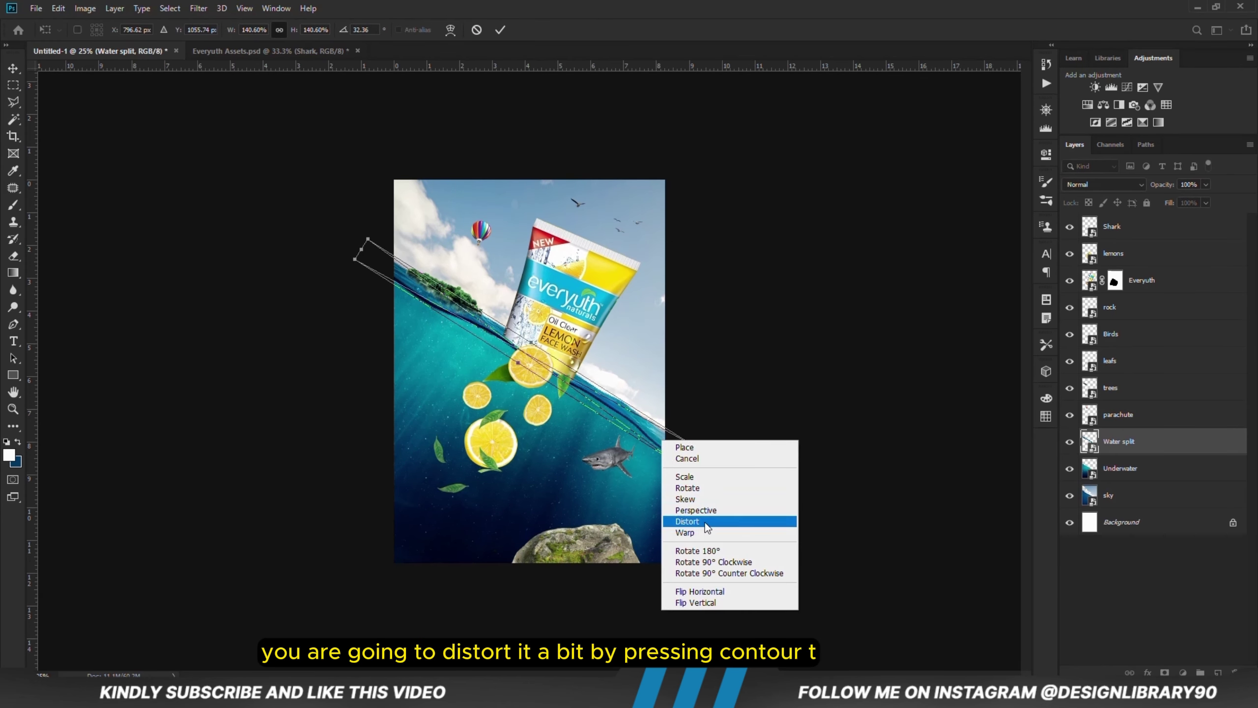
left_click(704, 522)
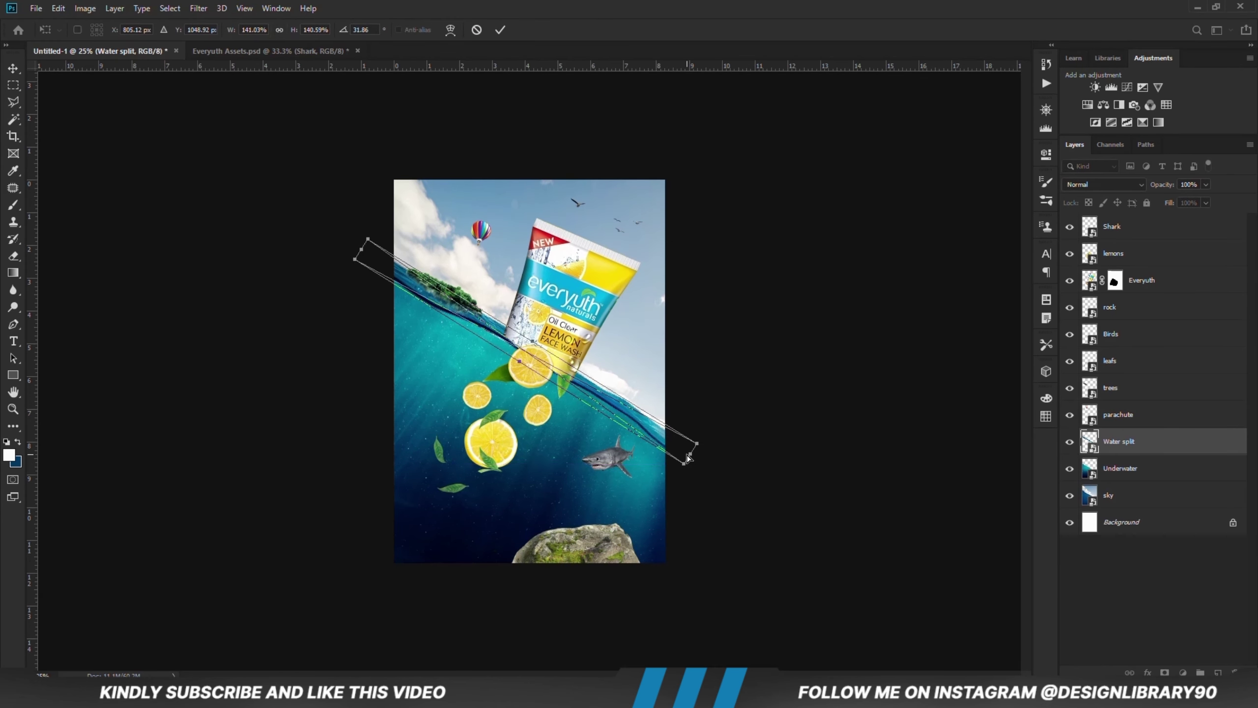
right_click(657, 440)
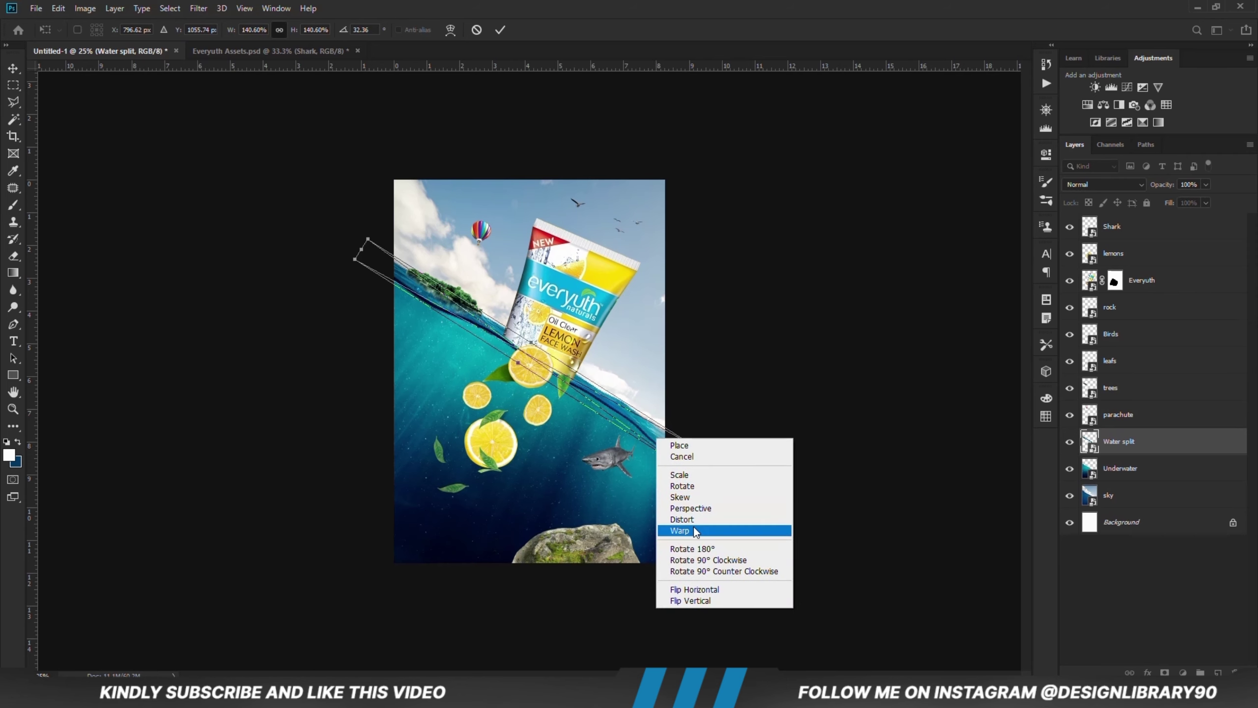
left_click(694, 528)
left_click_drag(659, 433, 657, 430)
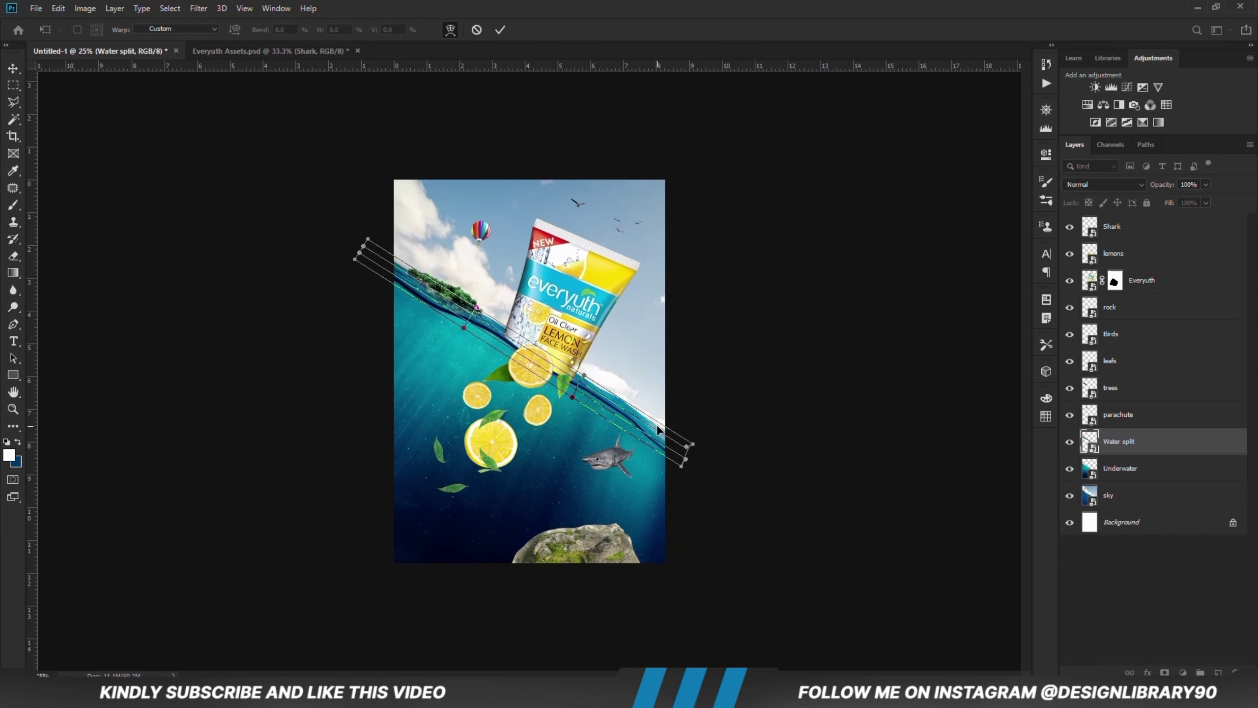
key("ctrl+z")
left_click(757, 438)
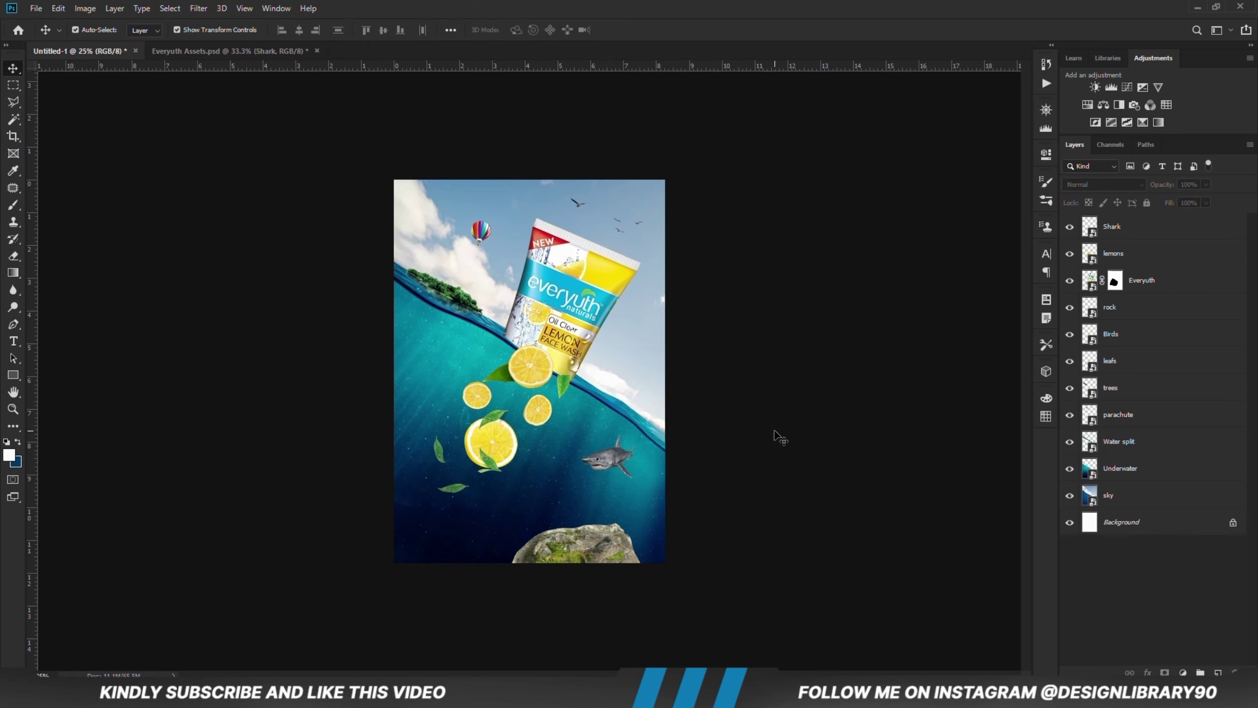
- Scale the Water split layer to 141.66% and check the waterline with the layer hidden and shown
left_click(659, 443)
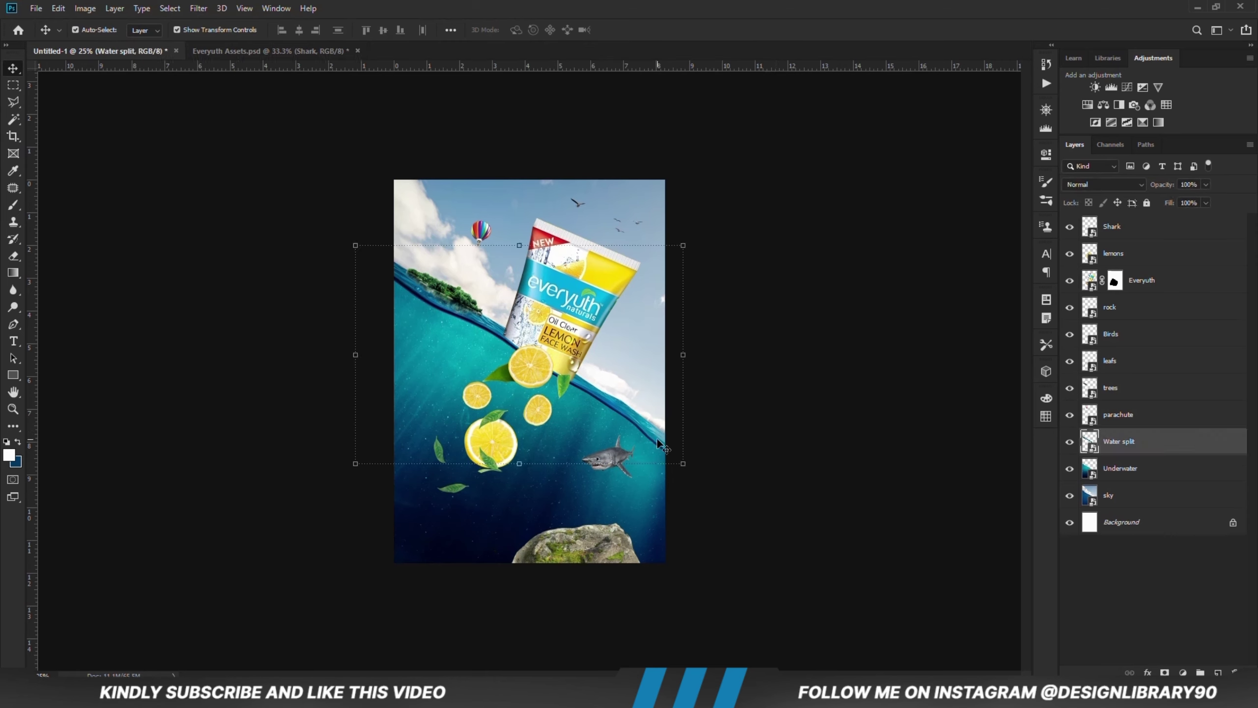
left_click(681, 465)
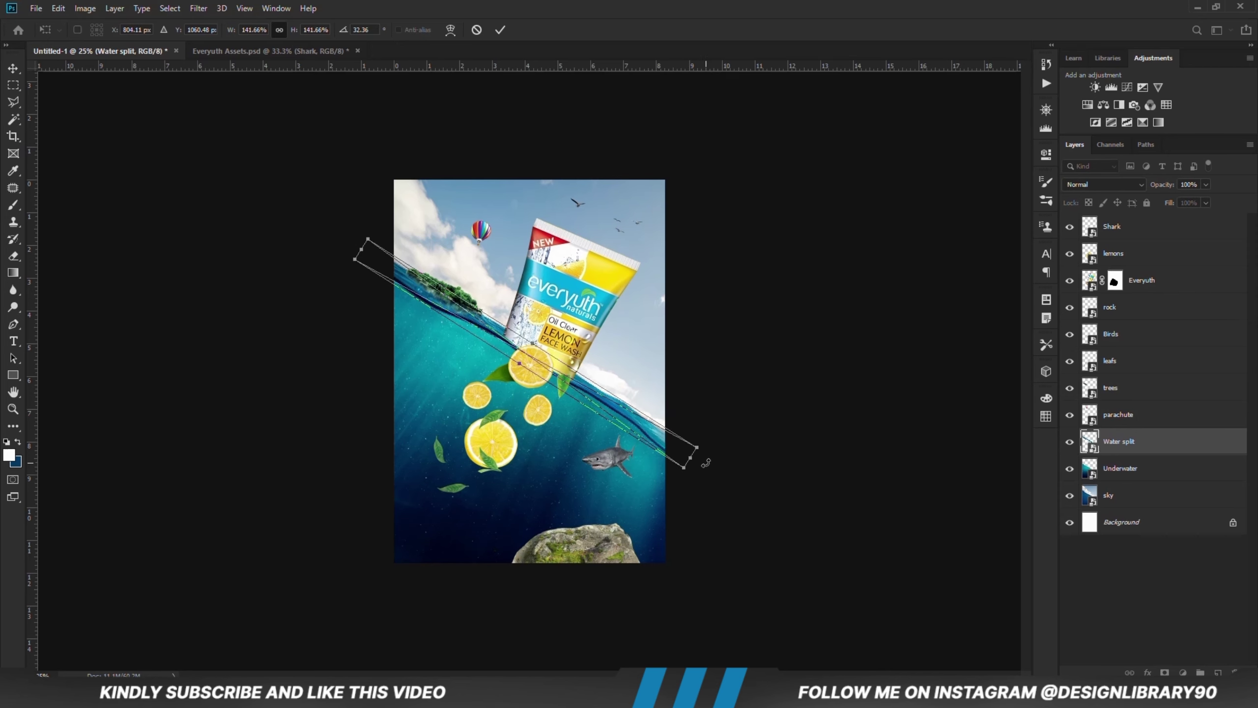
key("Return")
left_click(757, 455)
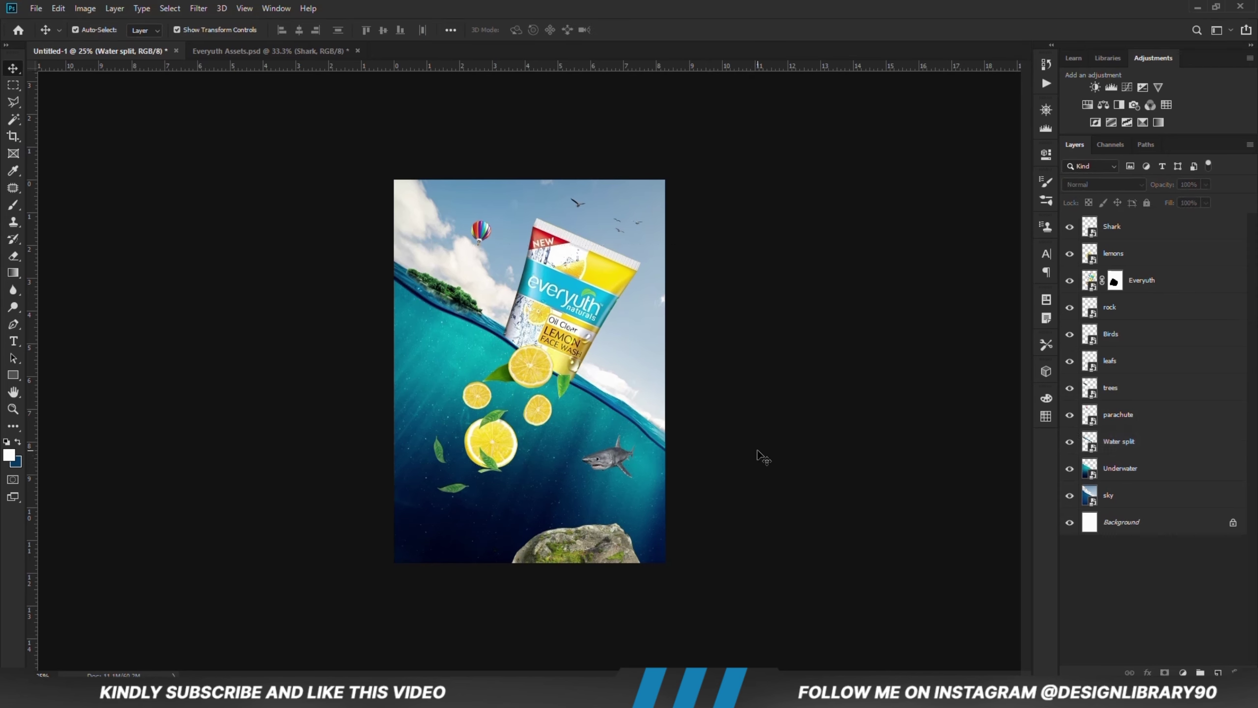
left_click(659, 439)
left_click(1070, 441)
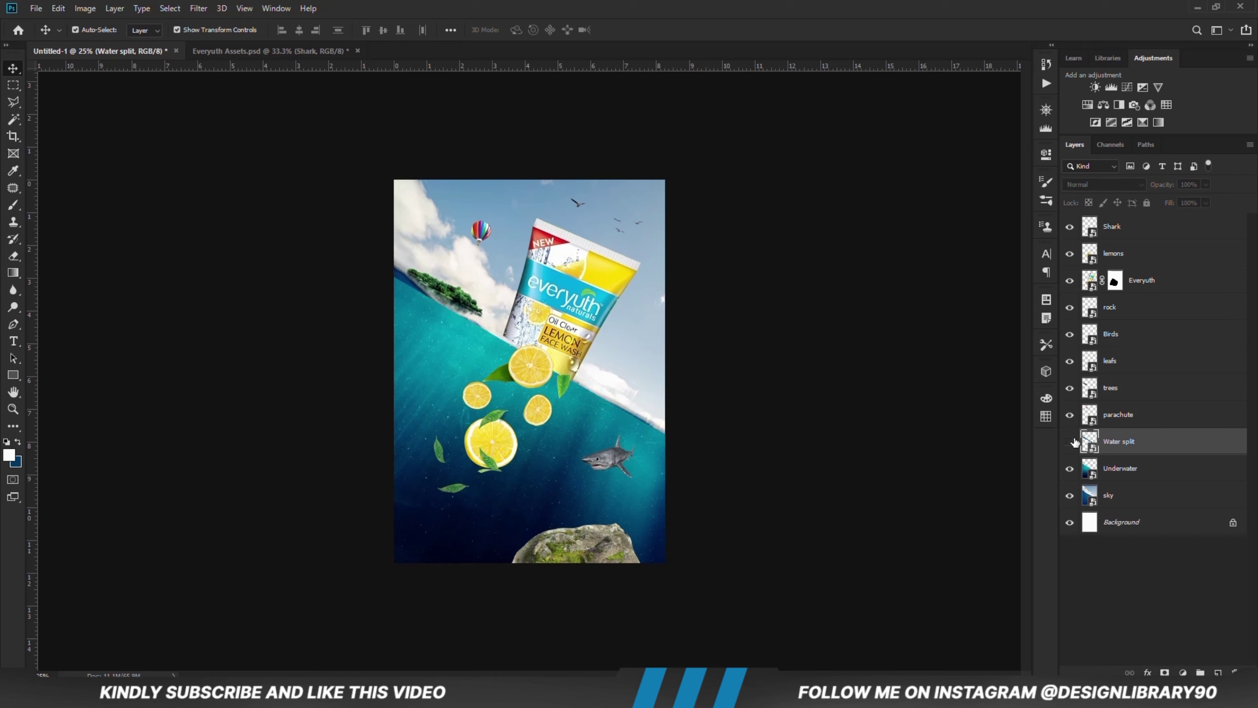
left_click(1070, 441)
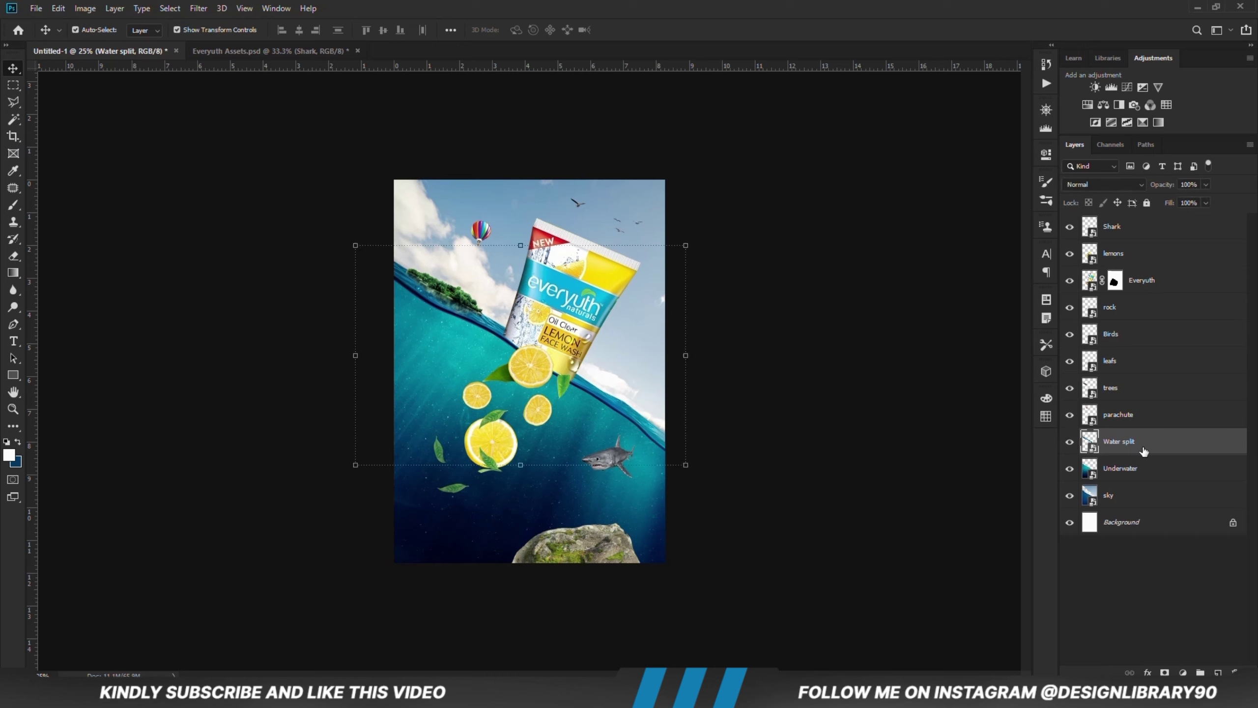
- Add a mask to the Water split layer and set up a black brush with 0% hardness and 24% opacity
double_click(1164, 672)
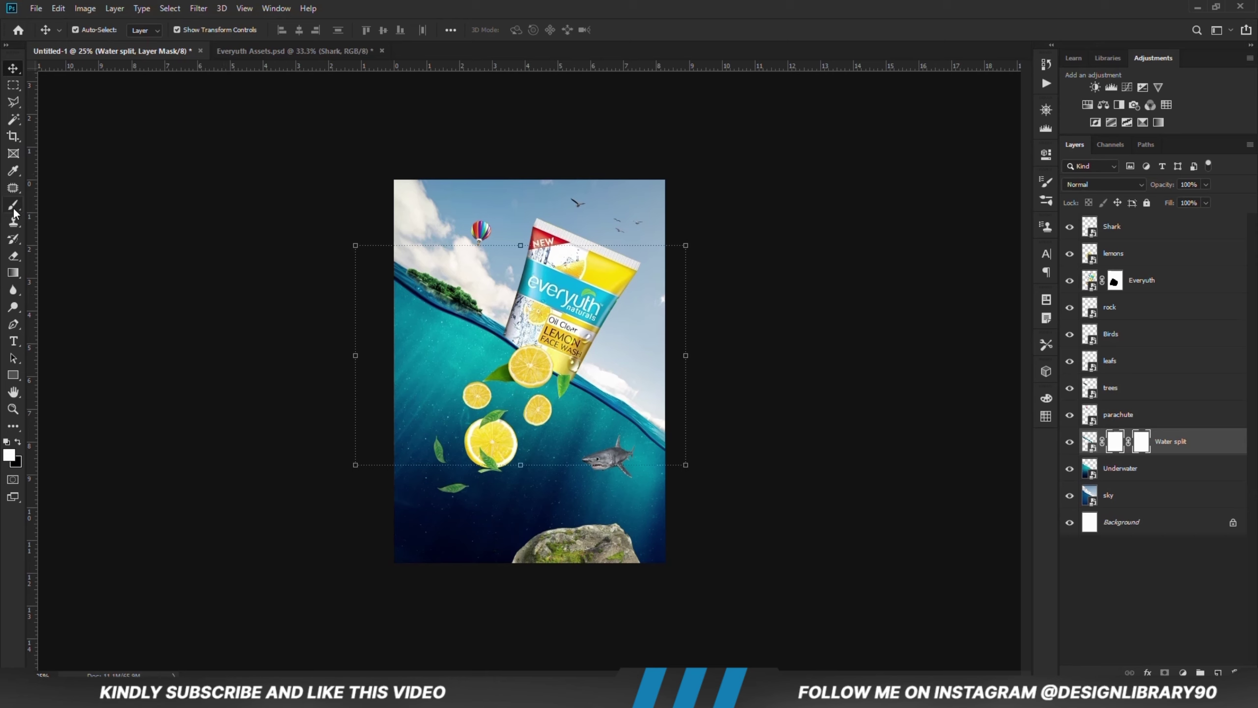
left_click_drag(14, 209, 48, 204)
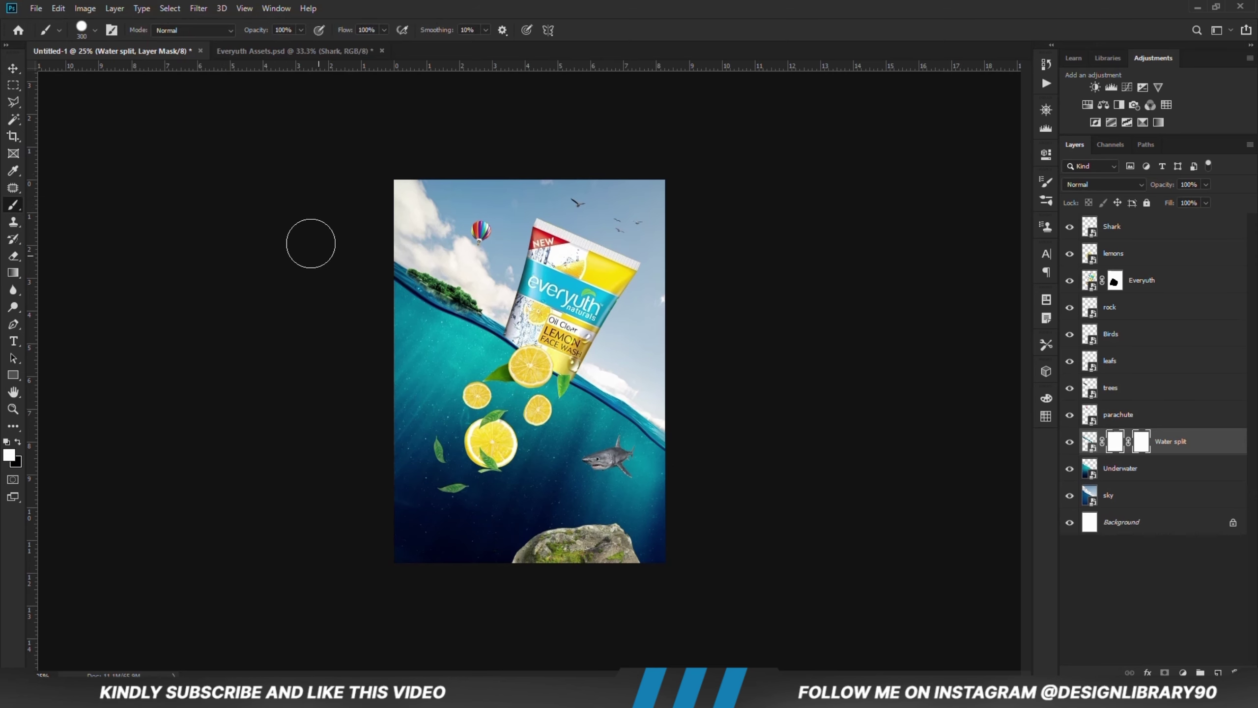
left_click(301, 30)
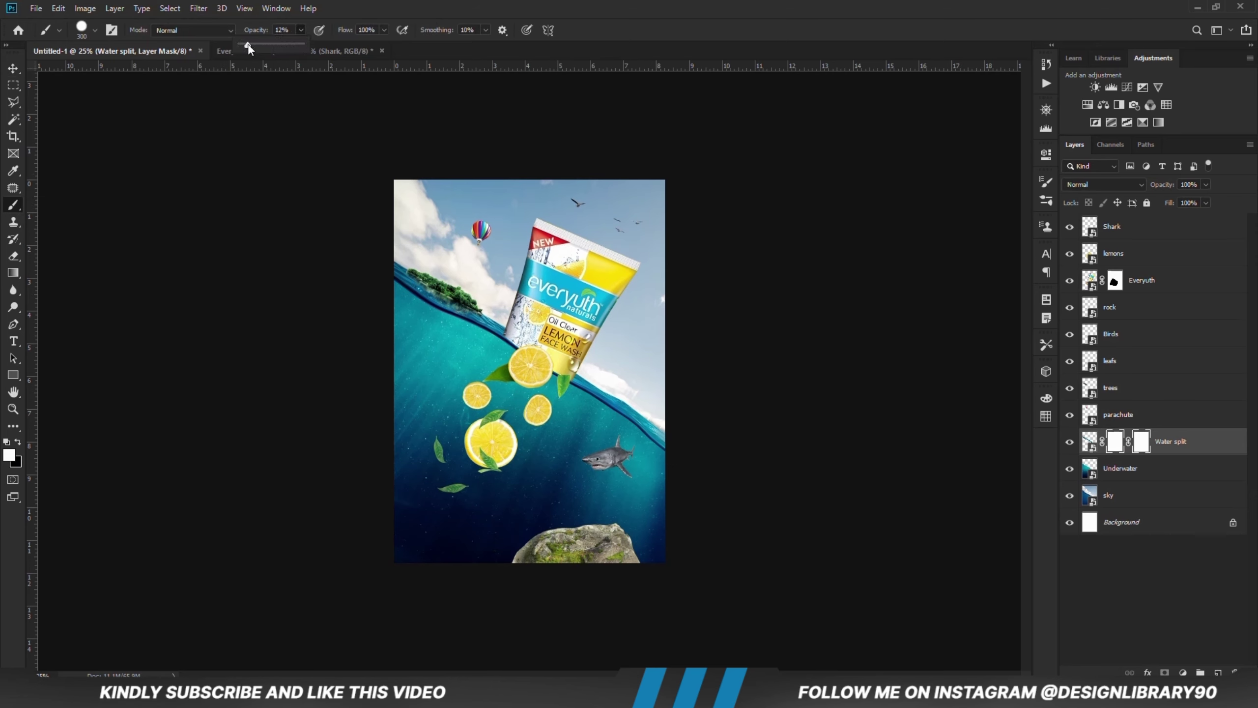
left_click_drag(248, 44, 256, 45)
right_click(549, 361)
left_click(614, 422)
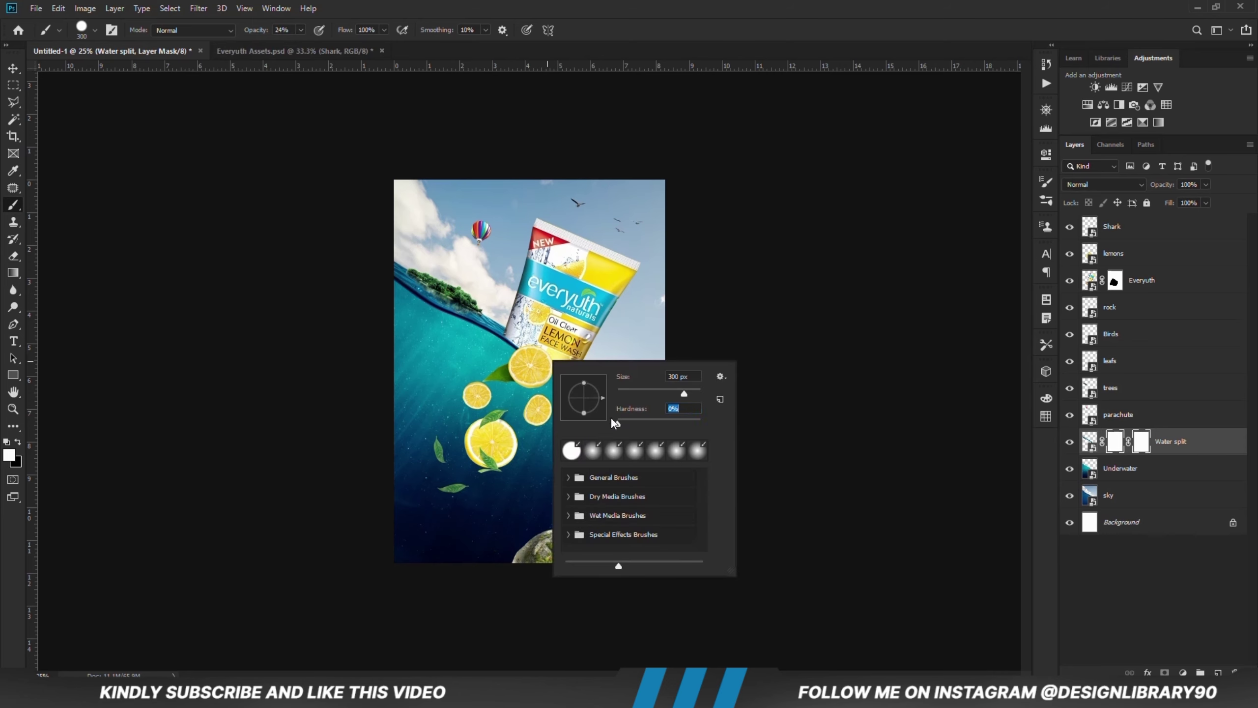
key("Return")
left_click(18, 441)
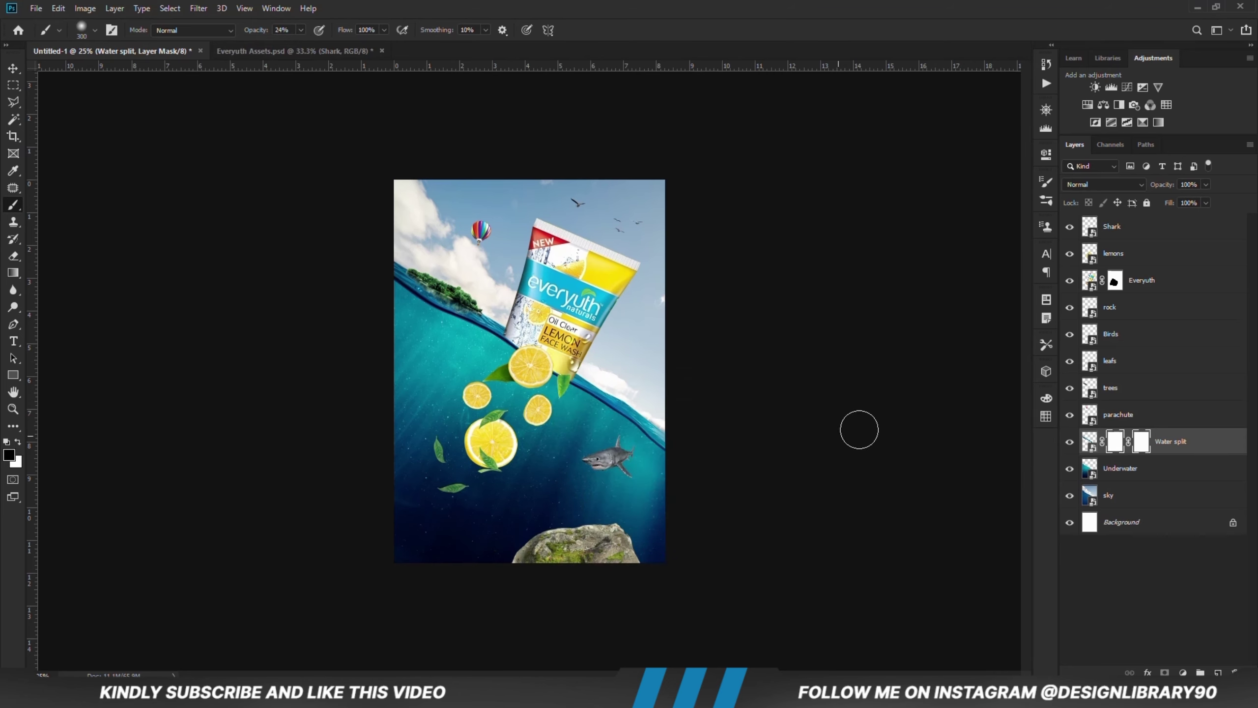
- Reduce the brush to 100 px and paint on the Water split mask along the waterline beside the tube
key("ctrl+plus")
key("bracketleft")
key("bracketleft")
key("bracketleft")
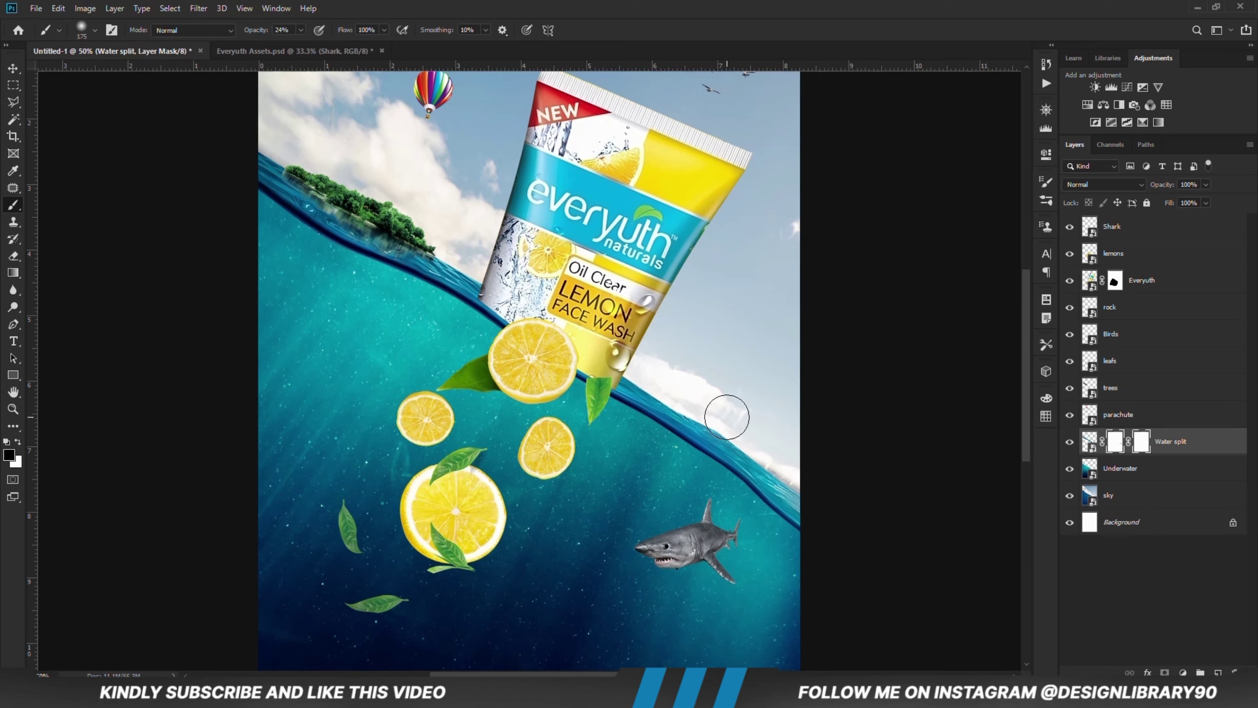
key("bracketleft")
key("bracketleft")
key("bracketleft")
key("bracketleft")
key("bracketleft")
key("bracketright")
key("bracketright")
mouse_move(631, 369)
left_mouse_down()
mouse_move(743, 430)
mouse_move(714, 413)
mouse_move(725, 416)
mouse_move(806, 486)
mouse_move(749, 448)
left_mouse_up()
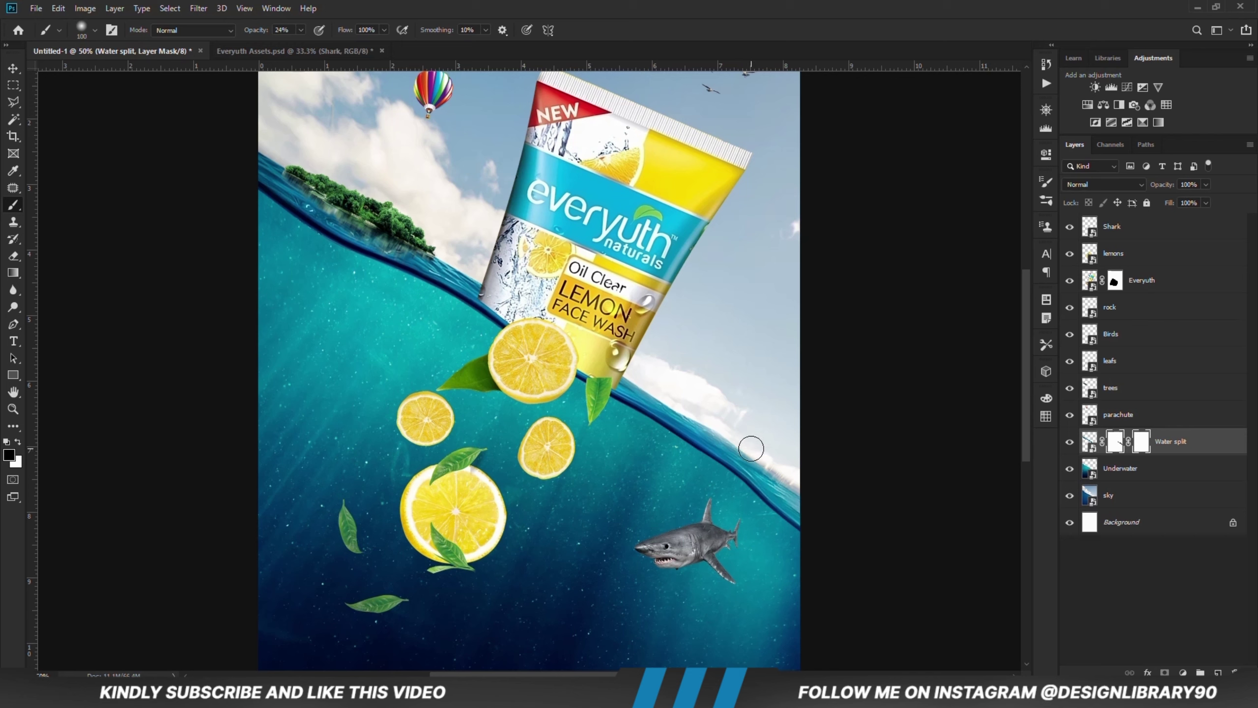
- Delete the Water split layer's extra vector mask and keep softening the waterline's upper edge on the layer mask
right_click(1148, 444)
left_click(1174, 463)
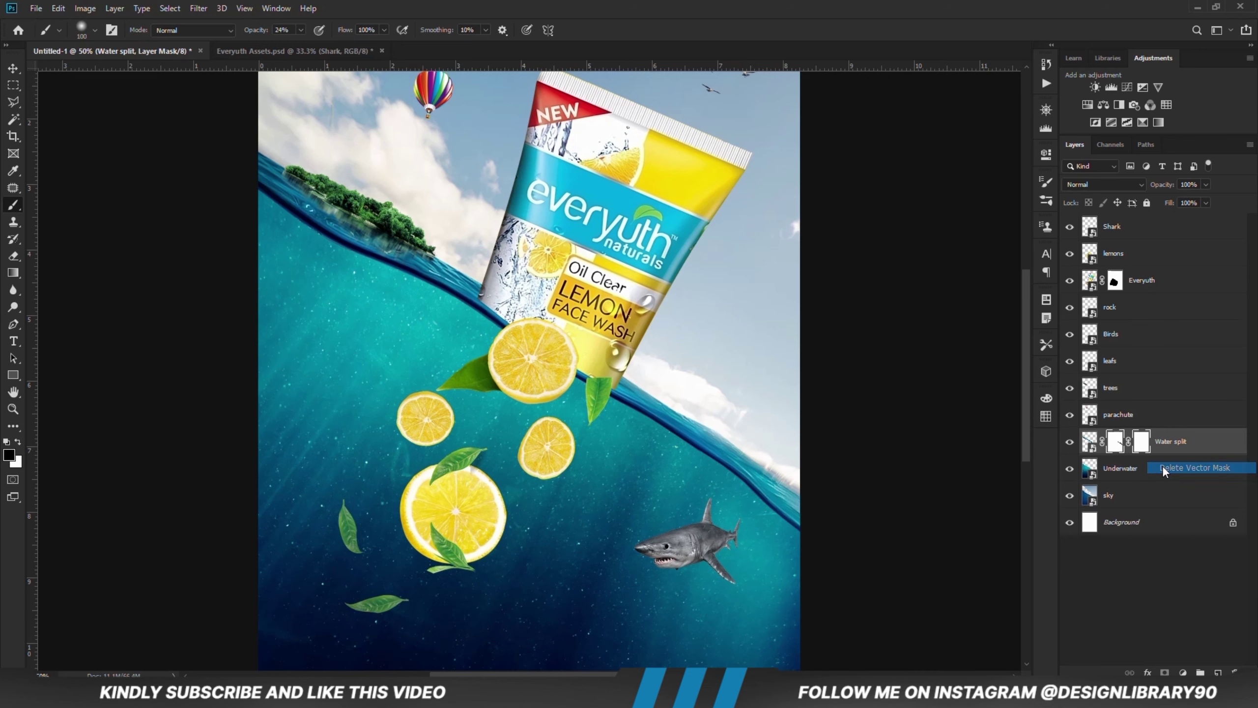
mouse_move(762, 461)
left_mouse_down()
mouse_move(691, 413)
mouse_move(809, 483)
mouse_move(666, 388)
left_mouse_up()
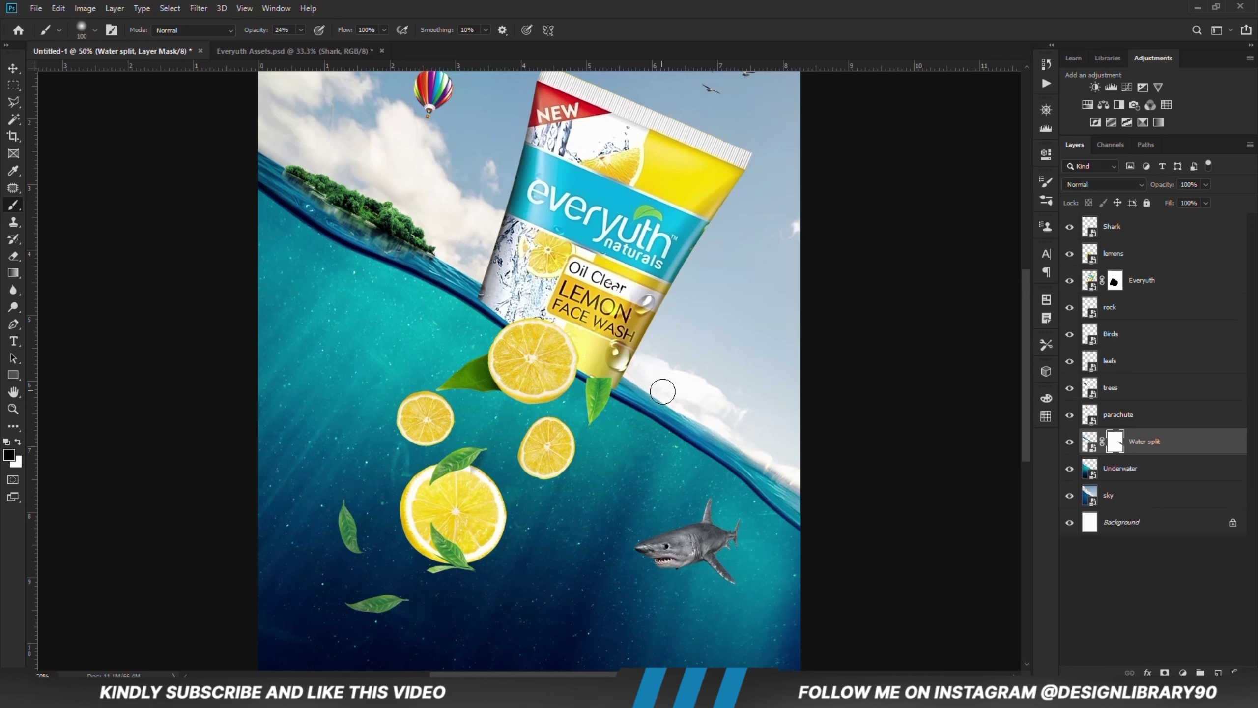
- Raise the brush opacity to 49%, mask the waterline's upper edge out to the poster's edge, and enlarge the brush to 200 px
right_click(672, 387)
left_click(422, 16)
left_click_drag(301, 31, 319, 46)
mouse_move(676, 399)
left_mouse_down()
mouse_move(763, 445)
mouse_move(812, 493)
left_mouse_up()
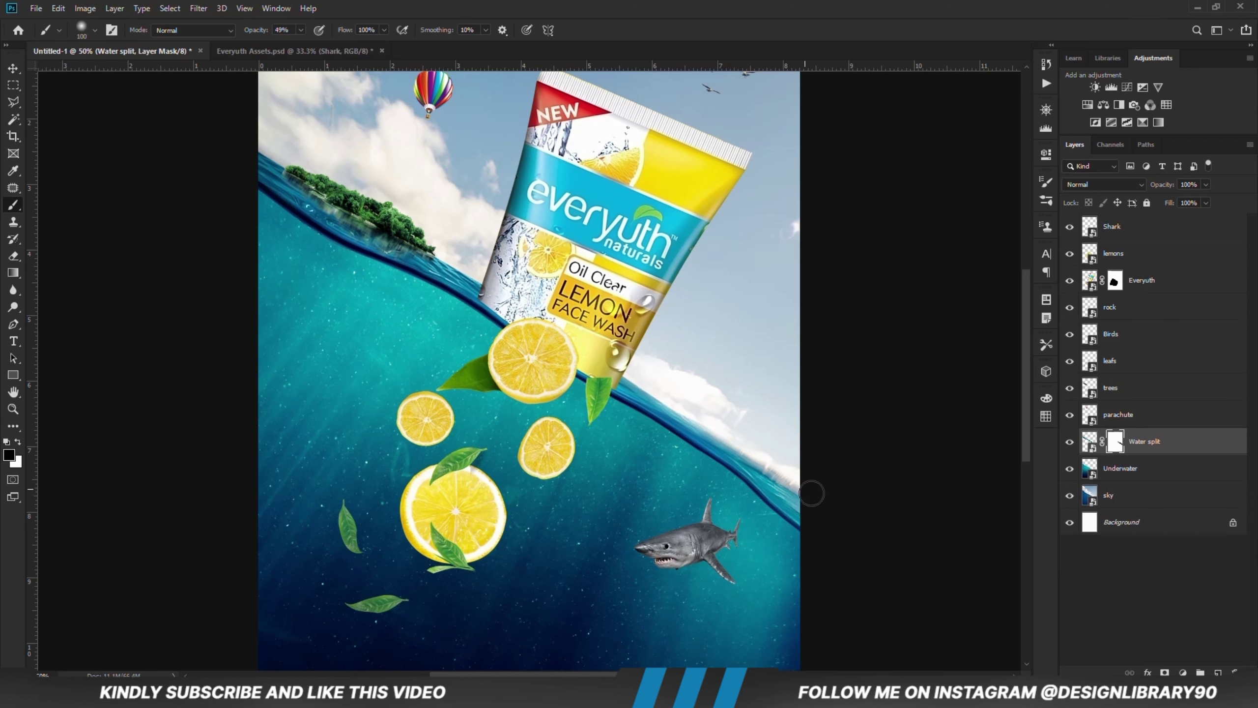
mouse_move(648, 388)
left_mouse_down()
mouse_move(635, 371)
mouse_move(735, 426)
left_mouse_up()
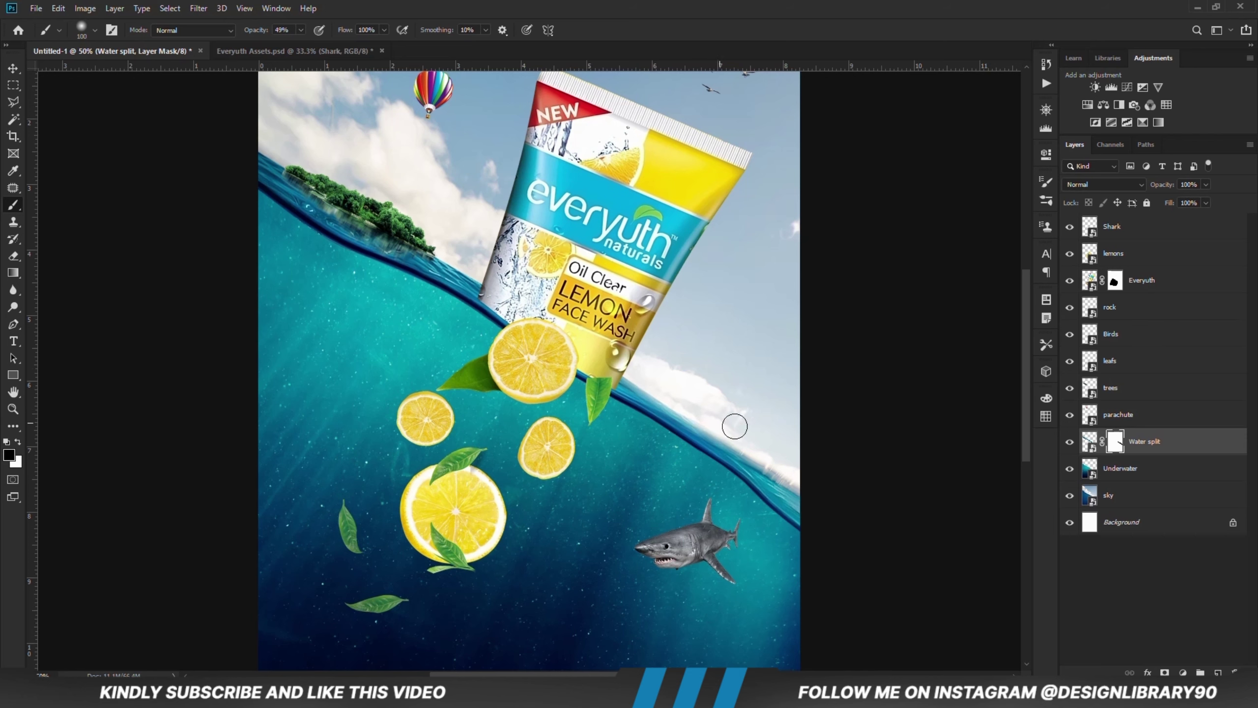
key("bracketright")
key("bracketright")
key("bracketright")
key("bracketright")
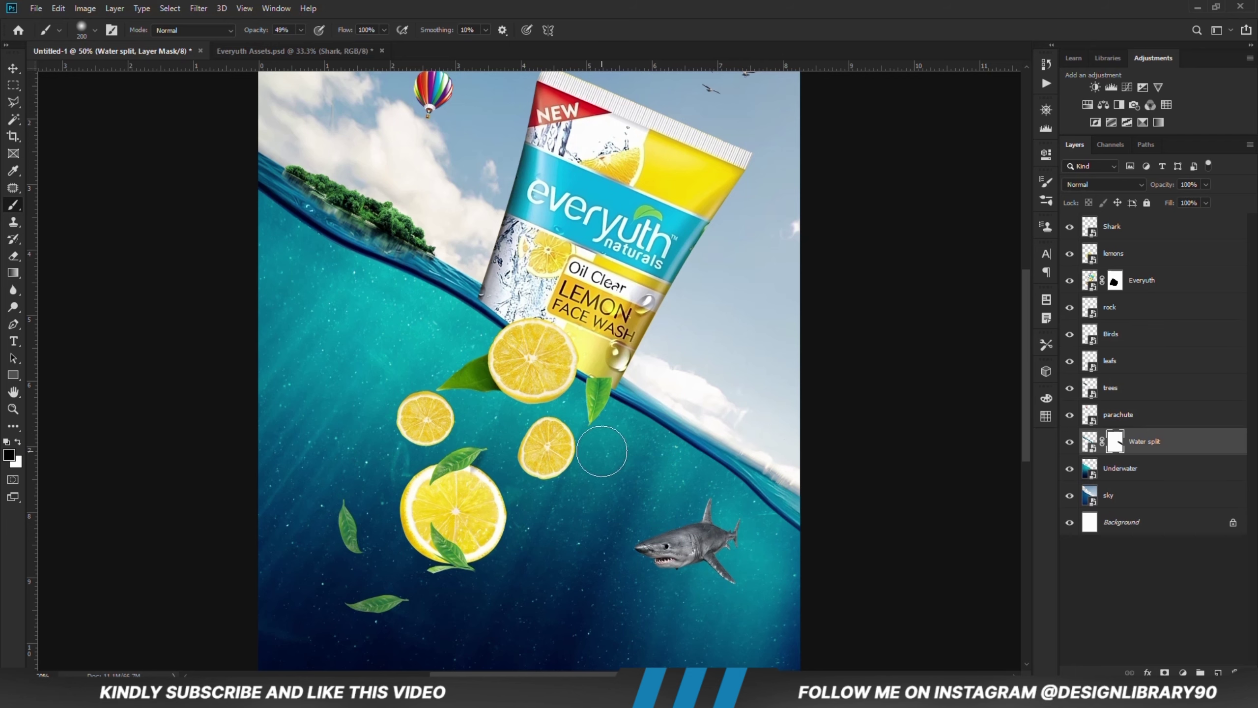
key("x")
left_click(12, 74)
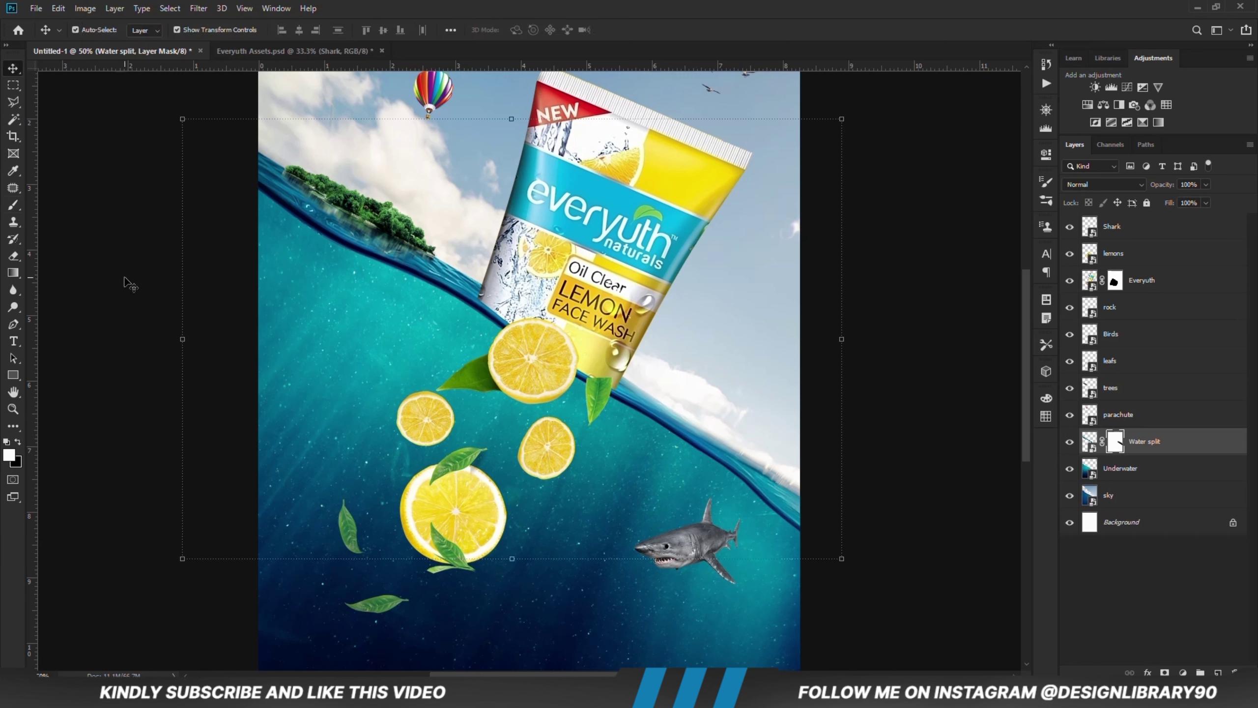
left_click(144, 321)
- Move the shark up to the water surface beside the tube and deselect it
left_click_drag(679, 551, 686, 478)
key("ctrl+minus")
key("ctrl+minus")
left_click(836, 497)
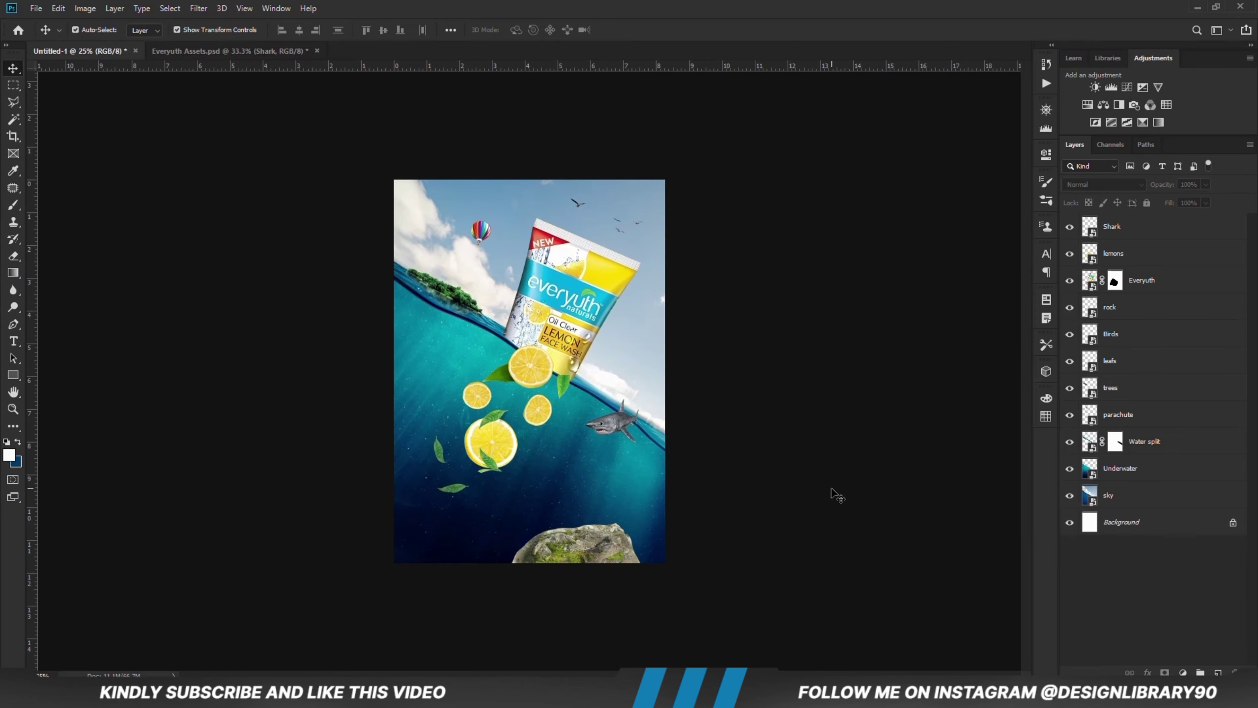
- Add a Color Balance adjustment layer above the sky and clip it to the sky layer
left_click(462, 252)
left_click(1069, 495)
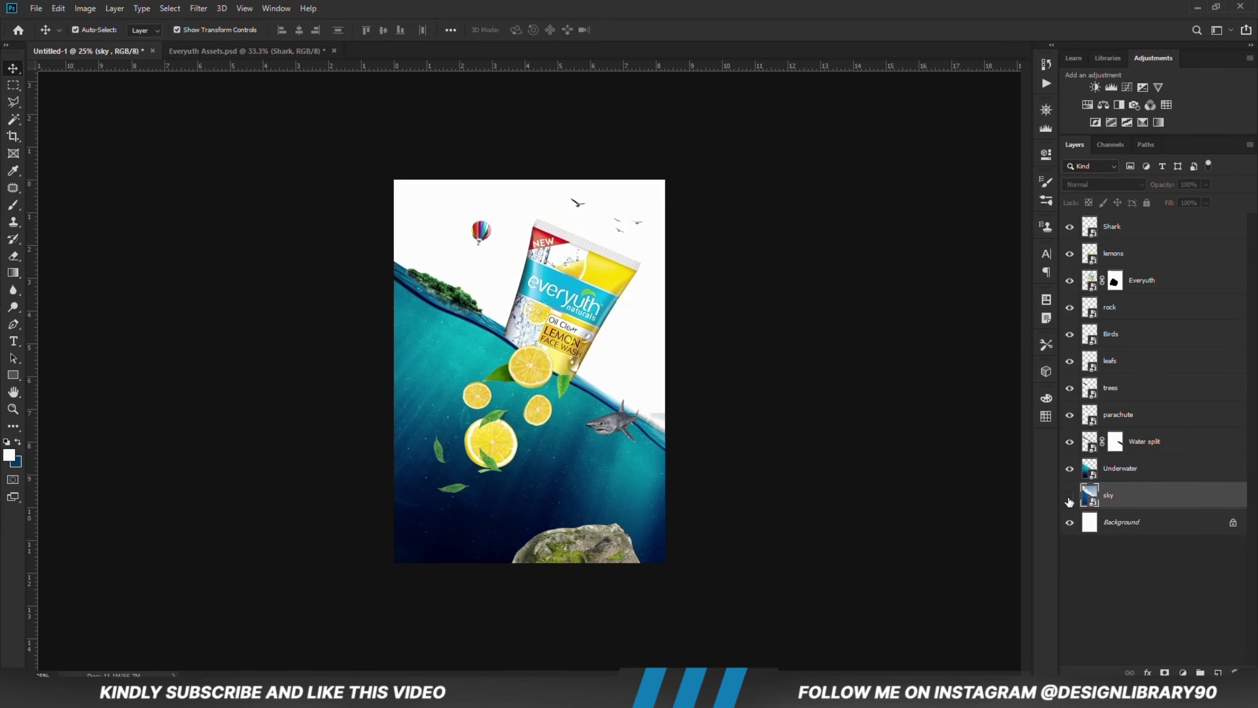
left_click(1070, 496)
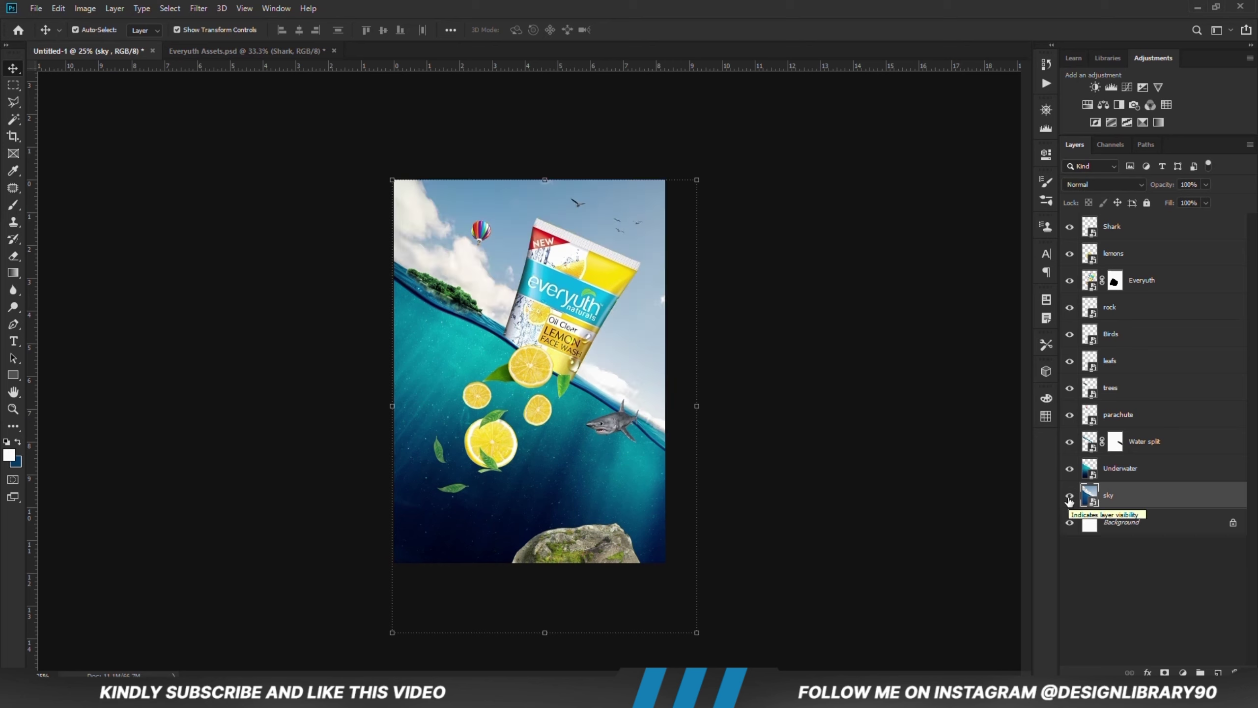
left_click(1183, 673)
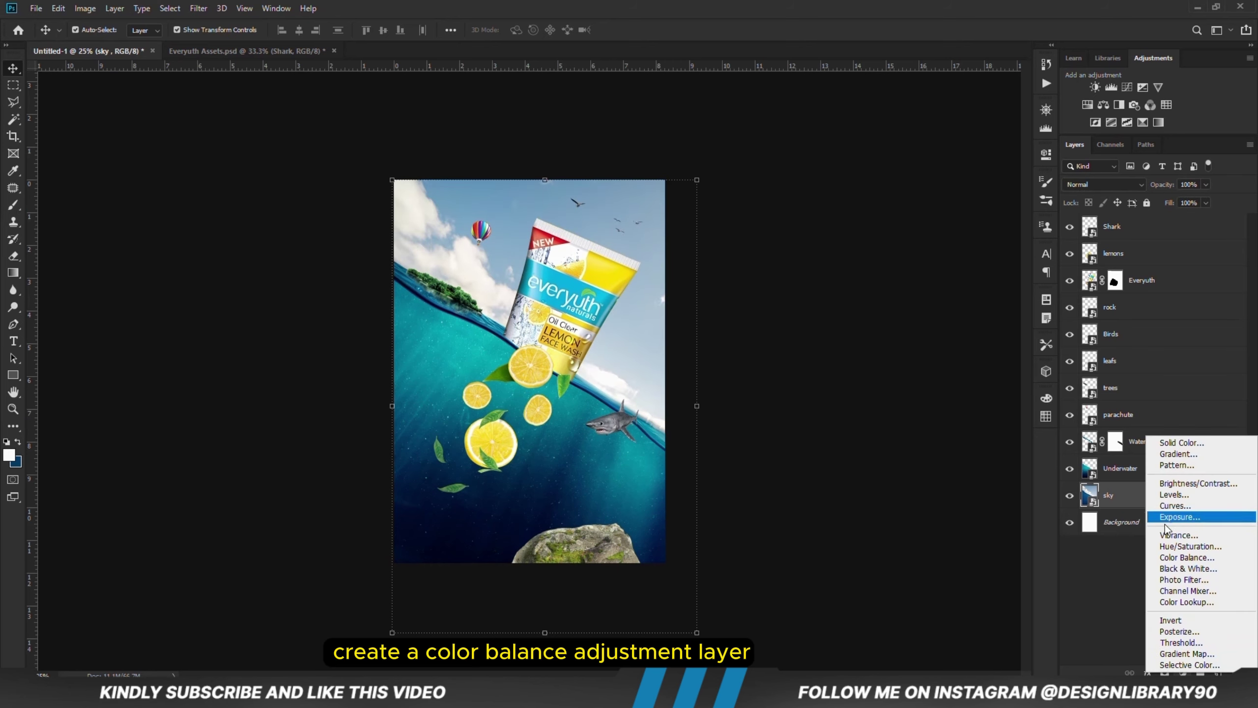
left_click(1186, 558)
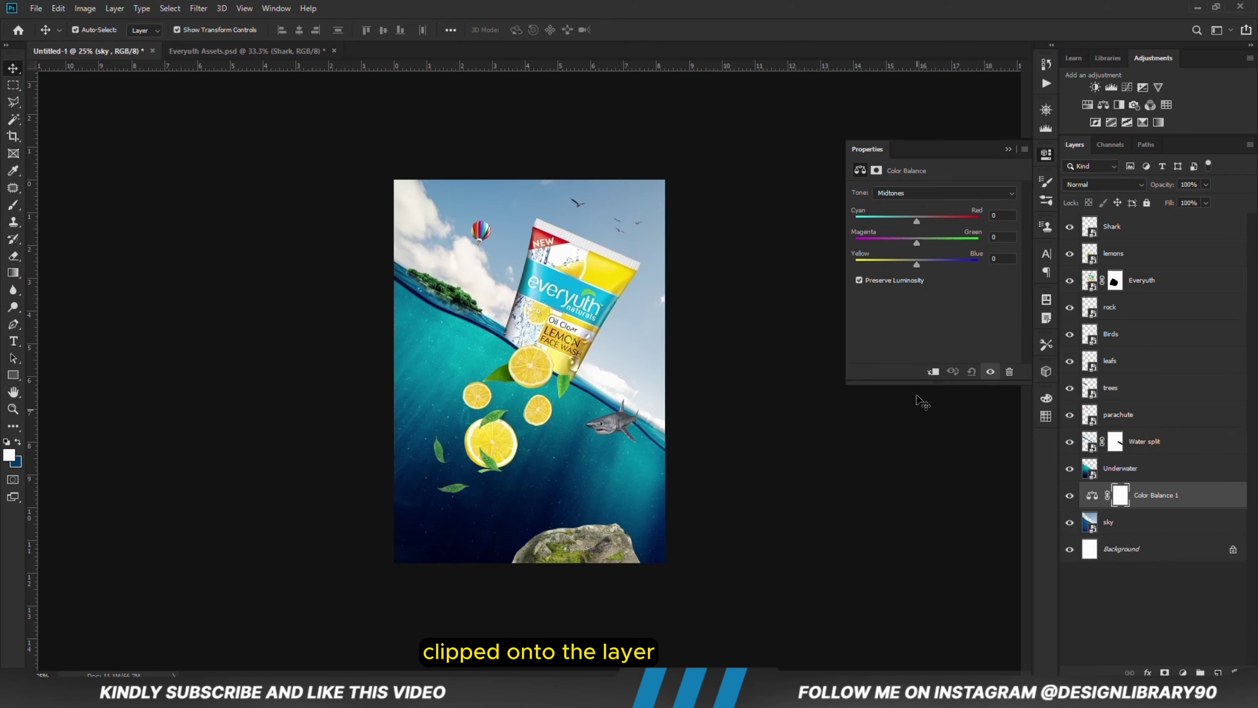
left_click(933, 371)
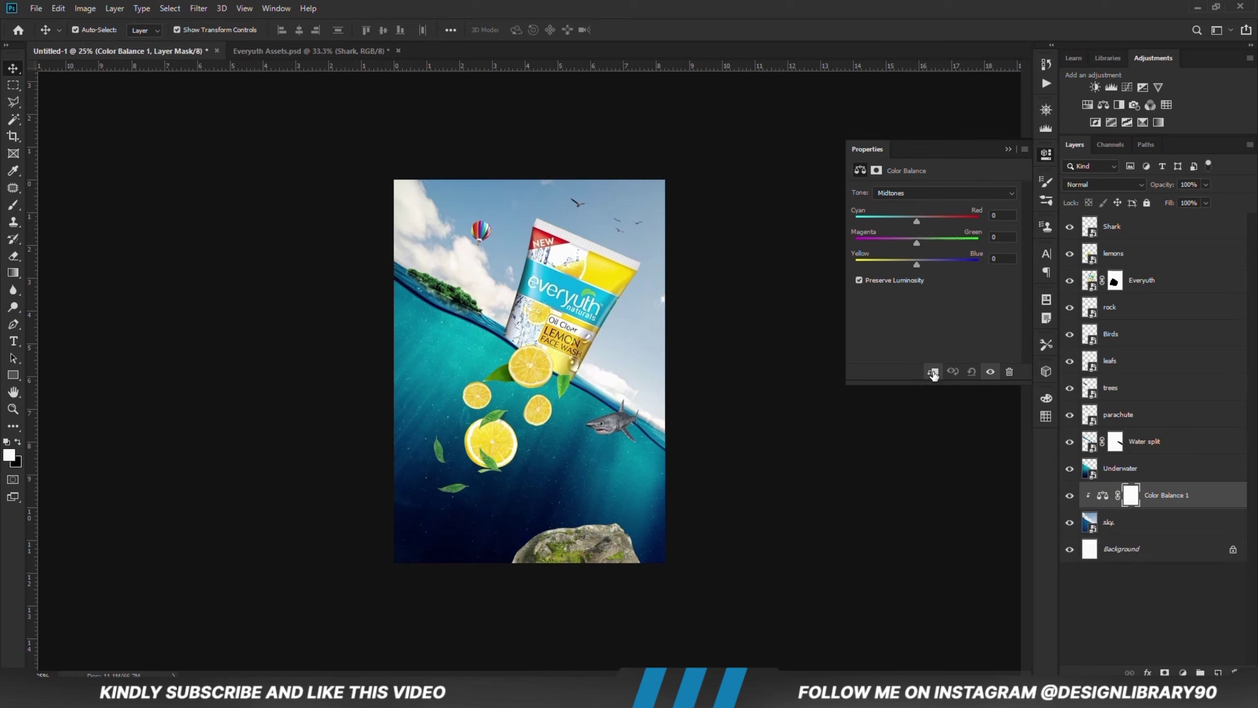
- Set the sky's Color Balance midtones to -21 cyan/red, +7 magenta/green and +28 yellow/blue
left_click(916, 194)
left_click(915, 195)
left_click(913, 220)
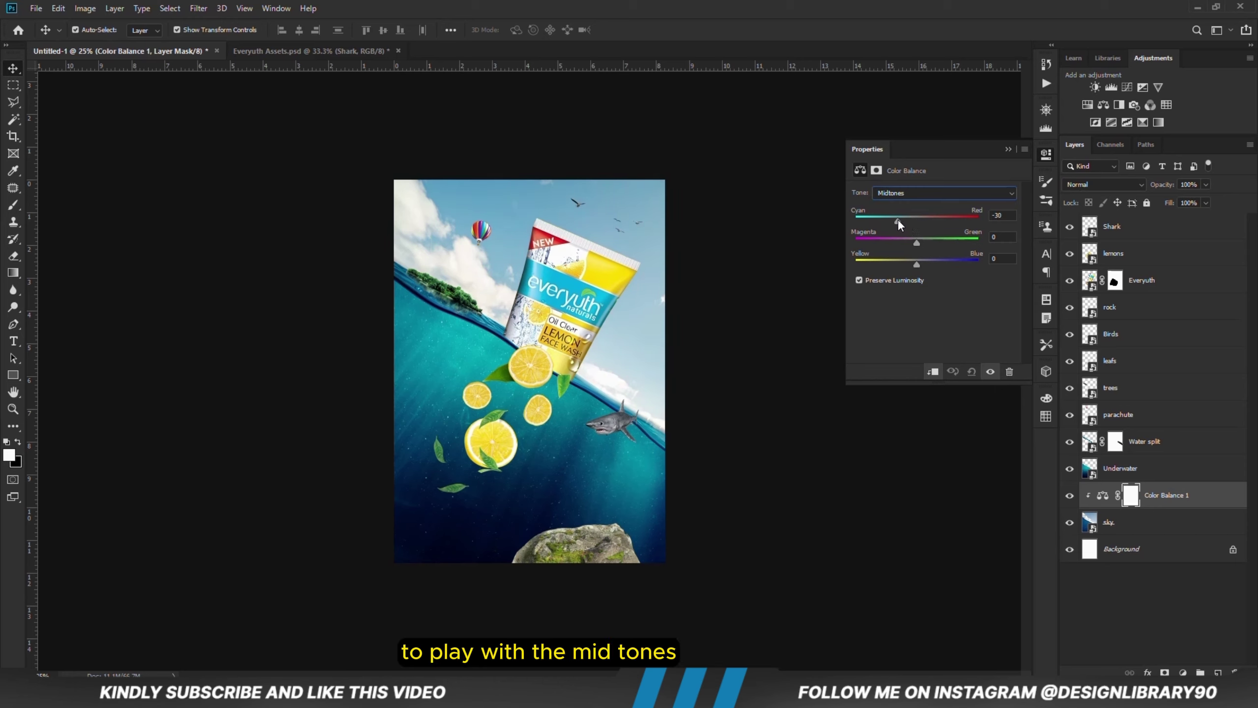
left_click_drag(901, 221, 921, 243)
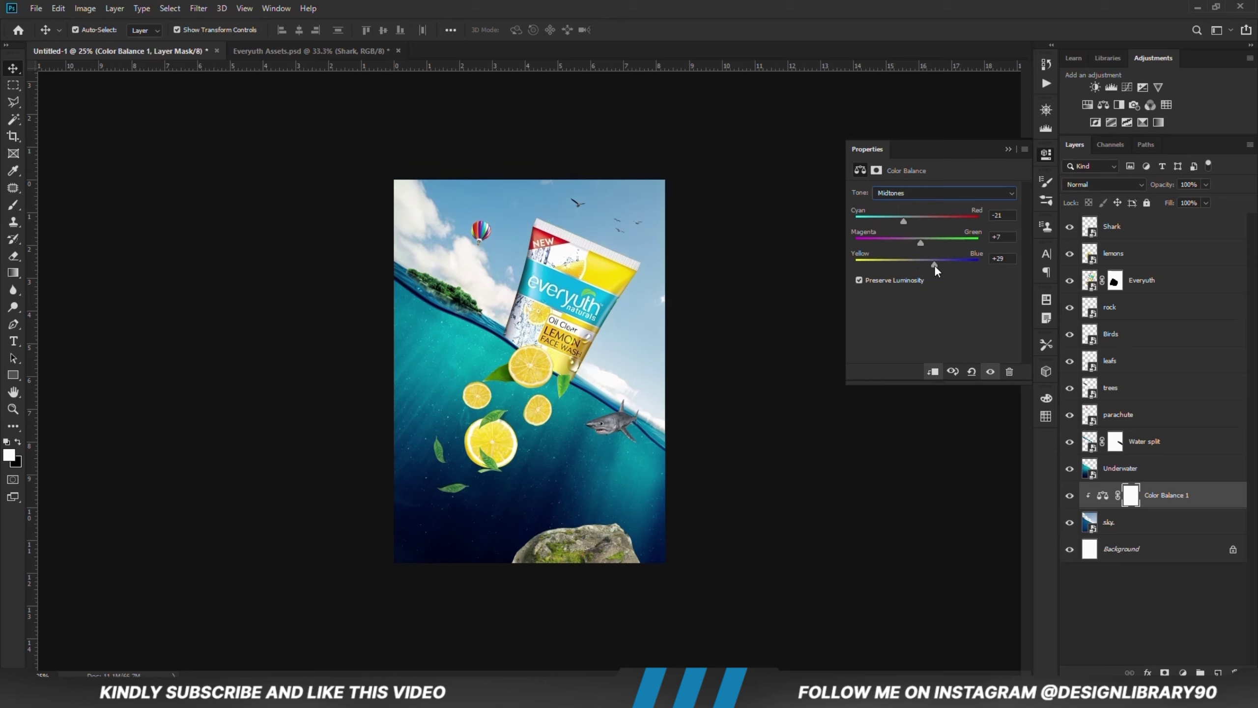
- Set the sky's Color Balance shadows to -38 cyan/red, -16 magenta/green and about +38 yellow/blue
left_click(922, 193)
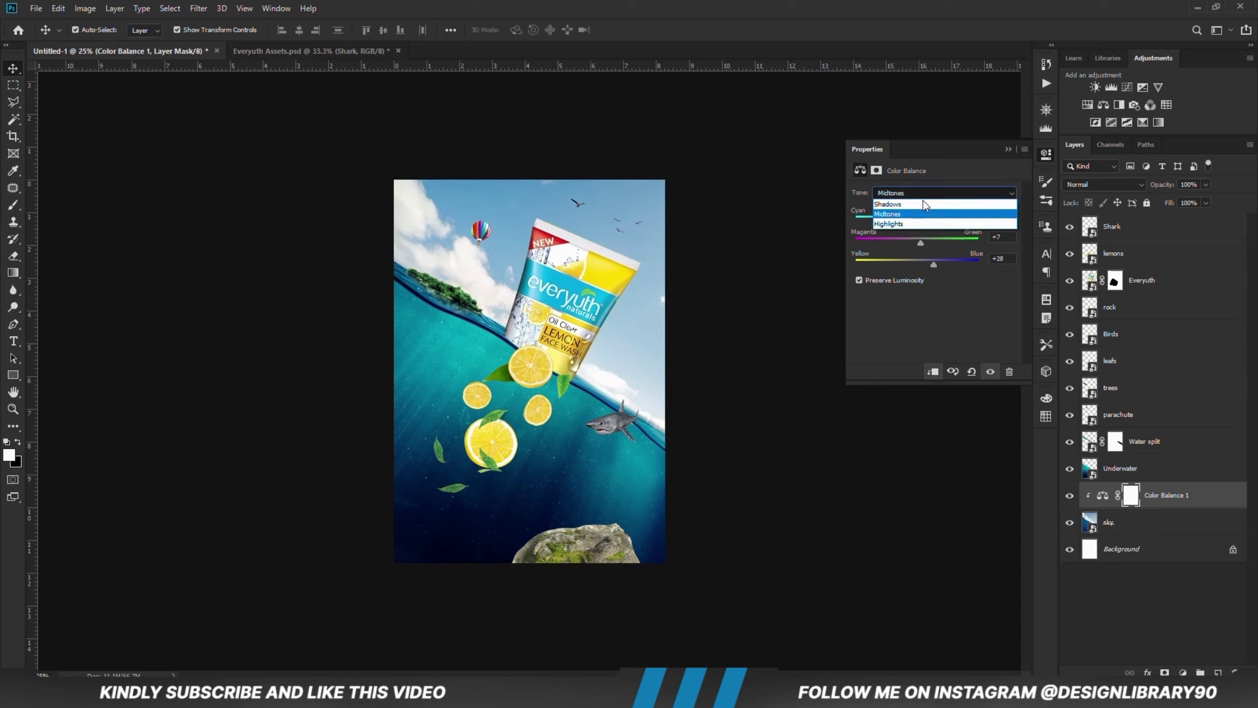
left_click(923, 208)
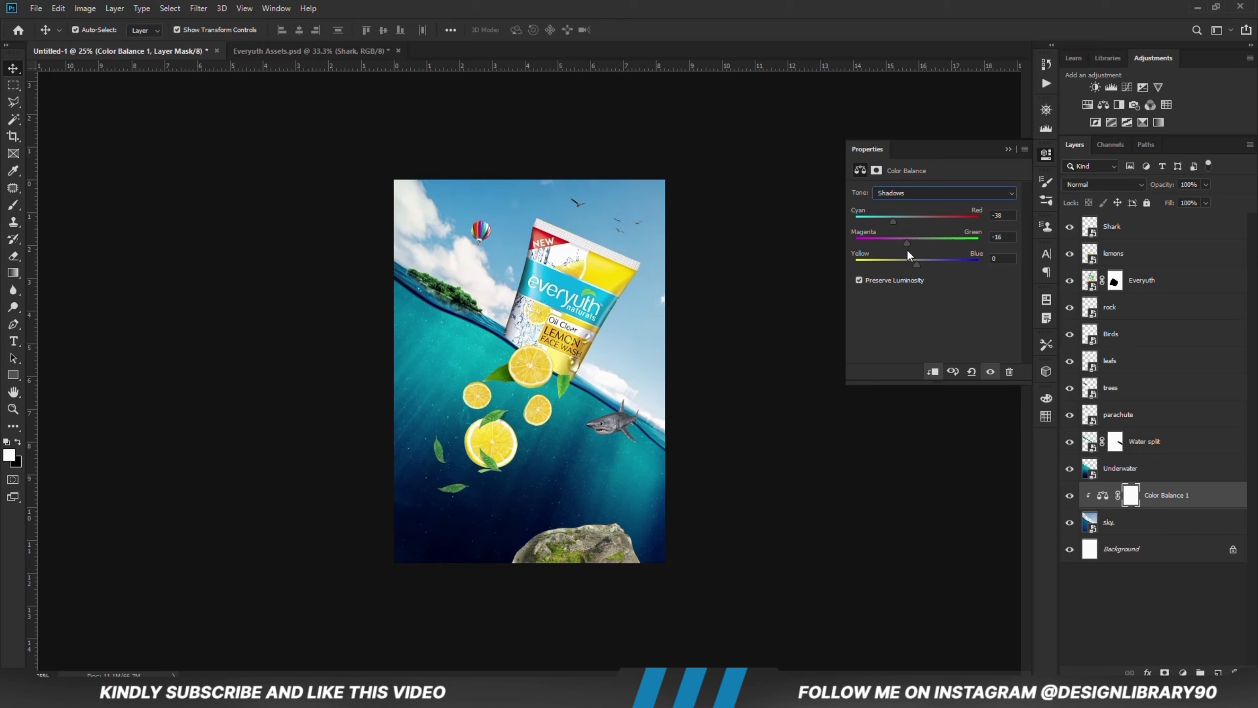
left_click_drag(918, 267, 921, 265)
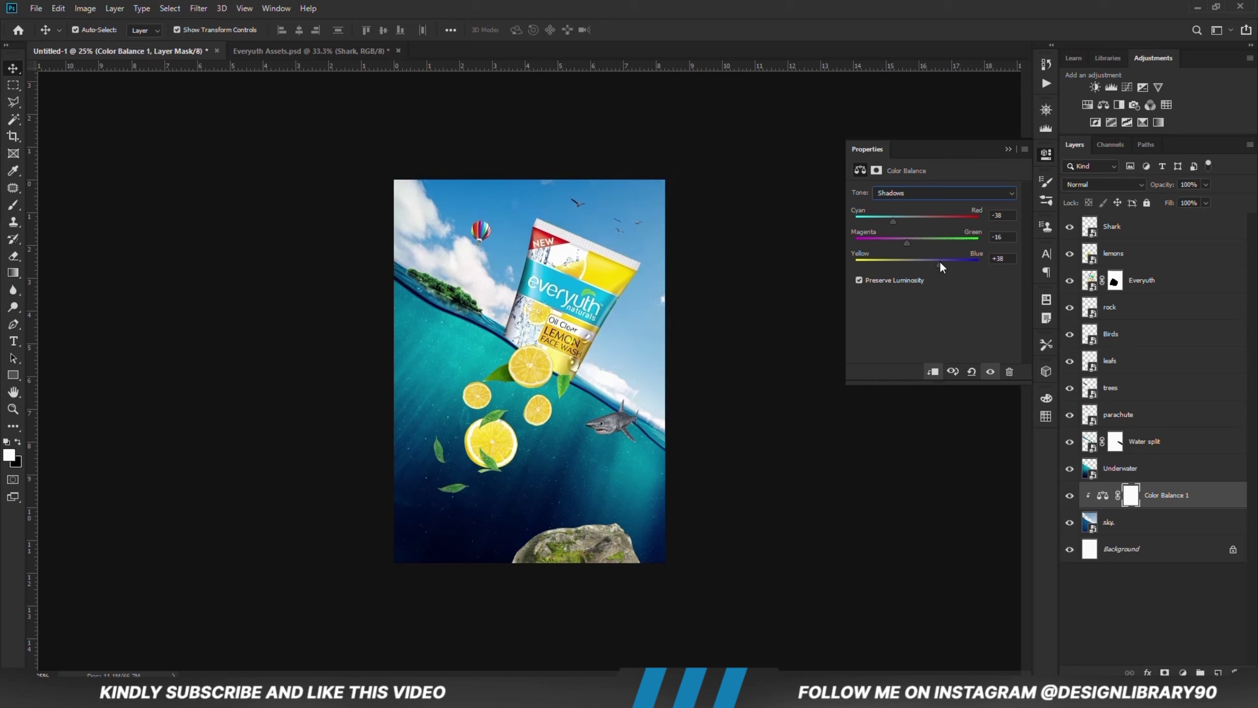
- Shift the sky's Color Balance highlights toward cyan by about -13, fine-tune the green and blue balance, and close the adjustment settings
left_click(918, 194)
left_click(918, 219)
left_click_drag(912, 219, 906, 220)
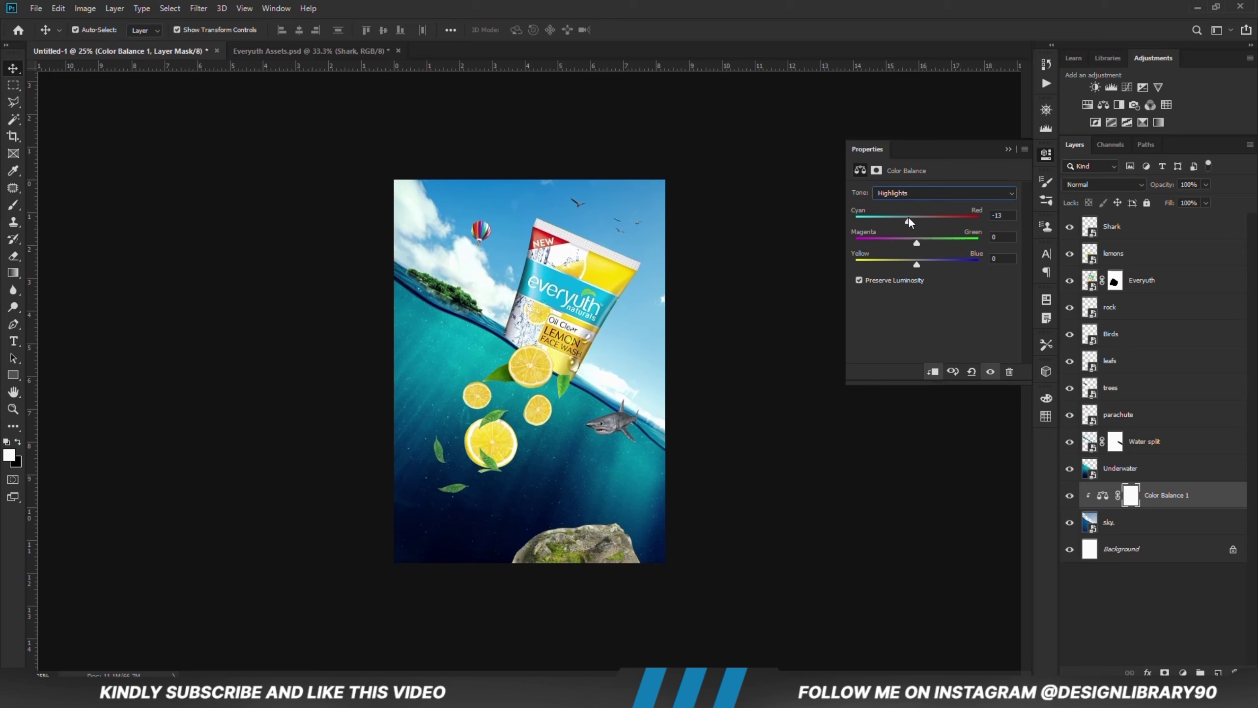
left_click_drag(918, 243, 919, 243)
left_click_drag(918, 263, 918, 265)
left_click(1007, 149)
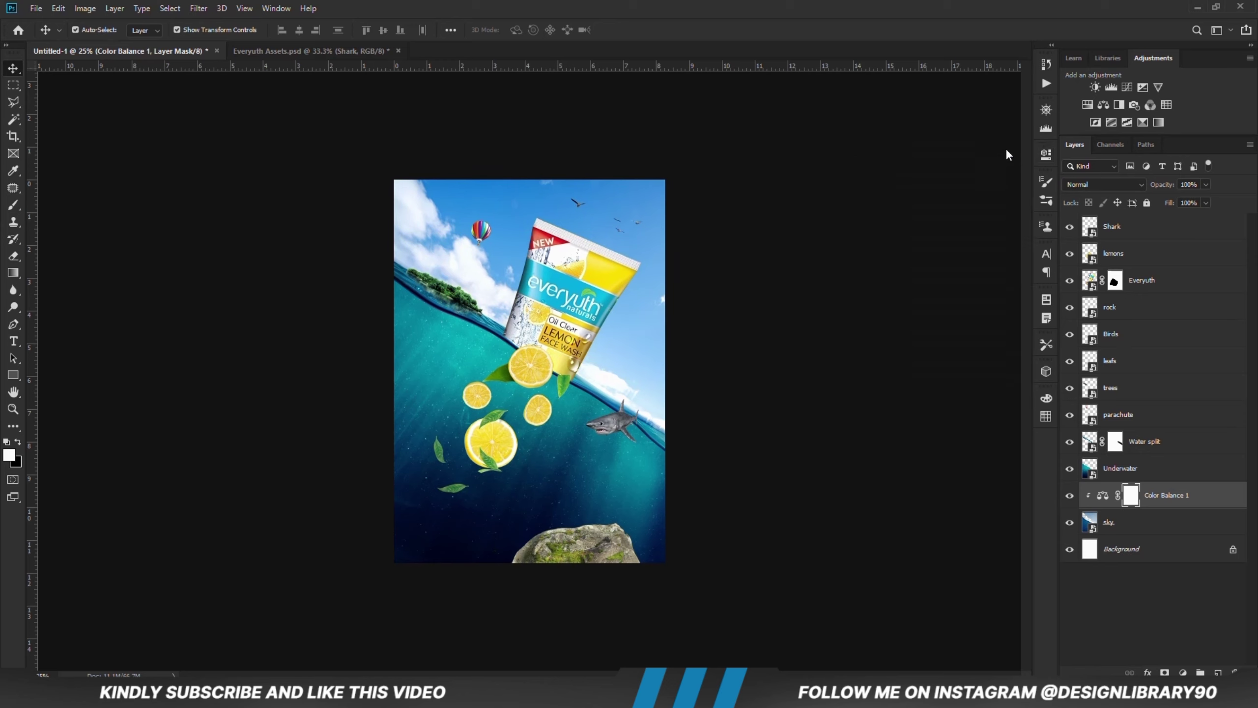
- Lower the Color Balance layer's opacity to about 60% and compare the sky with and without the adjustment
left_click(1069, 495)
left_click(1069, 495)
left_click(1190, 201)
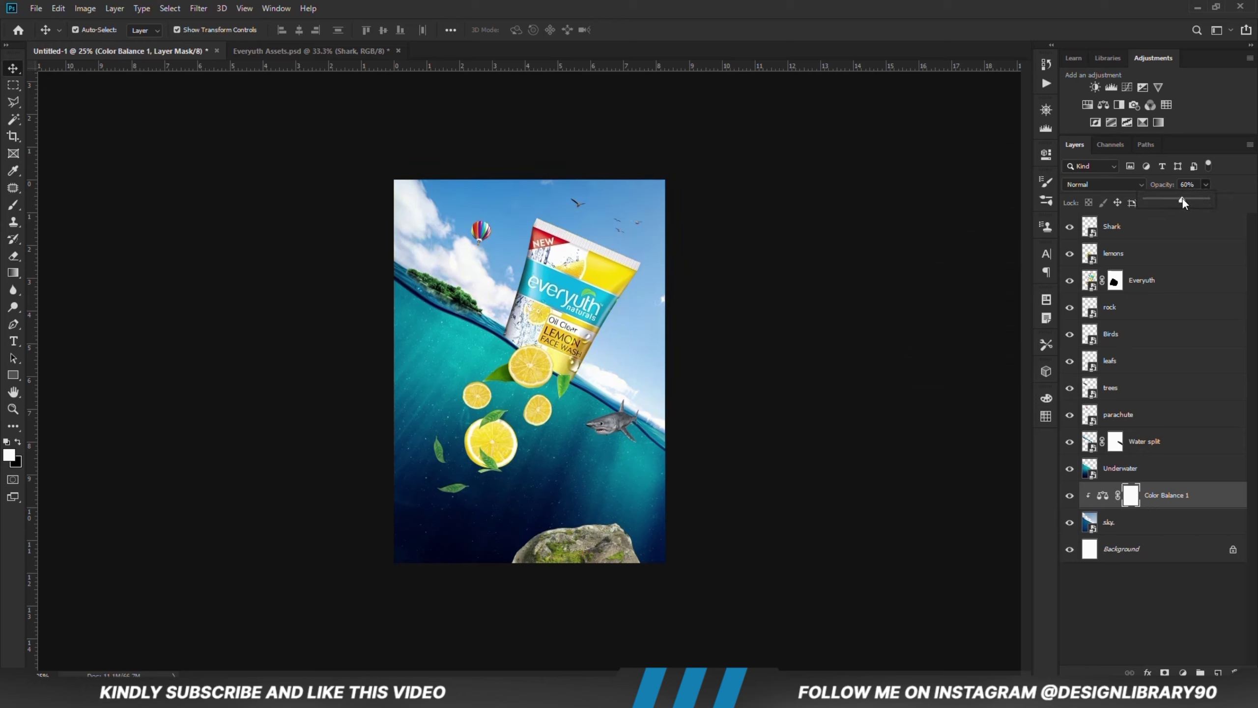
left_click(997, 401)
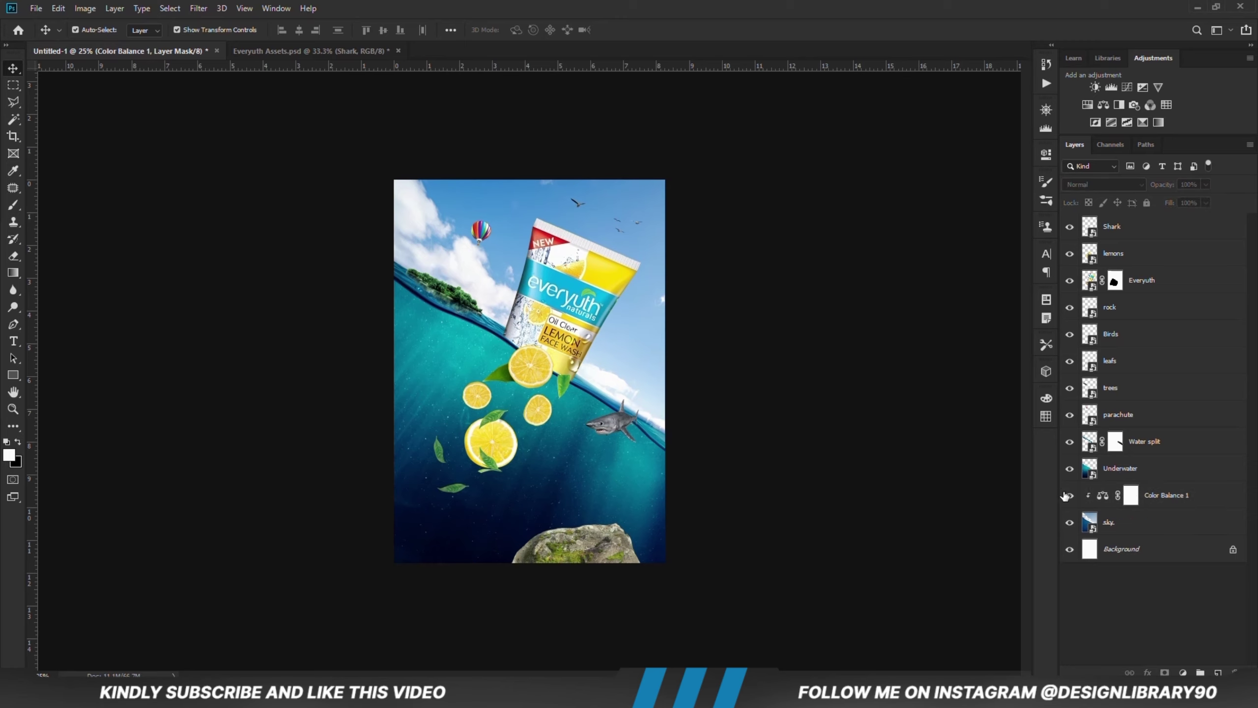
left_click(1069, 495)
left_click(1070, 495)
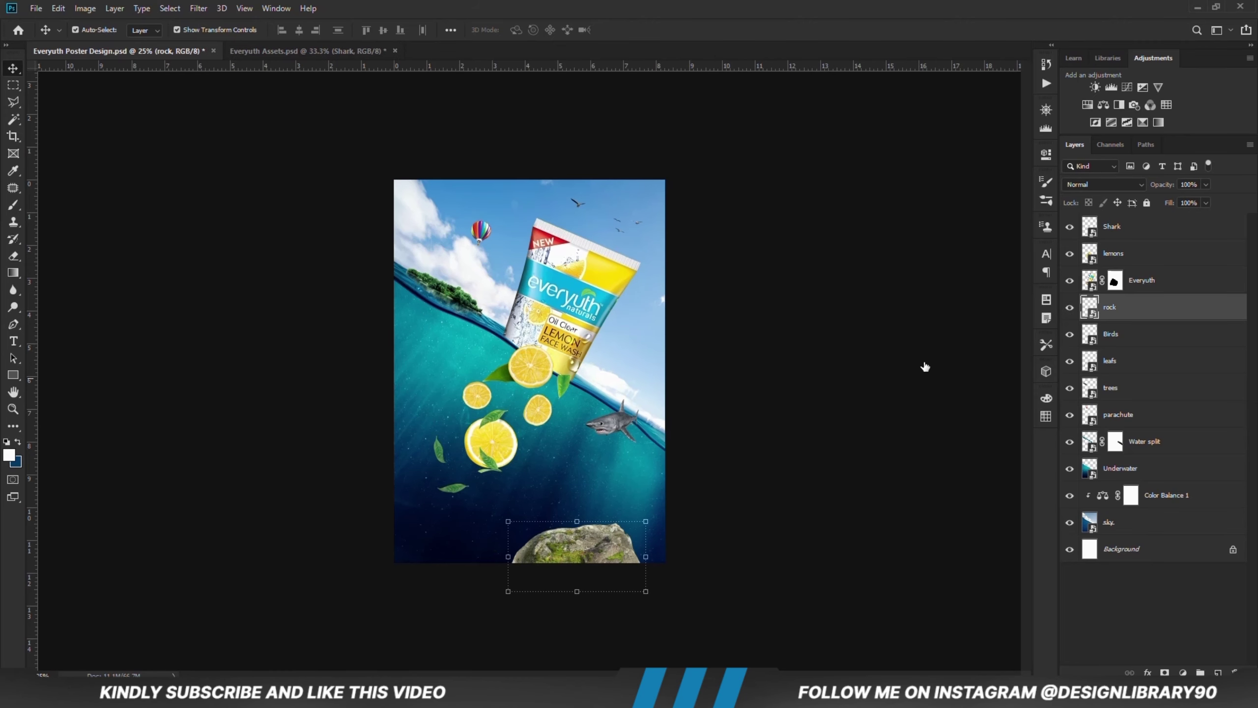
- Set the rock layer's blend mode to Overlay
left_click(728, 454)
left_click(557, 549)
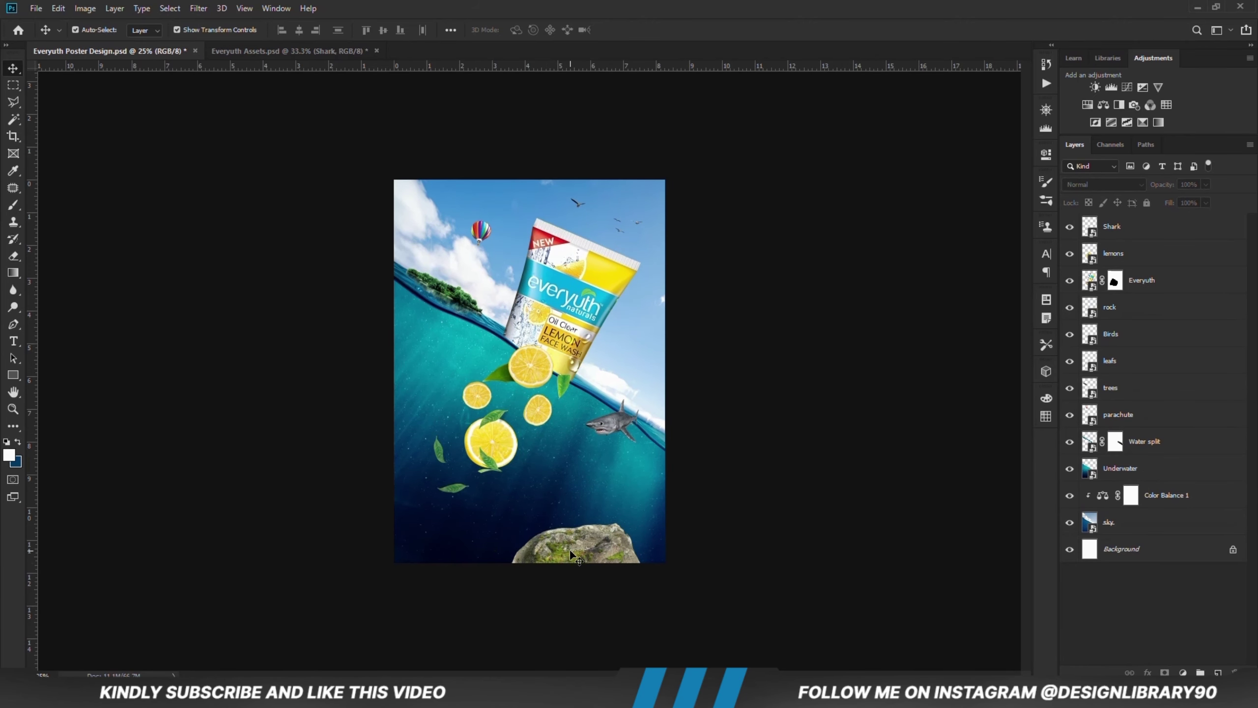
left_click(571, 554)
left_click(1090, 185)
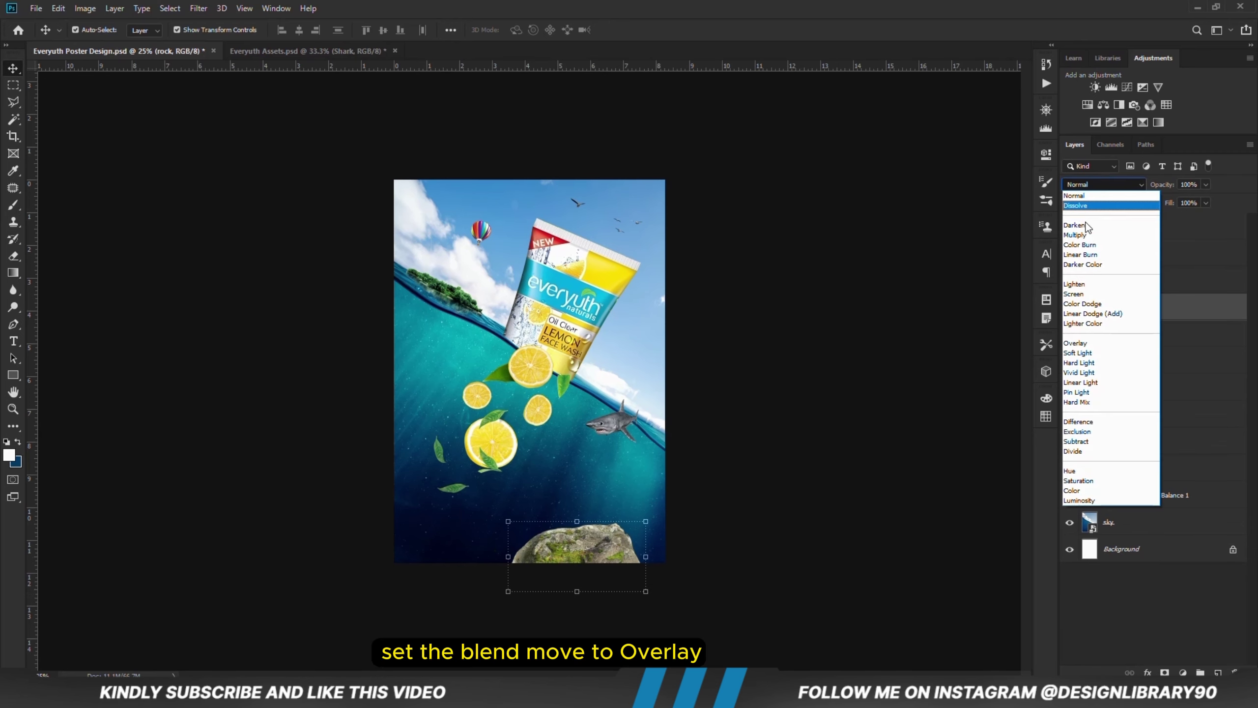
left_click(1093, 342)
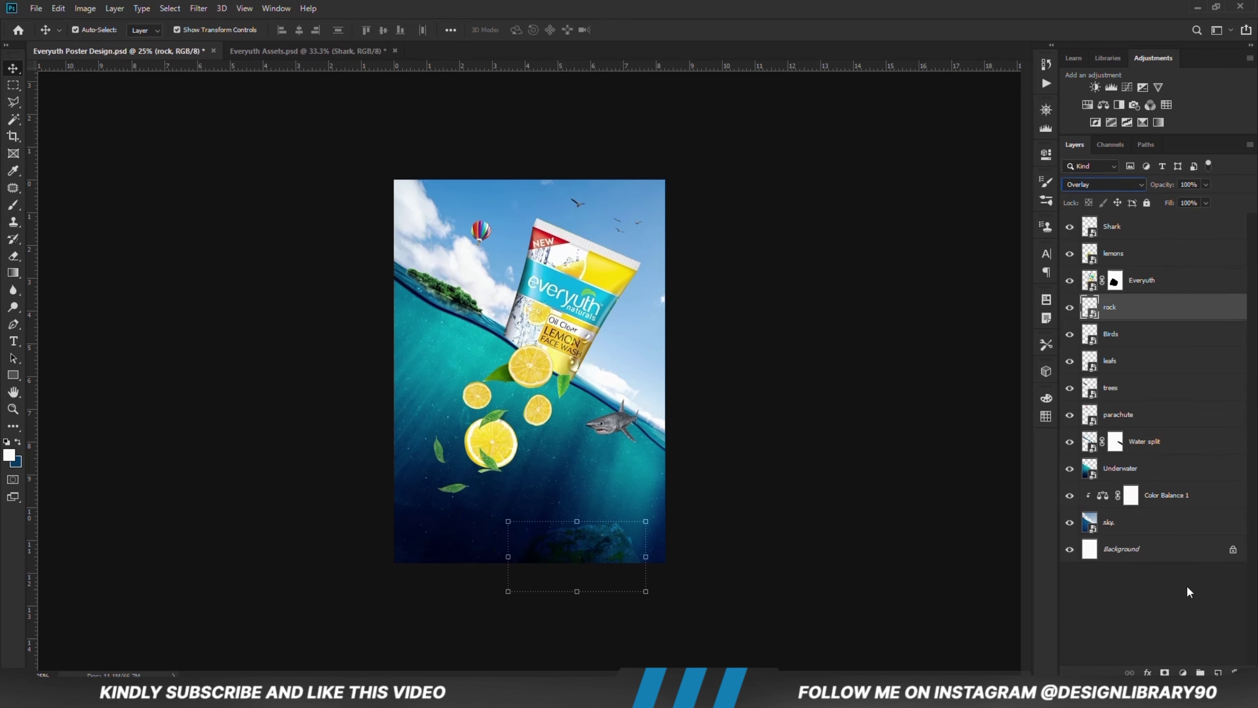
- Add an Exposure adjustment layer clipped to the rock and lower its exposure strongly until the rock is black
left_click(1183, 673)
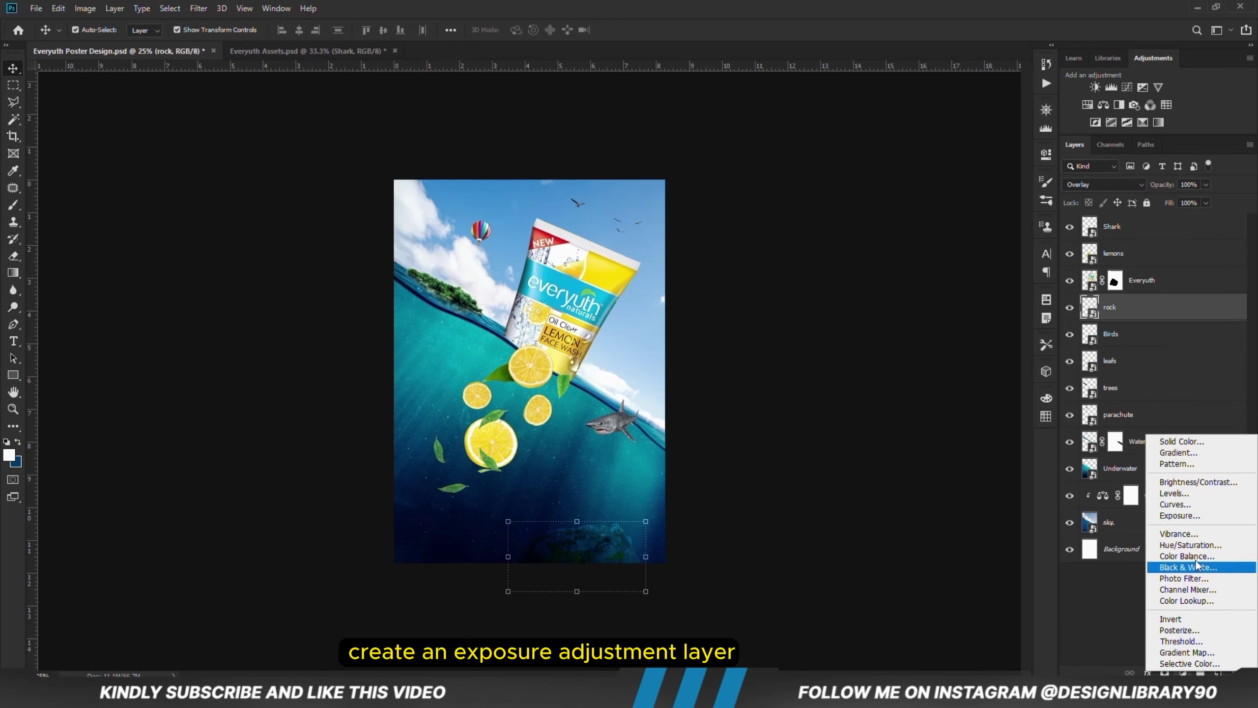
left_click(1184, 516)
left_click(933, 371)
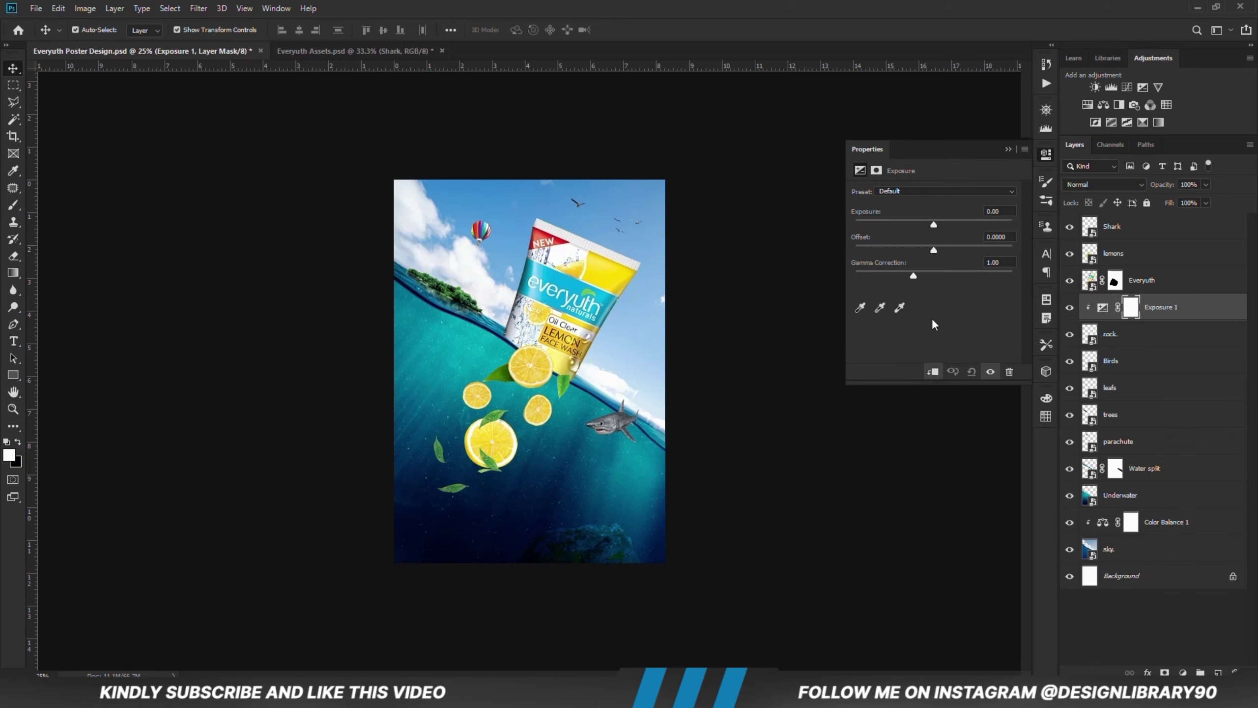
left_click_drag(879, 225, 873, 226)
left_click(1008, 149)
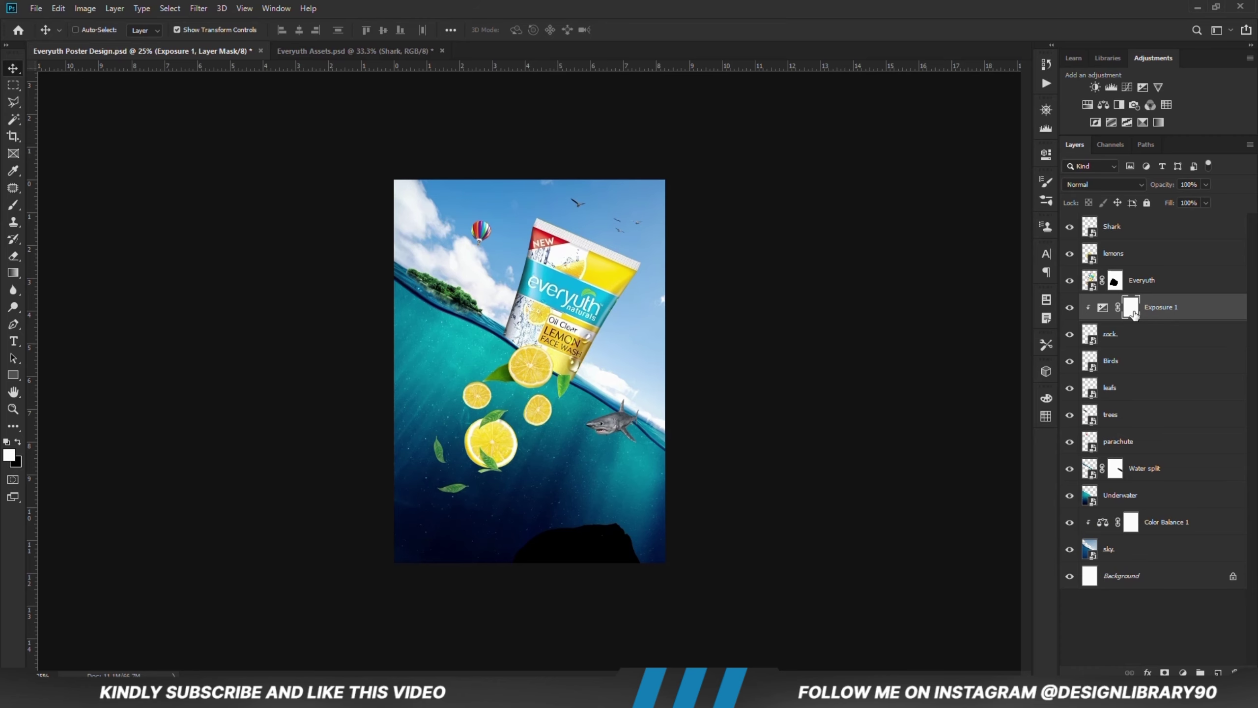
- Invert the Exposure layer's mask to black and prepare a white brush at 21% opacity
key("ctrl+i")
right_click(14, 205)
left_click(64, 204)
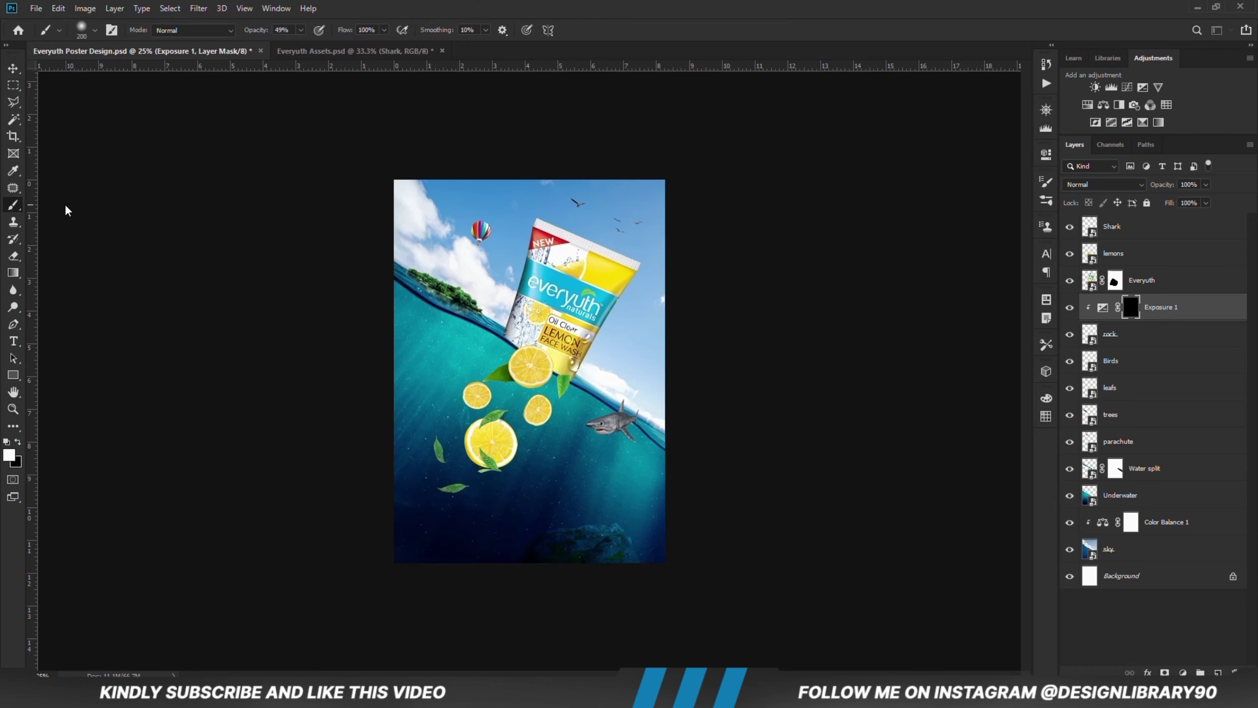
left_click(301, 30)
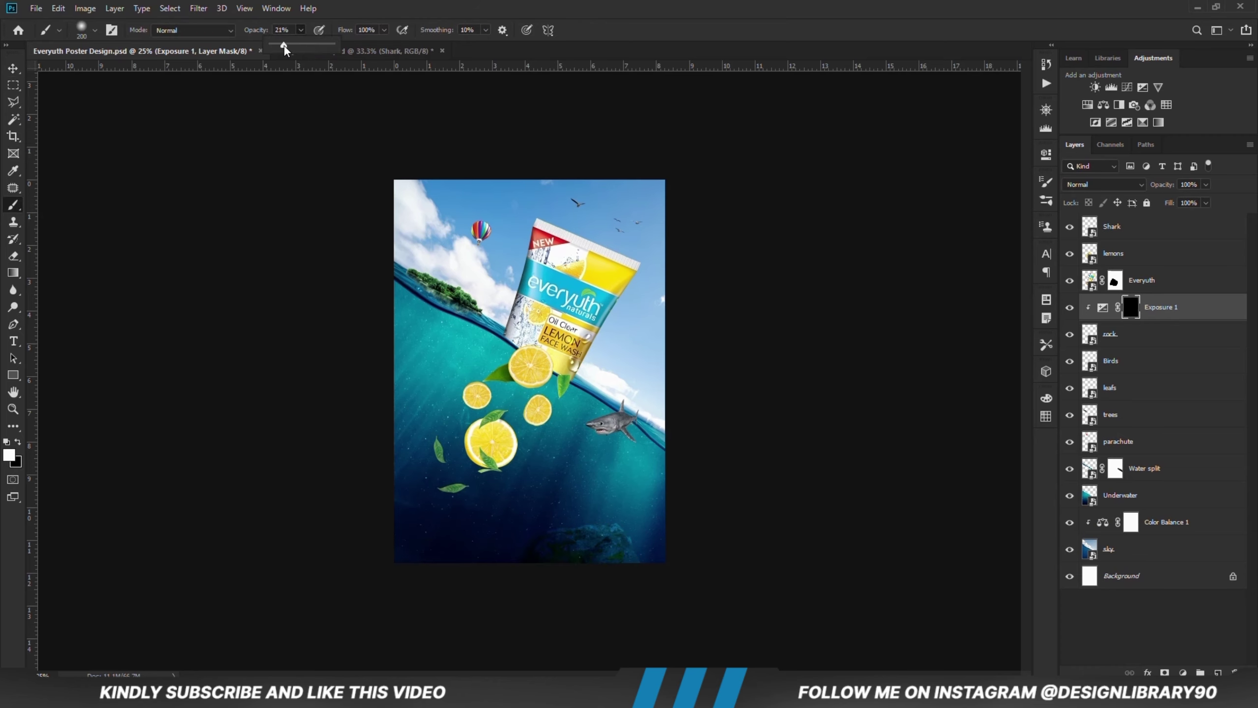
left_click(9, 455)
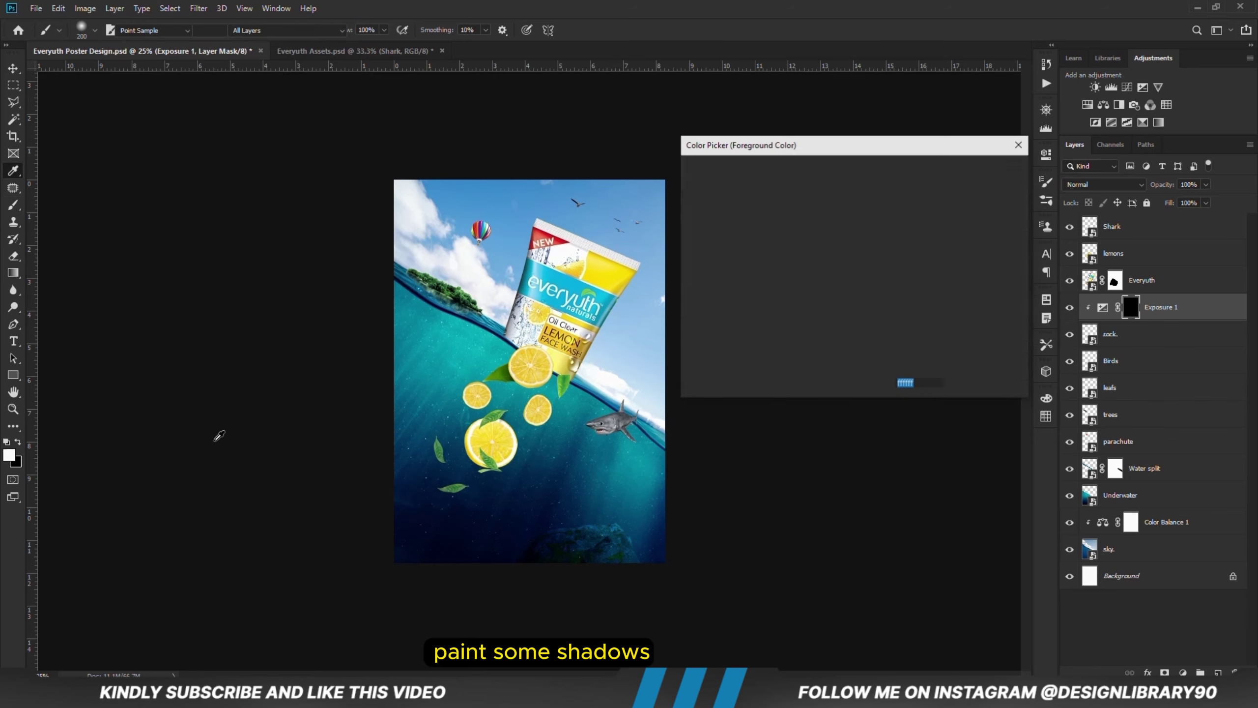
key("Return")
- Paint shadows over the rock on the mask with a 500 px brush and reduce the Exposure layer's opacity to 74%
key("]")
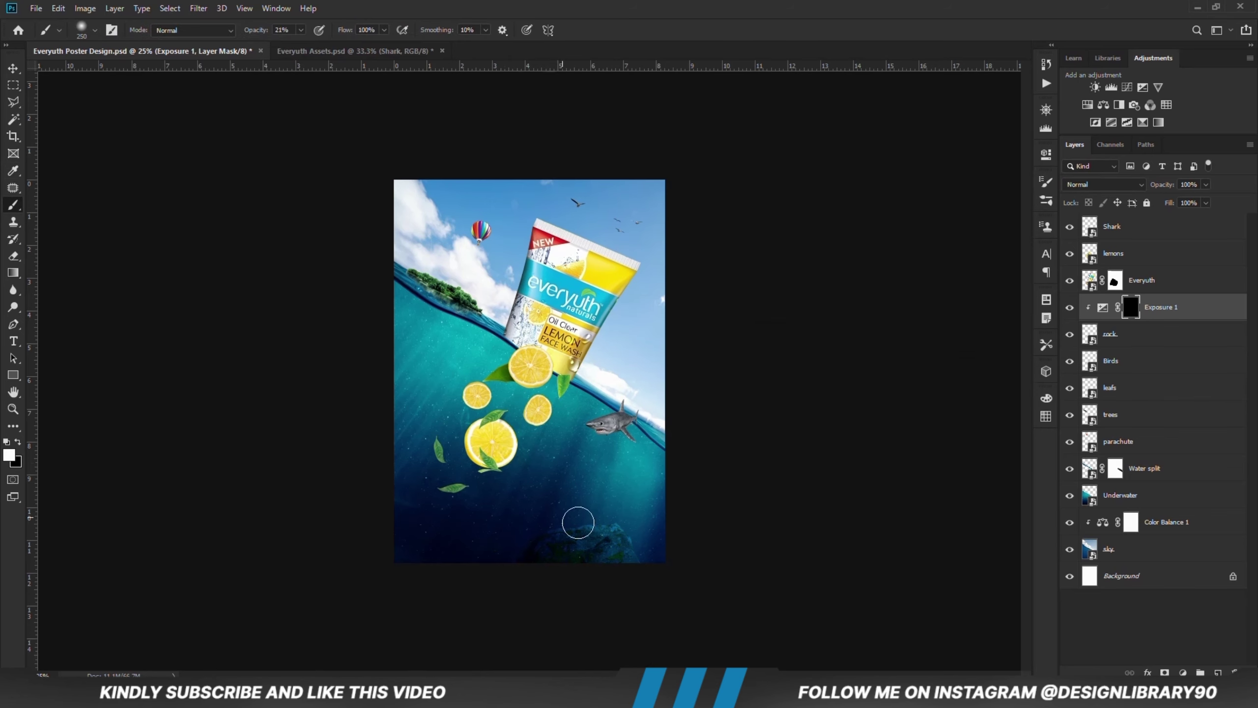
key("]")
key("]")
key("]")
key("]")
key("]")
key("]")
key("[")
key("[")
key("[")
mouse_move(626, 587)
left_mouse_down()
mouse_move(540, 573)
mouse_move(551, 555)
mouse_move(651, 573)
mouse_move(540, 585)
mouse_move(618, 598)
left_mouse_up()
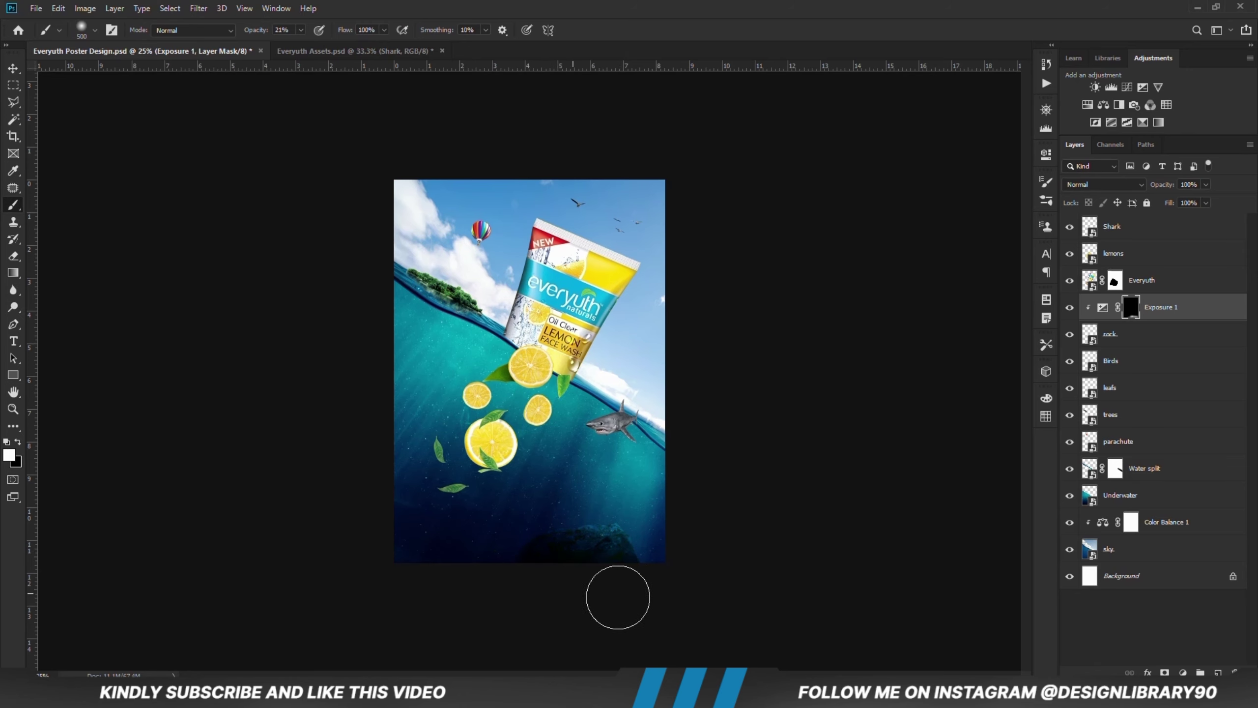
left_click(1069, 308)
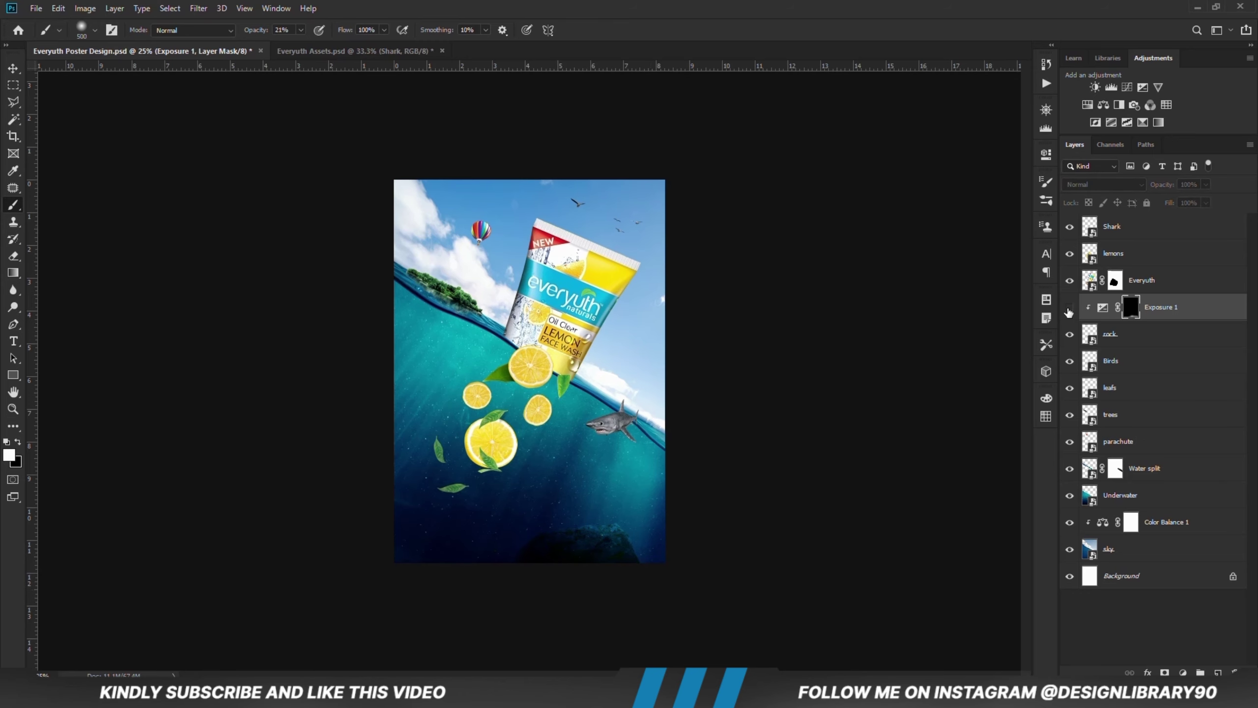
left_click(1069, 308)
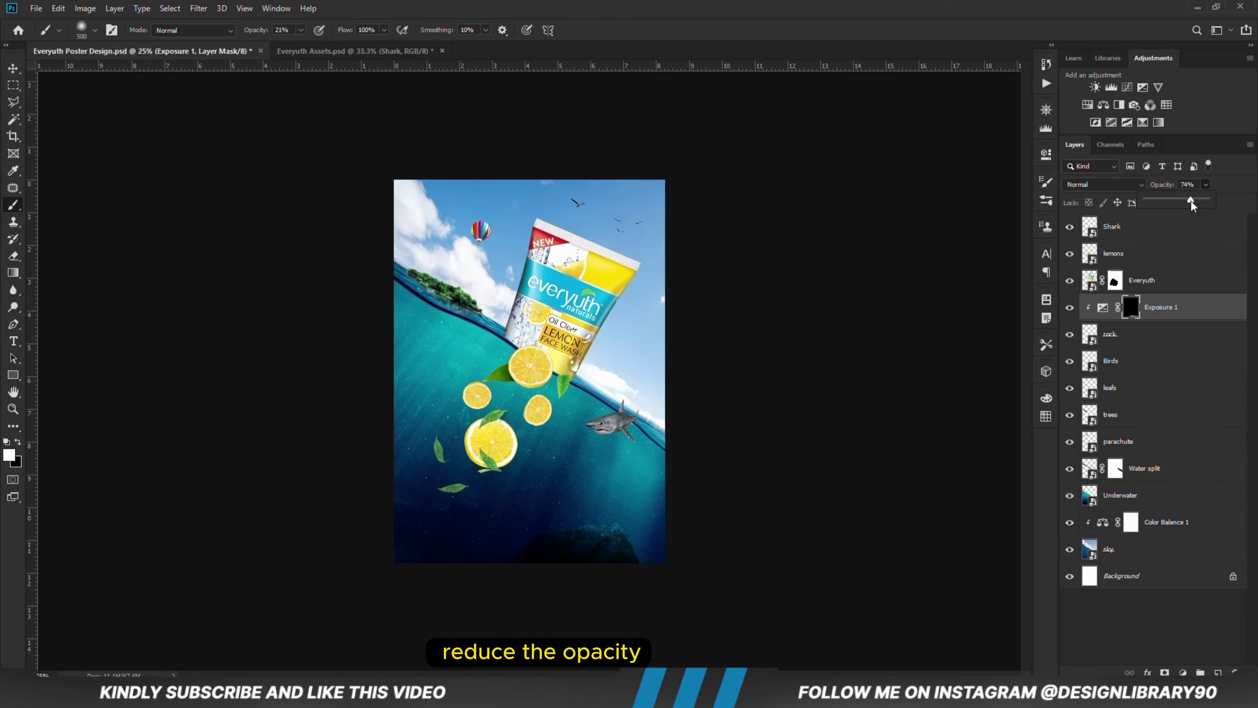
- Add a second Exposure adjustment layer clipped to the rock, raise its exposure to brighten the rock, and invert its mask to black
left_click(1183, 673)
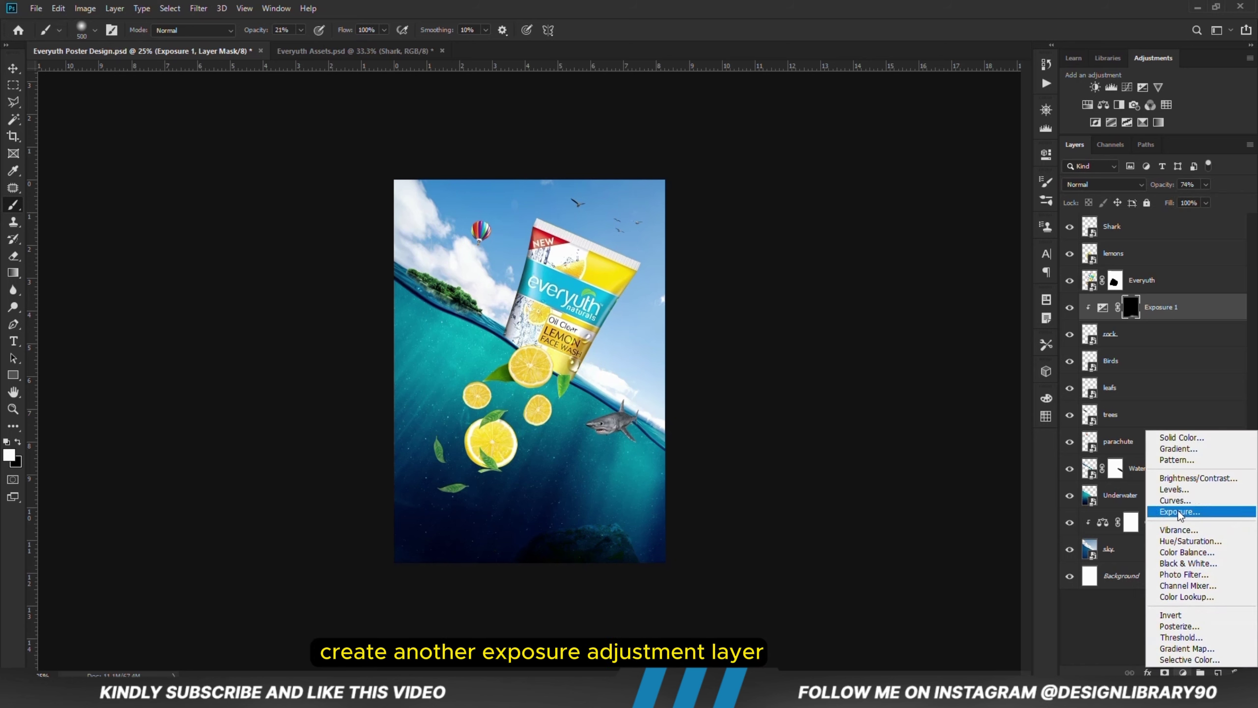
left_click(1180, 514)
left_click(932, 372)
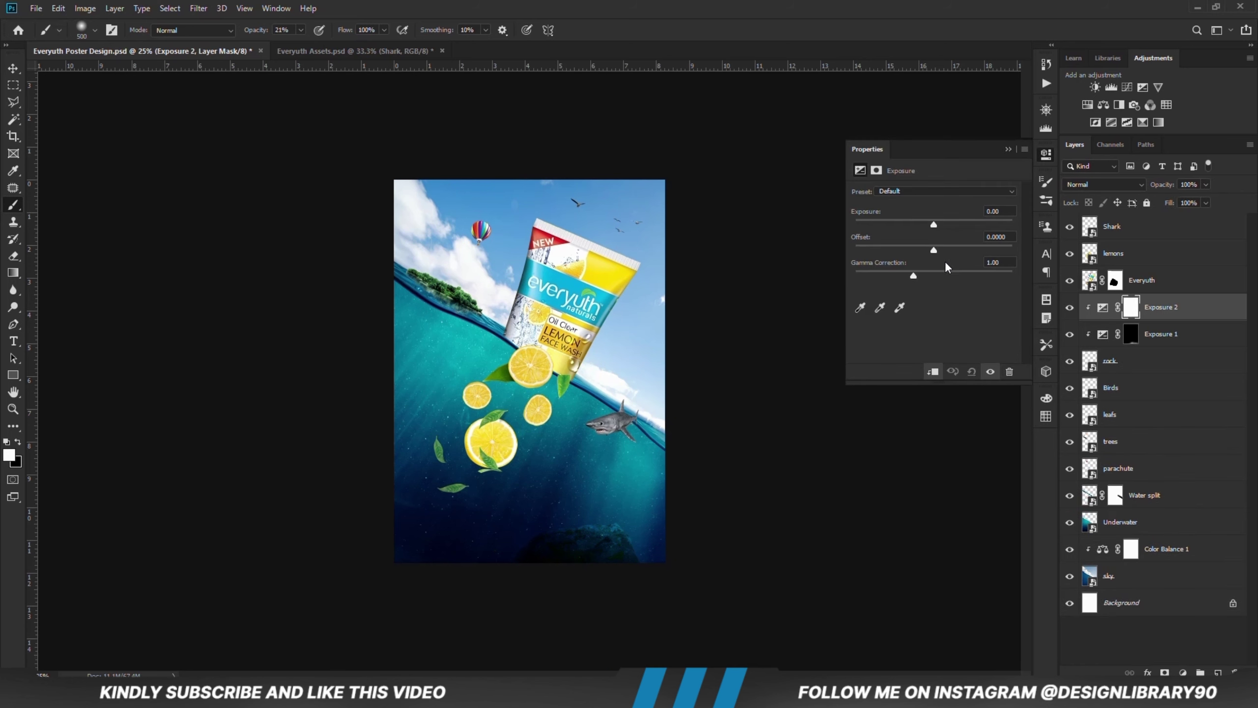
left_click(1009, 149)
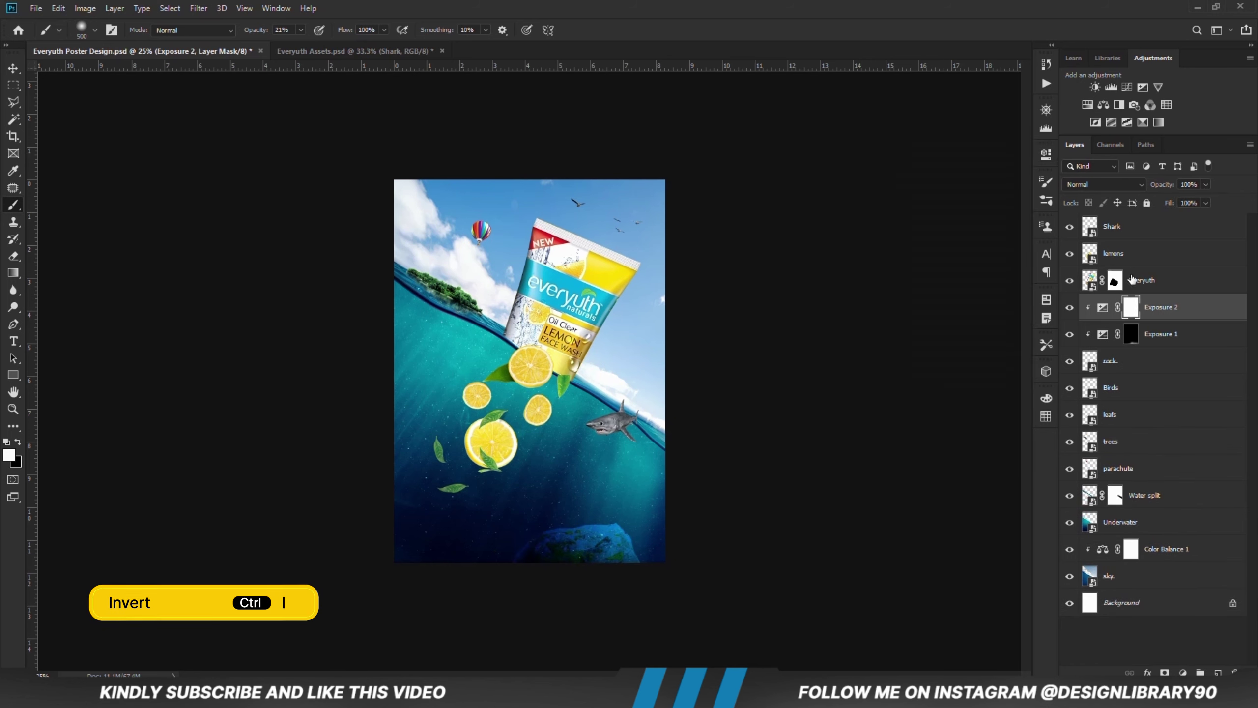
key("ctrl+i")
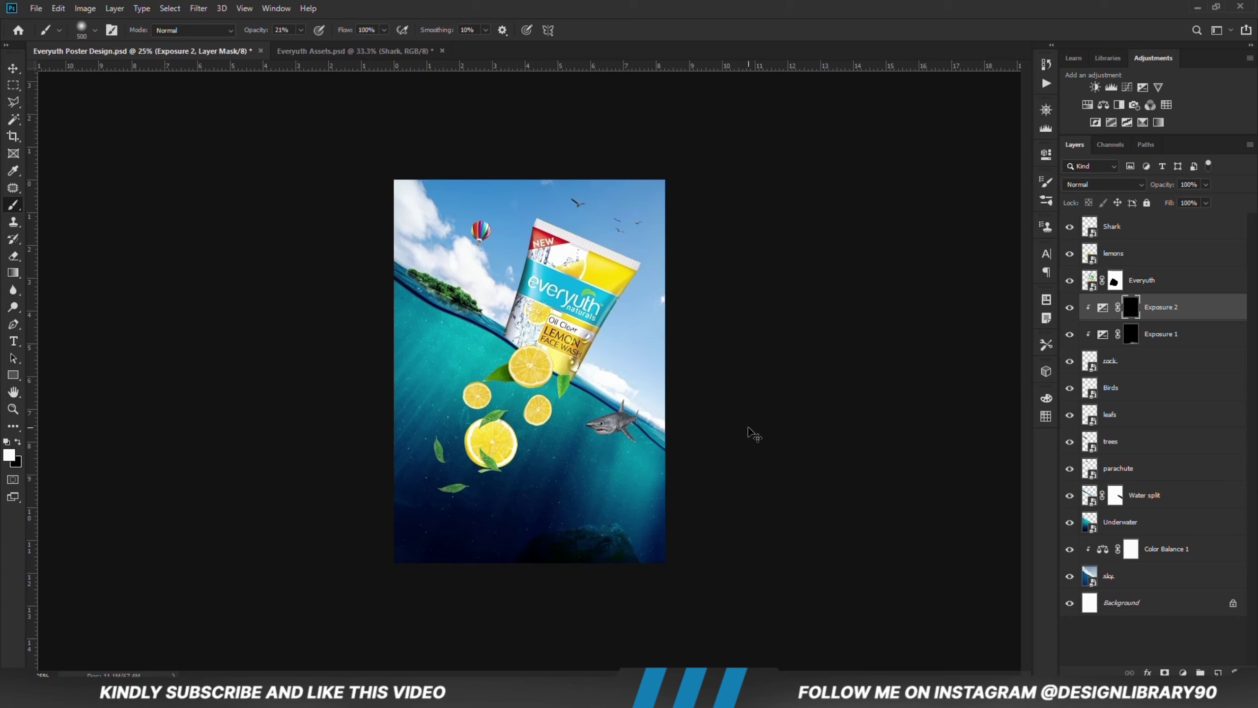
- Paint highlights on the rock through the second Exposure mask with a smaller brush, set that layer's opacity to 88%, and deselect it
left_click(300, 30)
key("bracketleft")
key("bracketleft")
key("bracketleft")
key("bracketleft")
left_click(1205, 186)
left_click(13, 67)
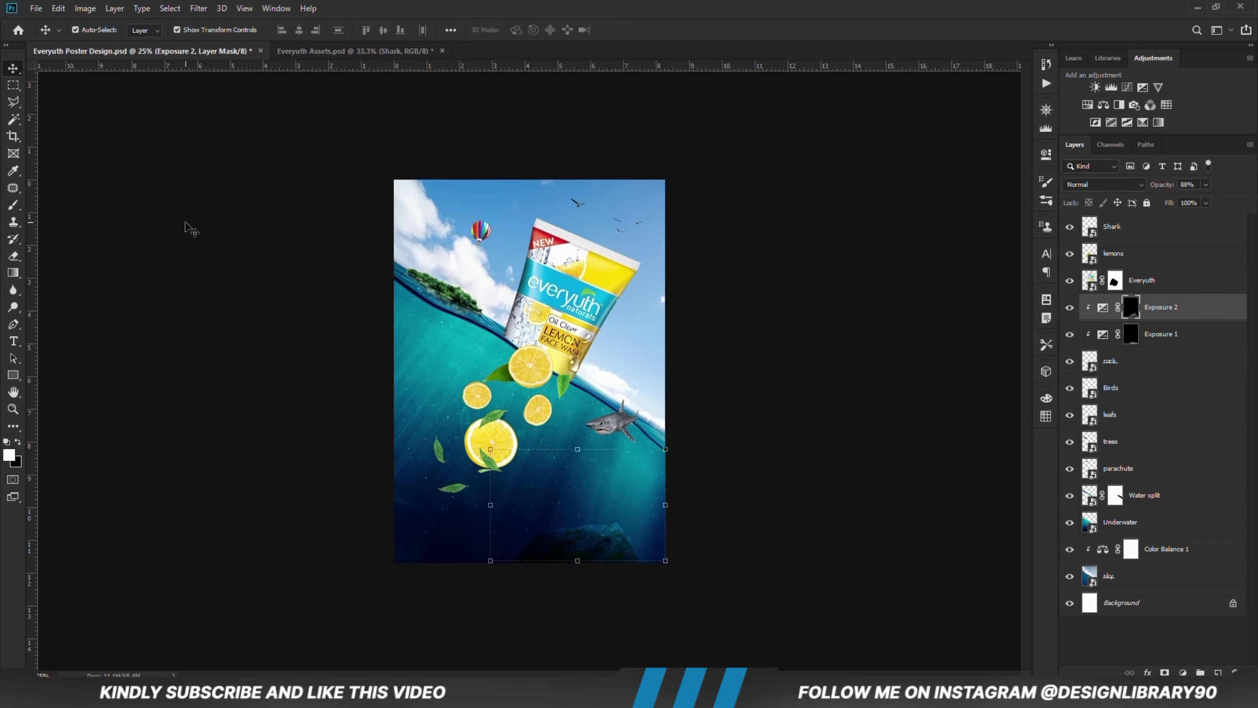
left_click(187, 222)
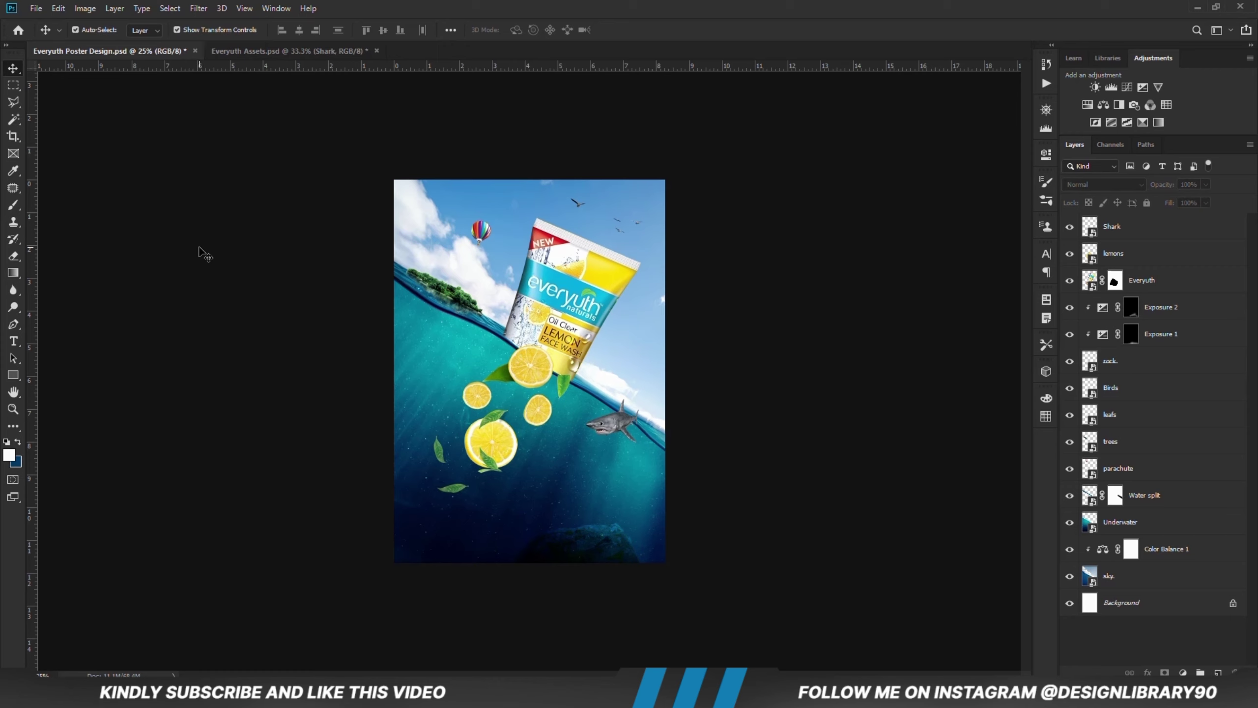
- Add a layer mask to the lemons layer and lower the layer's opacity to 13%
left_click(503, 370)
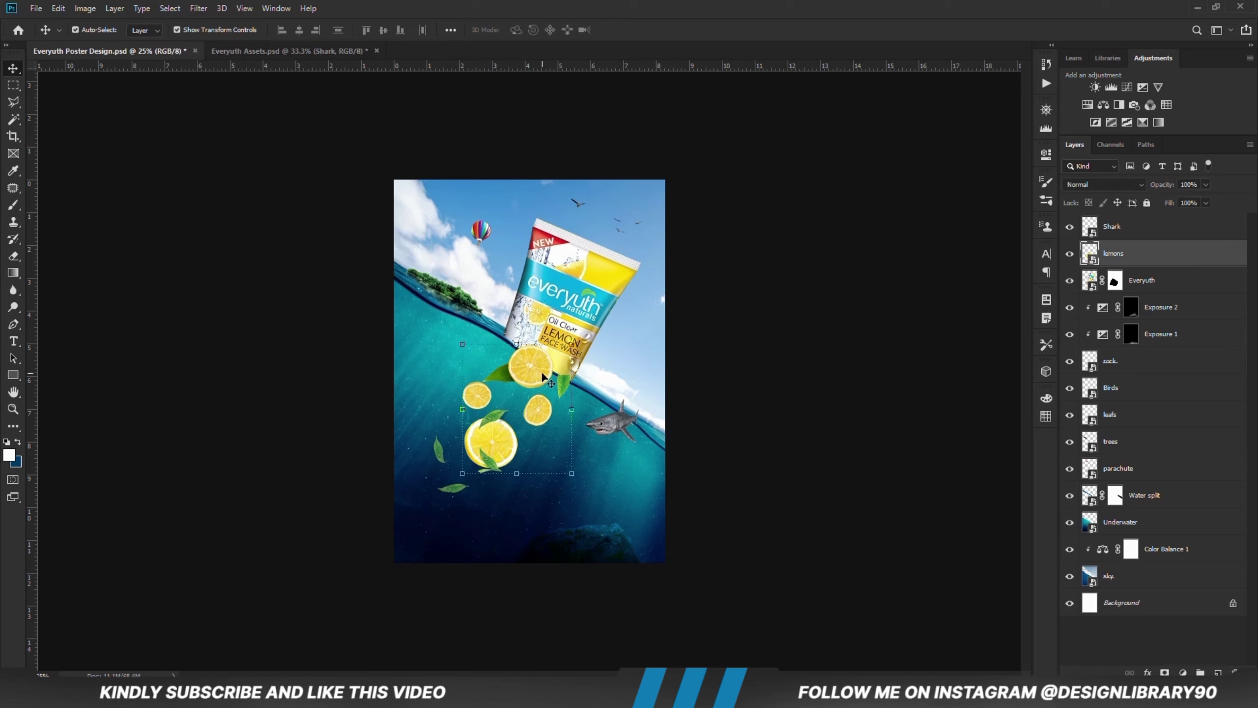
left_click(1069, 254)
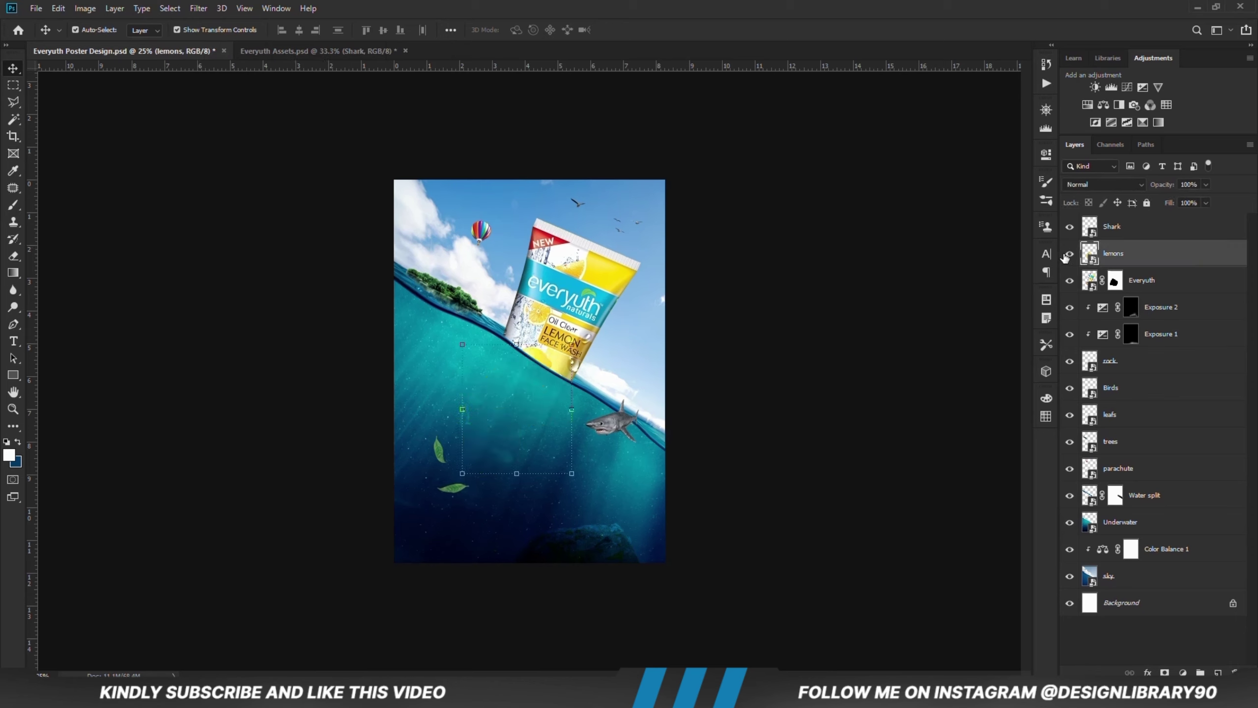
left_click(1069, 254)
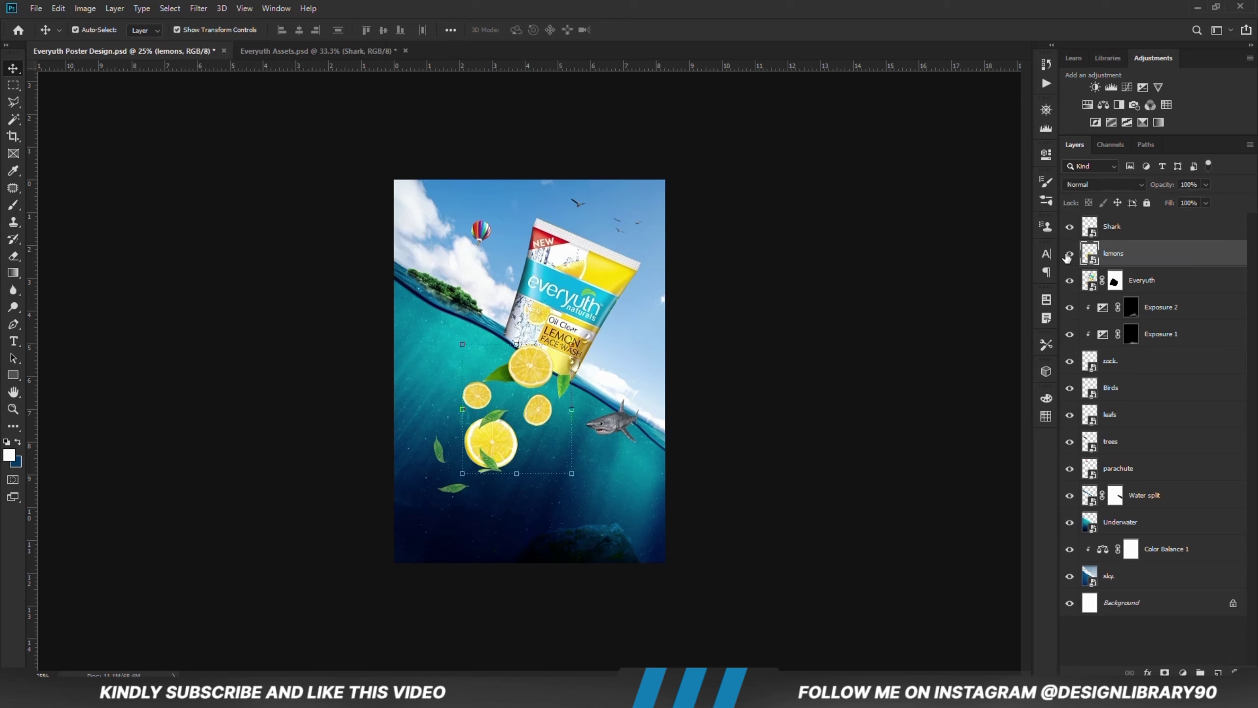
left_click(1165, 673)
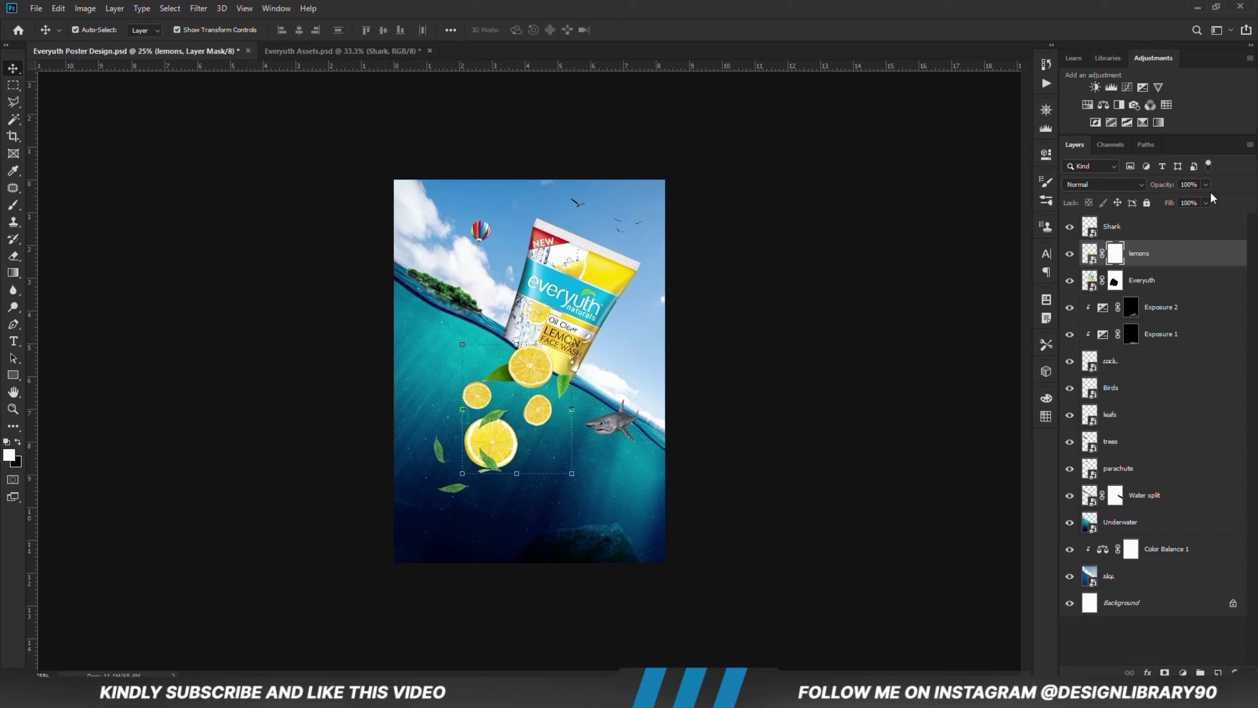
left_click_drag(1158, 198, 1154, 195)
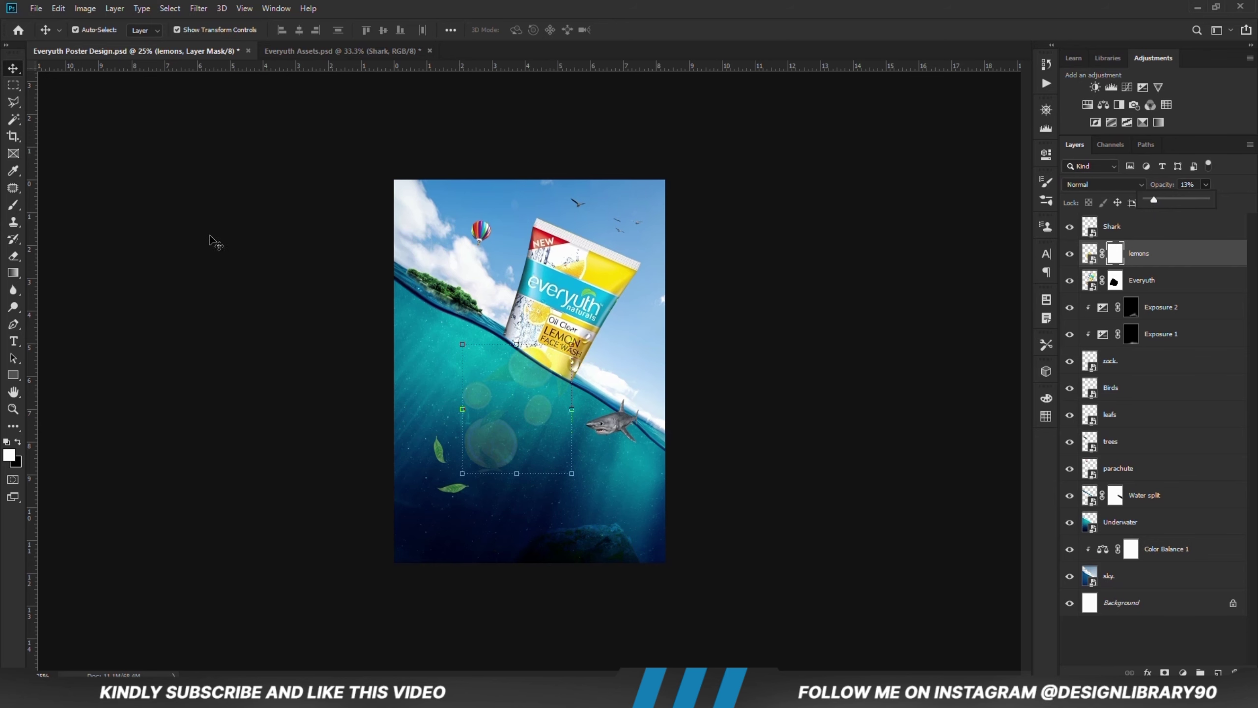
- Trace a Pen tool path along the waterline and around the lemon area overlapping the tube, and convert it to a selection
key("ctrl+plus")
key("ctrl+plus")
key("ctrl+plus")
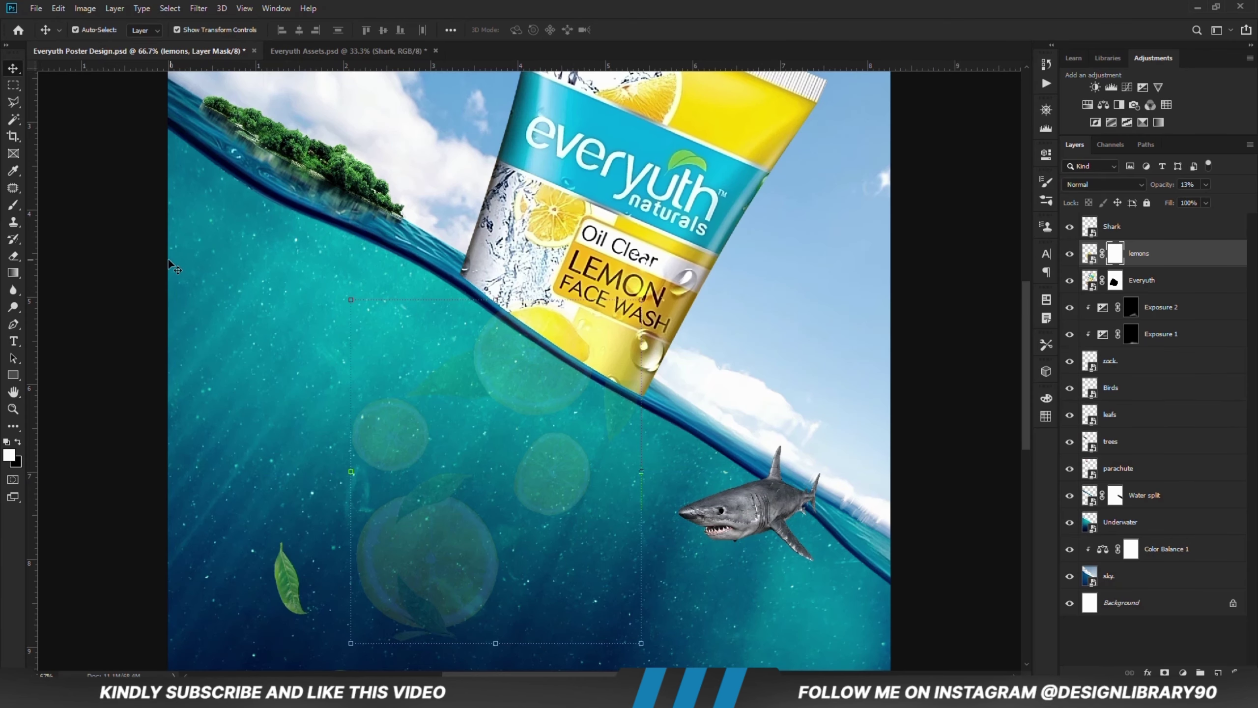
left_click(13, 324)
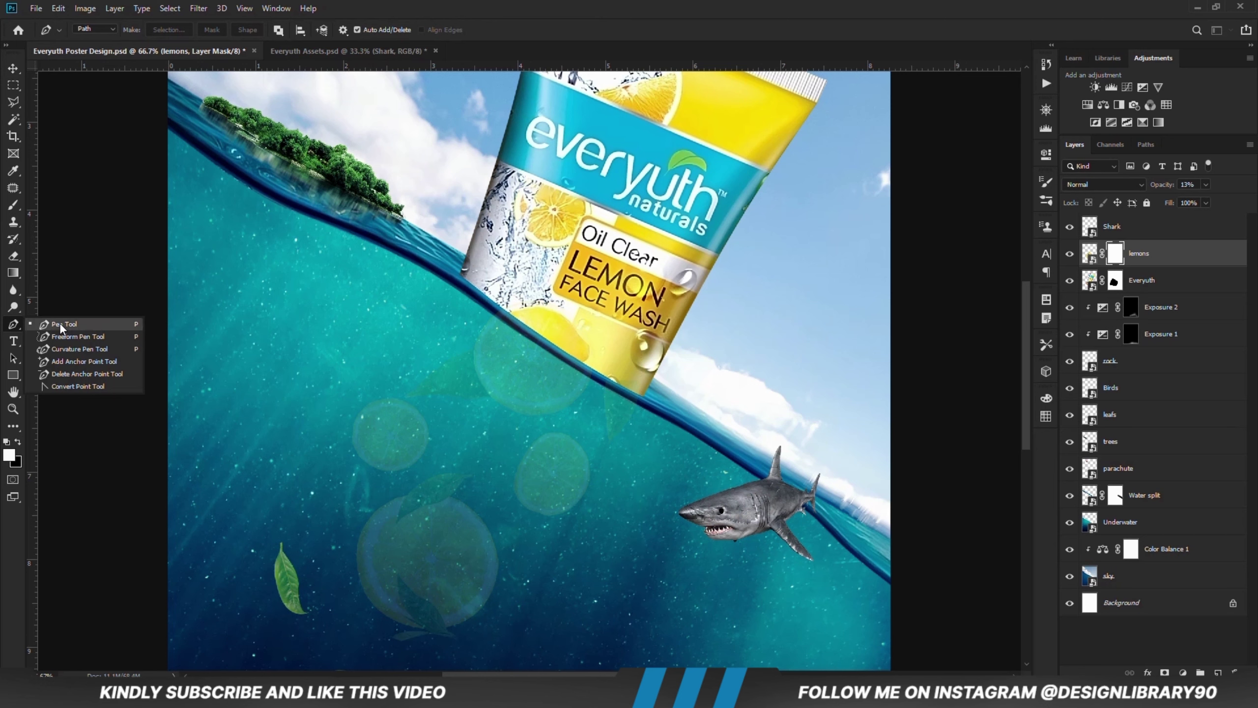
left_click(84, 328)
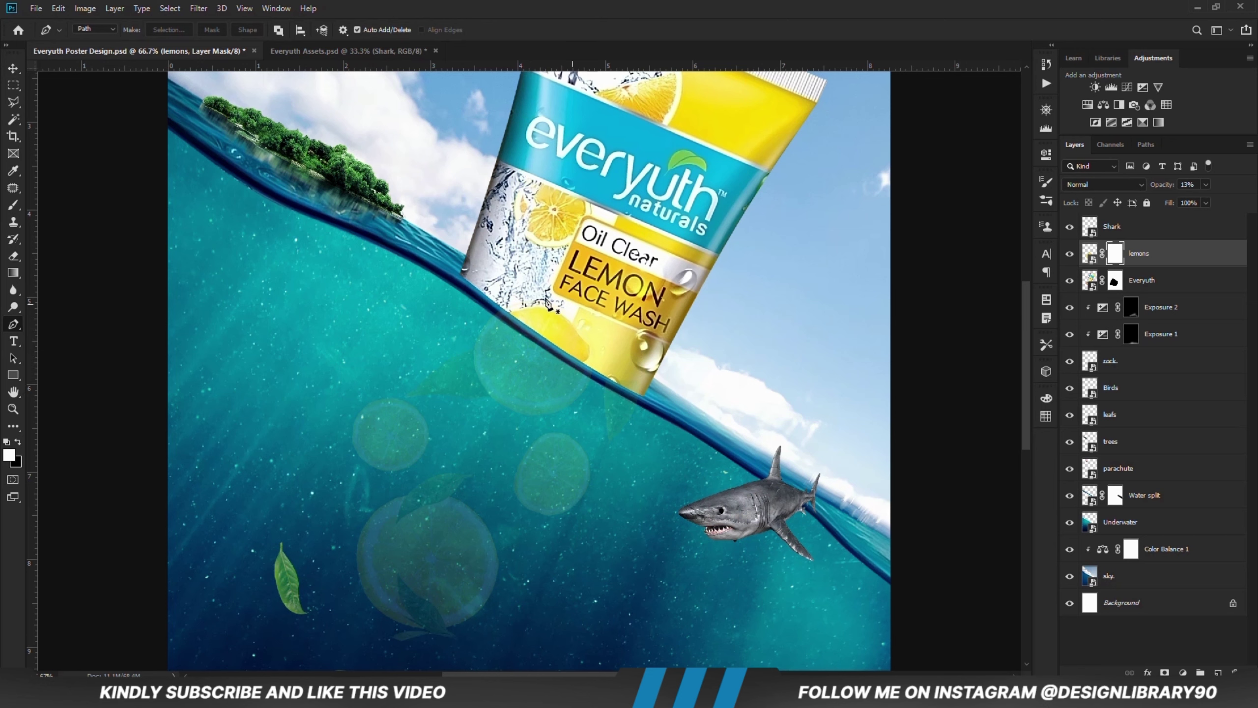
left_click(446, 276)
left_click(644, 407)
left_click(524, 333)
left_click_drag(526, 335, 521, 335)
left_click(644, 406)
left_click(718, 292)
left_click(508, 256)
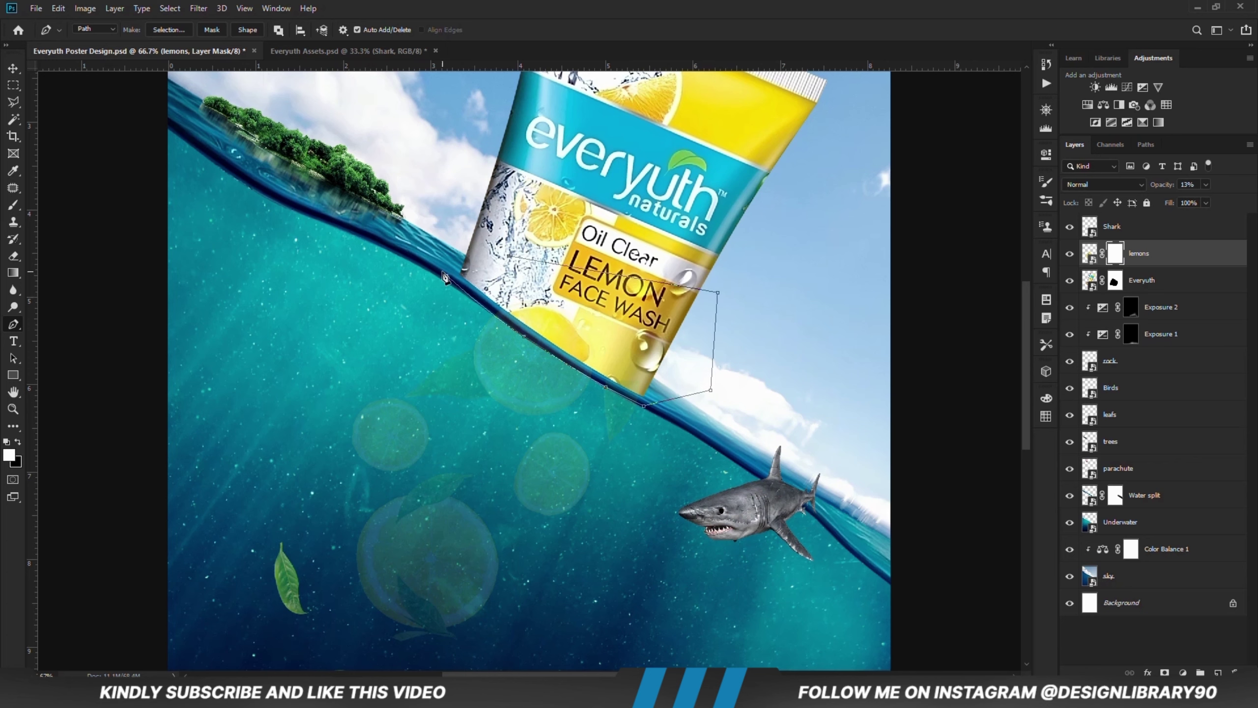
left_click(444, 277)
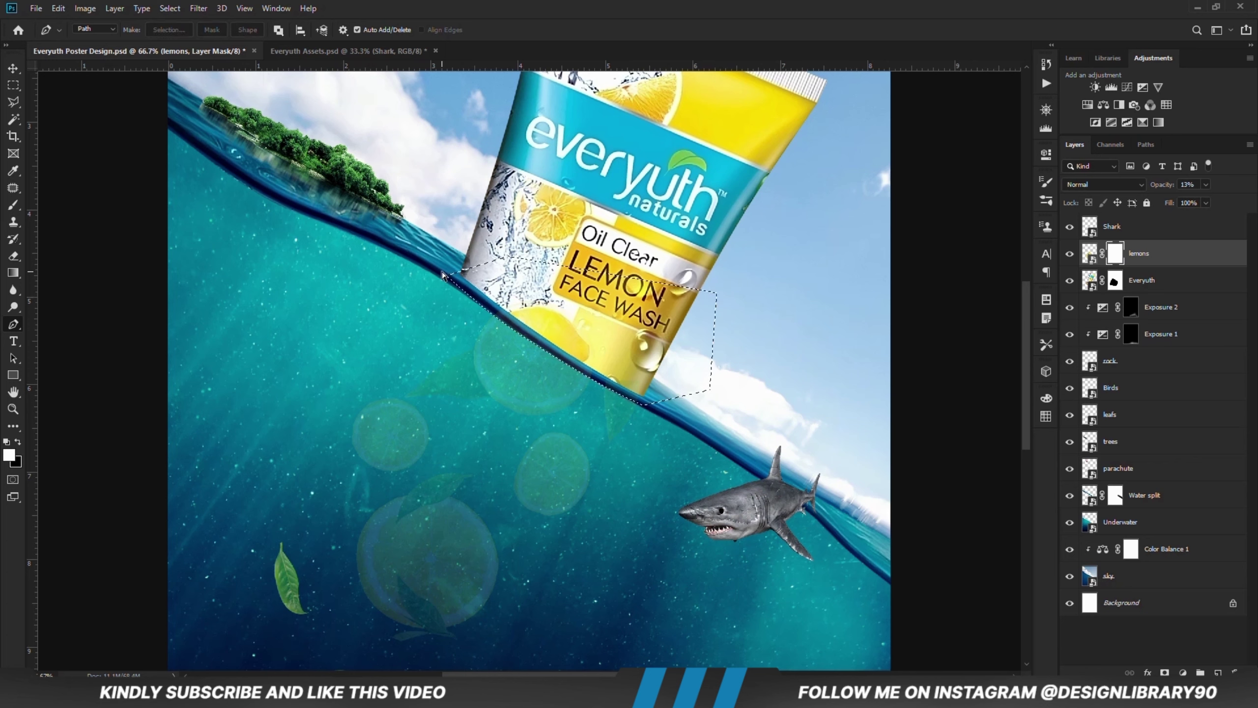
right_click(495, 294)
key("Escape")
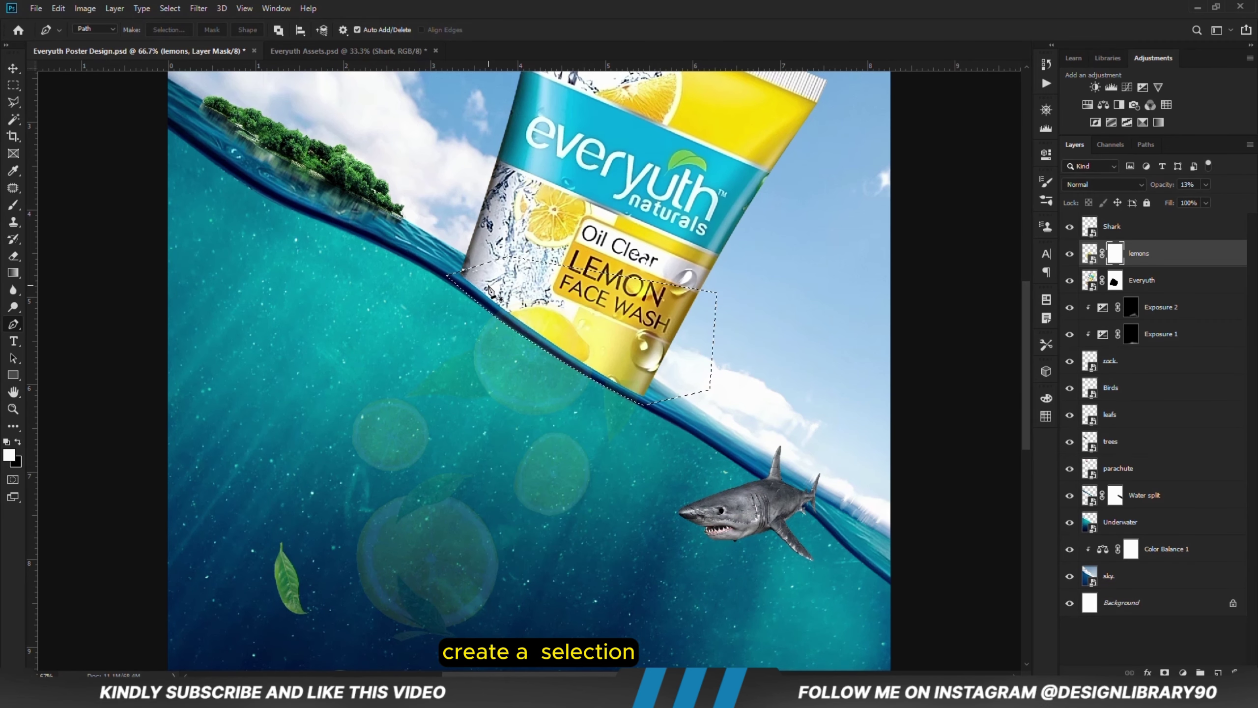
- Fill the selection on the lemons mask with the black background color, deselect, and restore the layer's opacity to 100%
right_click(13, 86)
left_click(62, 85)
right_click(589, 340)
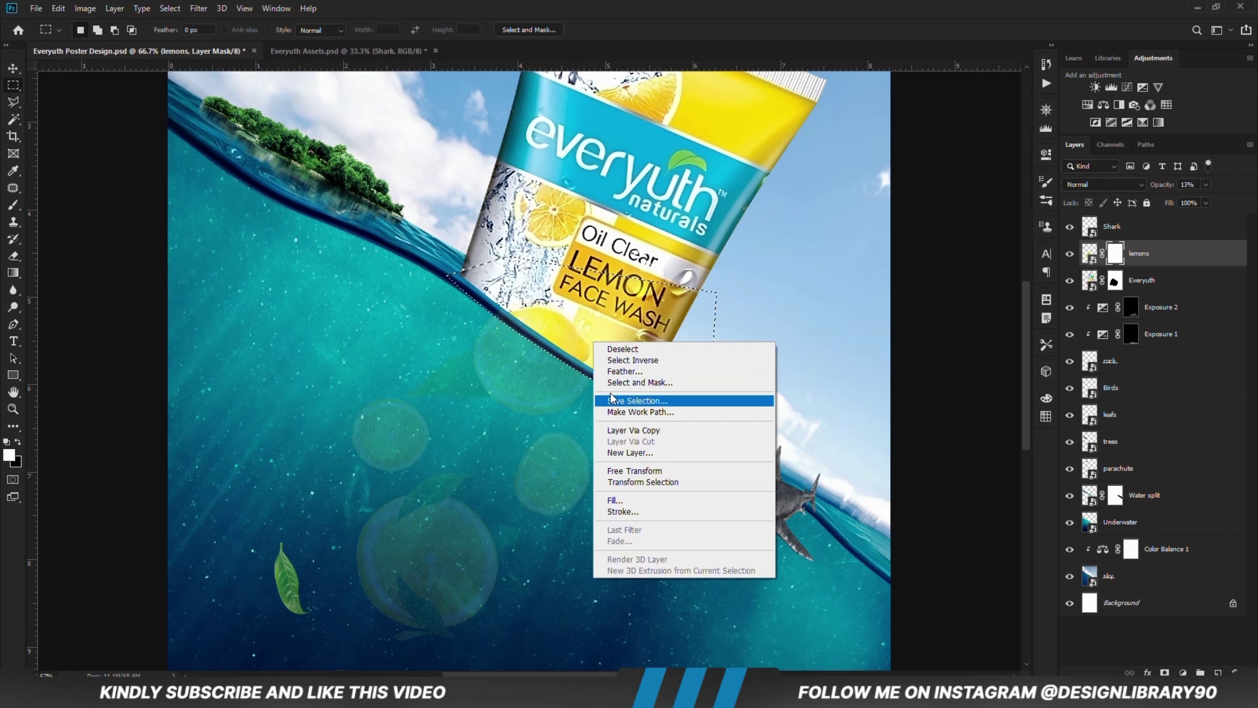
left_click(624, 502)
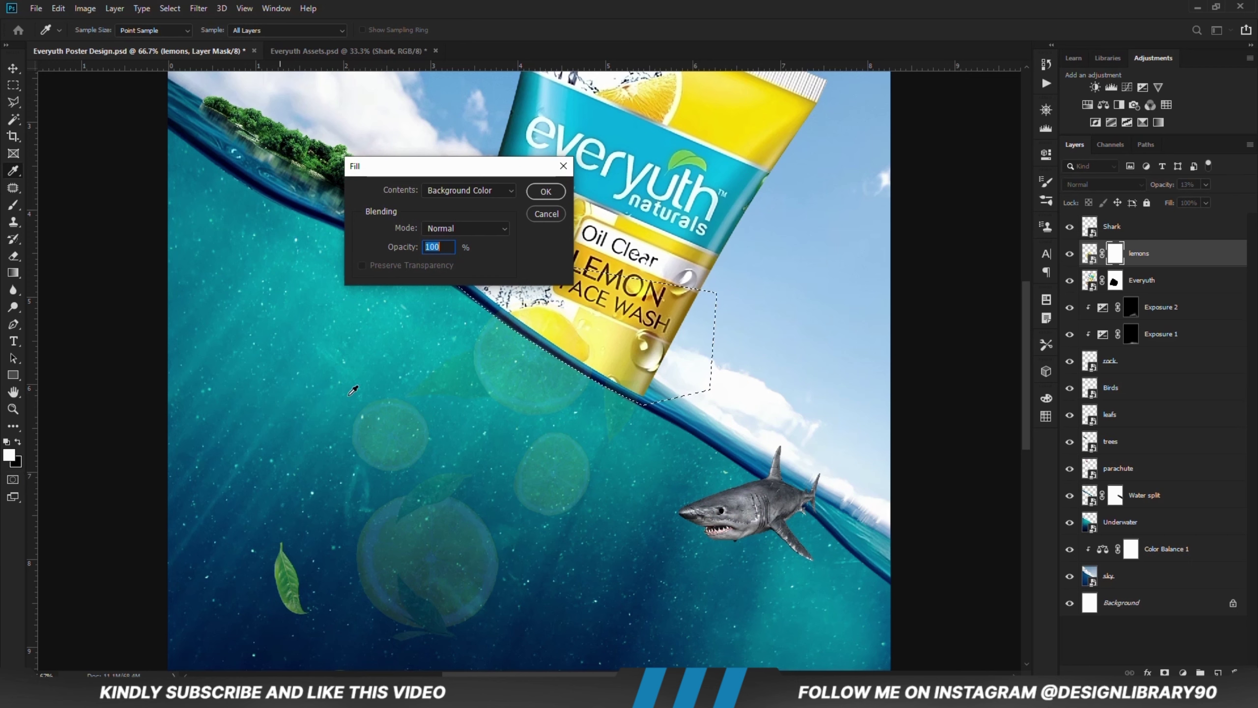
left_click(543, 194)
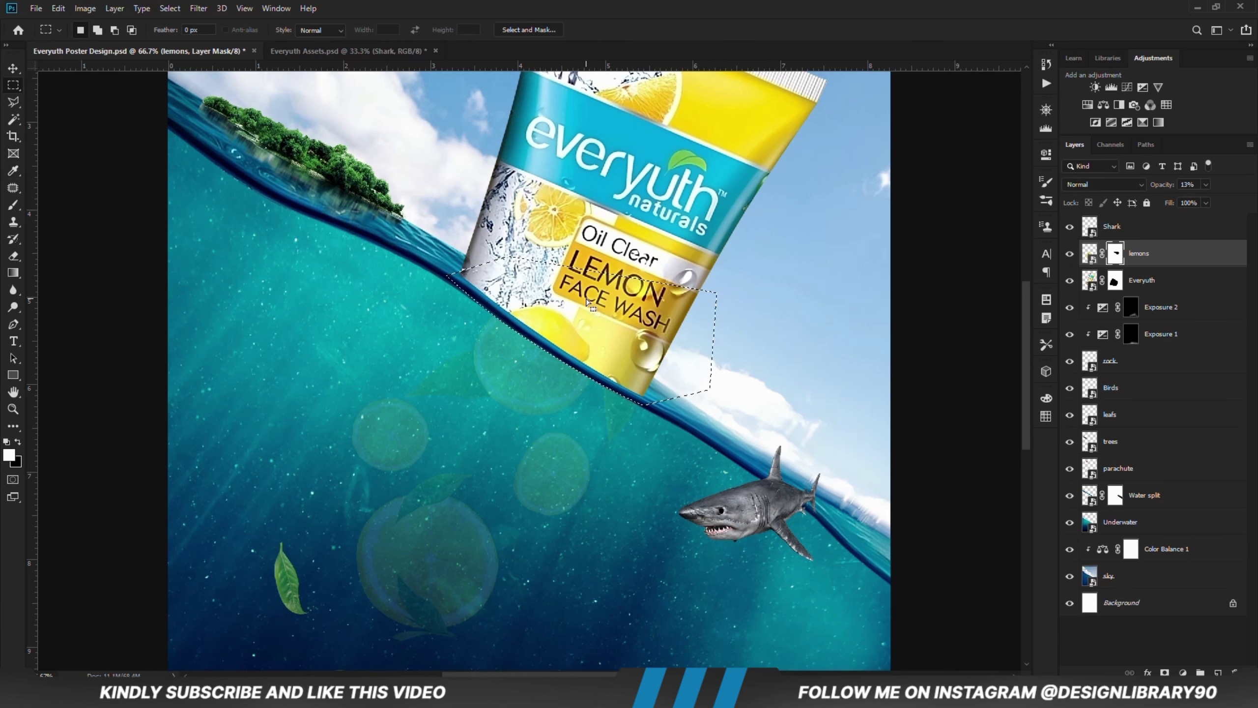
key("ctrl+d")
left_click_drag(1242, 212, 1251, 226)
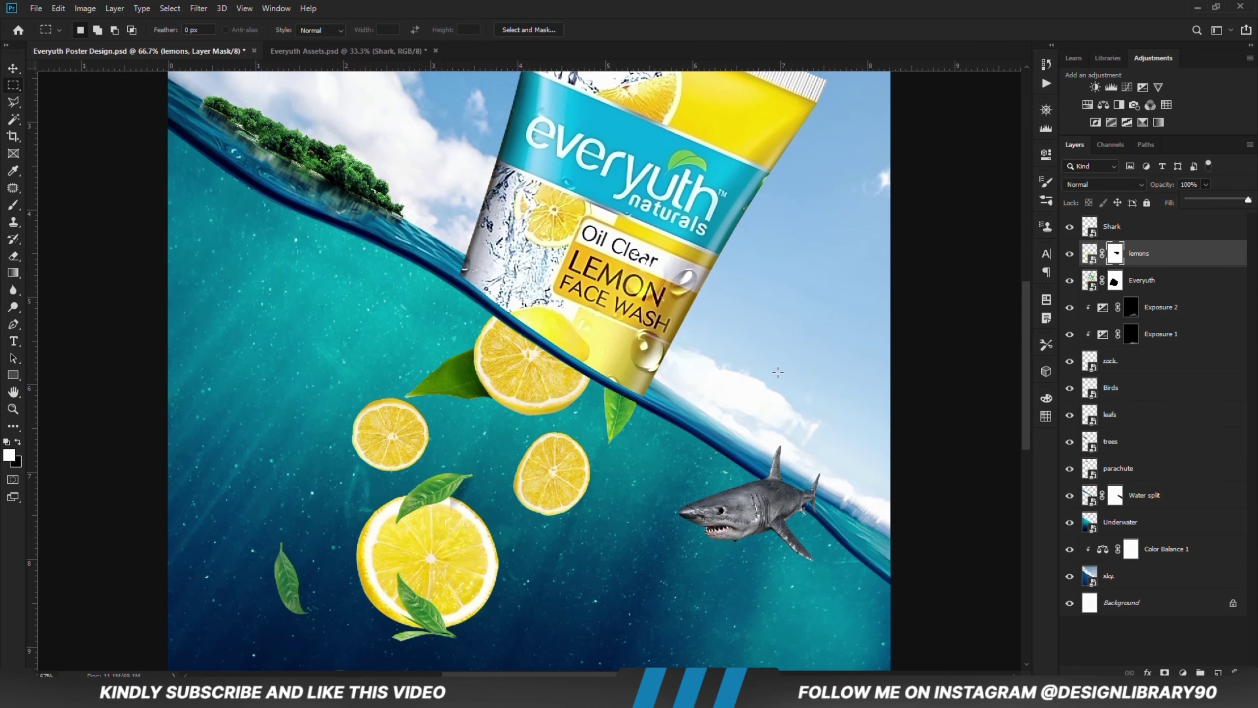
- Touch up the lemons mask where the upper lemon meets the waterline using a filled Polygonal Lasso selection, and deselect
key("ctrl+plus")
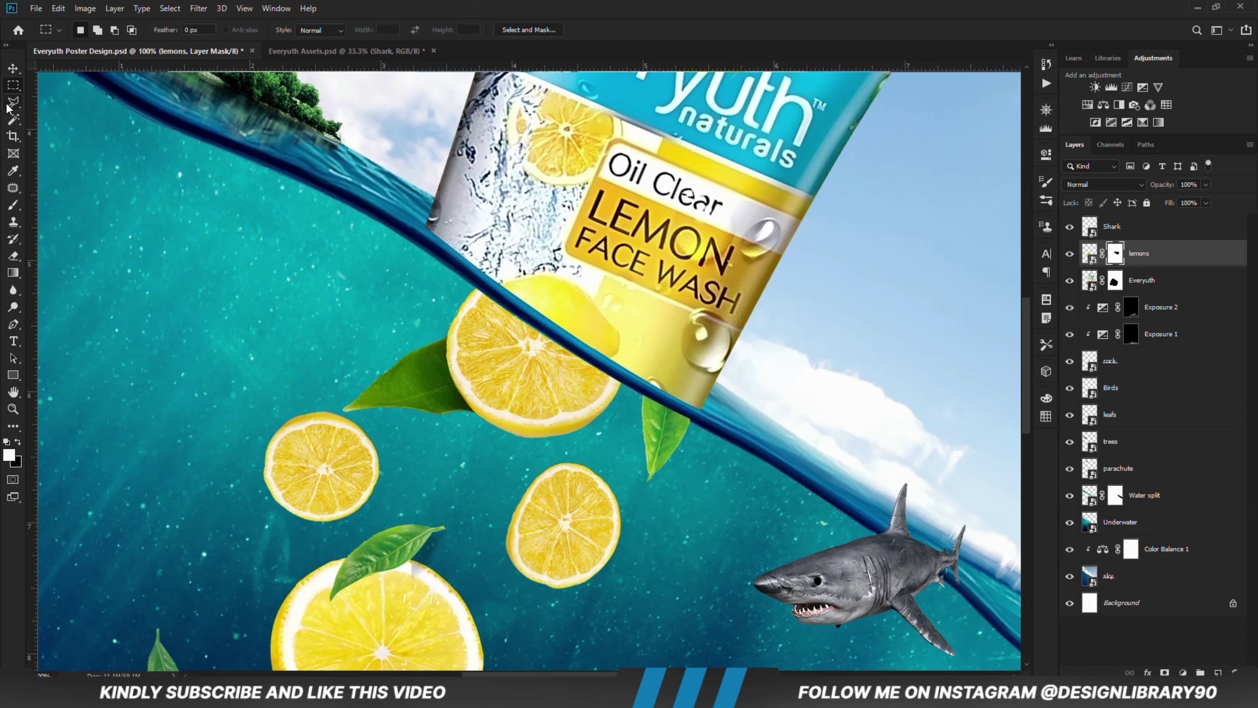
left_click_drag(8, 105, 65, 115)
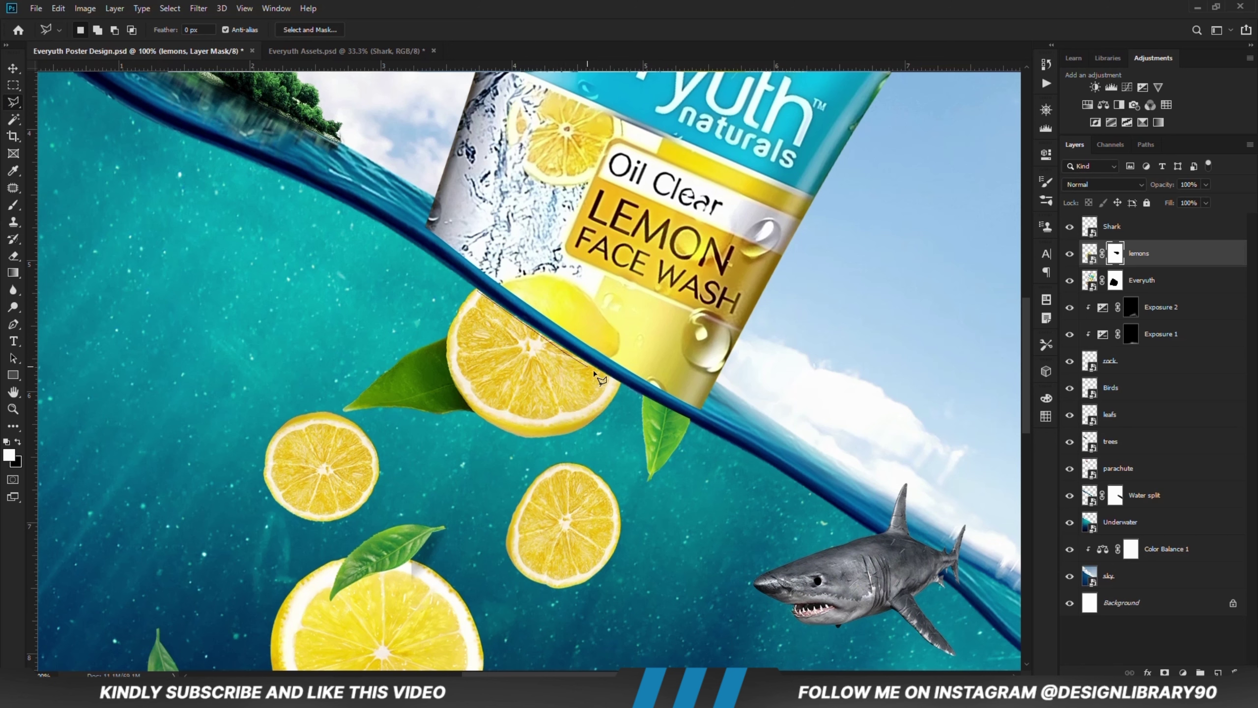
left_click(611, 377)
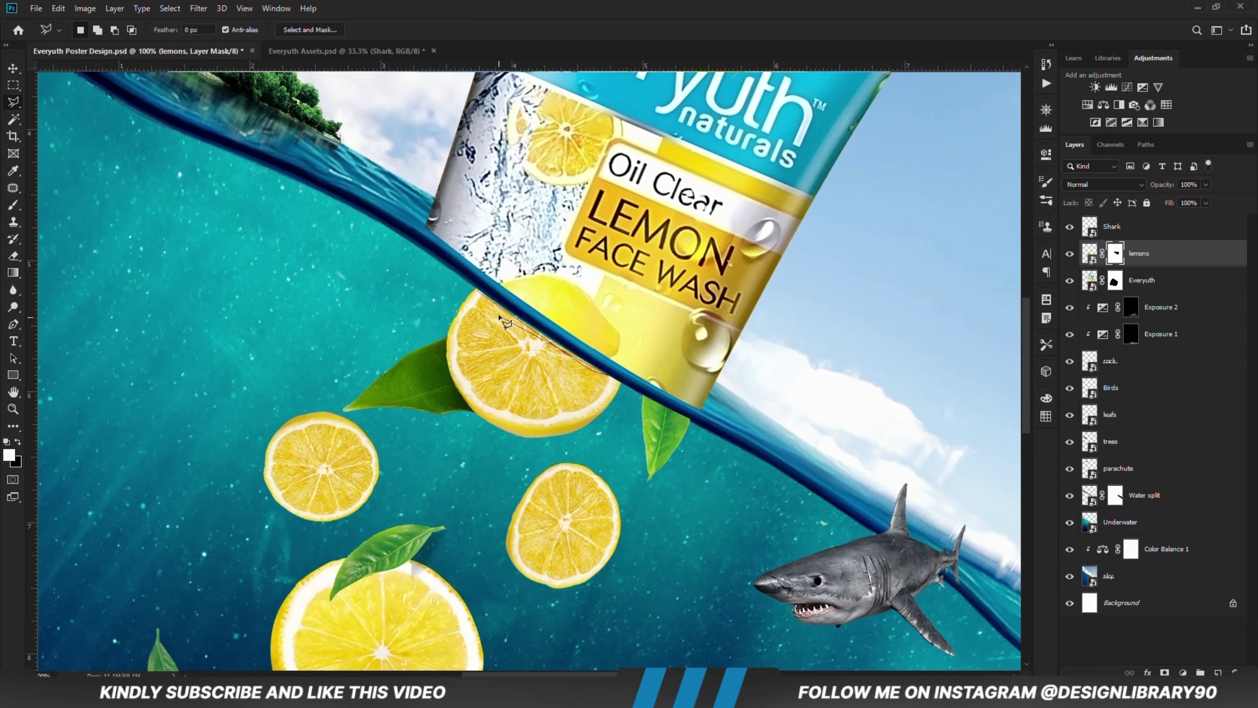
left_click(479, 293)
key("alt+BackSpace")
key("ctrl+d")
key("ctrl+0")
left_click(8, 71)
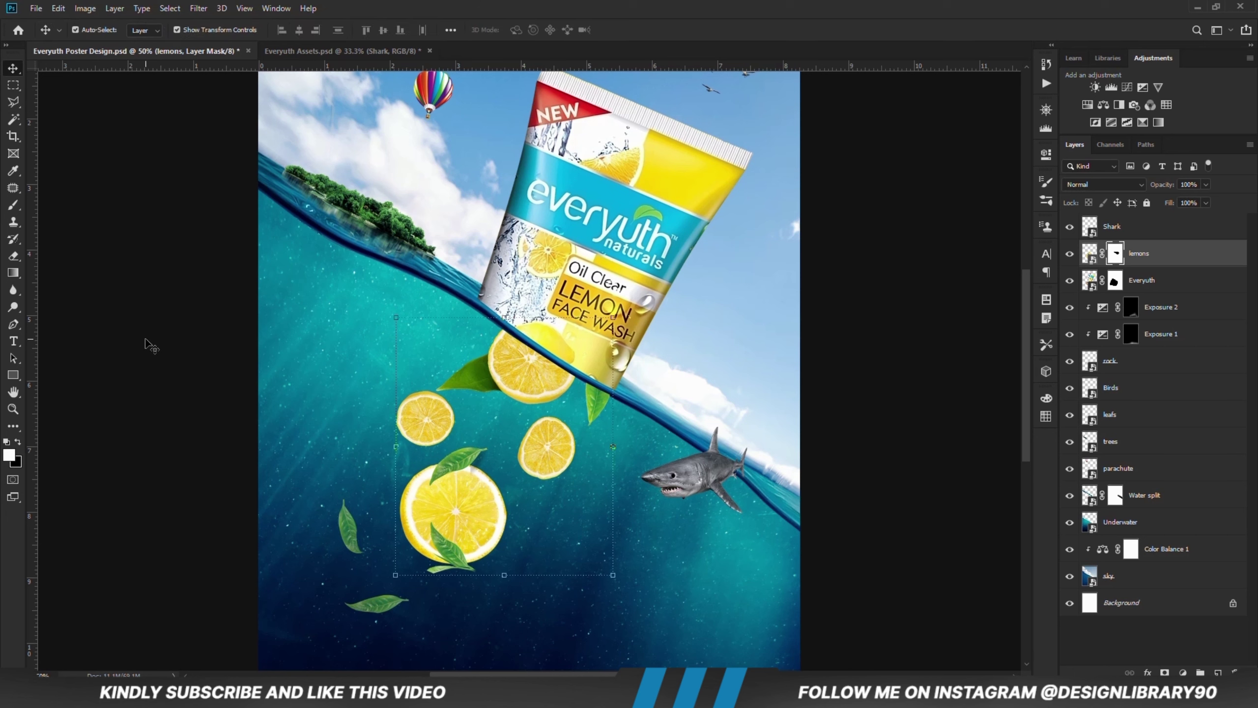
key("ctrl+2")
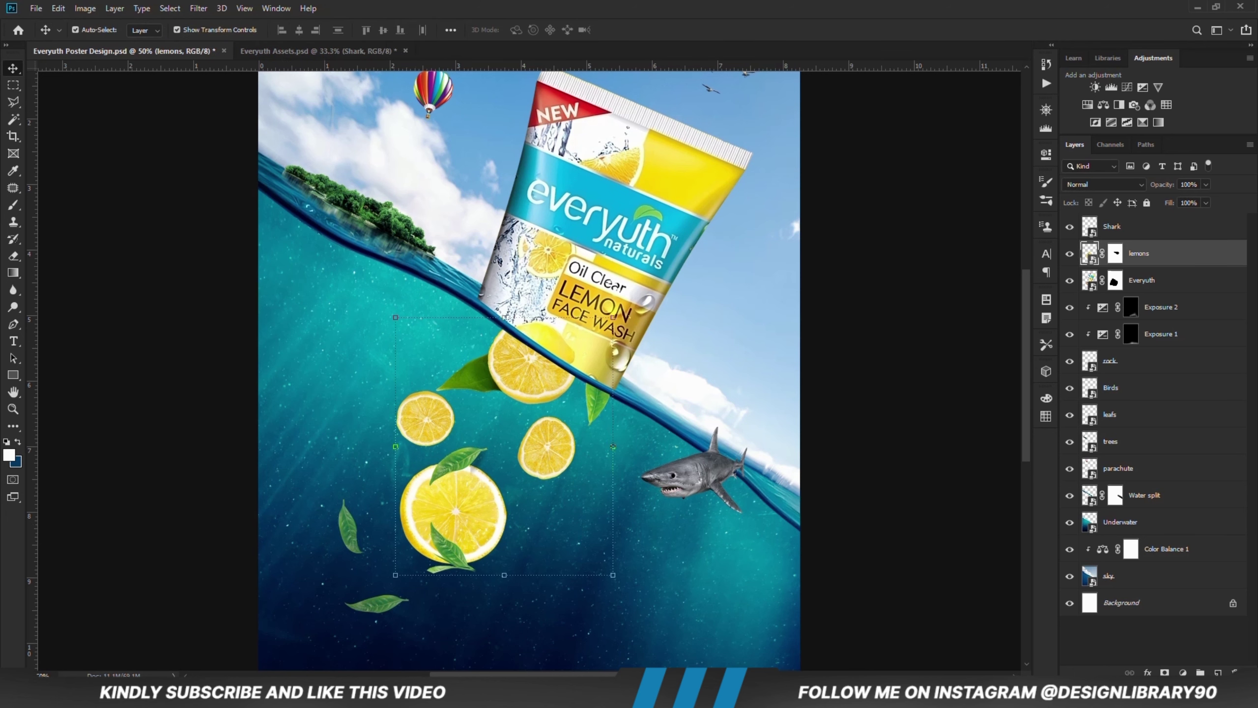
- Compare the poster with and without the lemons, and set the lemons layer's blend mode to Overlay
left_click(991, 368)
left_click(1070, 253)
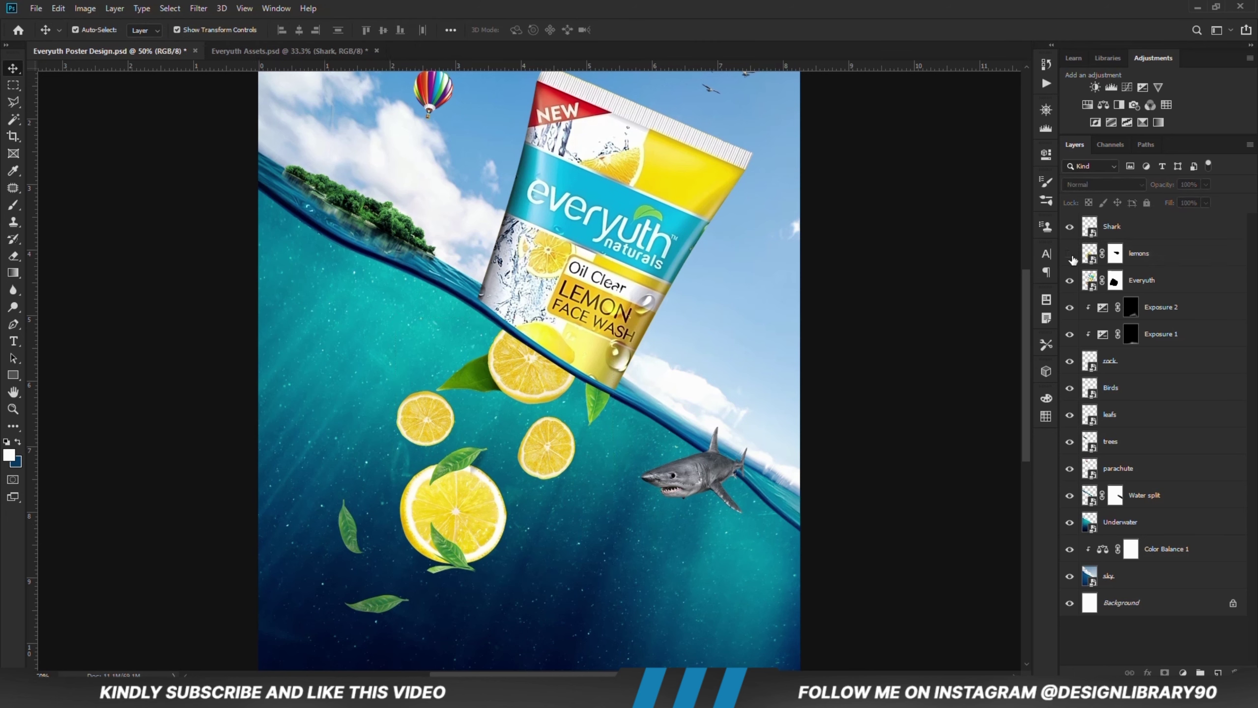
left_click(1070, 254)
left_click(1094, 256)
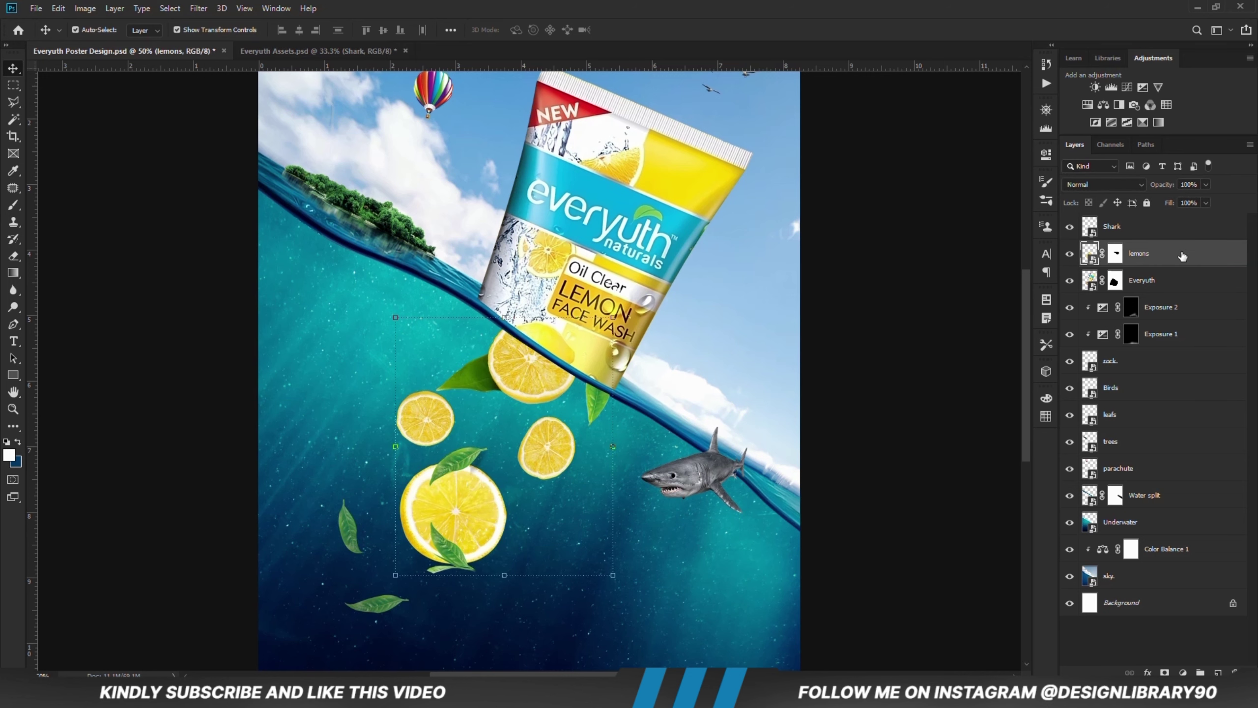
left_click(1109, 183)
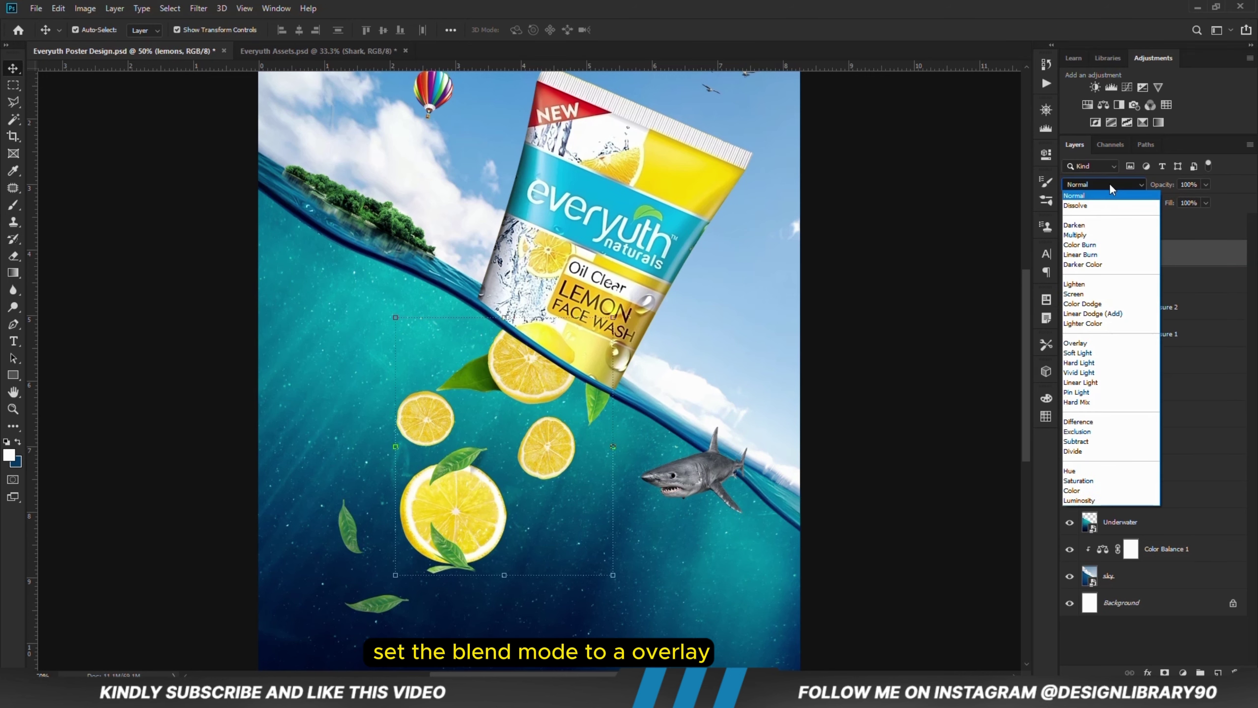
left_click(1090, 342)
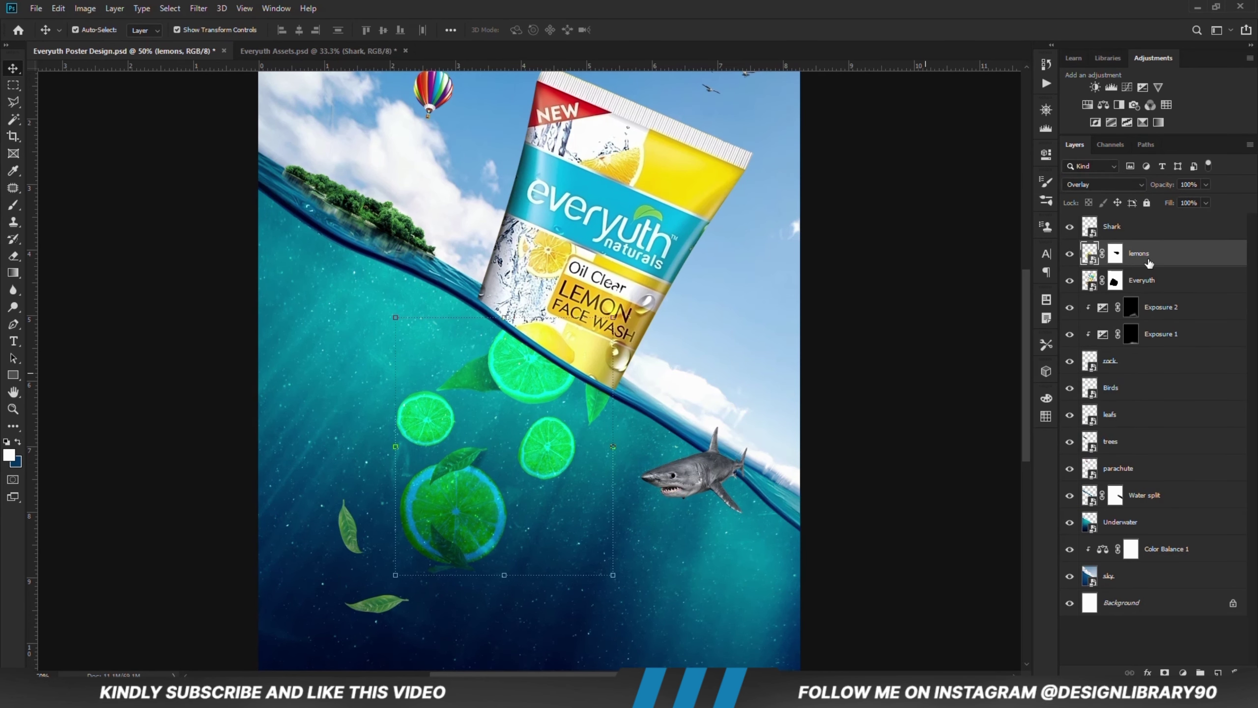
- Duplicate the lemons layer, set the copy's blend mode to Normal and reduce its opacity to 43%
key("ctrl+j")
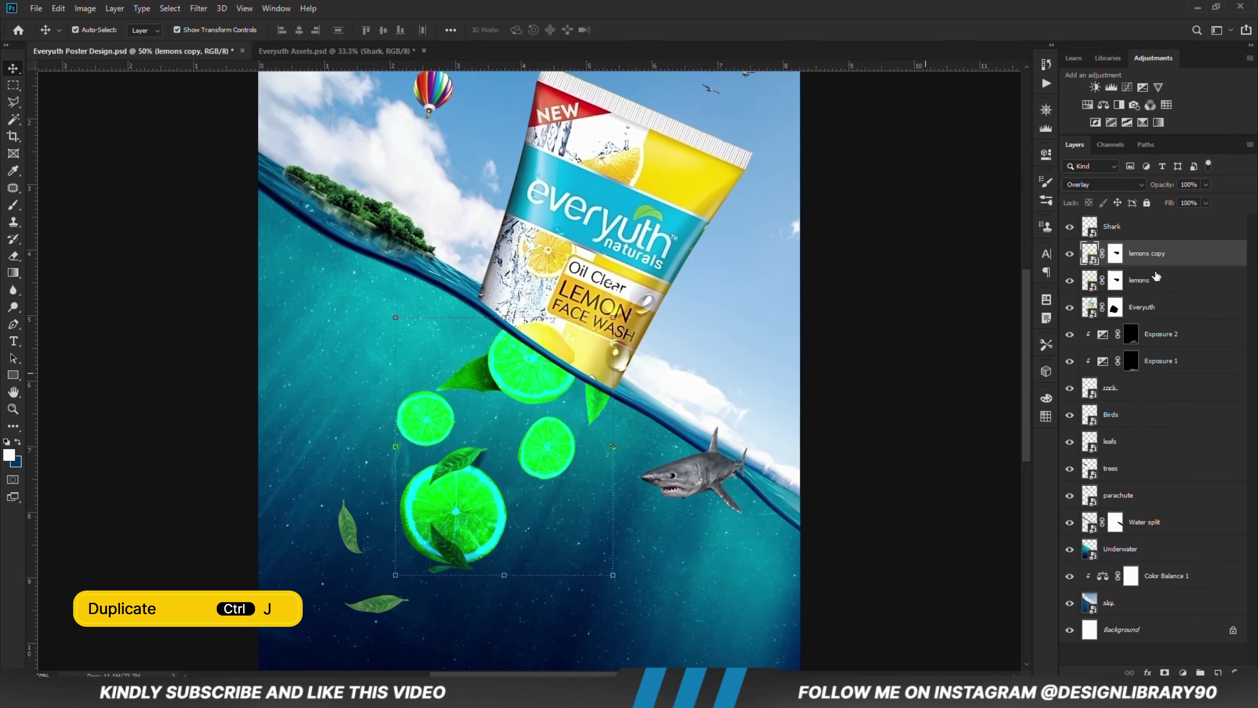
left_click(1095, 185)
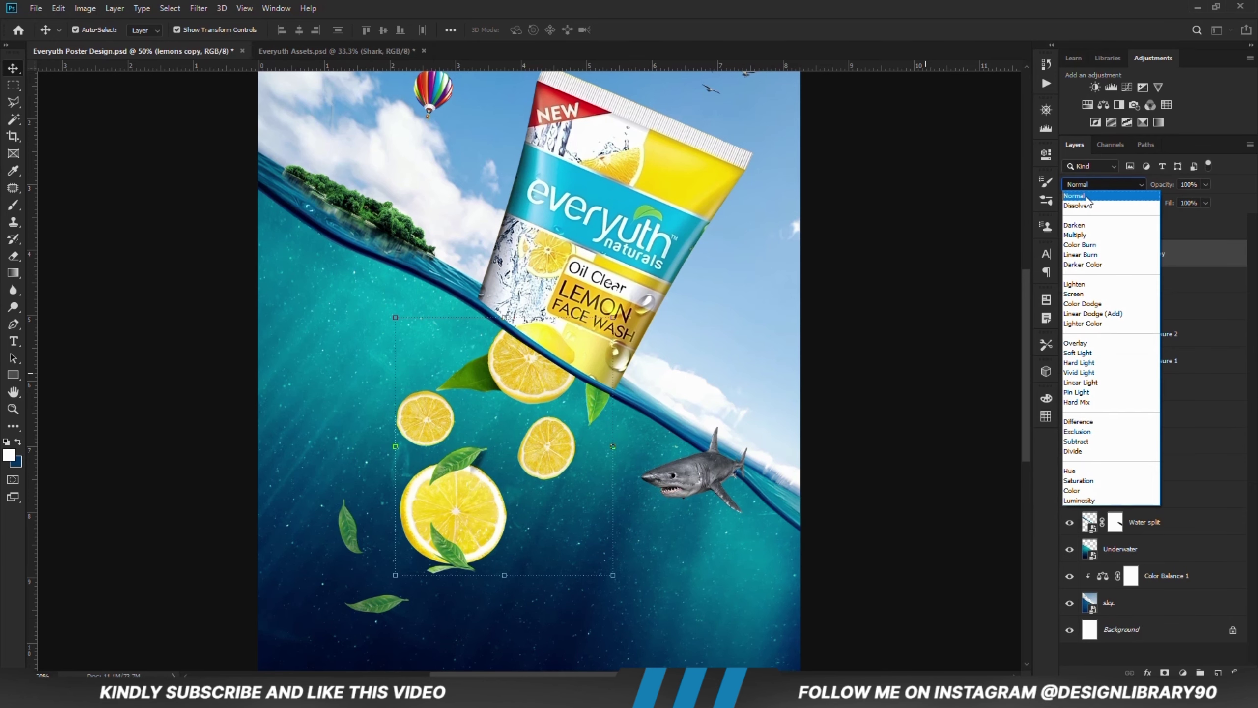
left_click(1088, 188)
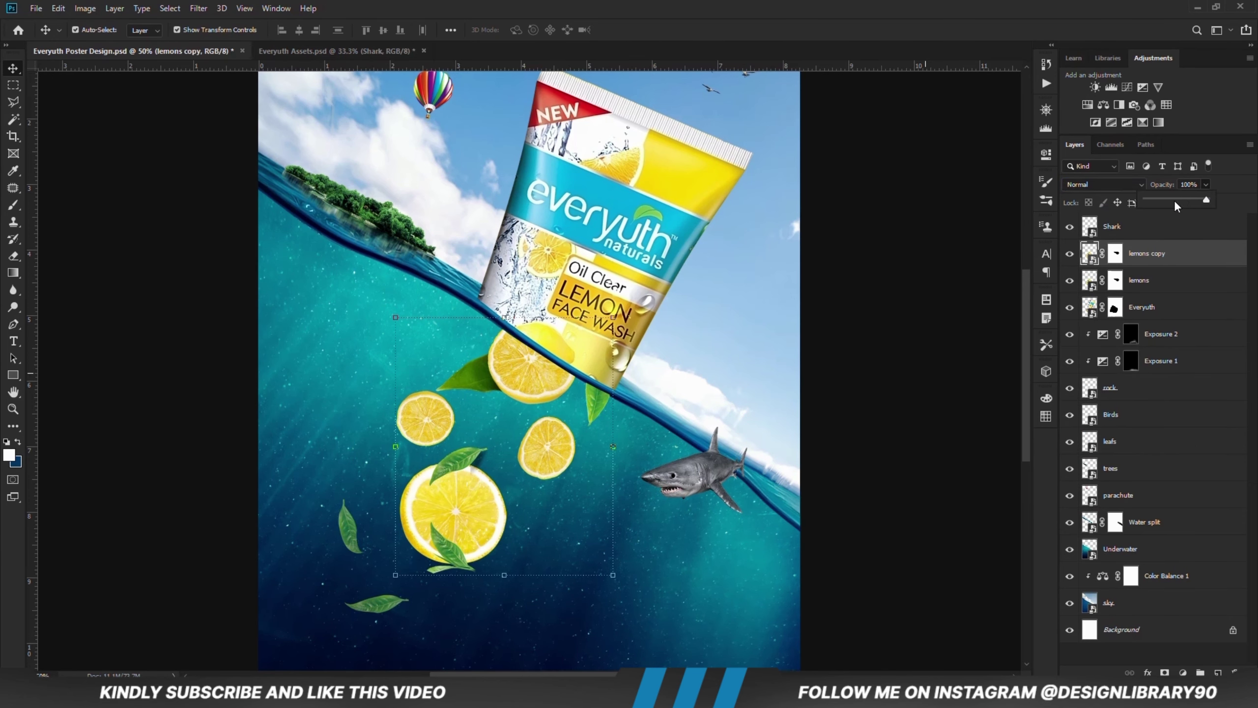
left_click(1177, 200)
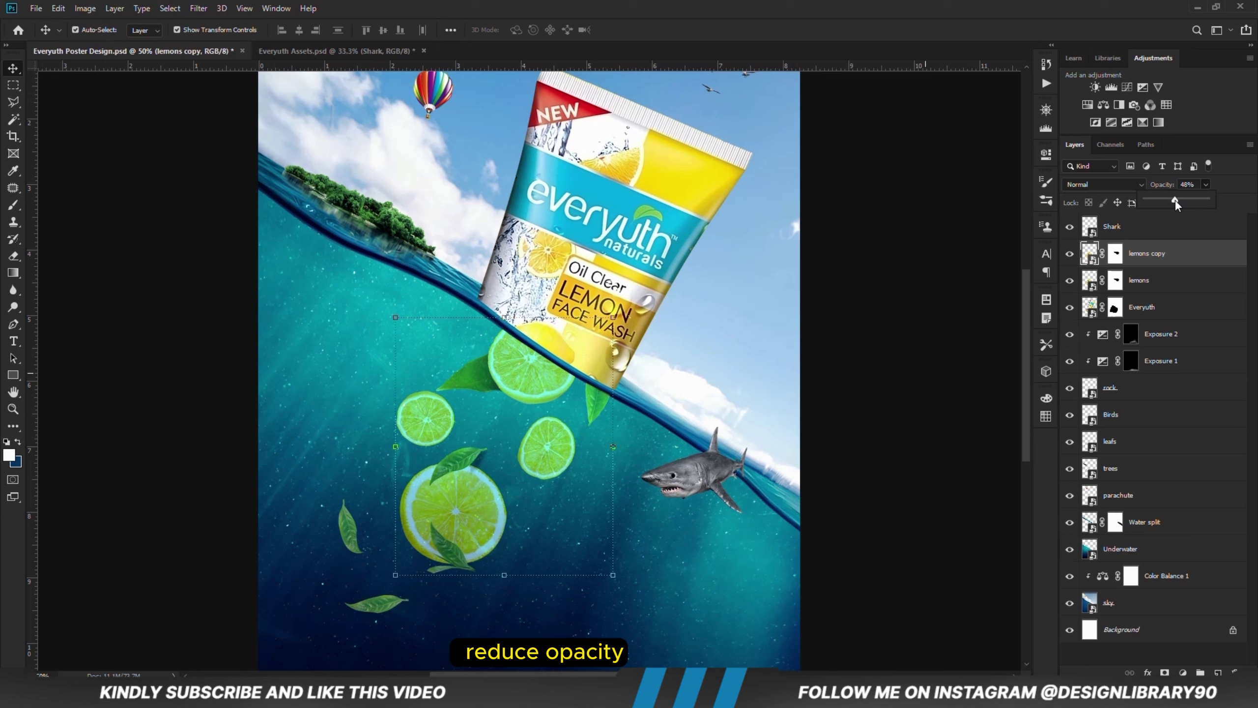
left_click_drag(1172, 199, 1170, 198)
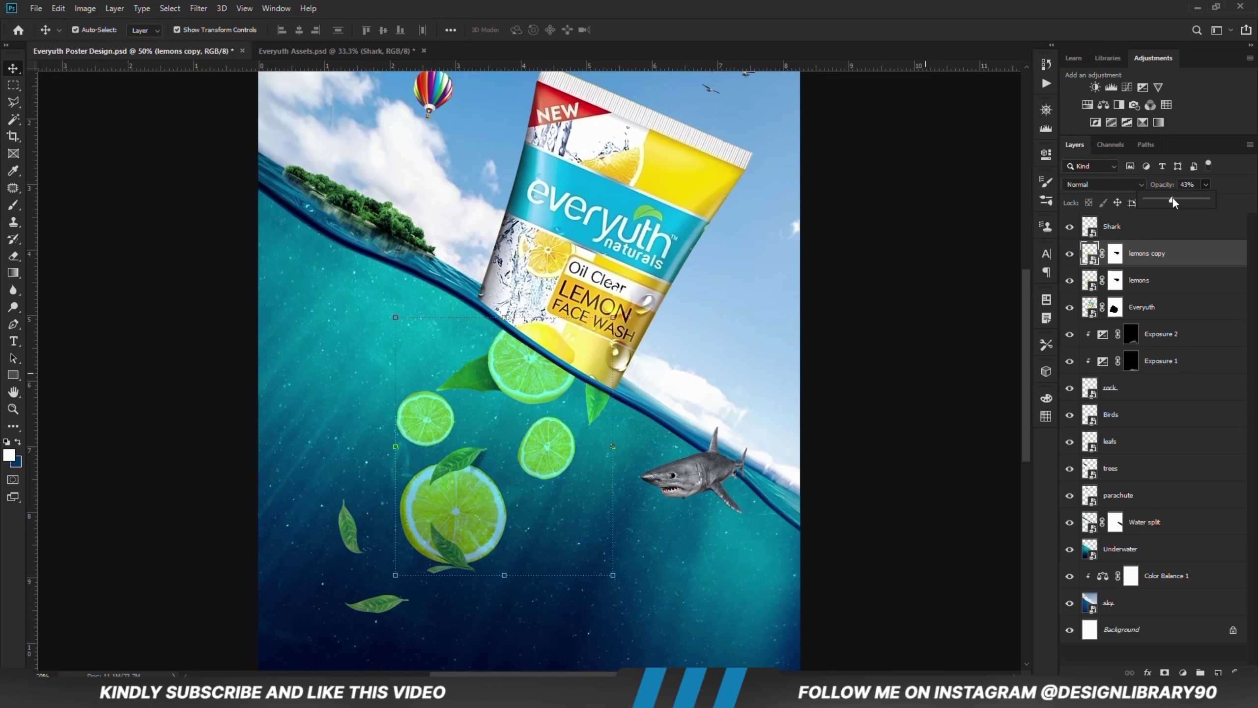
left_click(916, 397)
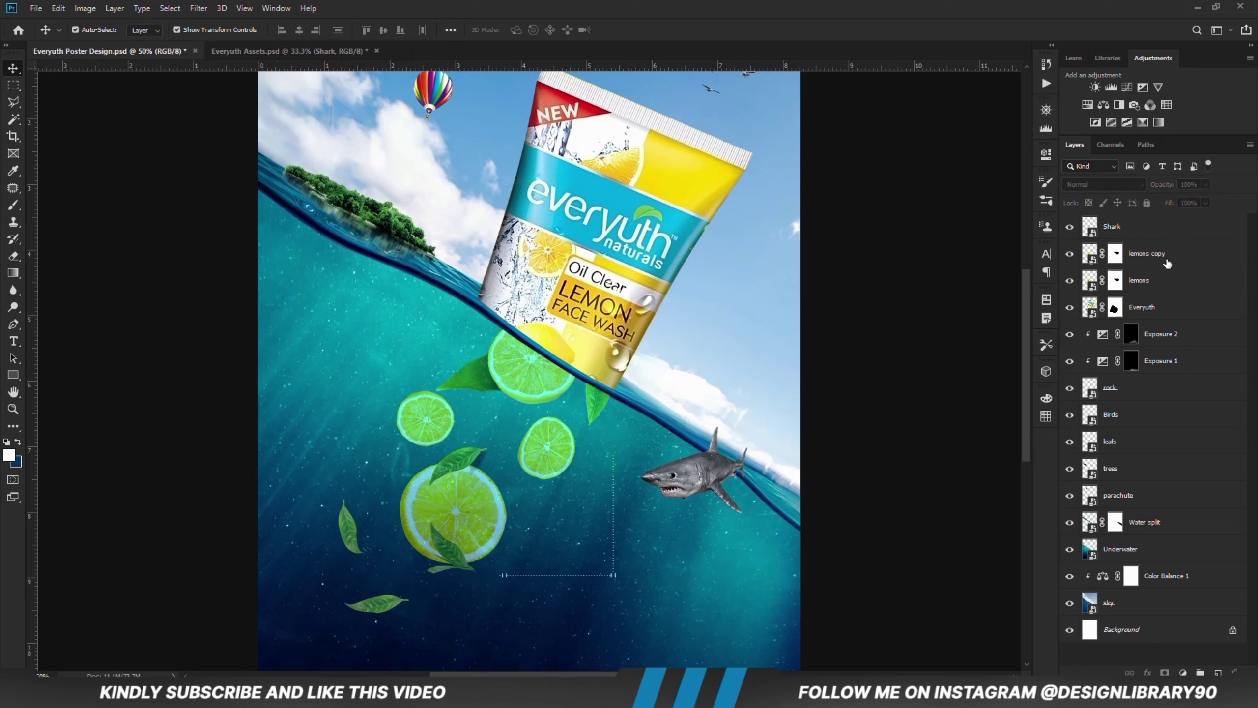
- Clip an Exposure adjustment layer to the lemons copy with exposure about -13.67, and invert its mask to black
left_click(1152, 258)
left_click(1183, 672)
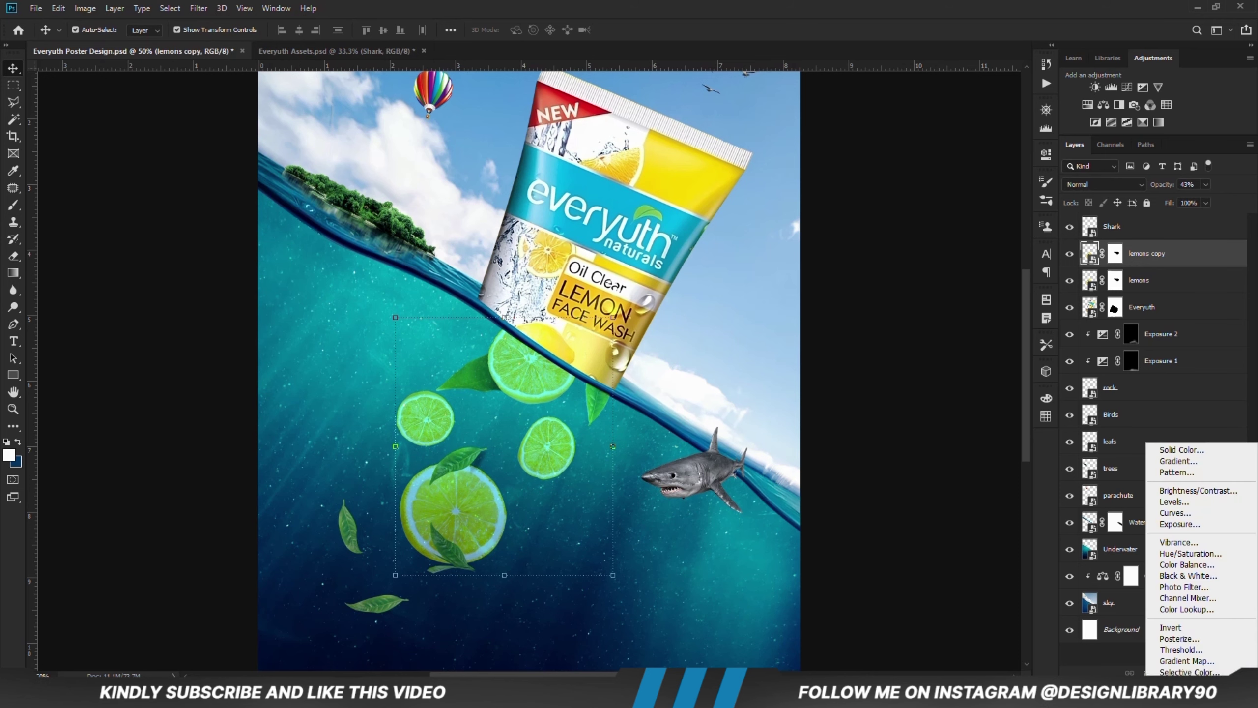
left_click(1170, 521)
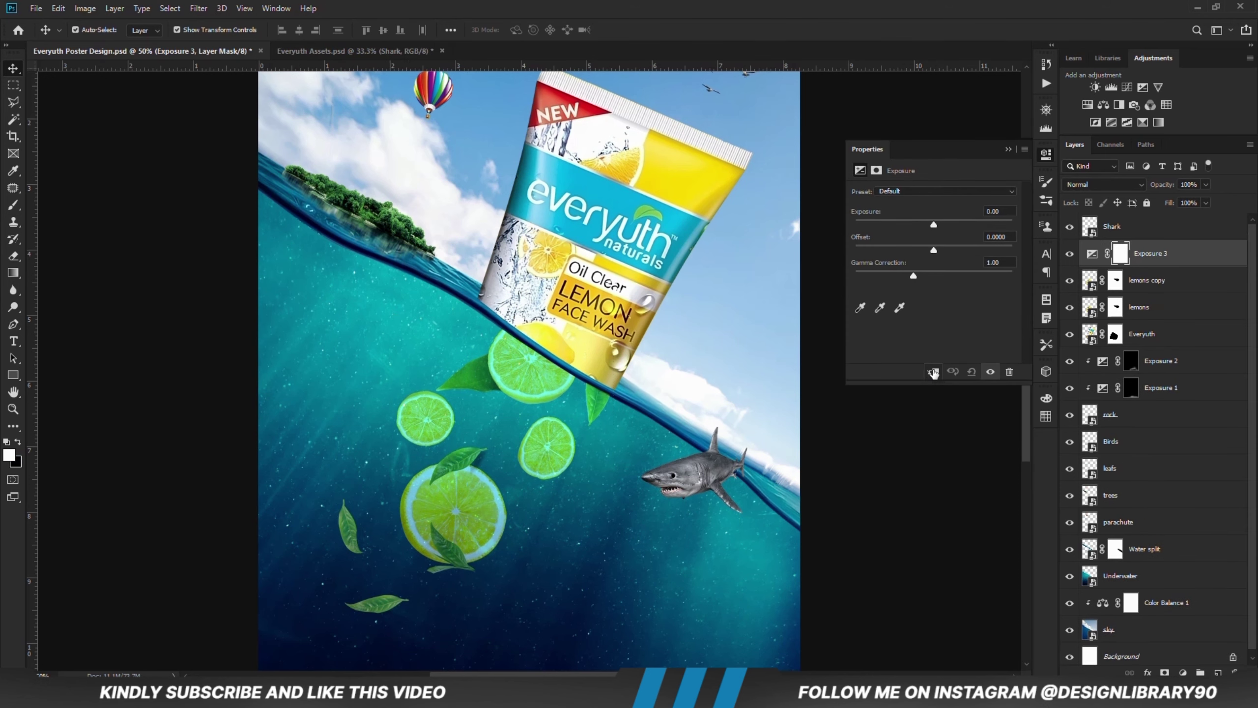
left_click(933, 371)
left_click_drag(924, 226, 868, 227)
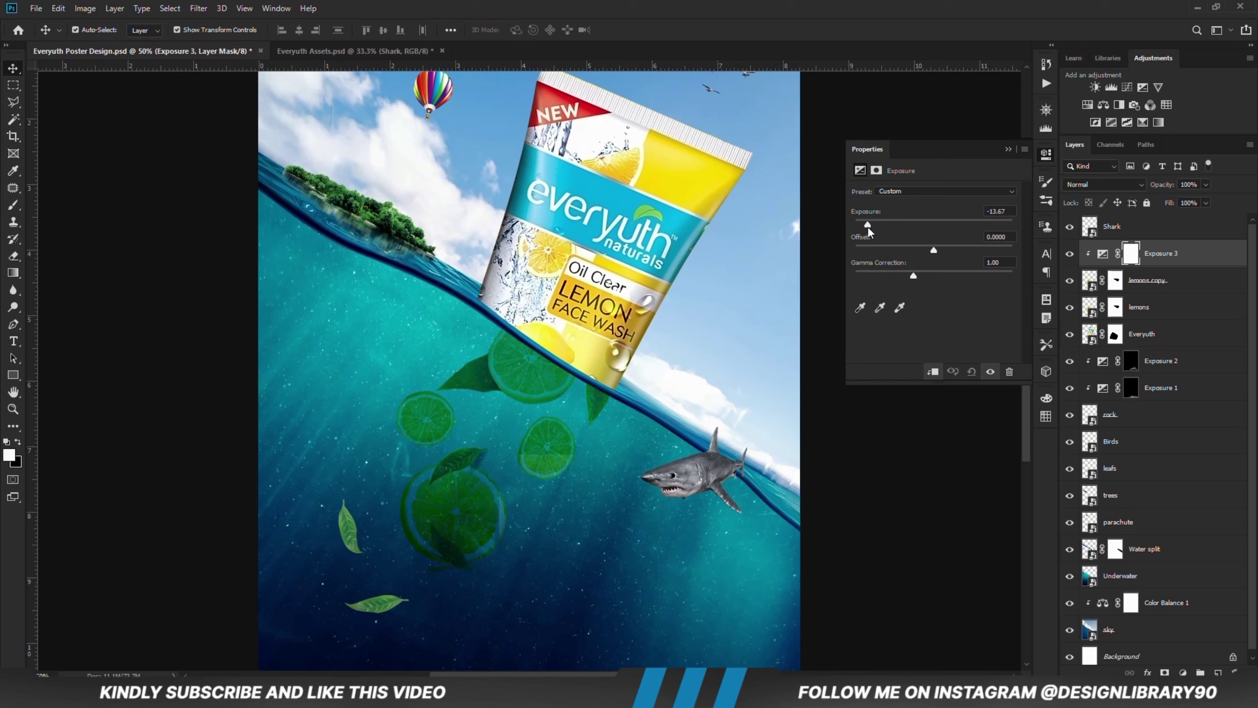
left_click(1008, 149)
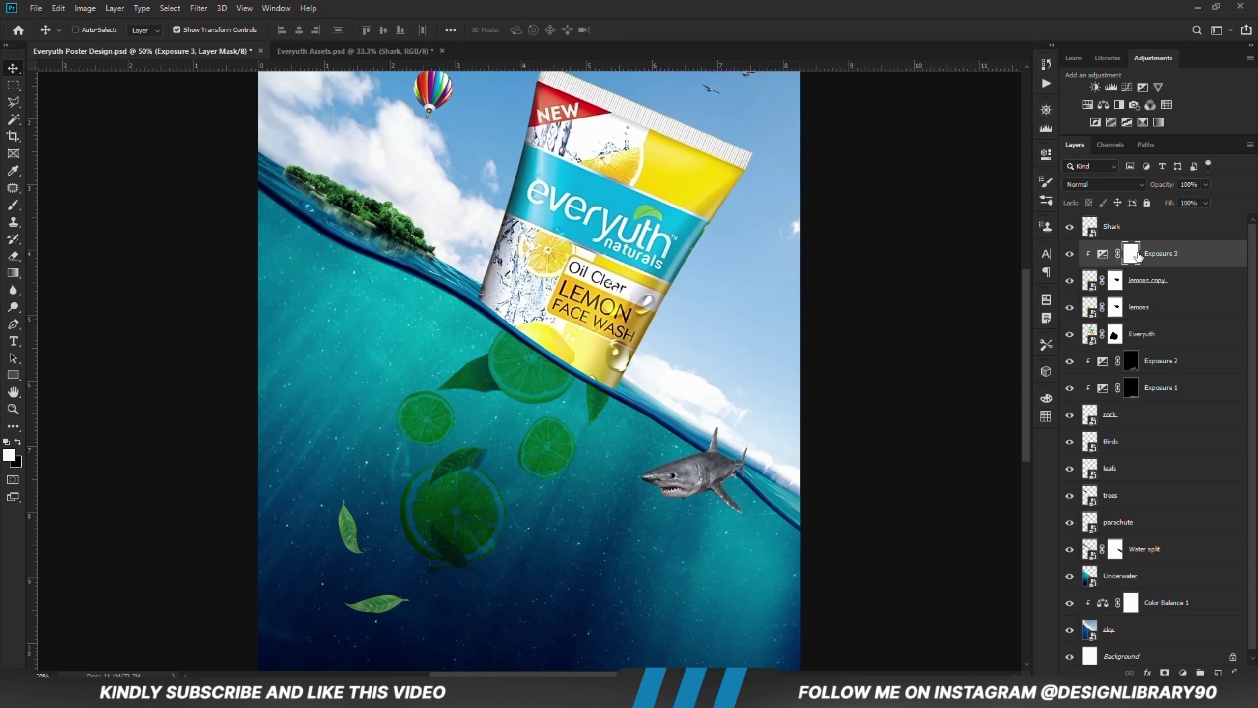
key("ctrl+i")
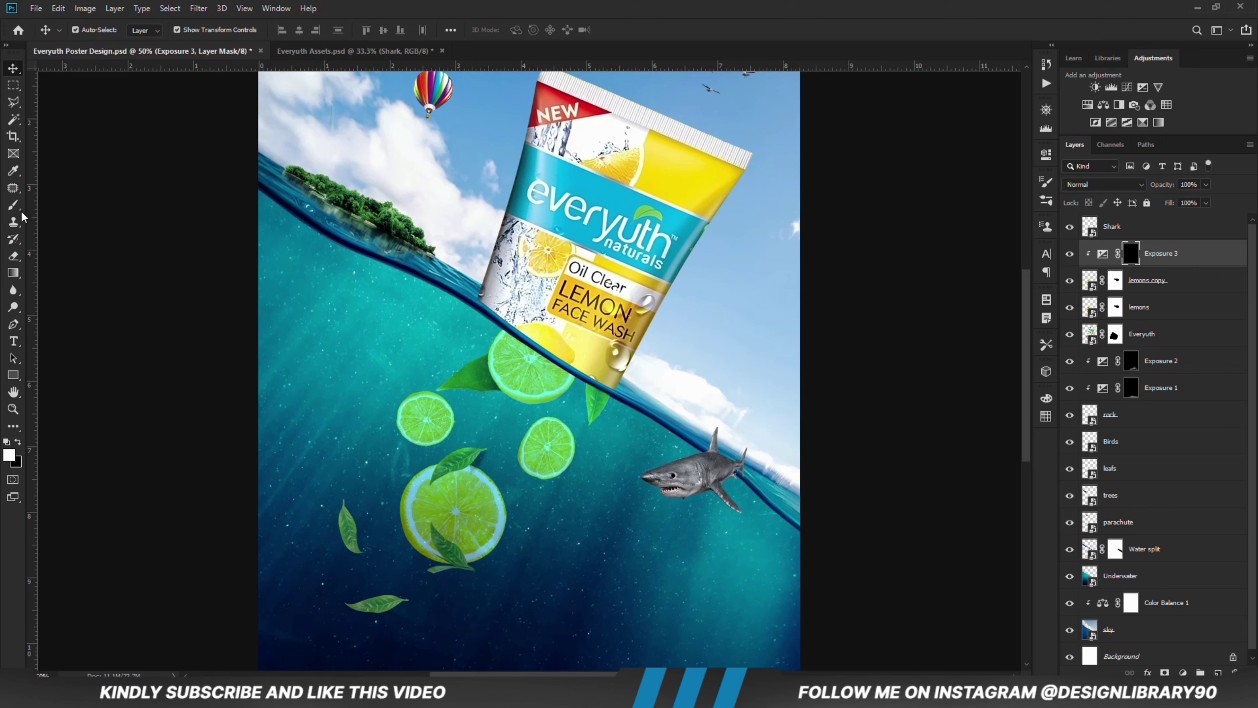
- Shade the upper lemon just below the waterline on the lemons' Exposure mask with a size 90 white brush at 24% opacity
left_click(13, 205)
left_click(75, 203)
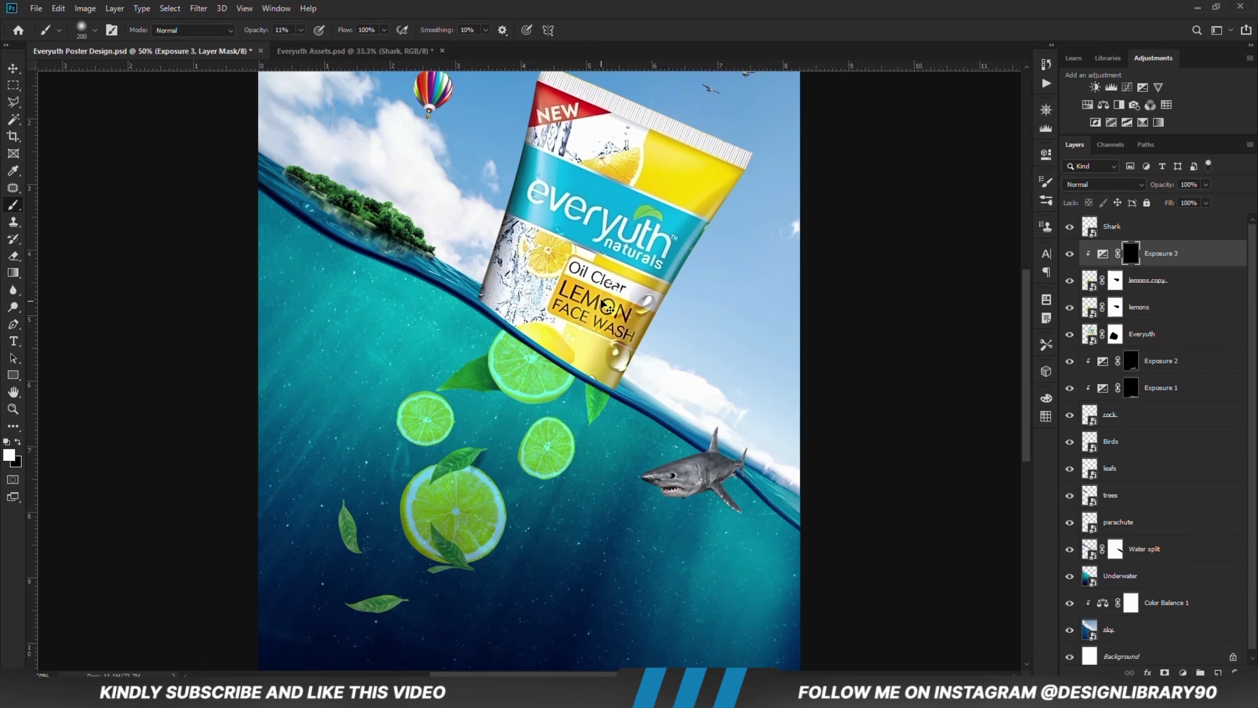
key("ctrl+plus")
key("bracketleft")
key("bracketleft")
key("bracketleft")
key("bracketleft")
key("bracketleft")
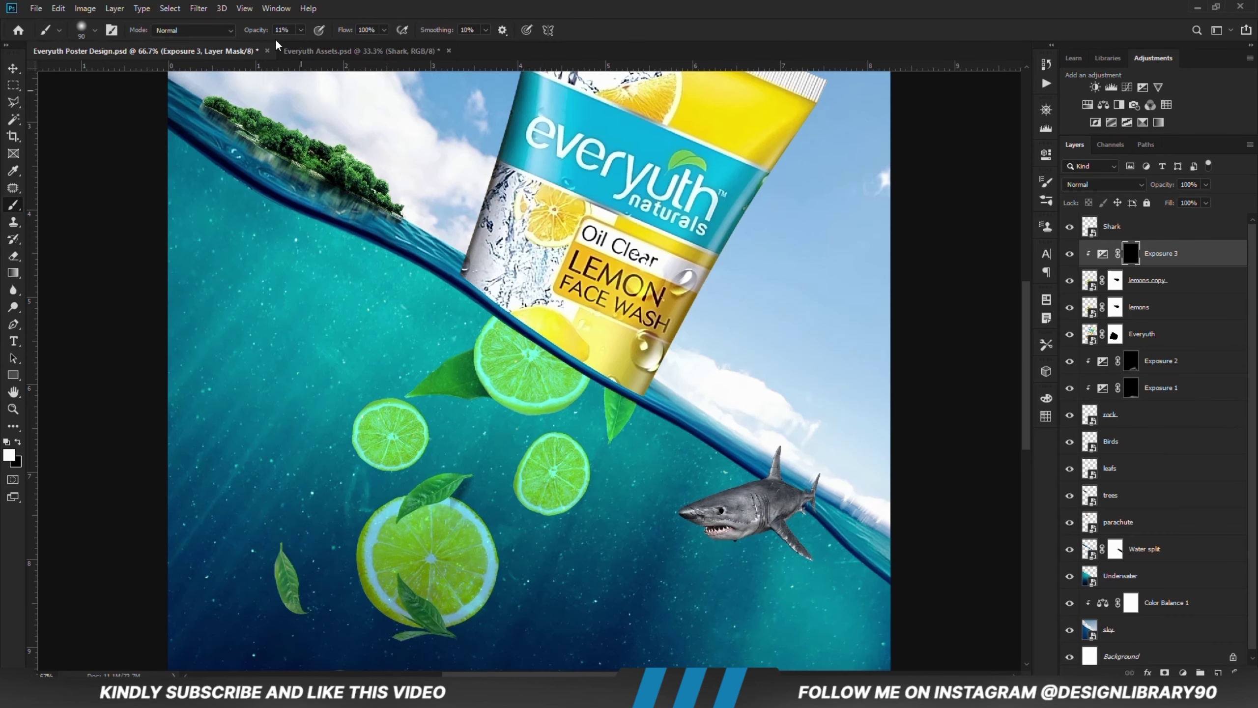
left_click_drag(300, 31, 311, 48)
mouse_move(498, 307)
left_mouse_down()
mouse_move(592, 366)
mouse_move(599, 349)
mouse_move(569, 351)
mouse_move(637, 395)
left_mouse_up()
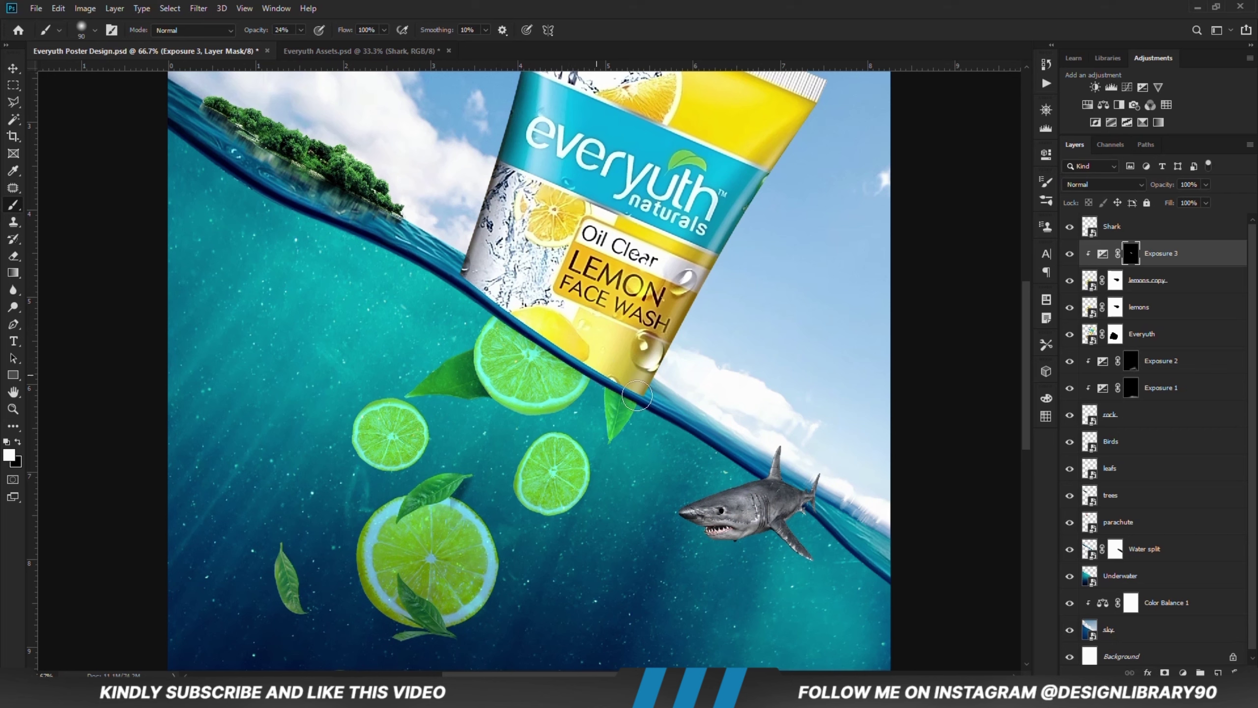
- Deepen the shading around the upper lemon on the Exposure mask with a size 200 brush at 24% opacity
key("bracketright")
key("bracketright")
key("bracketright")
key("bracketright")
key("bracketright")
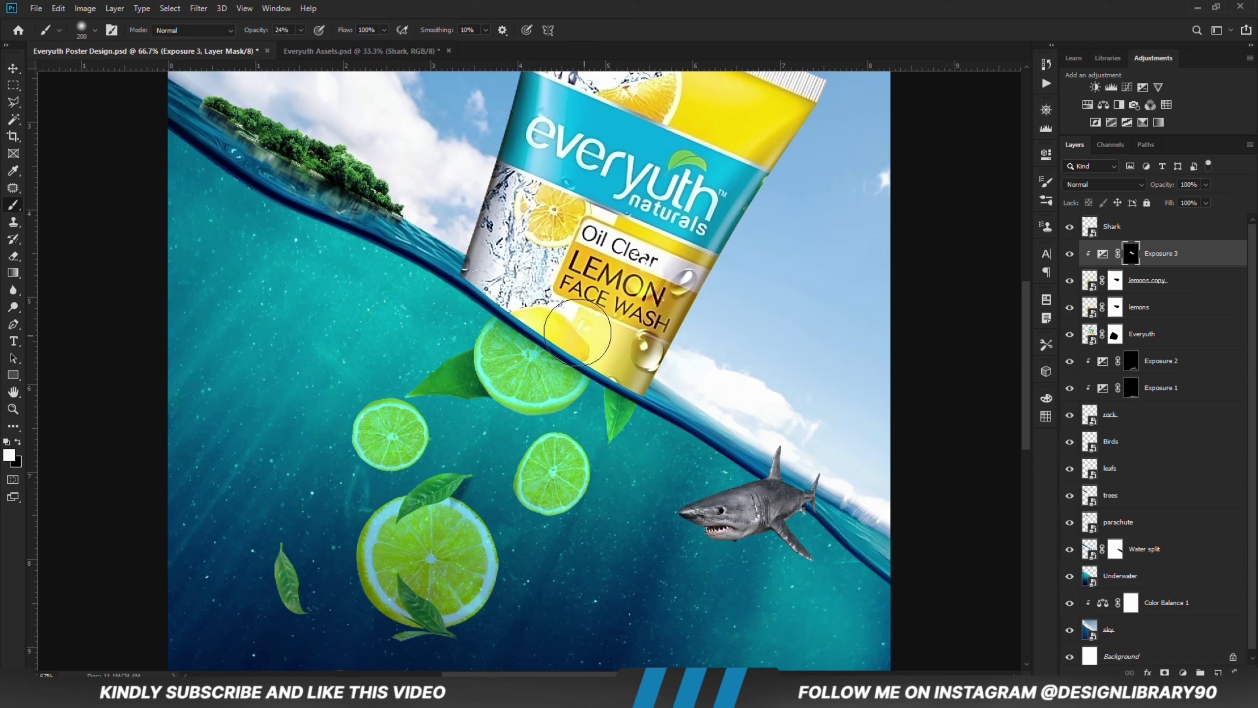
- Shade the edges of the lower lemon slices on the Exposure mask with a size 150 brush at 16% opacity
key("bracketleft")
key("bracketleft")
key("bracketleft")
key("bracketleft")
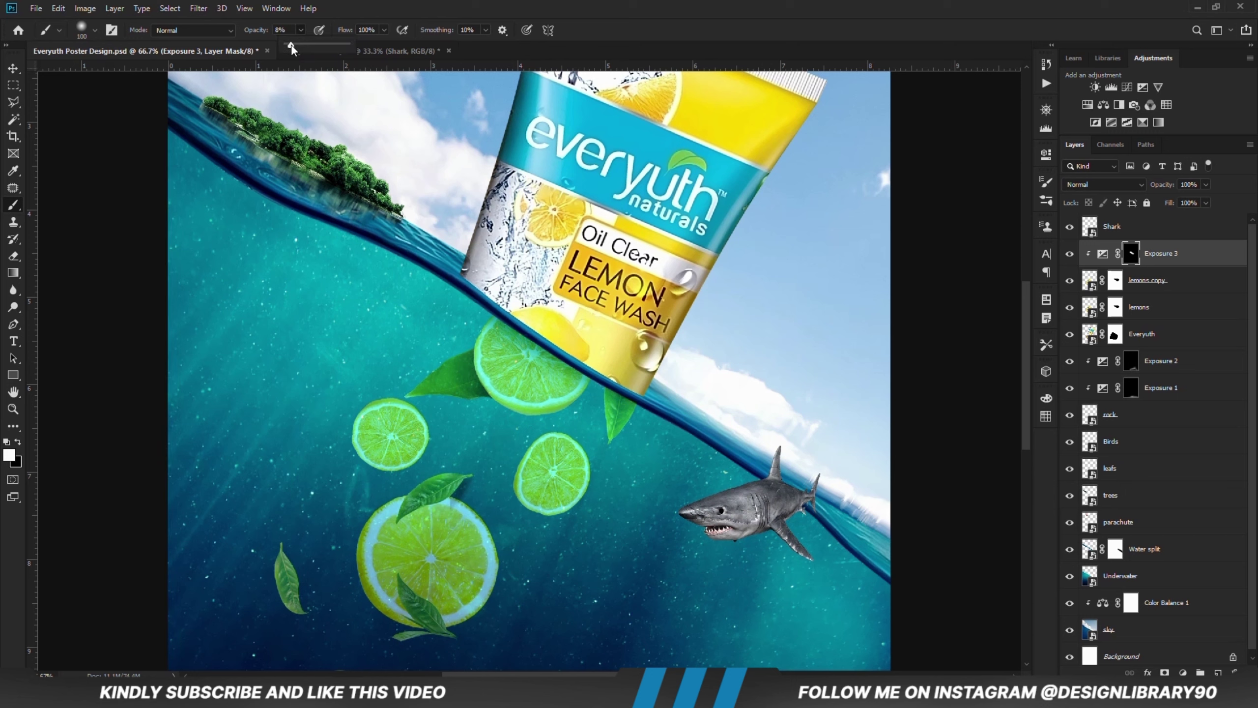
left_click_drag(291, 45, 297, 45)
key("bracketright")
key("bracketright")
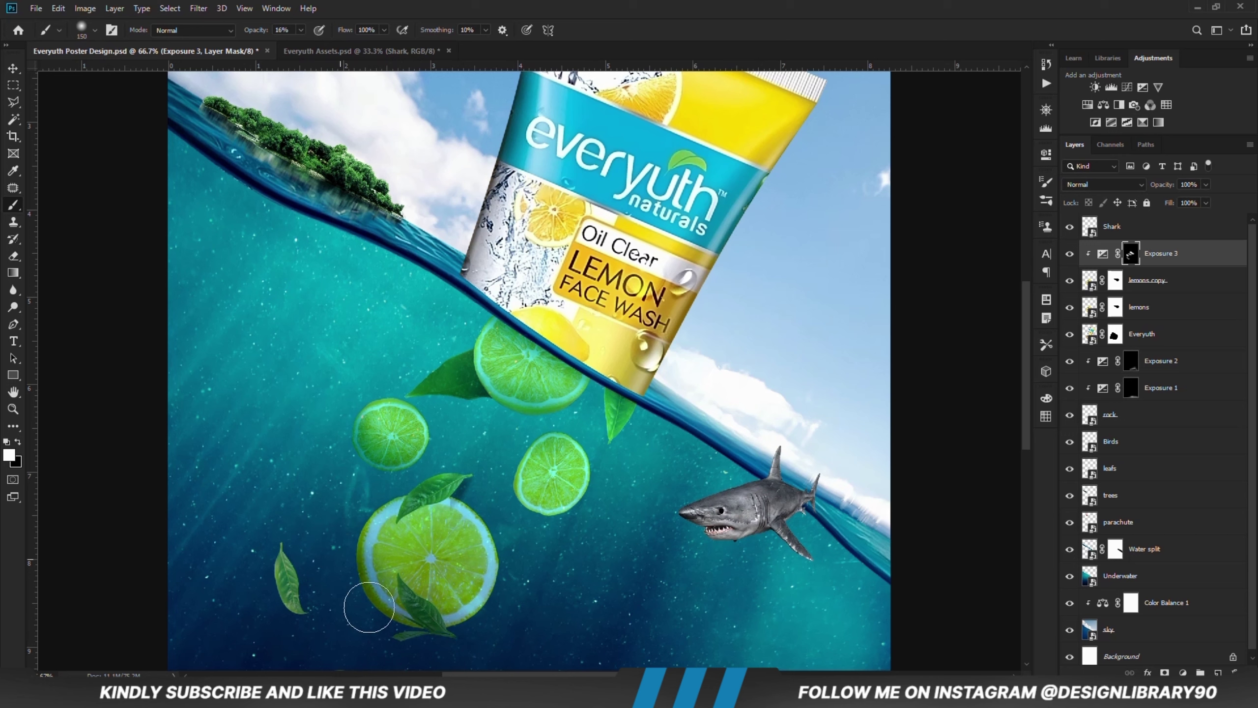
mouse_move(340, 537)
left_mouse_down()
mouse_move(505, 626)
mouse_move(502, 610)
mouse_move(369, 642)
left_mouse_up()
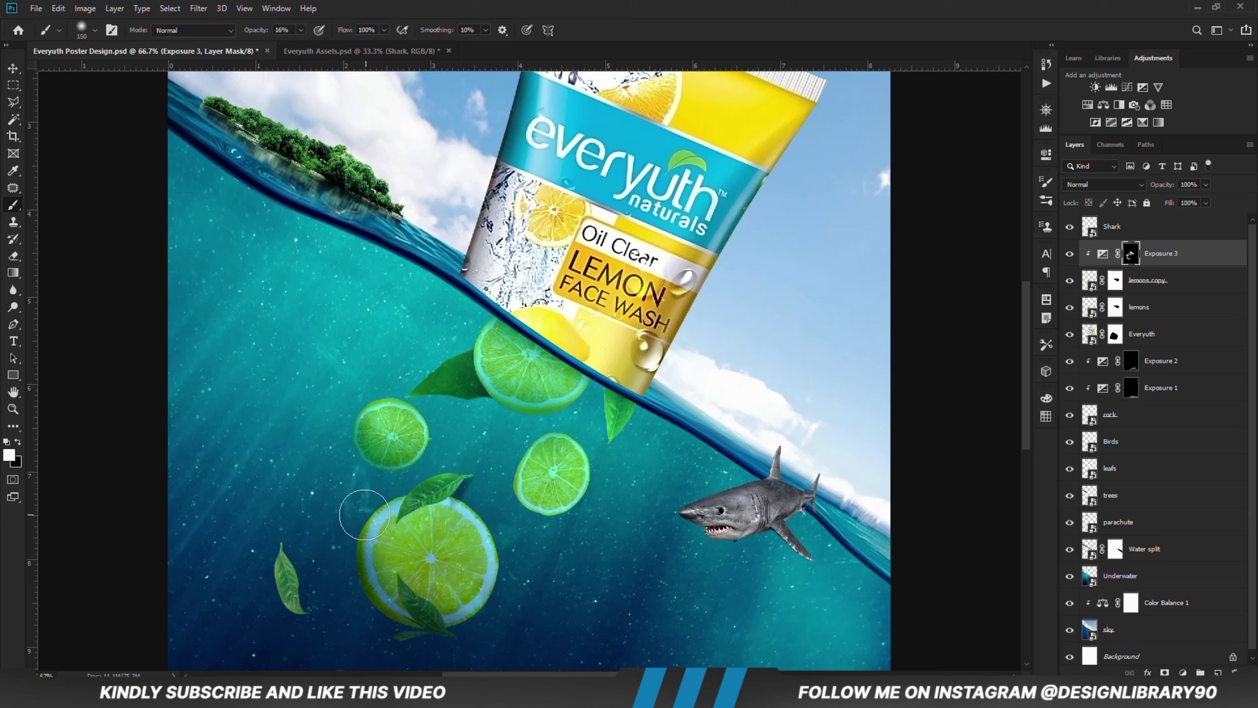
left_click_drag(505, 571, 469, 646)
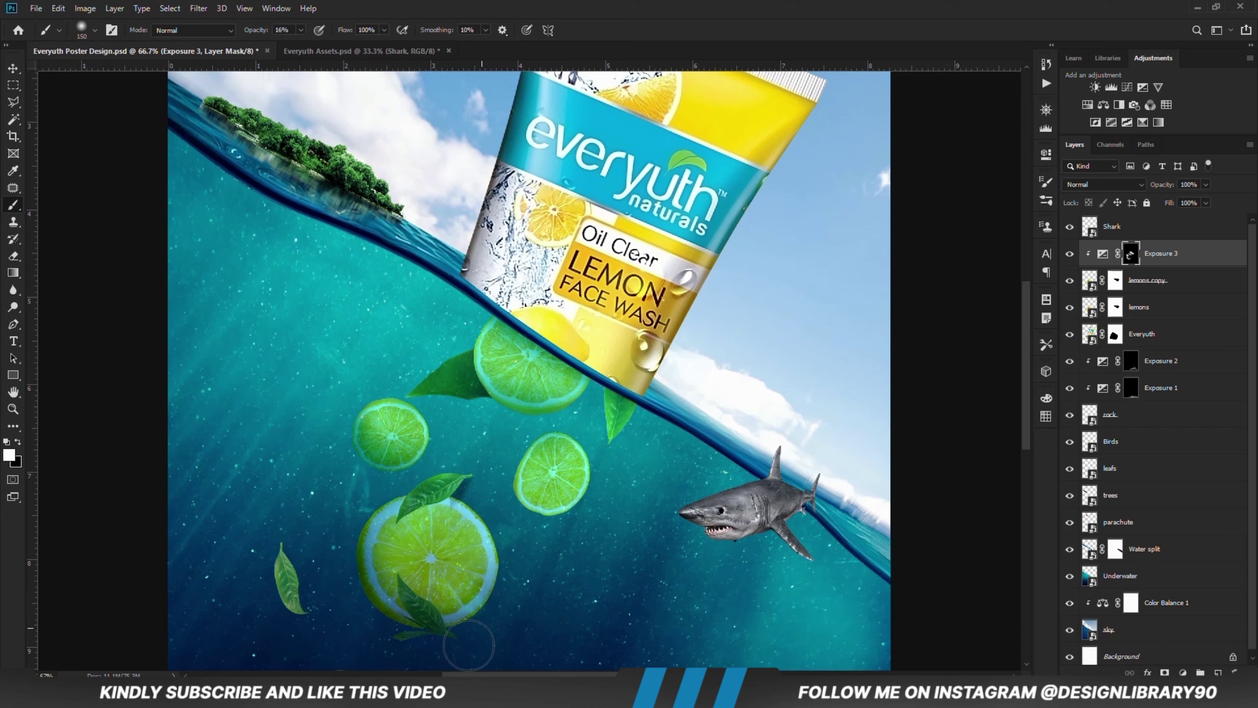
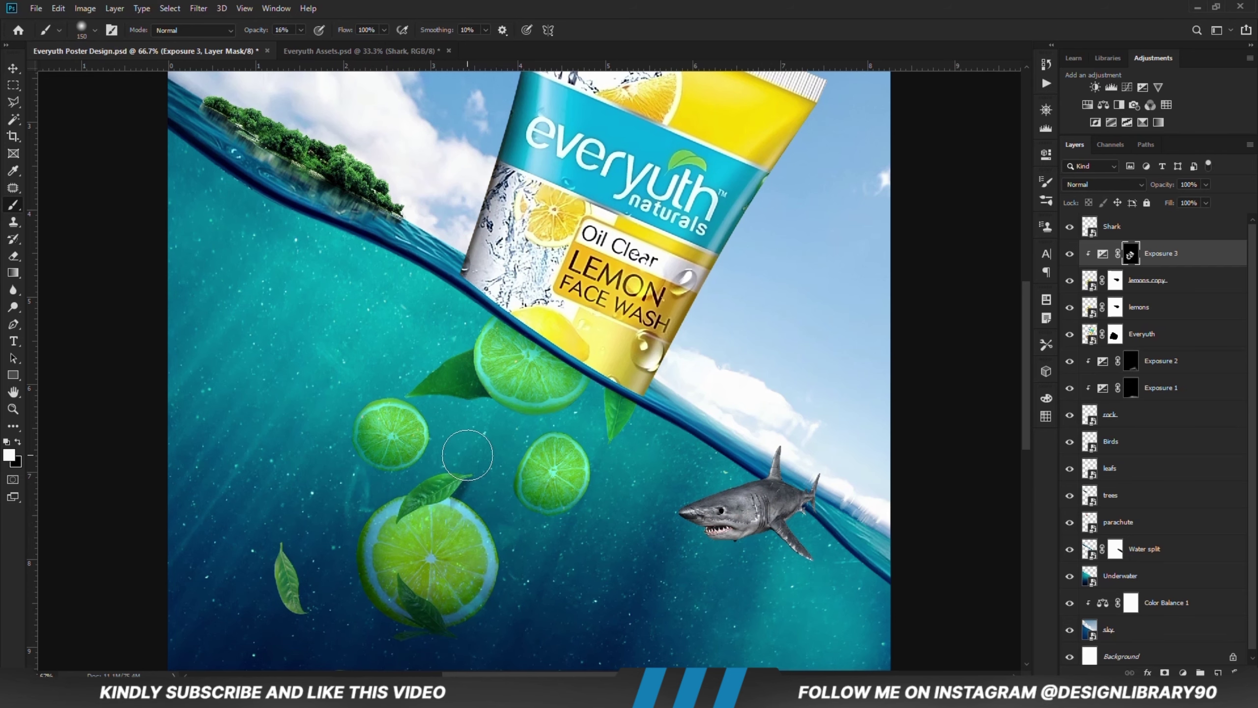
- Set the leafs layer's blend mode to Soft Light, then duplicate it as a Normal copy at 28% opacity
key("ctrl+0")
key("v")
left_click(412, 550, "ctrl")
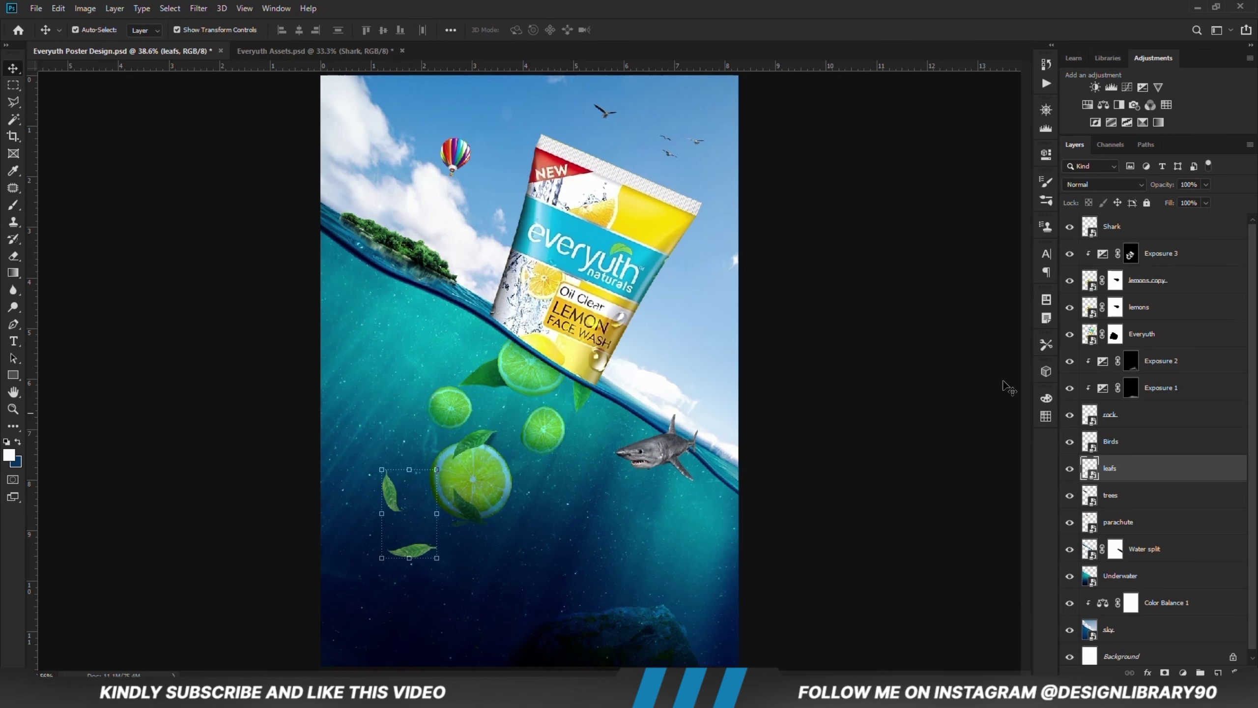
left_click(1104, 184)
left_click(1085, 353)
key("ctrl+j")
left_click_drag(1206, 185, 1166, 207)
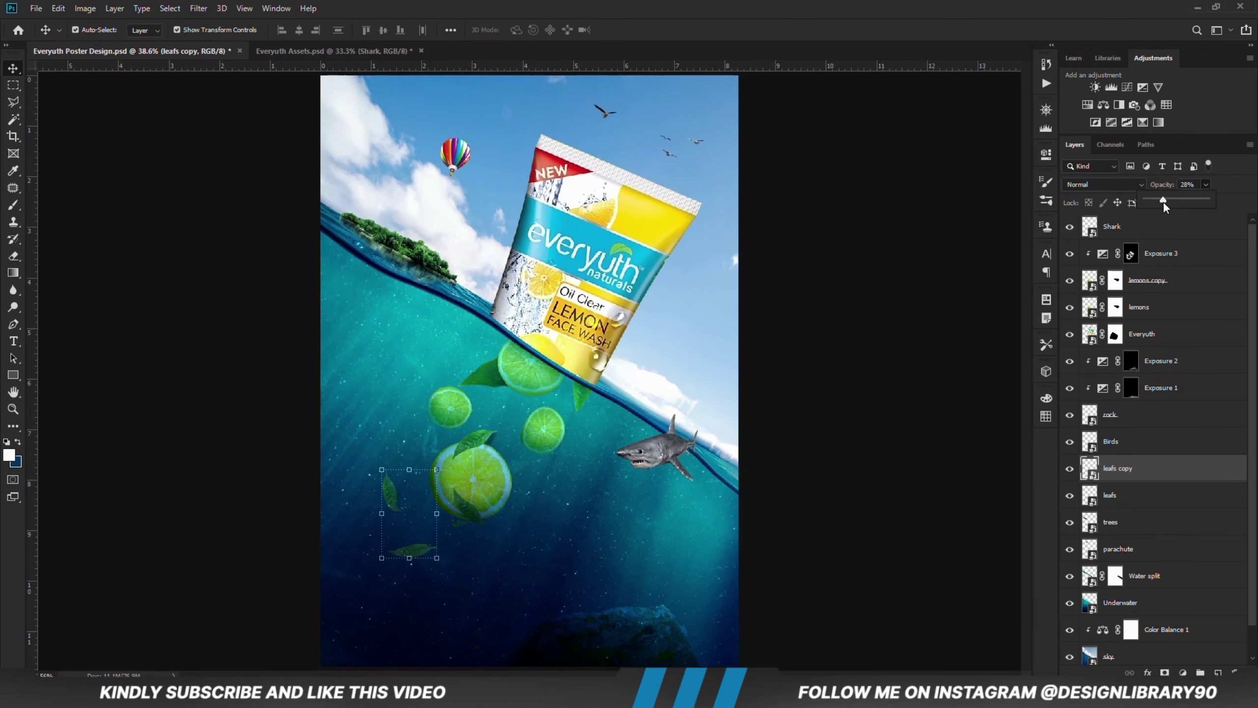
- Clip an Exposure adjustment layer to the leafs copy, invert its mask and paint shading onto the two loose leaves
left_click(1183, 672)
left_click(1125, 514)
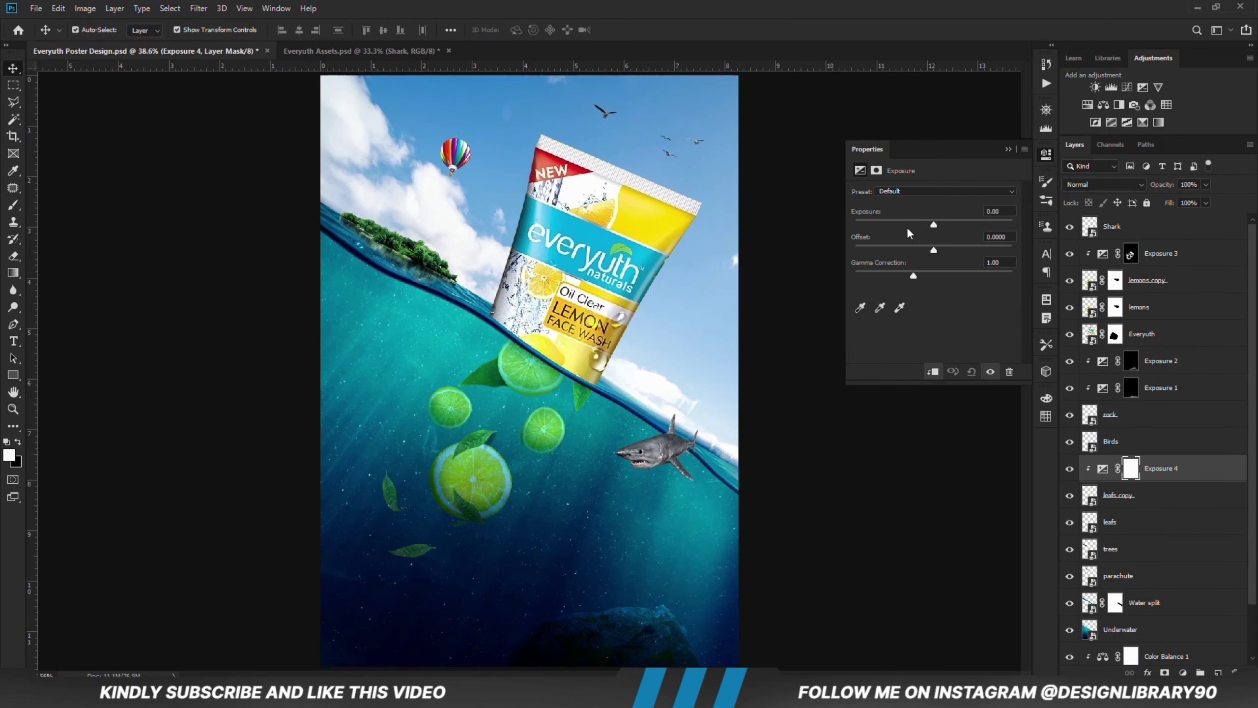
left_click(1119, 482, "alt")
key("ctrl+i")
key("b")
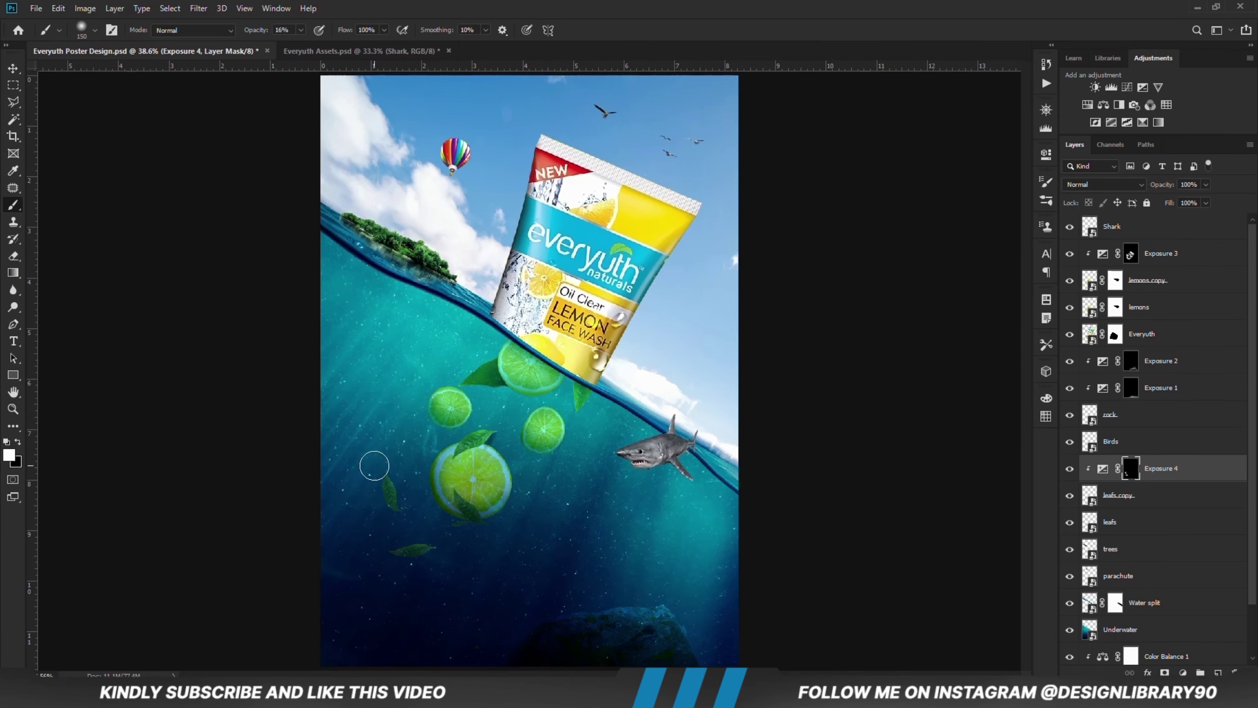
- Select the shark layer and set its blend mode to Overlay
key("v")
left_click(812, 529)
left_click(648, 454)
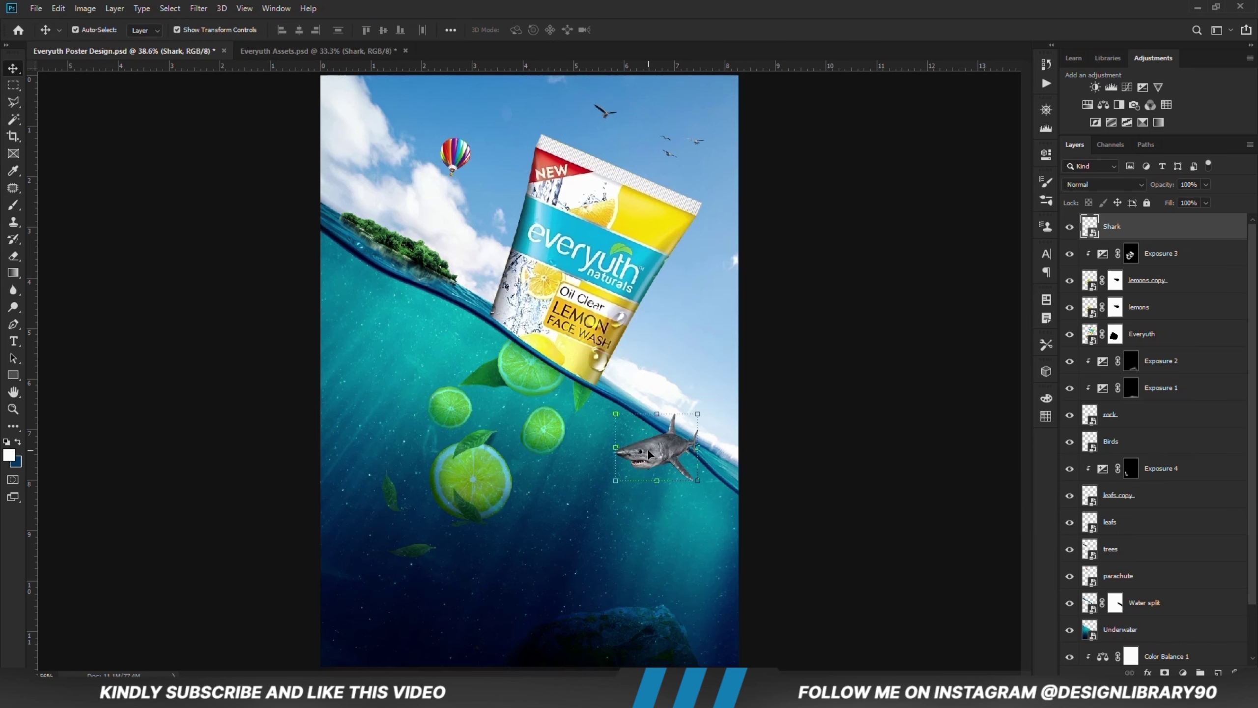
key("ctrl+plus")
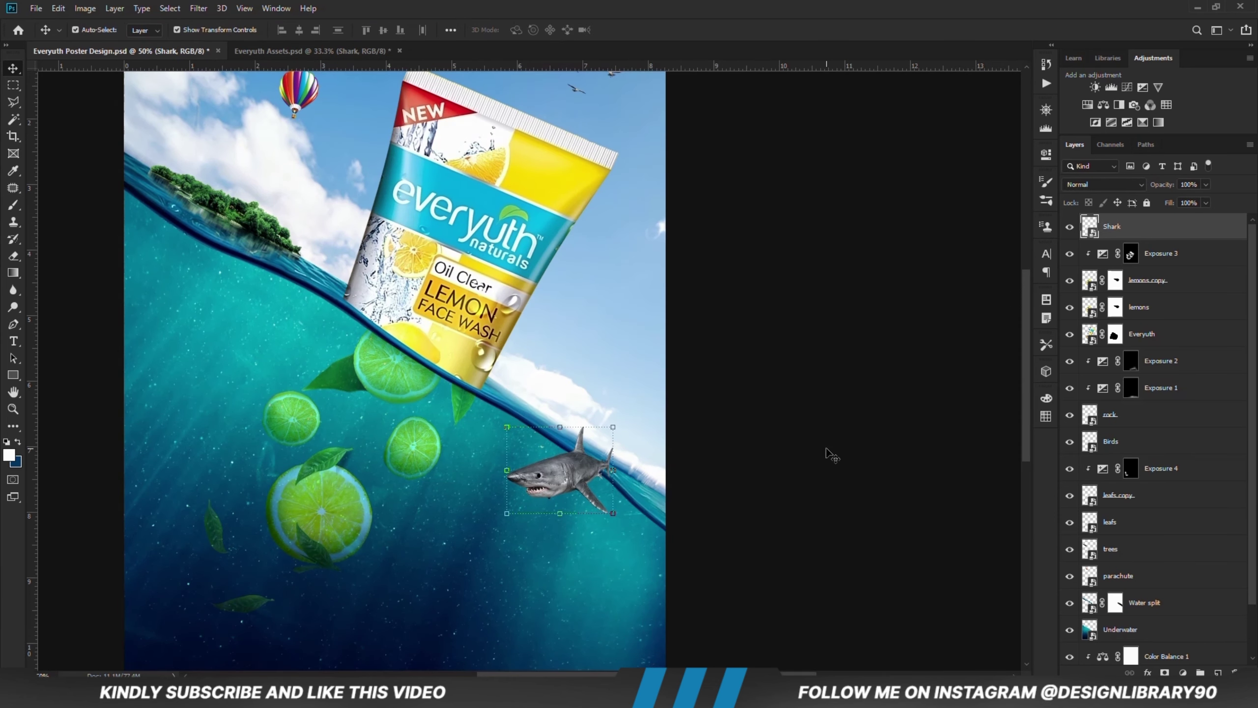
left_click(1103, 185)
left_click(1081, 343)
- Duplicate the shark layer, set the copy's blend mode to Normal and its opacity to 30%
key("ctrl+j")
left_click(1093, 184)
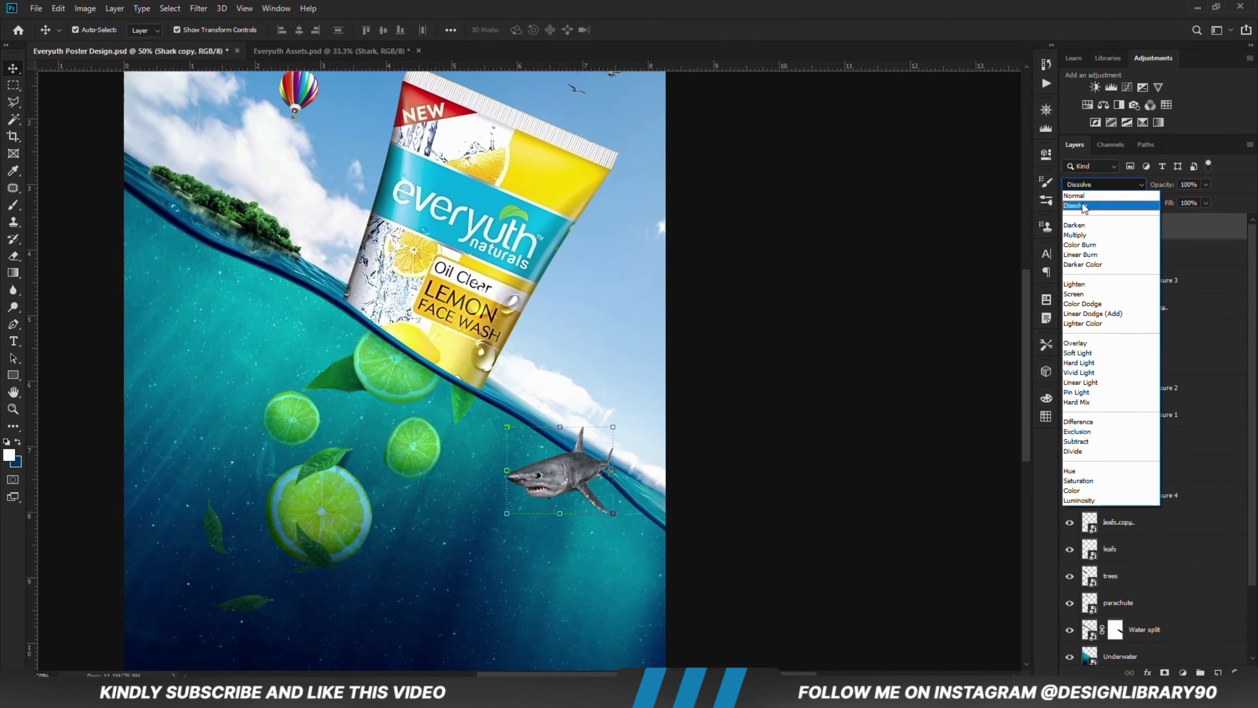
left_click(1074, 195)
left_click_drag(1205, 185, 1248, 200)
- Duplicate the shark copy at 100% opacity and hide its underwater body on a new mask using a black-filled Pen path selection
key("ctrl+j")
left_click(1164, 672)
key("p")
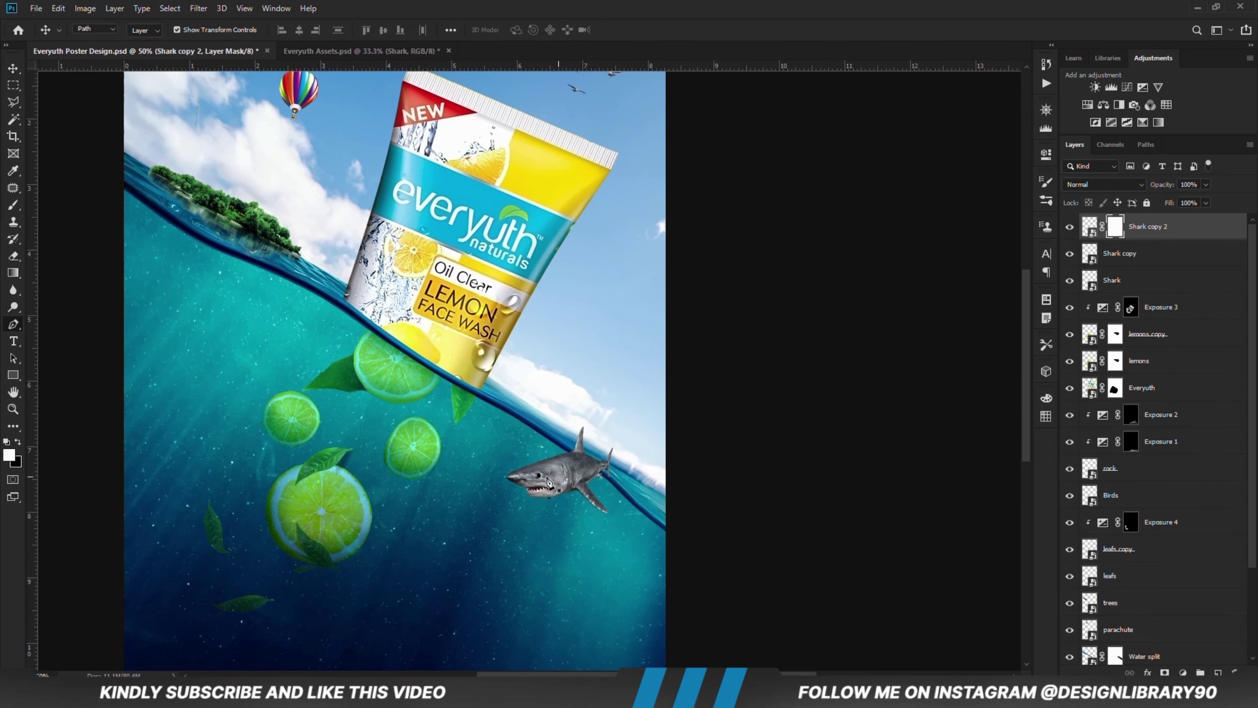
key("ctrl+plus")
left_click(549, 452)
left_click(642, 517)
left_click(671, 585)
left_click(617, 632)
left_click(486, 481)
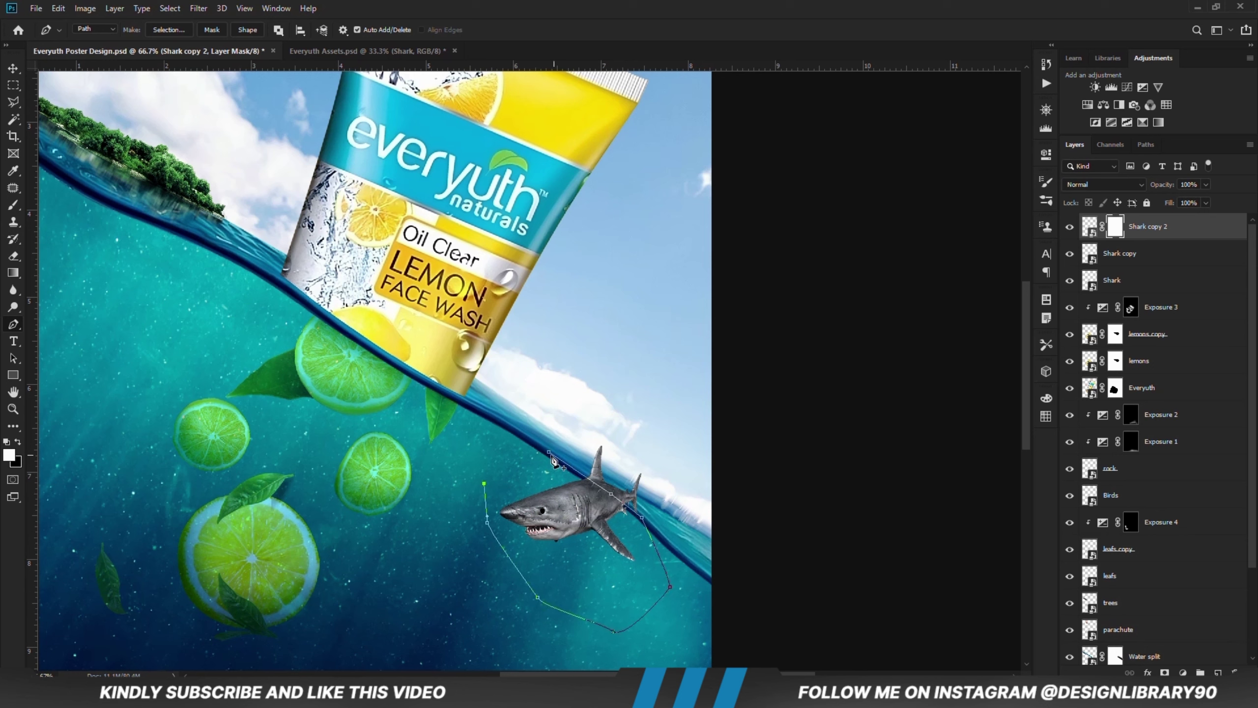
left_click(548, 451)
key("ctrl+Return")
key("alt+BackSpace")
key("ctrl+d")
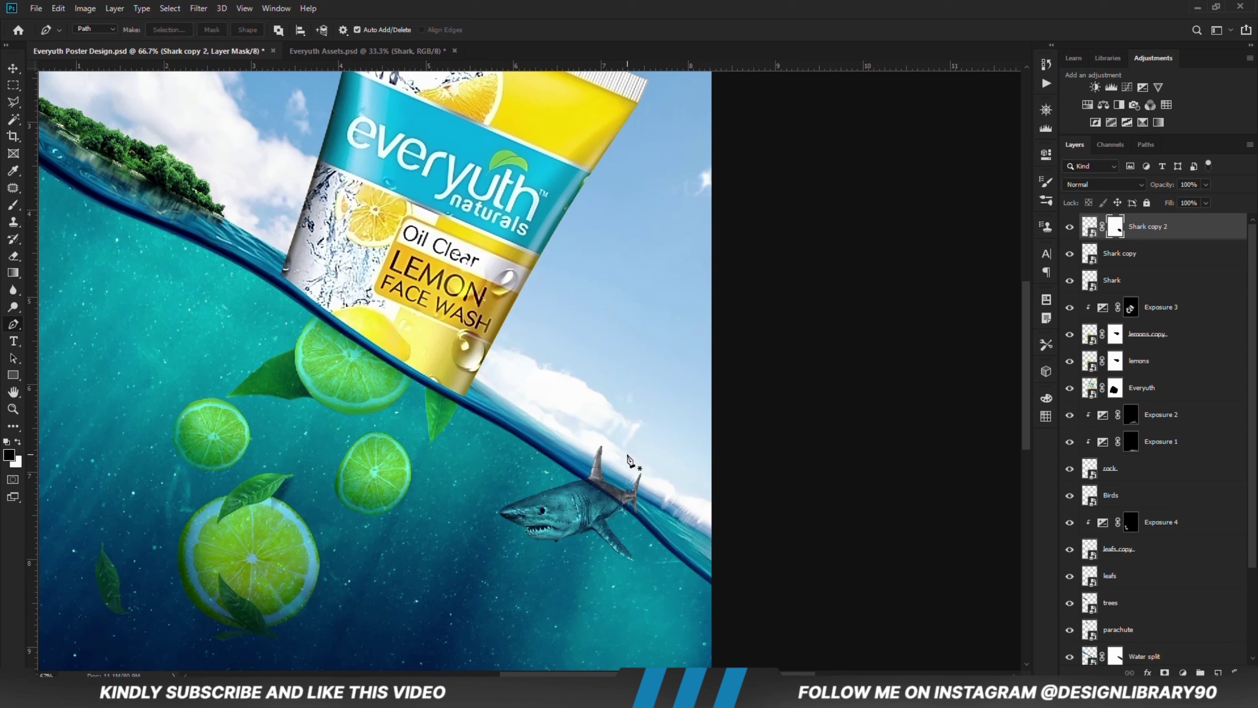
- Delete the masked second shark copy, leaving the 30% shark copy selected
left_click(1146, 256)
key("ctrl+d")
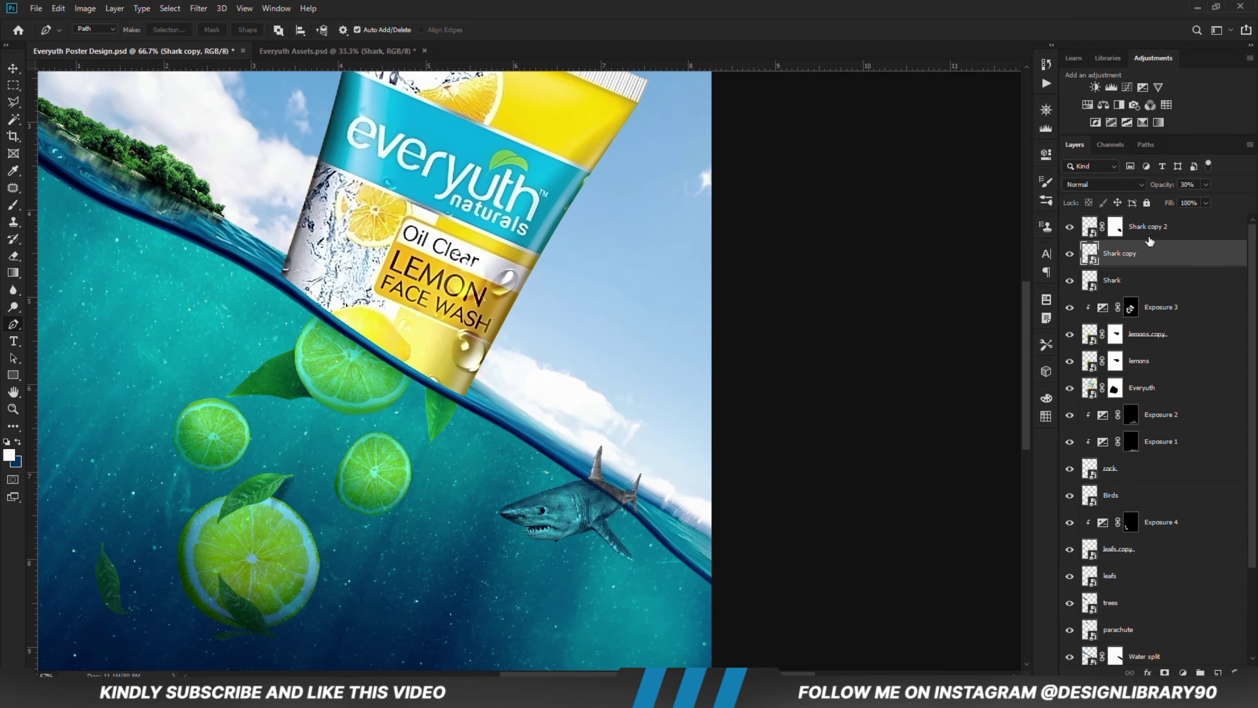
left_click(1148, 235)
key("Delete")
key("v")
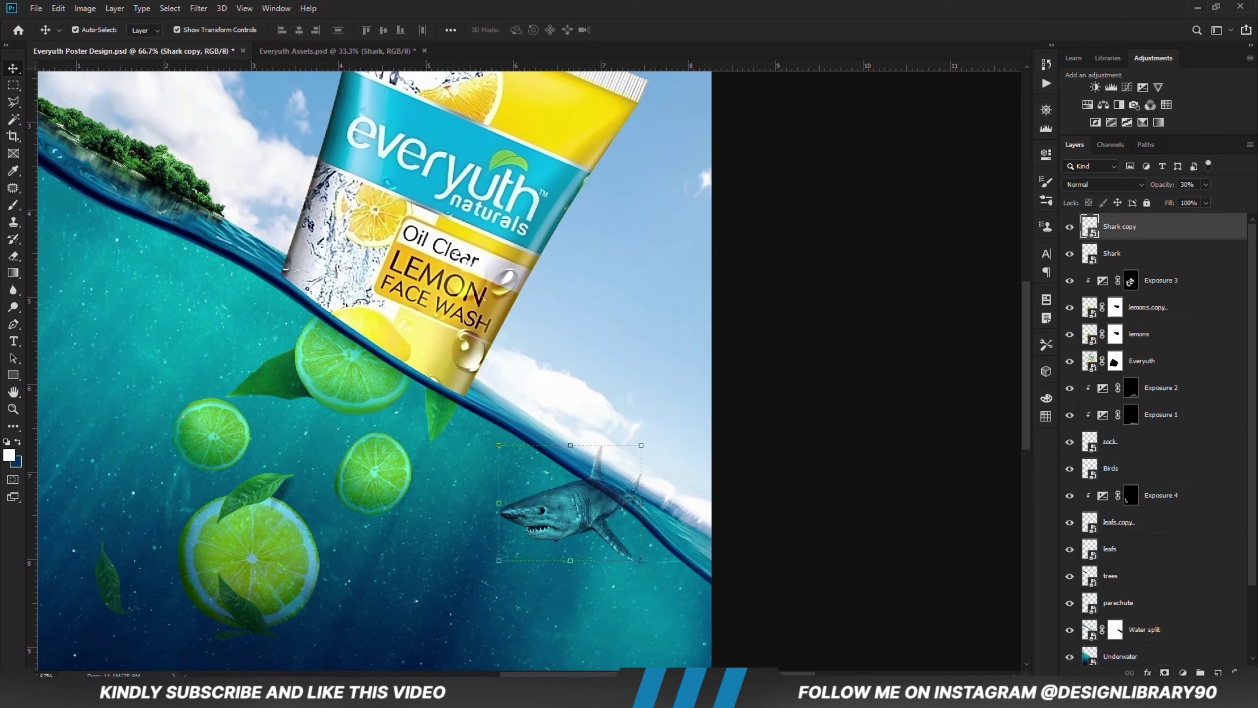
- Add a layer mask to the shark copy and set up a hard round size 20 brush at 100% opacity
left_click(1165, 672)
key("ctrl+plus")
key("b")
key("bracketleft")
key("bracketleft")
key("bracketleft")
key("bracketleft")
key("bracketleft")
key("bracketleft")
right_click(628, 537)
double_click(753, 556)
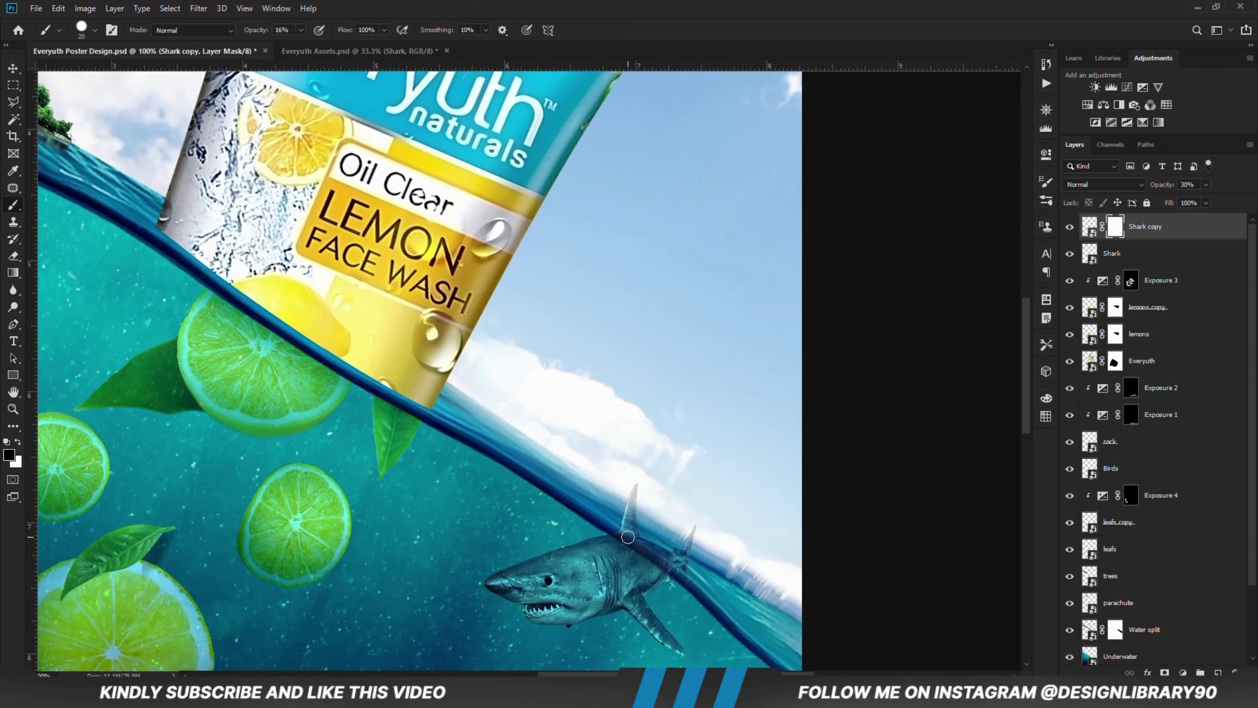
key("0")
- Try to outline the waterline strip across the shark's back with a Pen path and turn it into a selection
key("p")
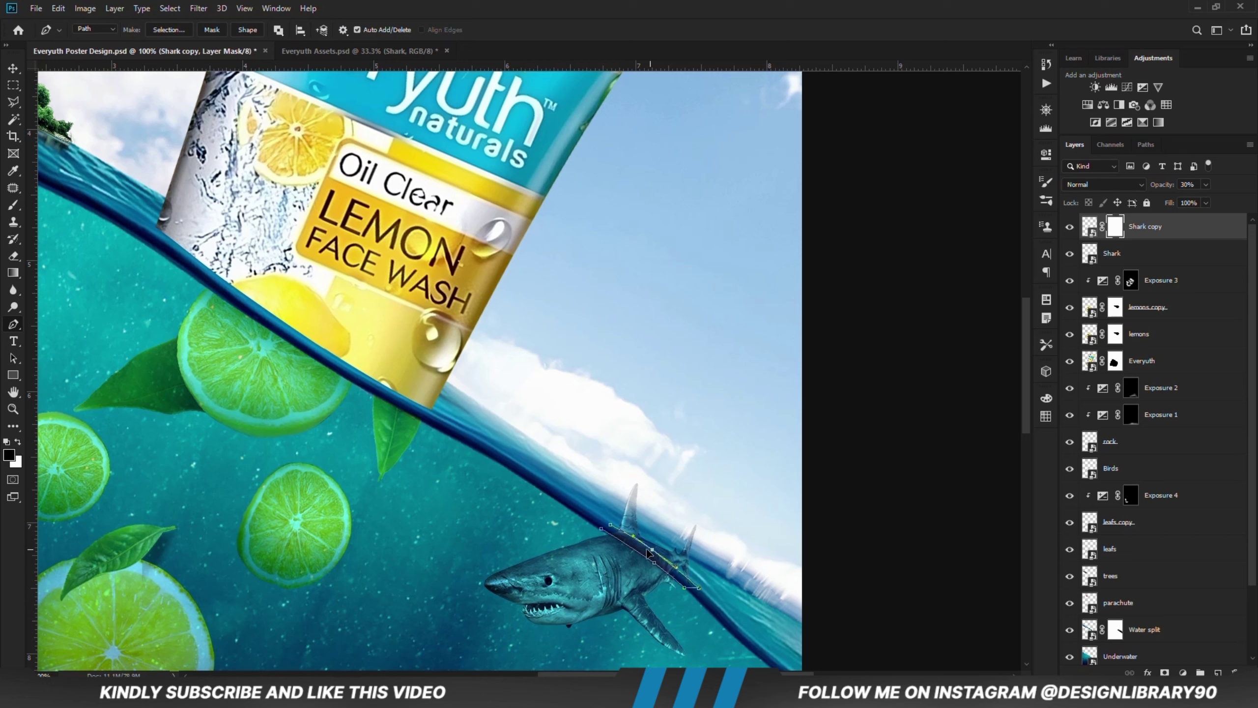
left_click(602, 529)
key("ctrl+Return")
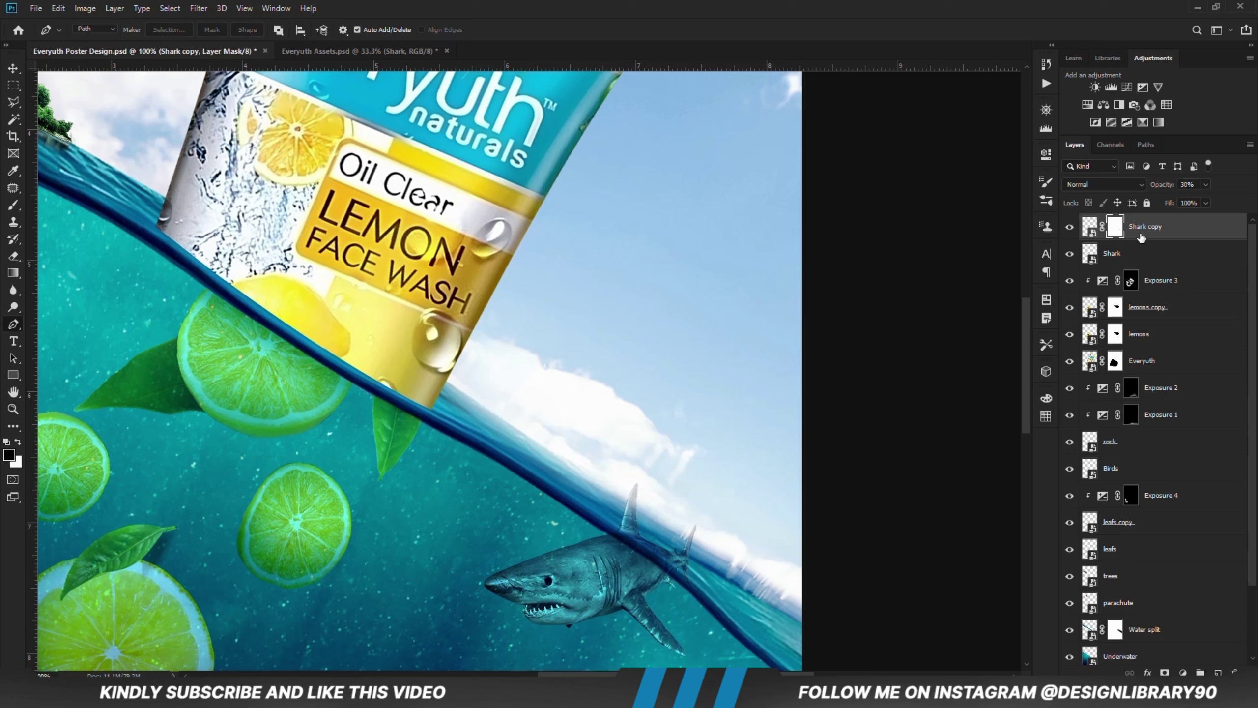
- Duplicate the shark copy, set the duplicate's opacity to 100% and outline the shark's underwater body with the Polygonal Lasso
key("ctrl+j")
left_click_drag(1250, 202, 1253, 202)
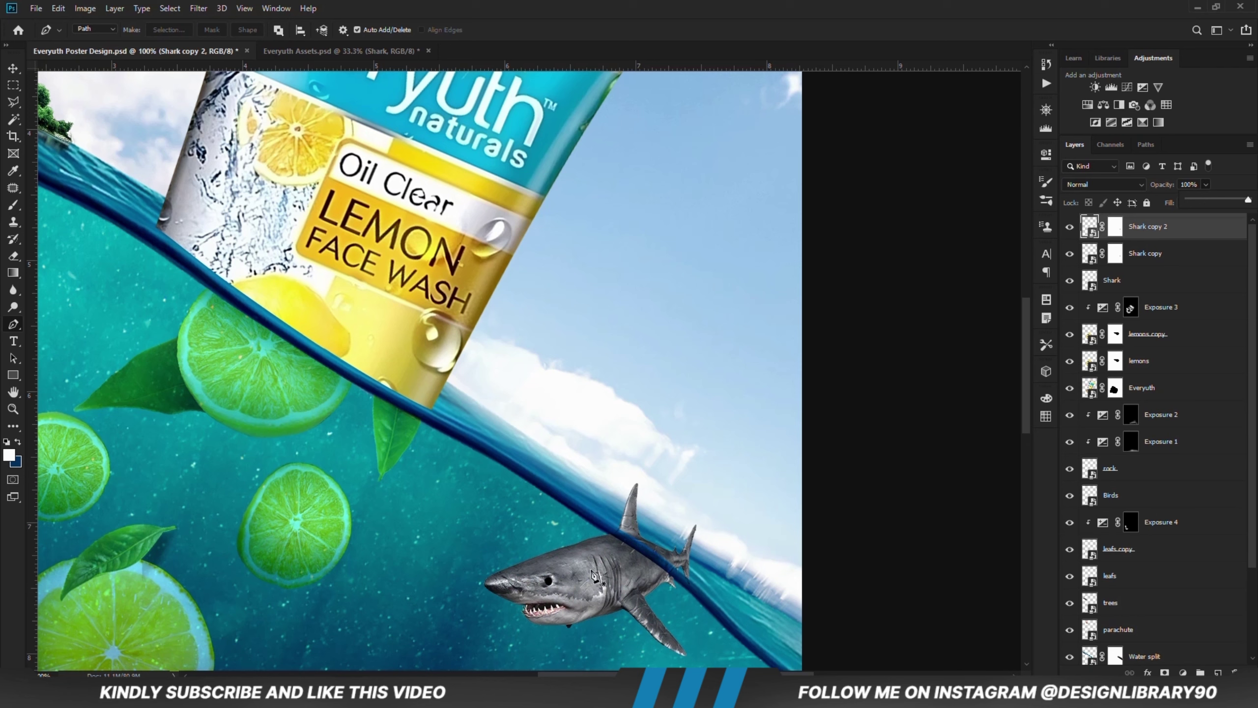
key("l")
left_click(597, 522)
left_click(680, 579)
left_click(703, 660)
left_click(626, 666)
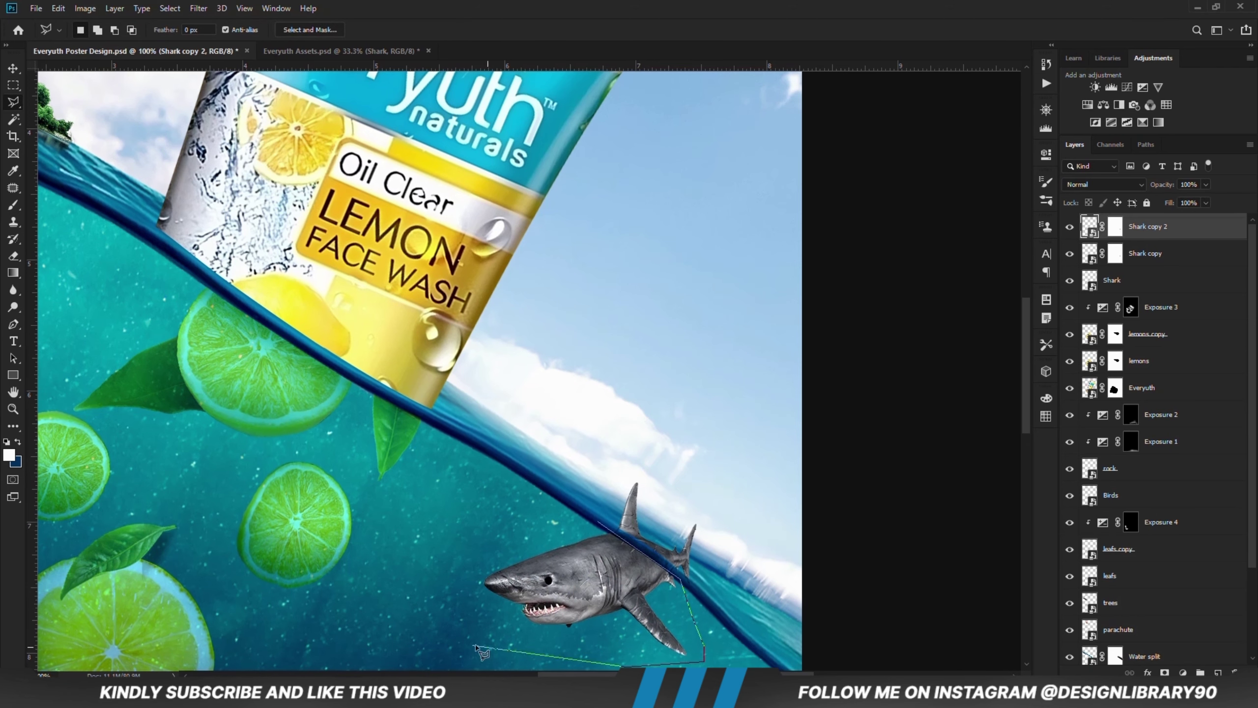
left_click(460, 641)
left_click(440, 569)
left_click(596, 522)
- Fill the selected underwater area with black on the new duplicate's mask and deselect
left_click(1115, 226)
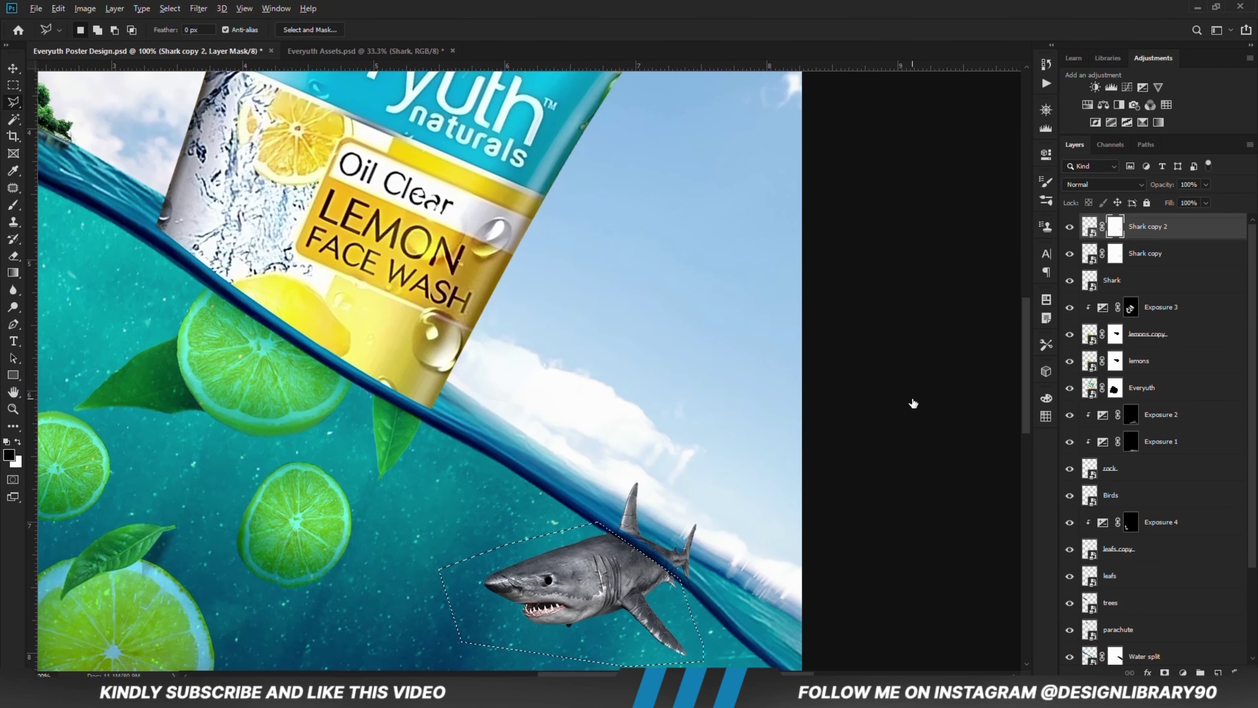
key("alt+BackSpace")
key("ctrl+d")
key("v")
- Clip an Exposure adjustment layer to the 30% shark copy, adjust it to darken the shark and invert its mask to black
left_click(1163, 258)
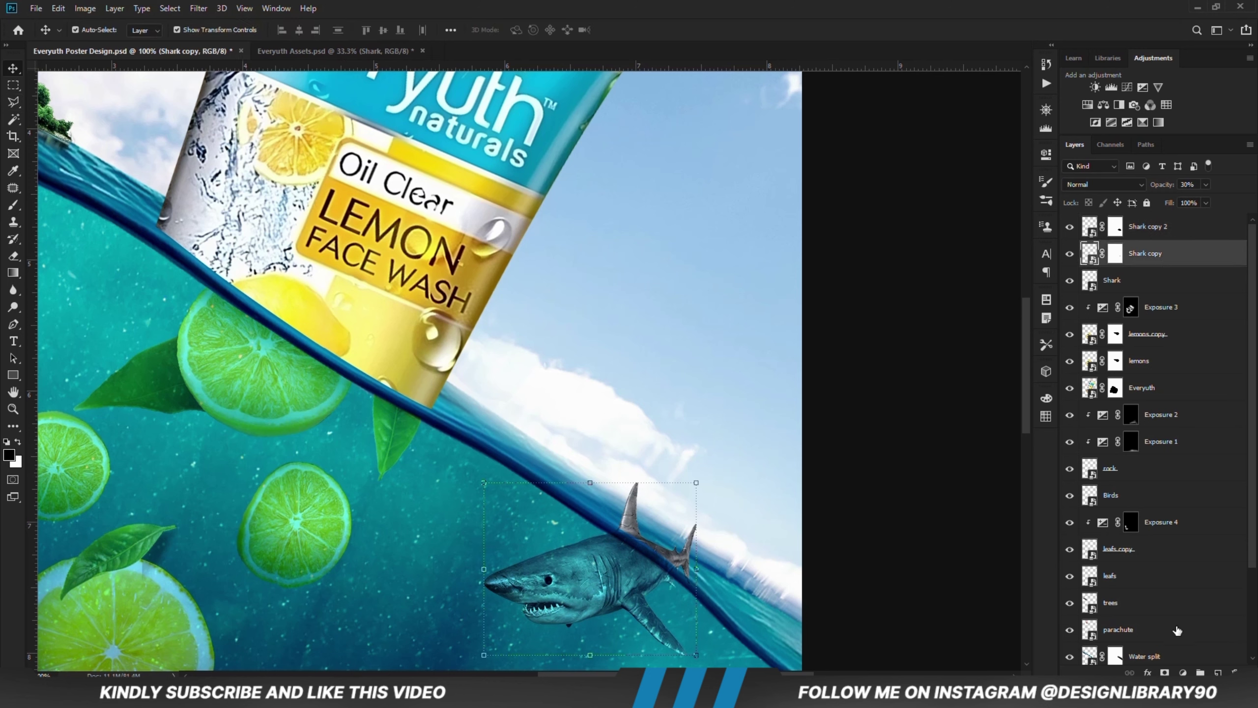
left_click(1183, 672)
left_click(1164, 519)
key("ctrl+alt+g")
mouse_move(934, 224)
left_mouse_down()
mouse_move(880, 228)
mouse_move(946, 224)
left_mouse_up()
left_click(1009, 148)
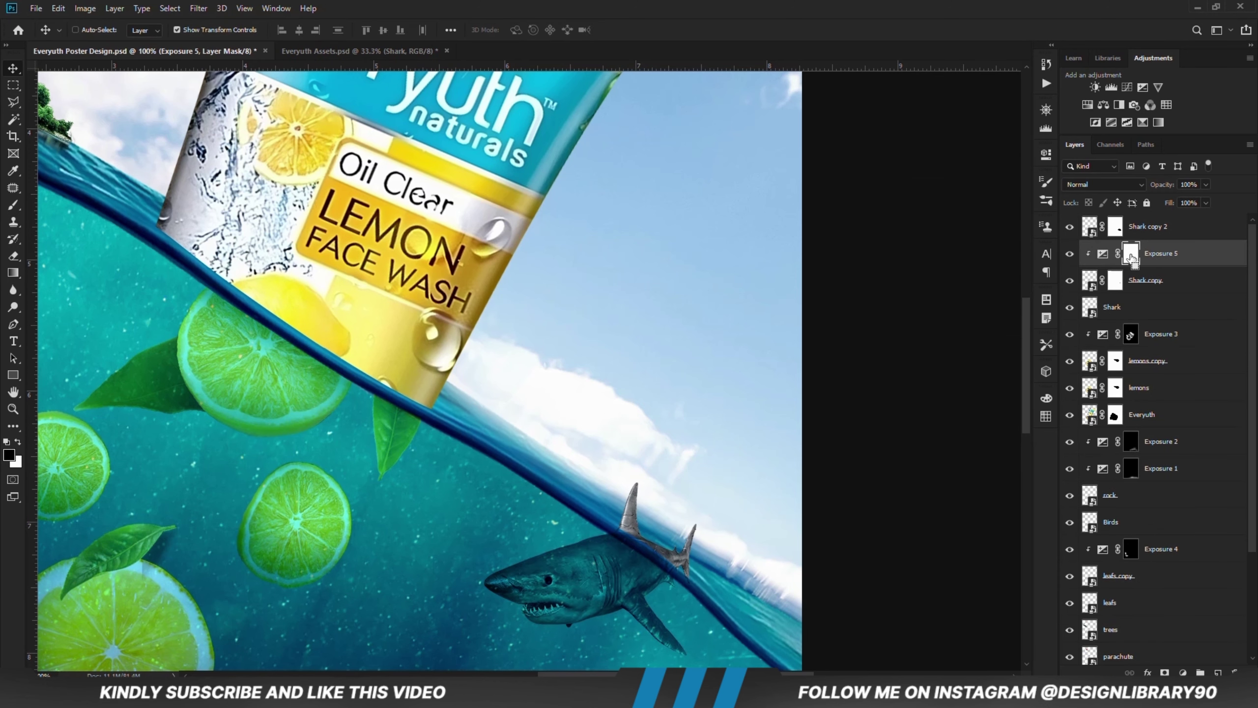
key("ctrl+i")
- Paint shading onto the shark's underwater body on the Exposure mask with a soft size 60 white brush at 21% opacity
key("b")
right_click(623, 490)
left_click(688, 525)
left_click(301, 30)
left_click_drag(266, 46, 252, 46)
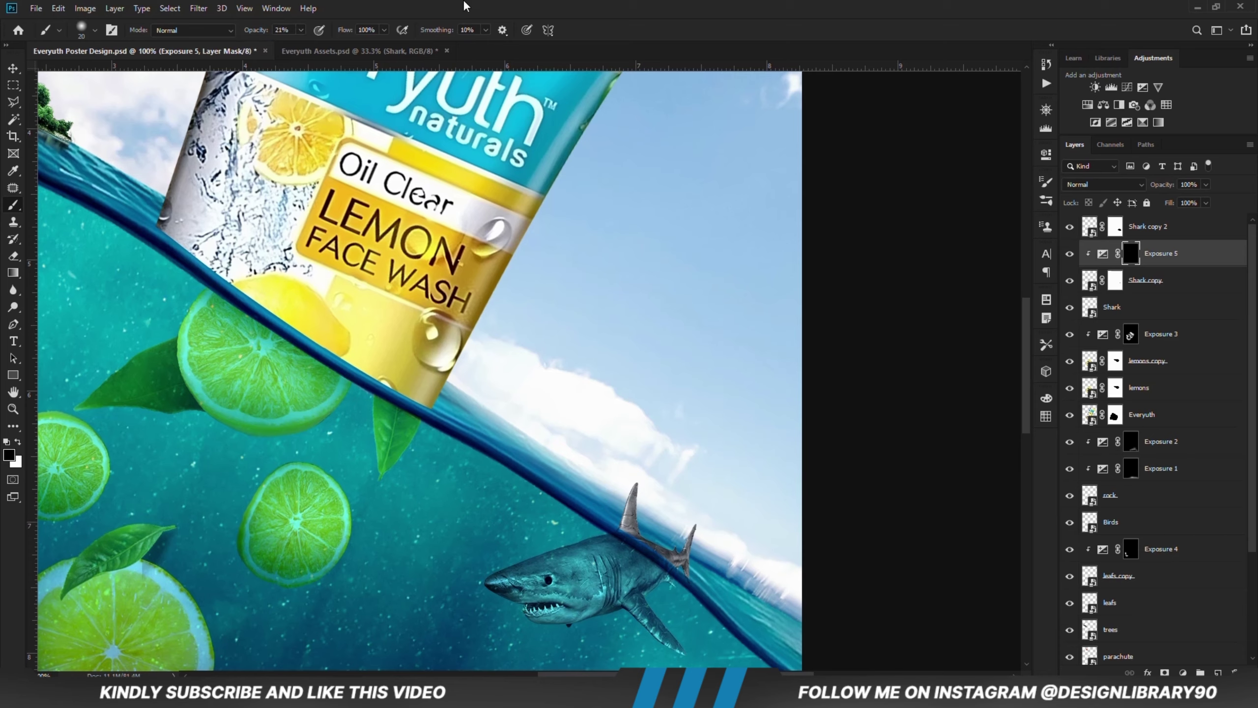
scroll(1027, 345, "down", 3)
left_click_drag(651, 441, 508, 491)
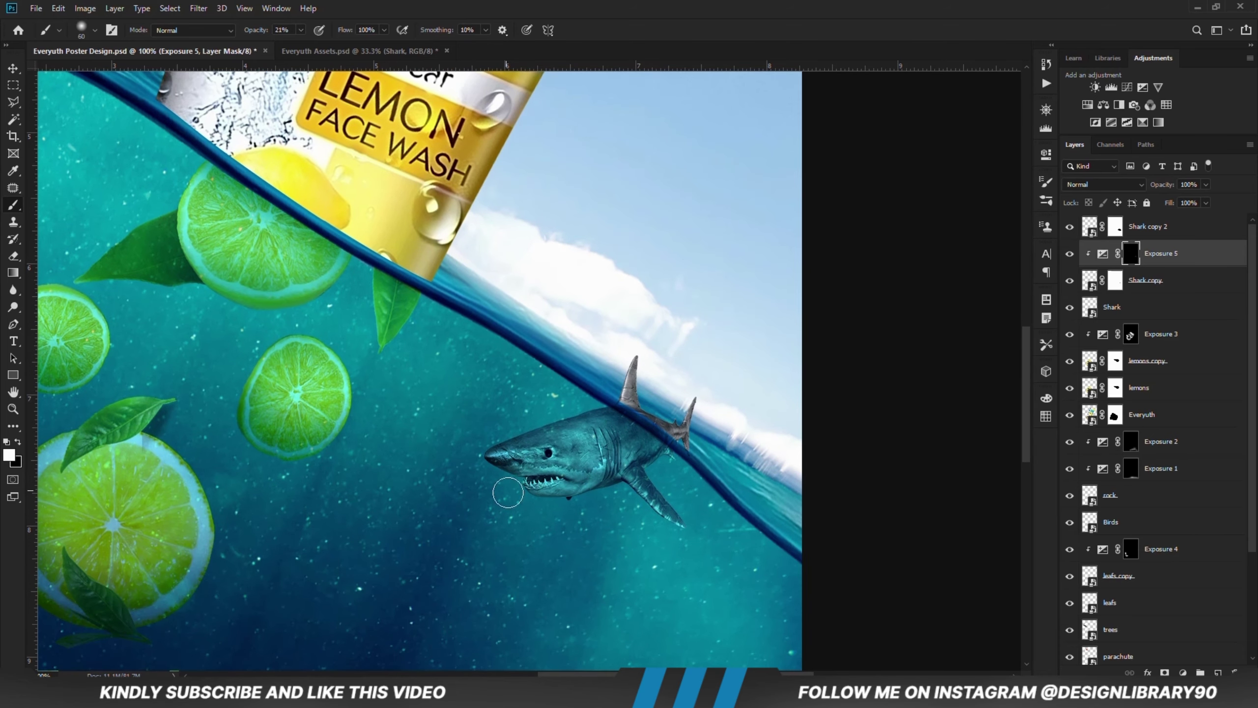
- Build up the shading along the shark's belly and head with larger size 100 brush strokes at 21% opacity
key("]")
key("]")
key("]")
key("]")
mouse_move(630, 500)
left_mouse_down()
mouse_move(503, 489)
mouse_move(529, 461)
mouse_move(521, 490)
left_mouse_up()
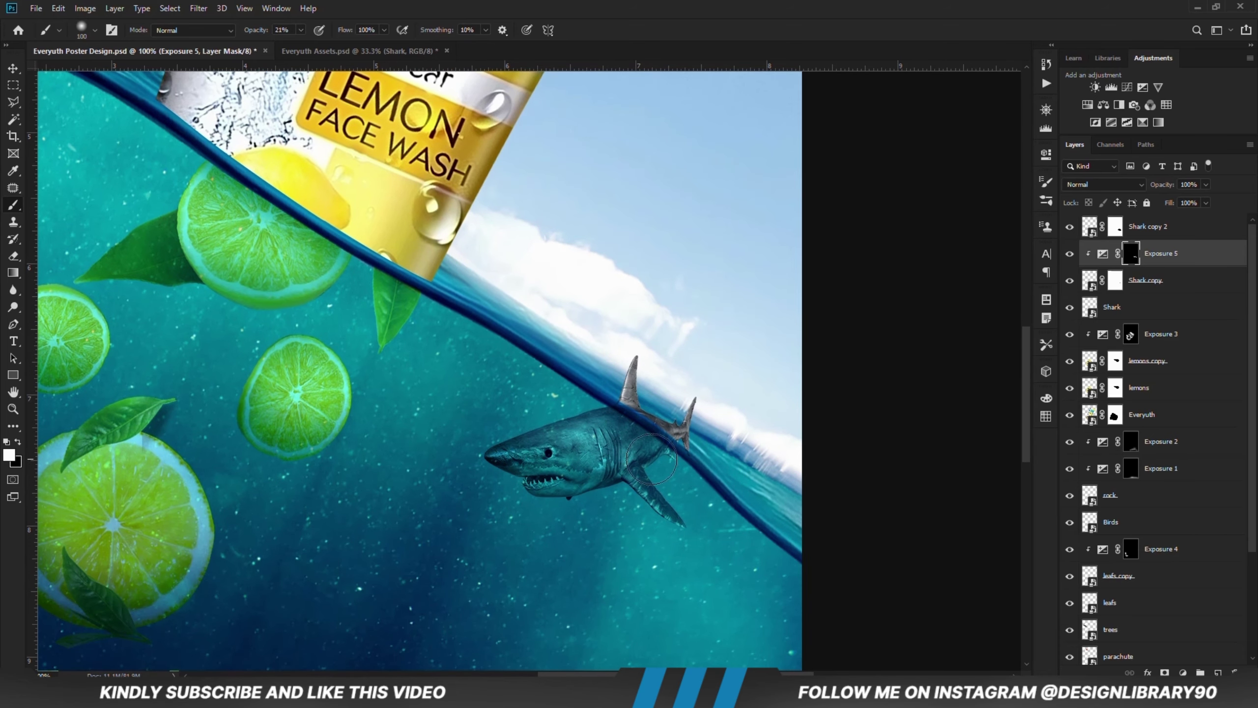
key("bracketleft")
key("bracketleft")
key("bracketleft")
key("bracketleft")
key("bracketleft")
key("bracketright")
key("bracketright")
key("bracketright")
key("bracketright")
key("bracketright")
key("bracketright")
key("bracketright")
key("bracketright")
- Clip a second Exposure adjustment layer with strongly lowered exposure to the shark copy and invert its mask to black
left_click(1183, 672)
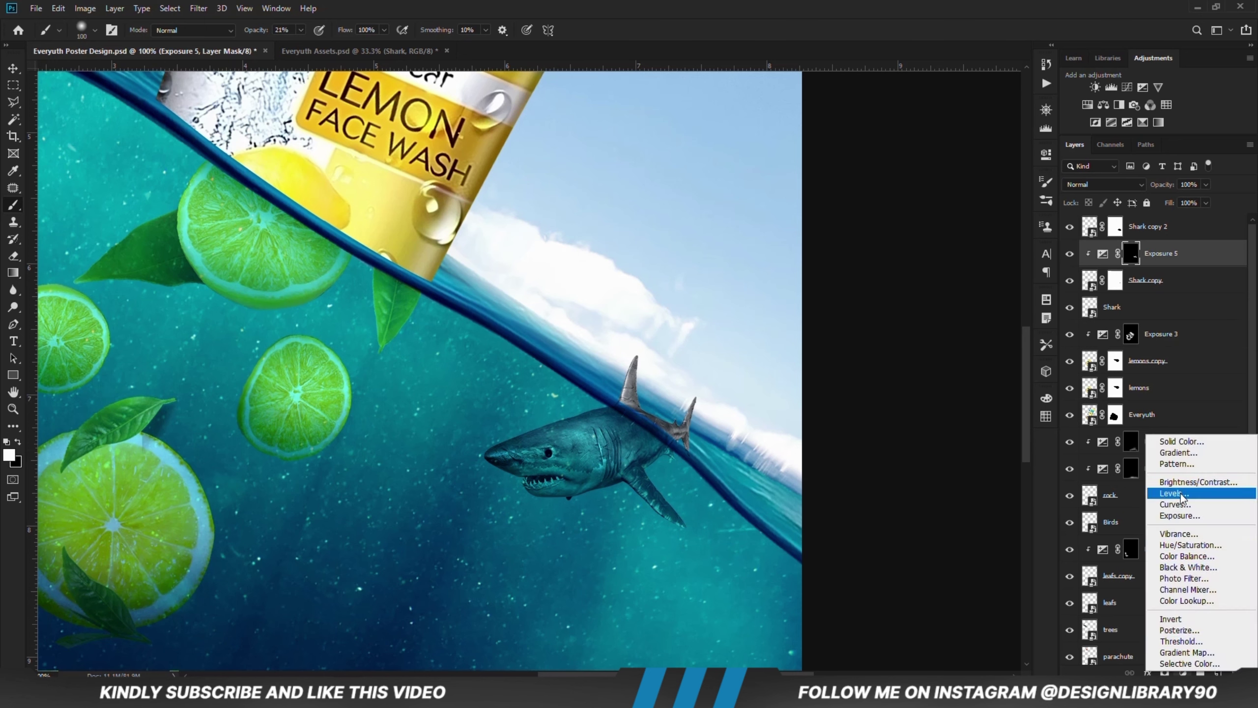
left_click(1181, 515)
left_click_drag(926, 222, 865, 222)
left_click(980, 202)
key("ctrl+i")
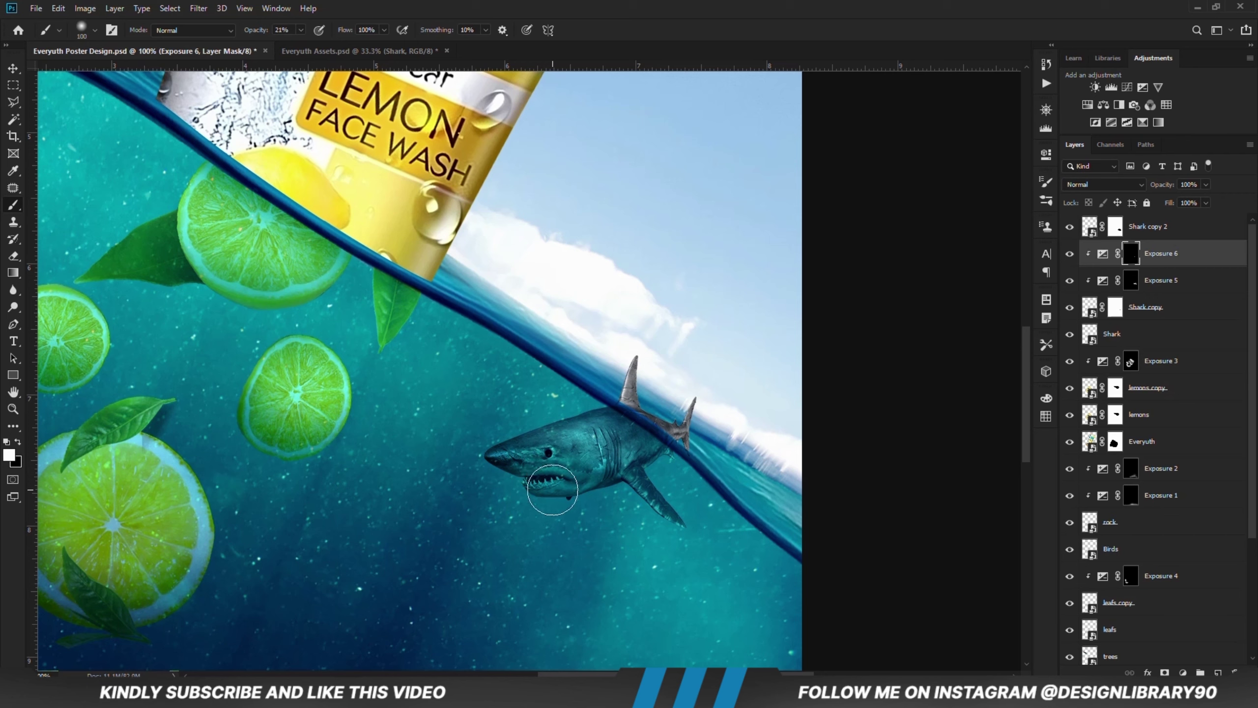
- Darken the shark's underside on the second Exposure mask with a size 100 white brush at 47% opacity
key("4")
key("7")
left_click_drag(449, 458, 632, 480)
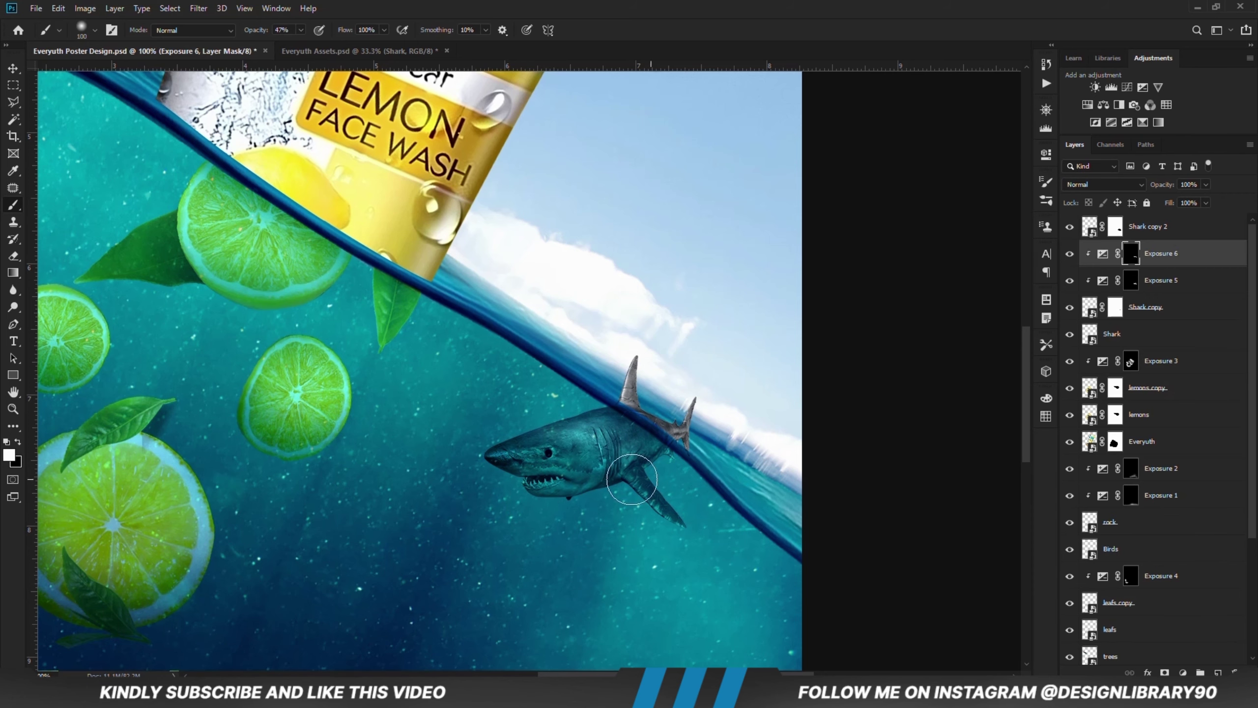
- Review the whole poster with no layer selected to check the shark's shading in the composition
key("ctrl+minus")
key("ctrl+minus")
key("ctrl+minus")
key("ctrl+minus")
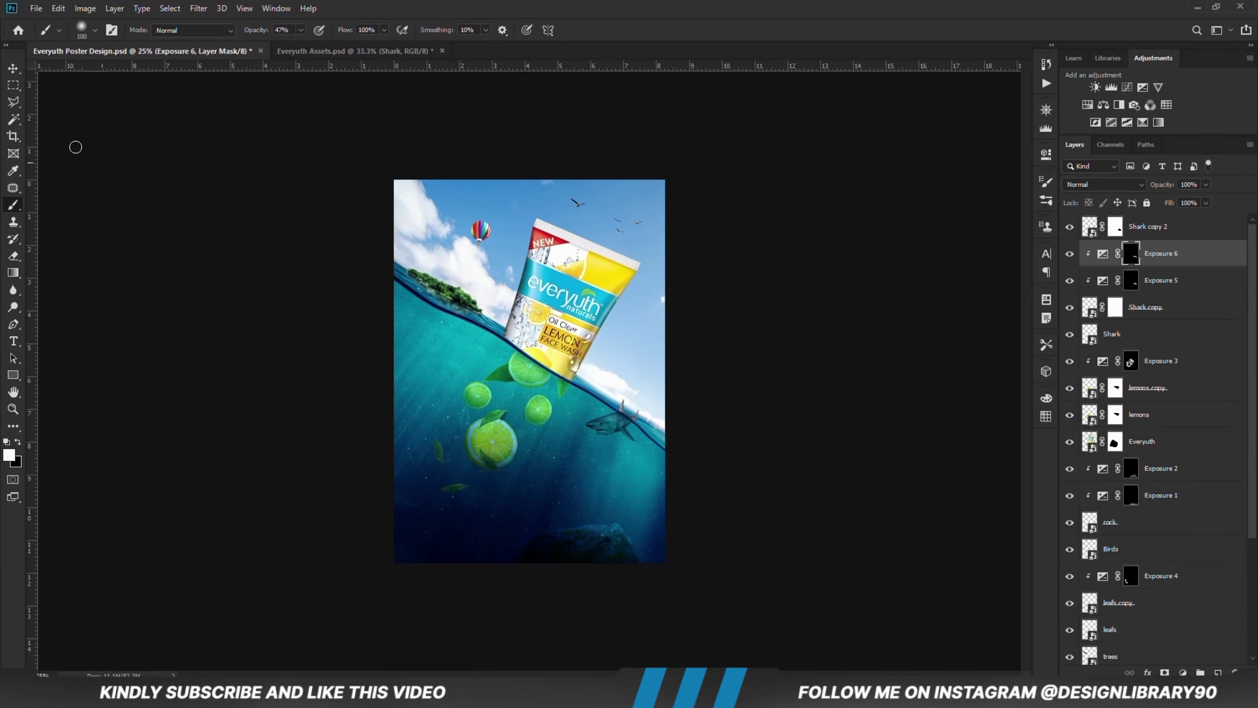
key("v")
left_click(267, 349)
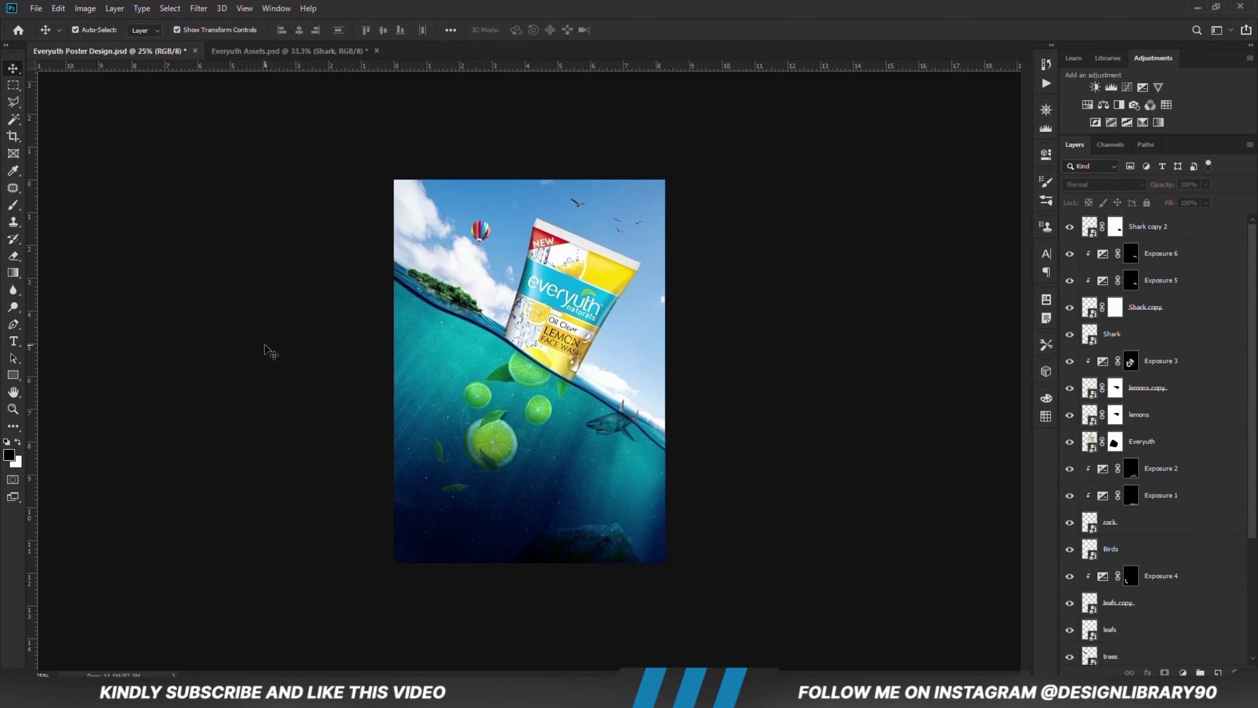
key("ctrl+plus")
key("ctrl+plus")
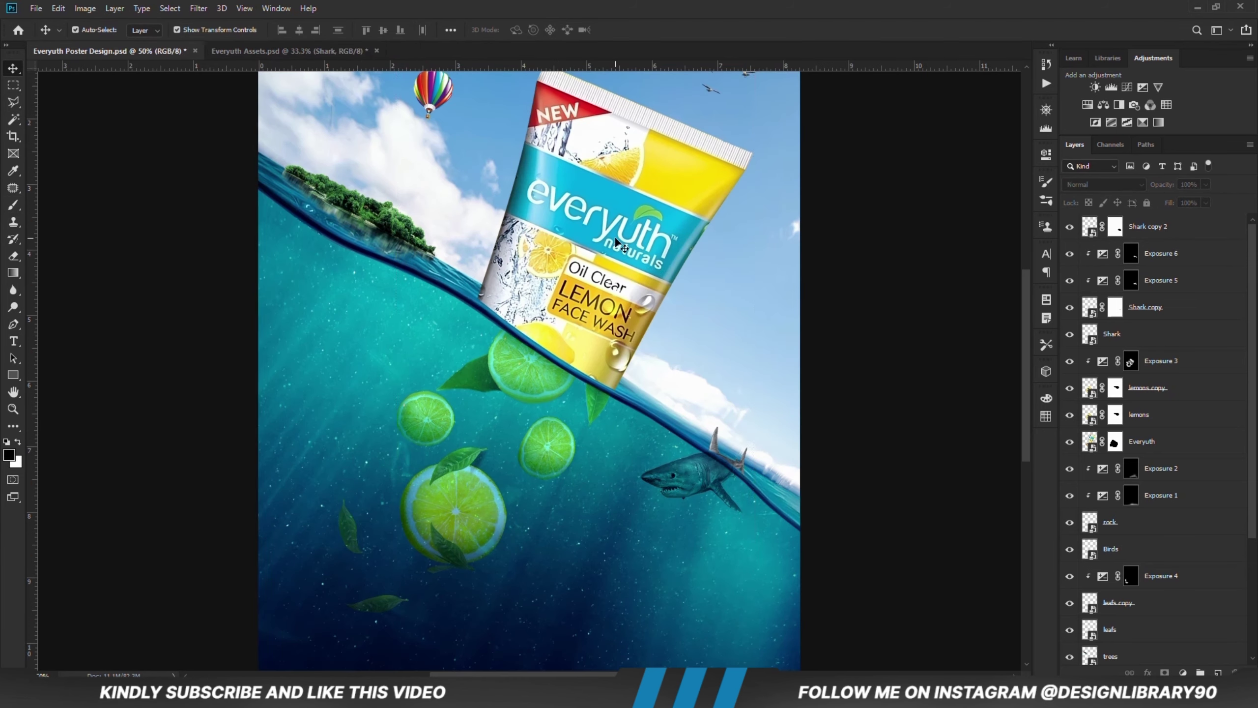
- Clip an Exposure adjustment of -7.67 to the Everyuth tube layer and invert its mask to black
left_click(605, 310)
left_click(1070, 442)
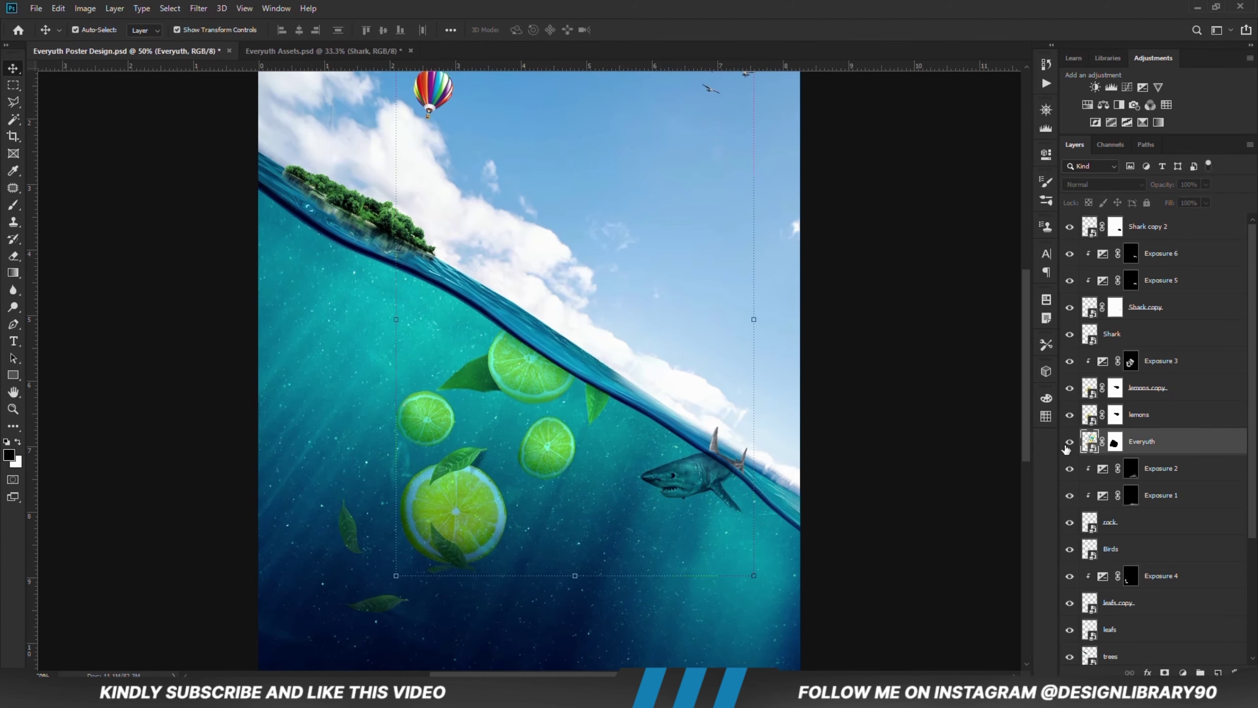
left_click(1183, 673)
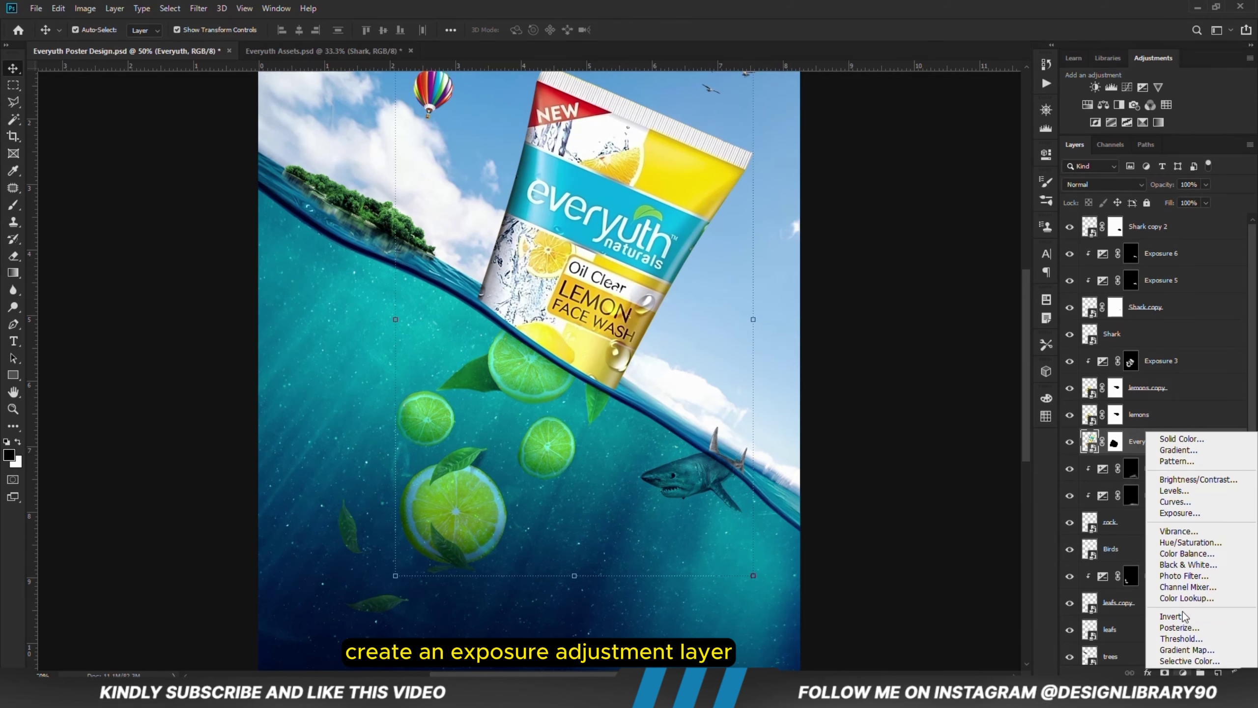
left_click(1189, 514)
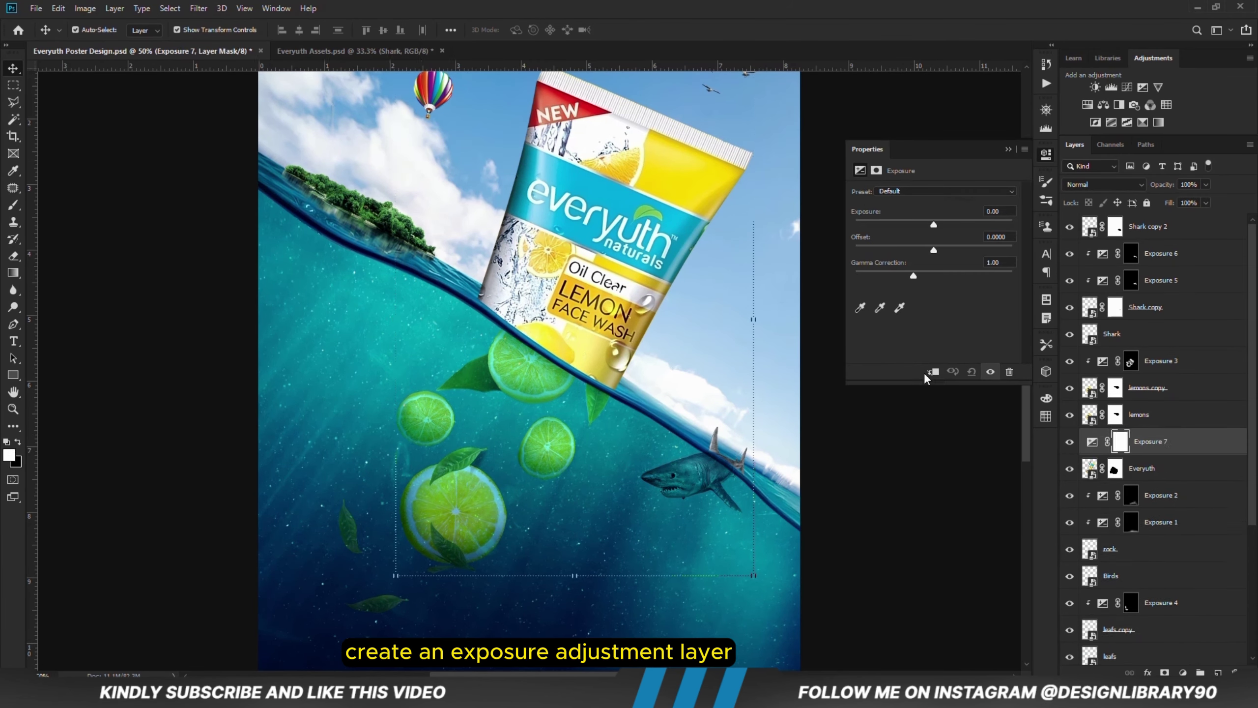
left_click(933, 372)
left_click_drag(934, 225, 880, 223)
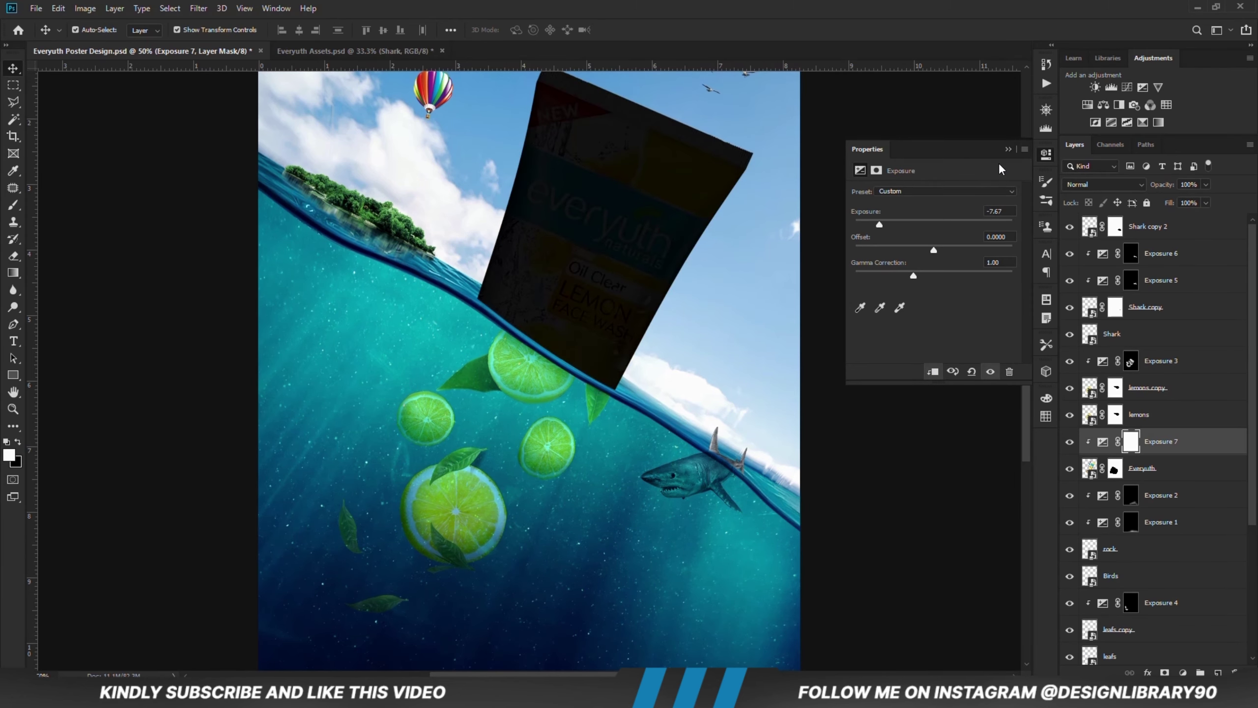
left_click(1008, 148)
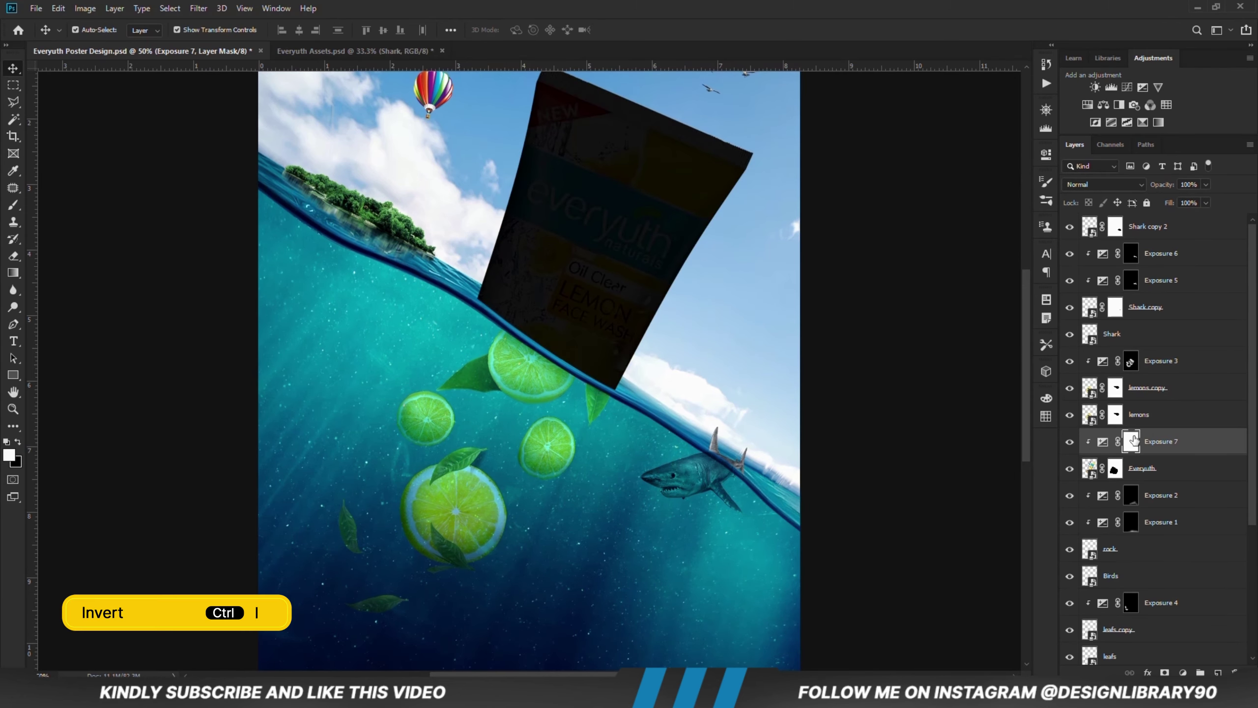
key("ctrl+i")
- Paint shading along the tube's base at the waterline on the Exposure 7 mask with a soft 275 px white brush at 27% opacity
right_click(13, 206)
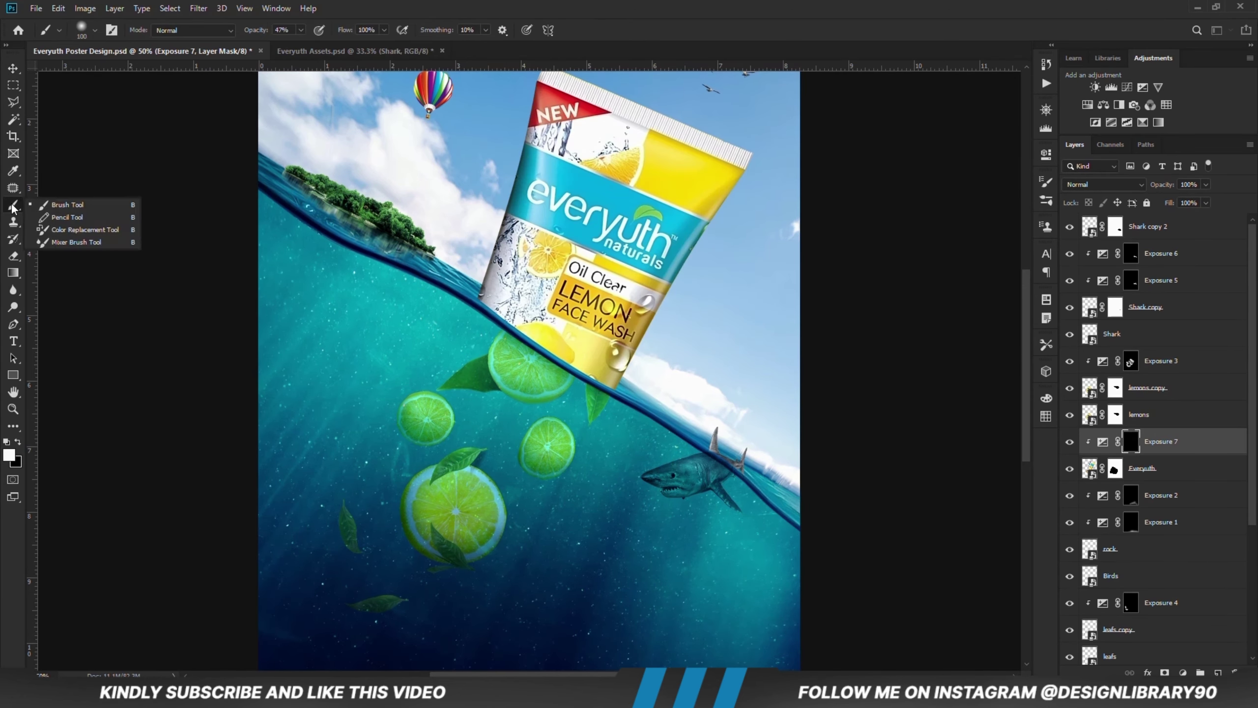
left_click(52, 206)
right_click(12, 206)
left_click(56, 206)
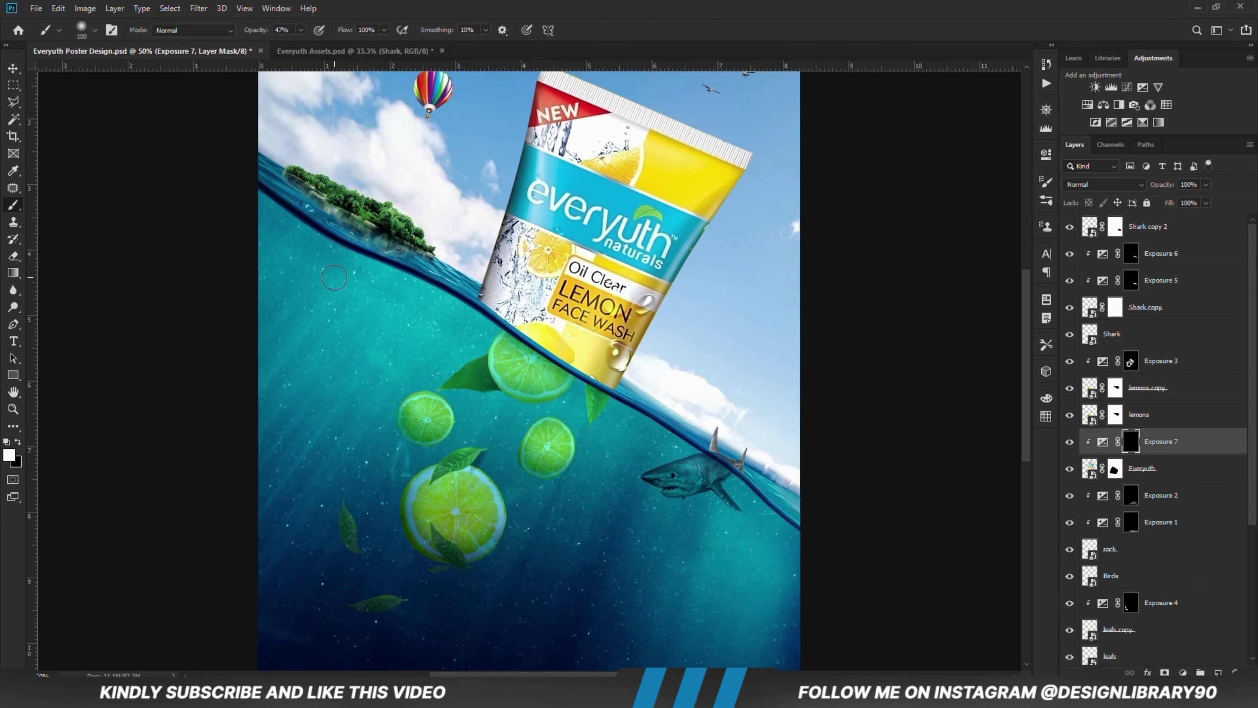
right_click(420, 328)
left_click_drag(512, 355, 536, 355)
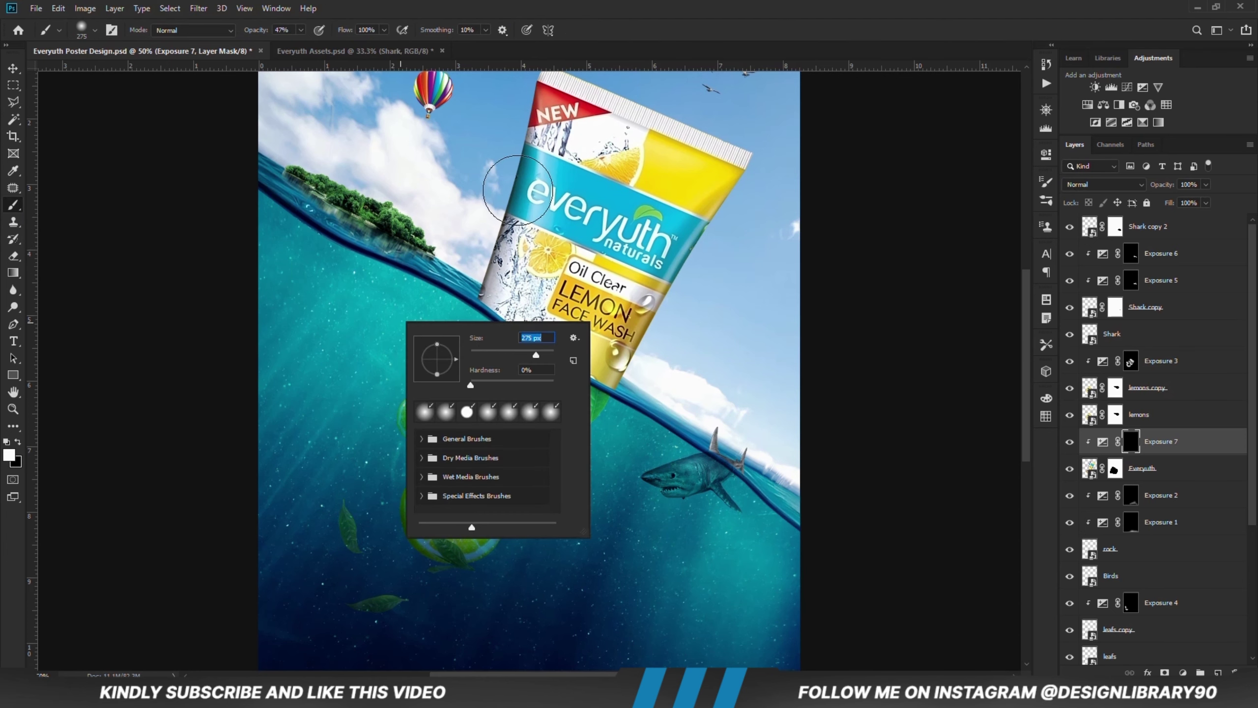
left_click(517, 6)
left_click(301, 31)
left_click(426, 4)
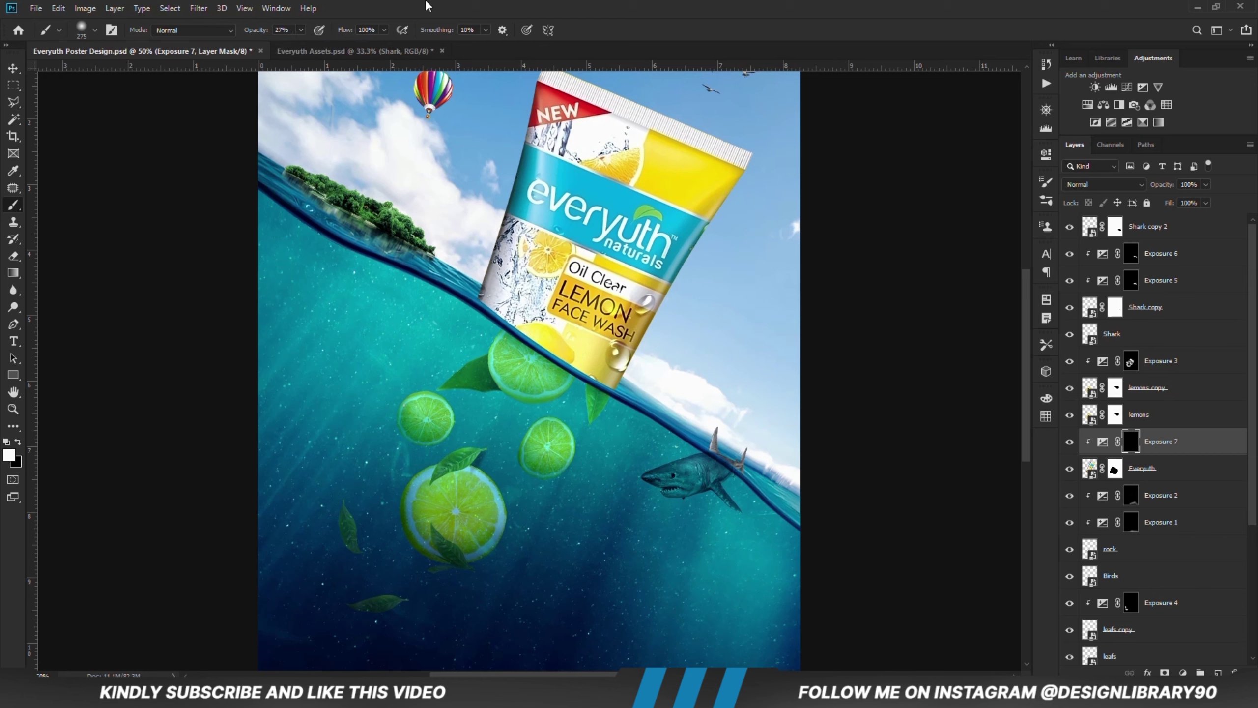
left_click(9, 455)
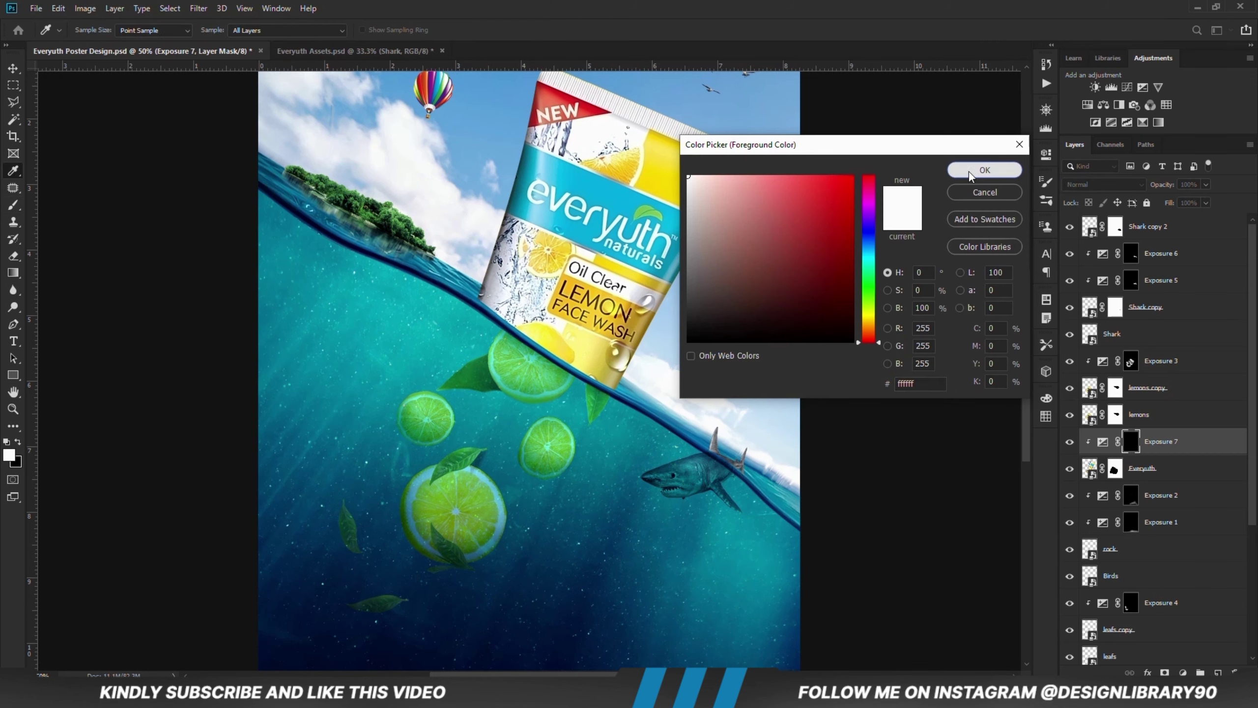
left_click(985, 172)
mouse_move(606, 409)
left_mouse_down()
mouse_move(533, 415)
mouse_move(502, 361)
mouse_move(533, 386)
mouse_move(504, 361)
mouse_move(522, 344)
left_mouse_up()
mouse_move(448, 322)
left_mouse_down()
mouse_move(446, 335)
mouse_move(451, 323)
mouse_move(514, 391)
mouse_move(489, 355)
mouse_move(552, 426)
mouse_move(522, 382)
mouse_move(467, 345)
left_mouse_up()
left_click(1073, 448)
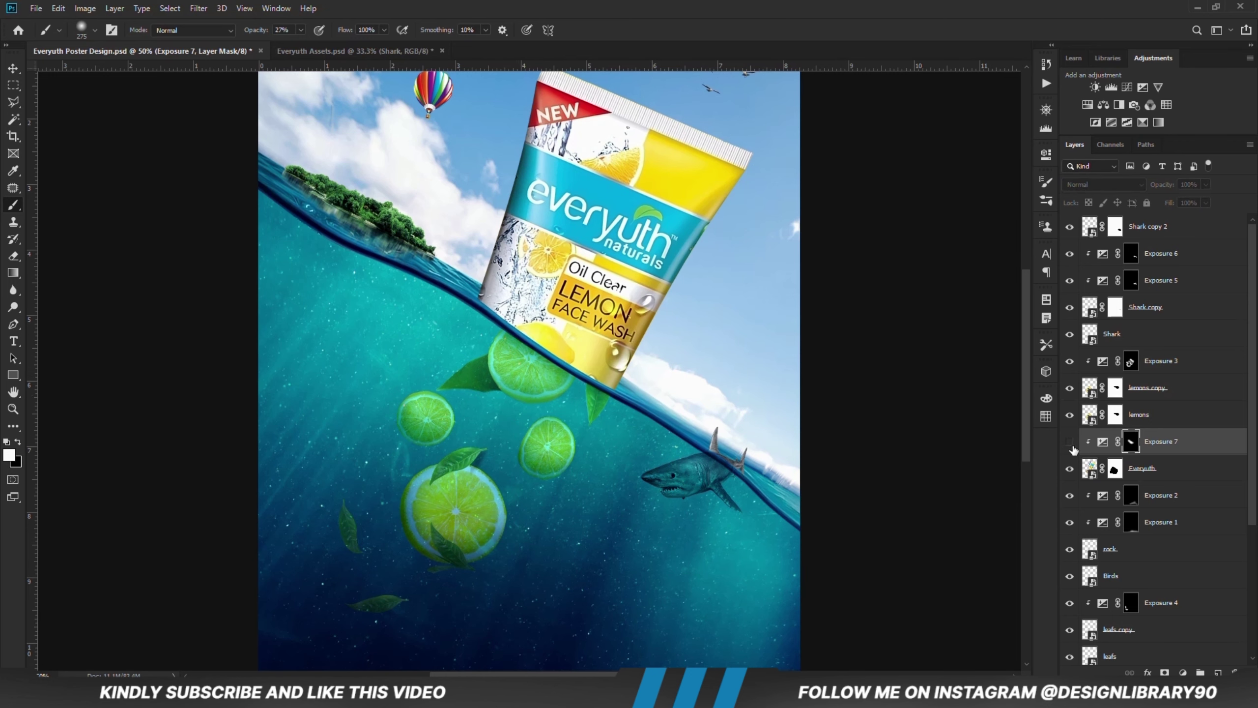
left_click(1072, 448)
- Set the Exposure 7 layer's blend mode to Overlay and add a duplicate of it clipped to the tube
left_click(1087, 184)
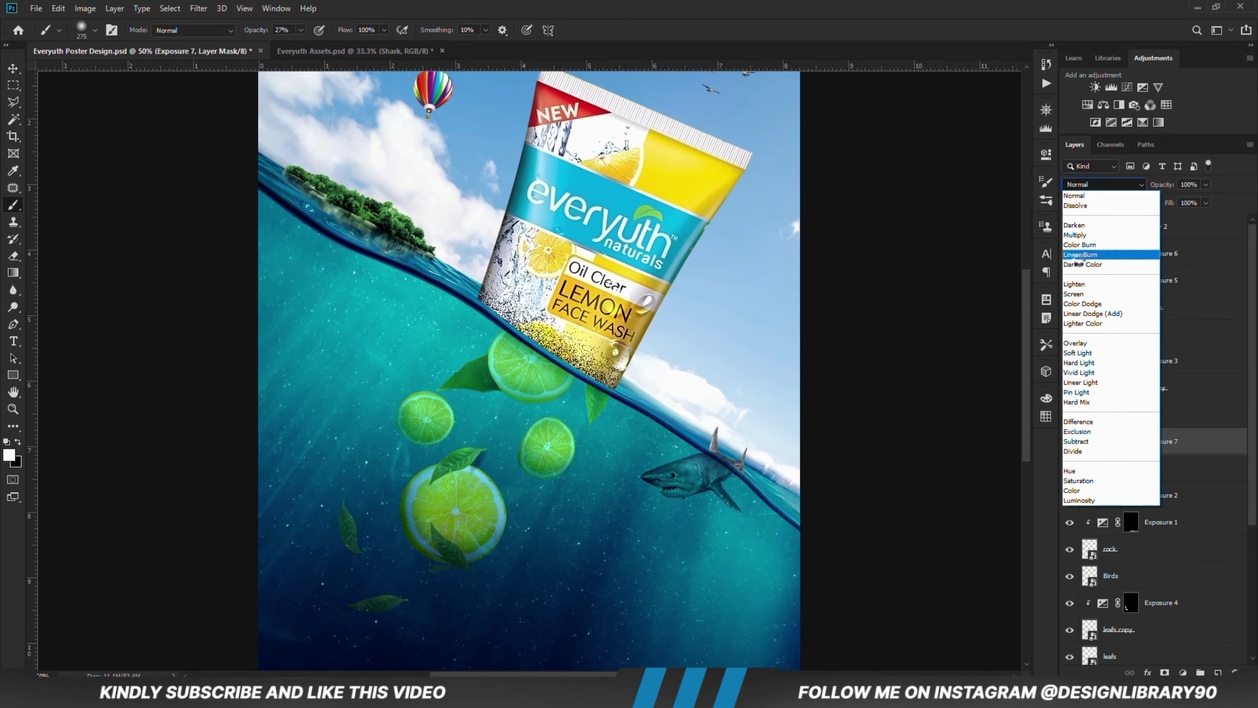
left_click(1089, 346)
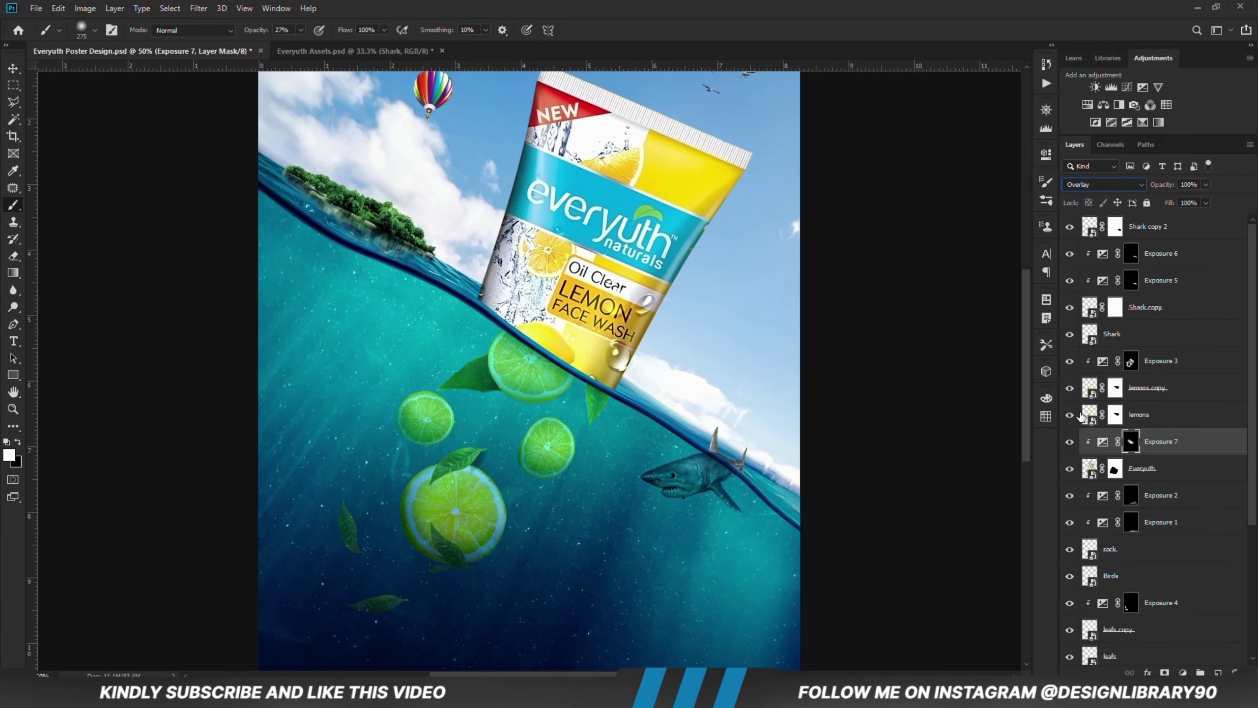
key("ctrl+j")
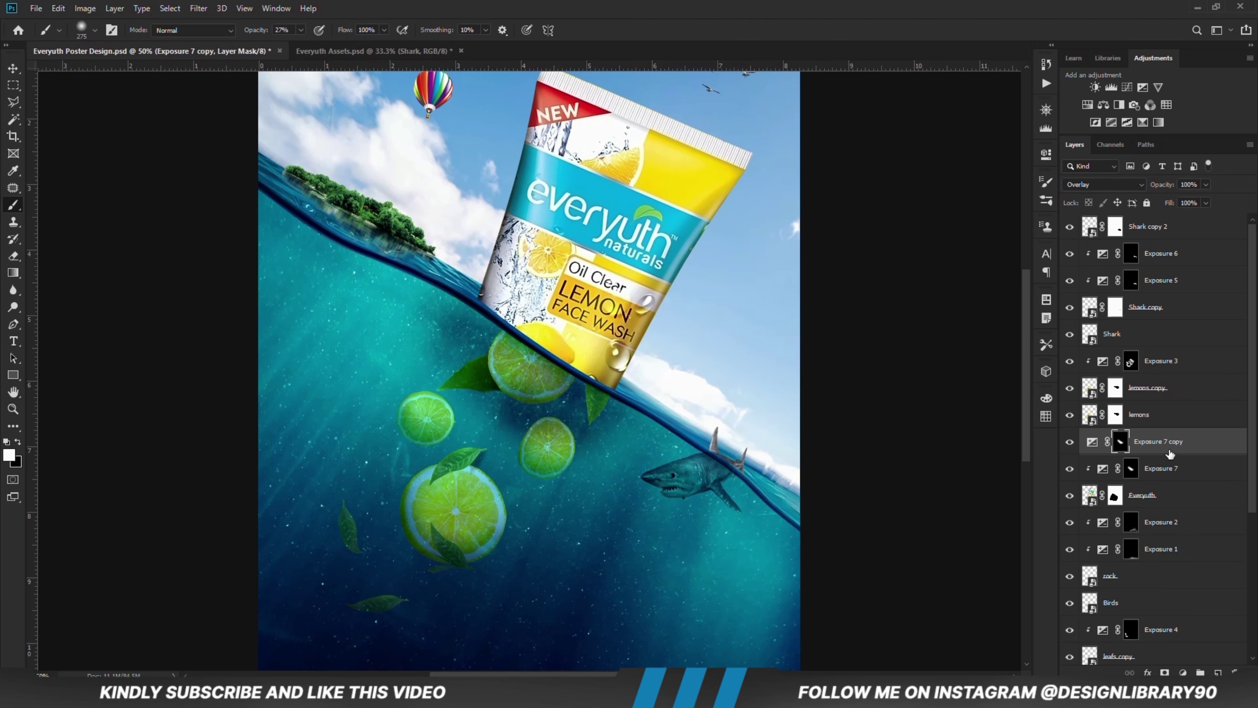
right_click(1165, 451)
left_click(1041, 383)
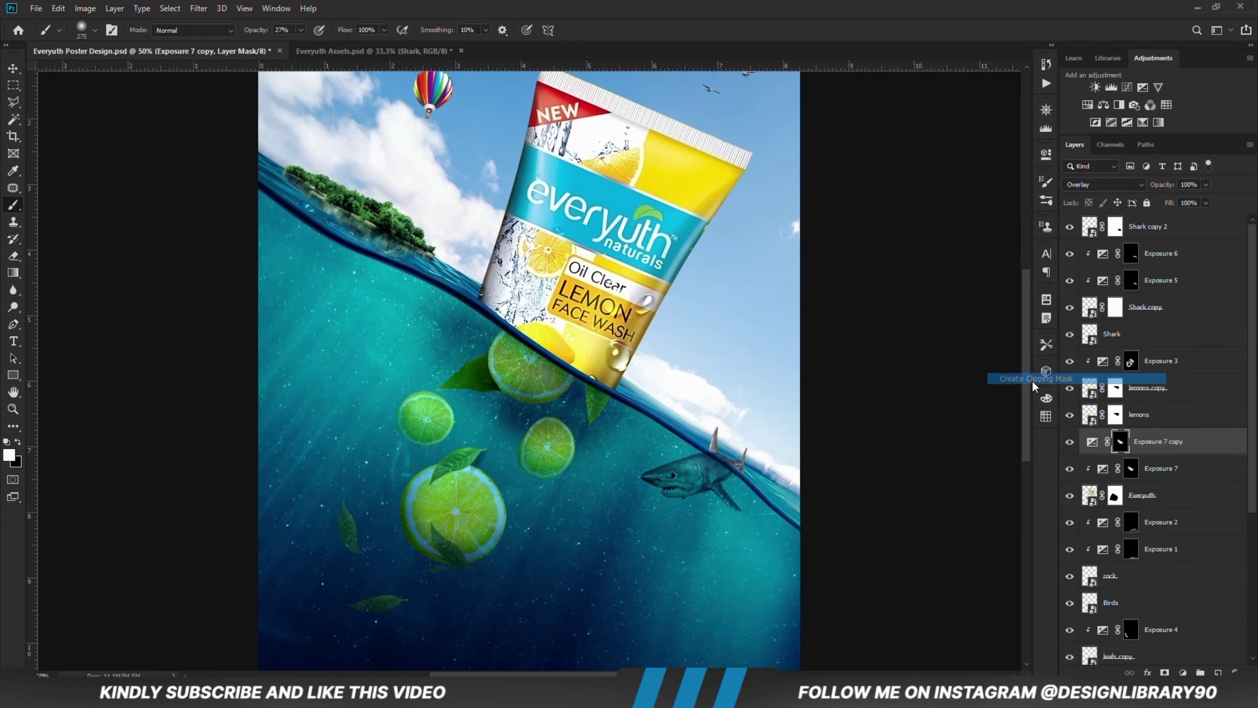
- Set the duplicated Exposure layer to Normal blending at 59% opacity and compare the tube with and without it
left_click(1090, 184)
left_click(1084, 198)
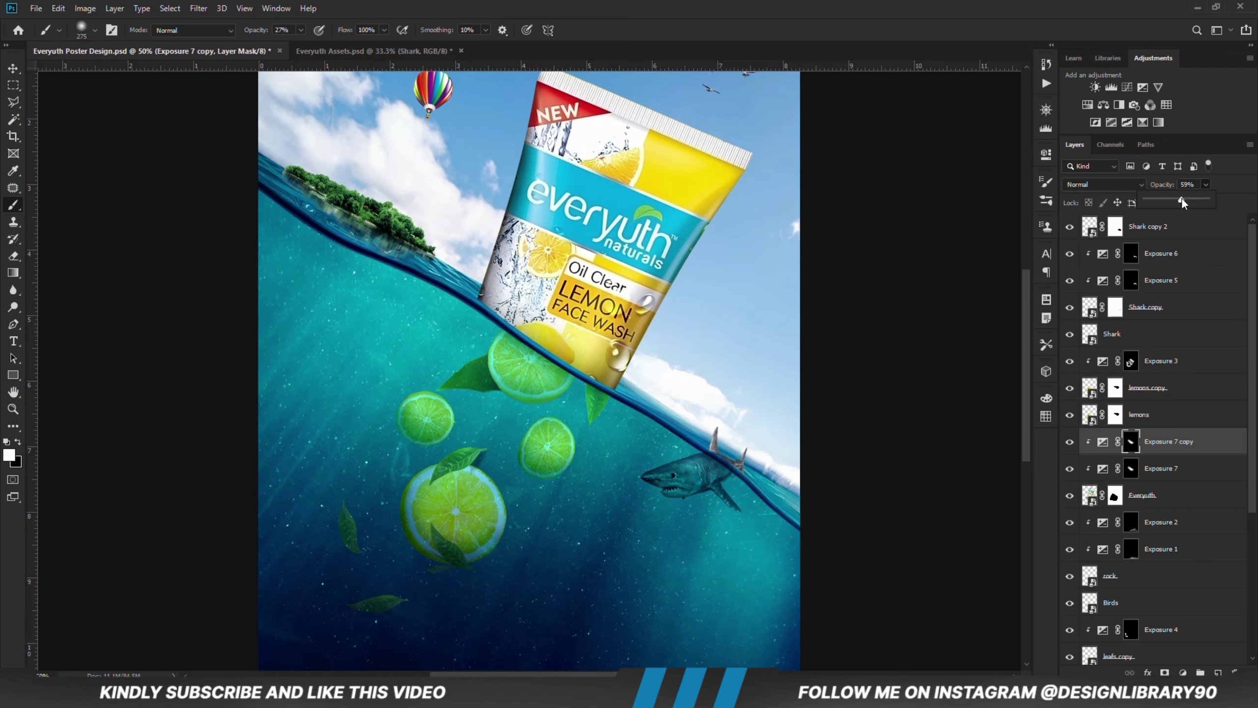
left_click(1070, 441)
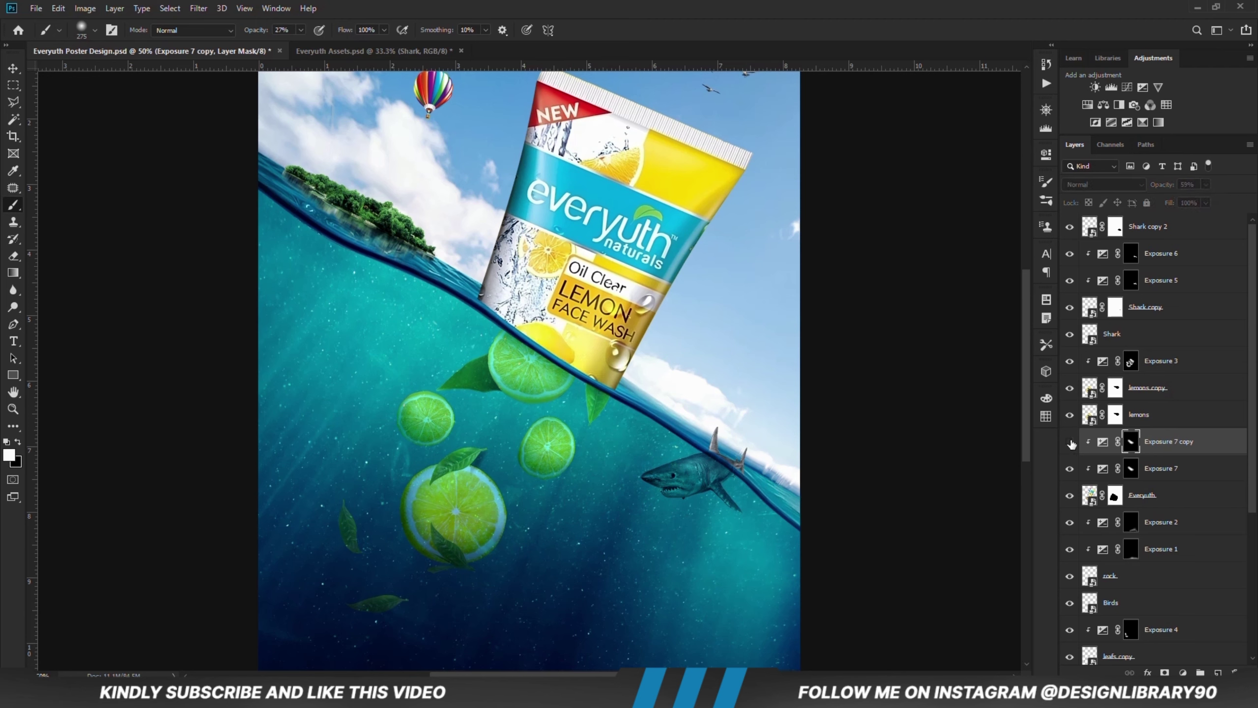
left_click(1070, 441)
- Clip another Exposure adjustment of -11.67 to the tube and invert its mask to black
left_click(1183, 673)
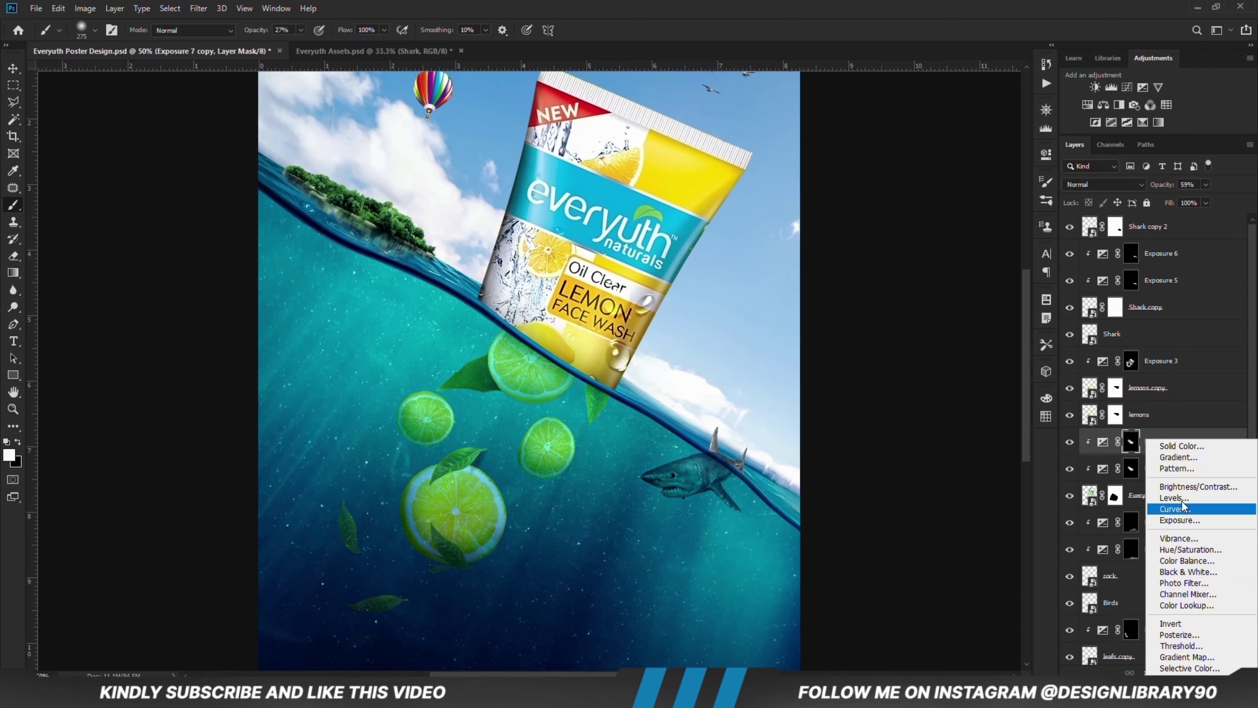
left_click(1170, 521)
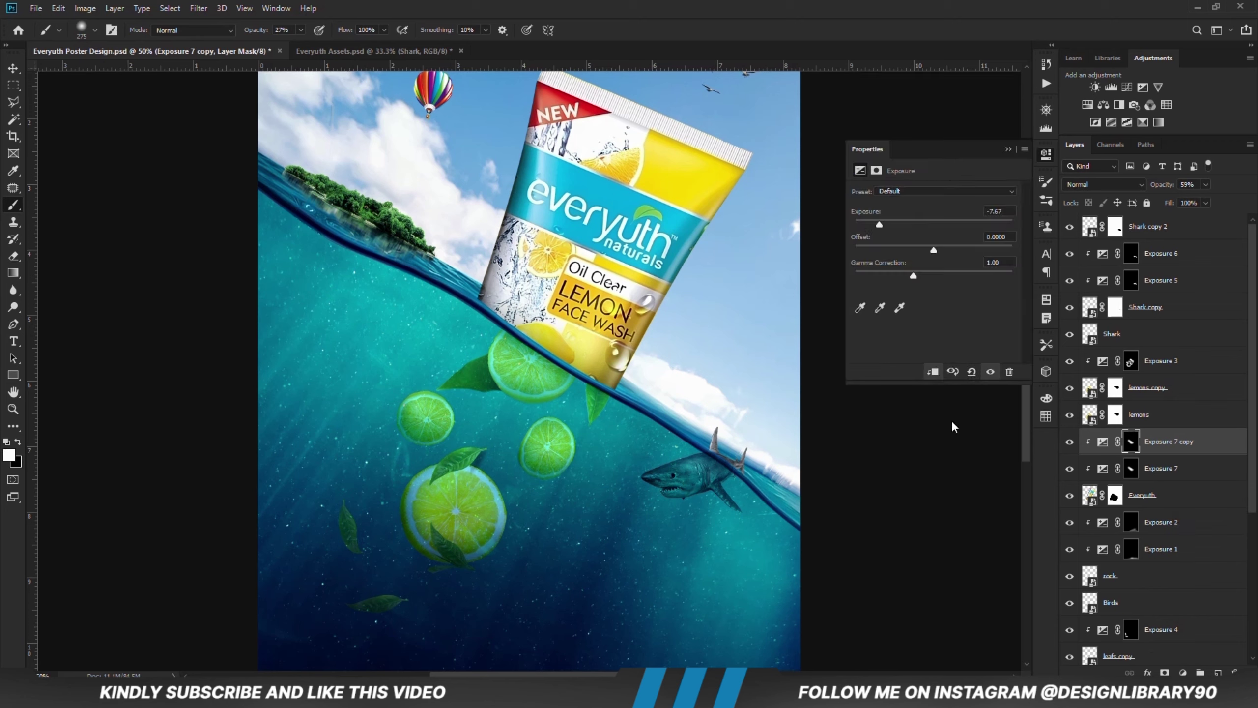
left_click(933, 372)
left_click_drag(934, 224, 863, 225)
left_click(1008, 149)
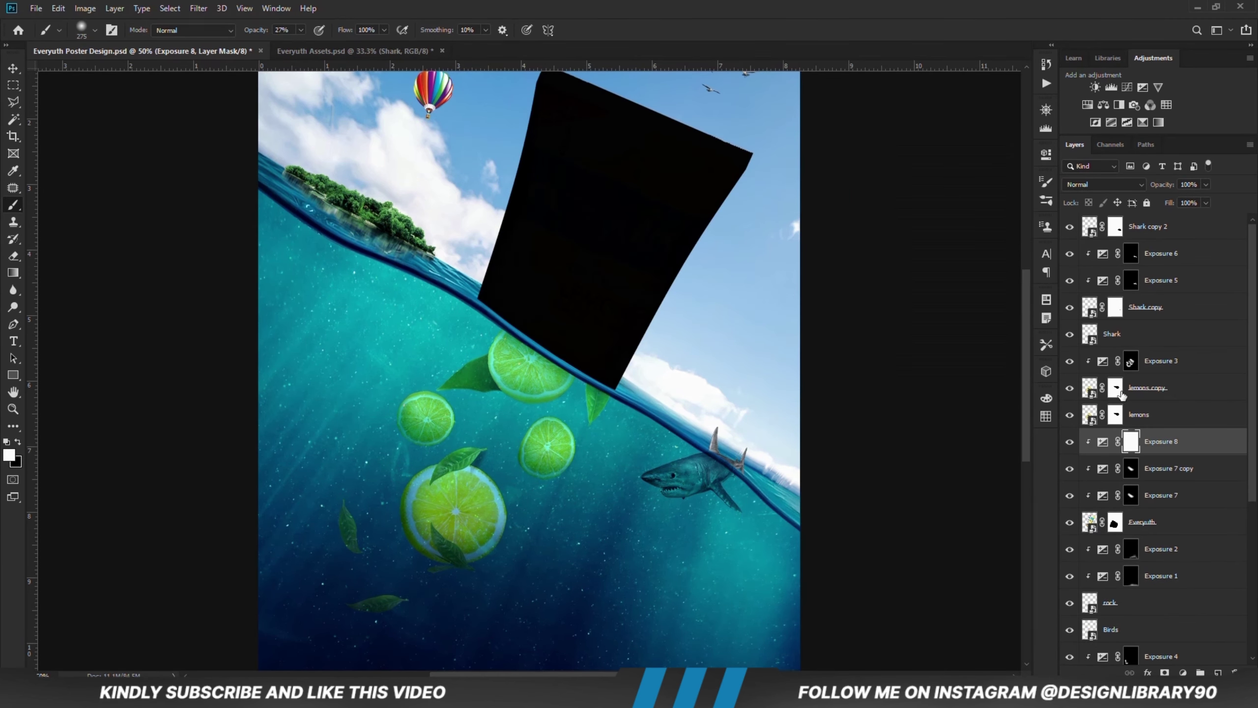
key("ctrl+i")
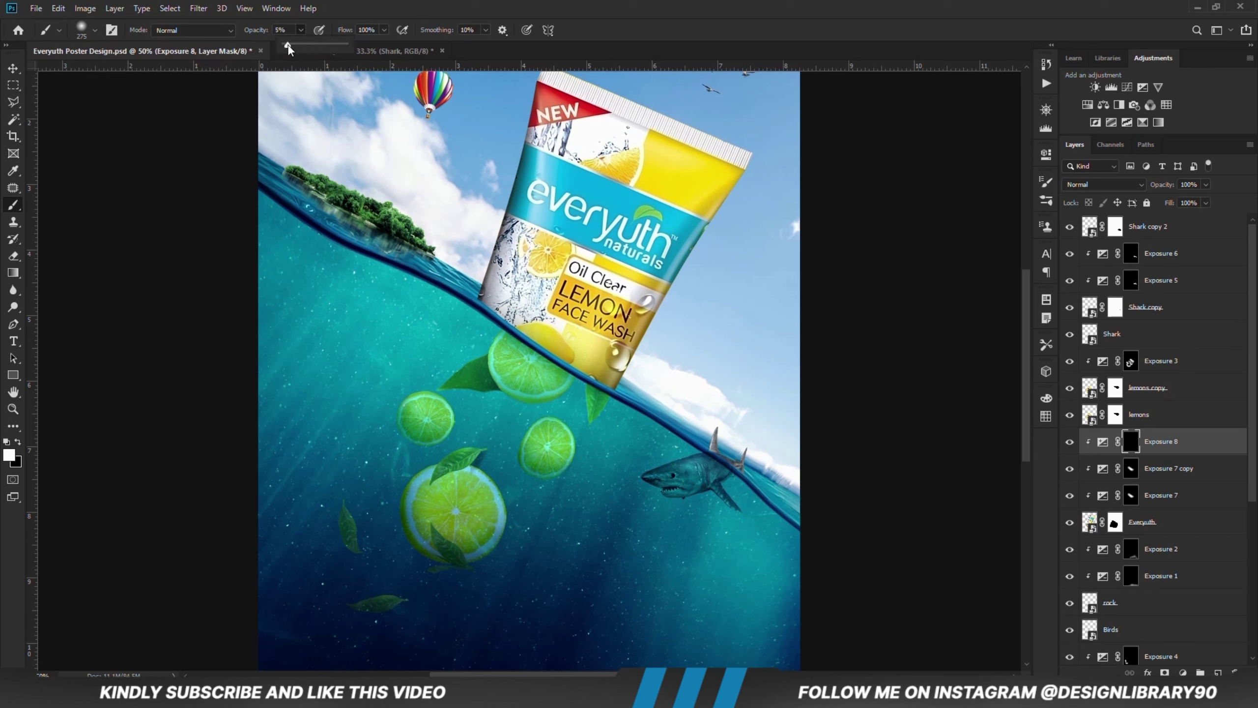
- Paint subtle shading over the tube's left side and body on the Exposure 8 mask with a size 400 white brush at 8% opacity
left_click_drag(290, 45, 290, 45)
key("bracketright")
key("bracketright")
key("bracketright")
mouse_move(451, 275)
left_mouse_down()
mouse_move(507, 212)
mouse_move(770, 132)
mouse_move(737, 194)
mouse_move(606, 323)
mouse_move(558, 278)
mouse_move(560, 200)
mouse_move(696, 95)
mouse_move(786, 235)
mouse_move(673, 368)
mouse_move(555, 298)
mouse_move(526, 309)
left_mouse_up()
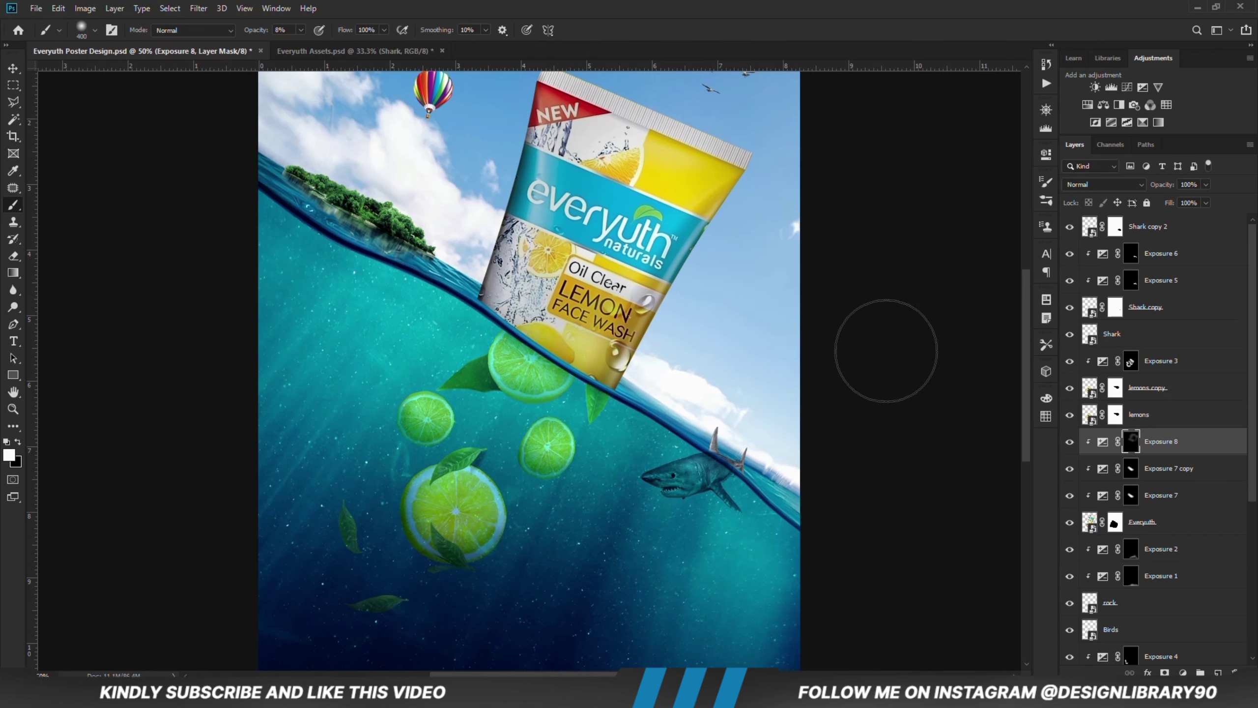
- Compare the tube with and without the Exposure 8 shading and reduce that layer's opacity to 65%
left_click(1070, 441)
left_click(1070, 441)
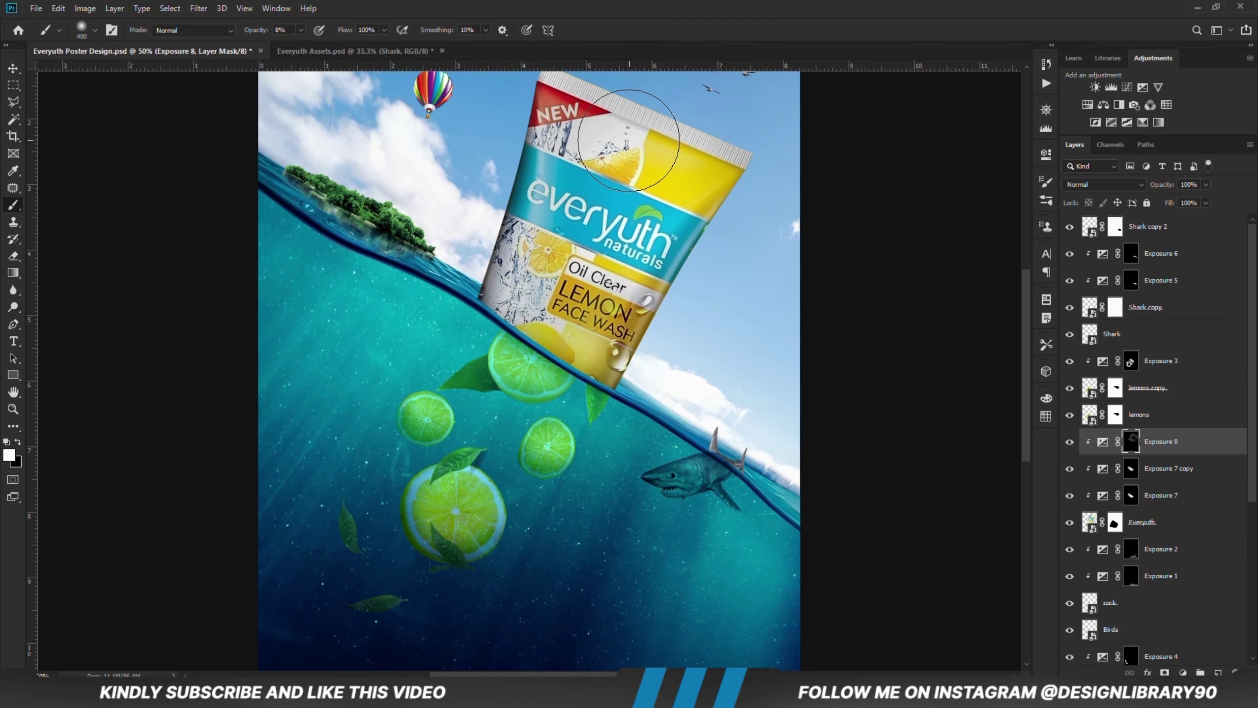
left_click(1206, 183)
left_click_drag(1210, 199, 1186, 199)
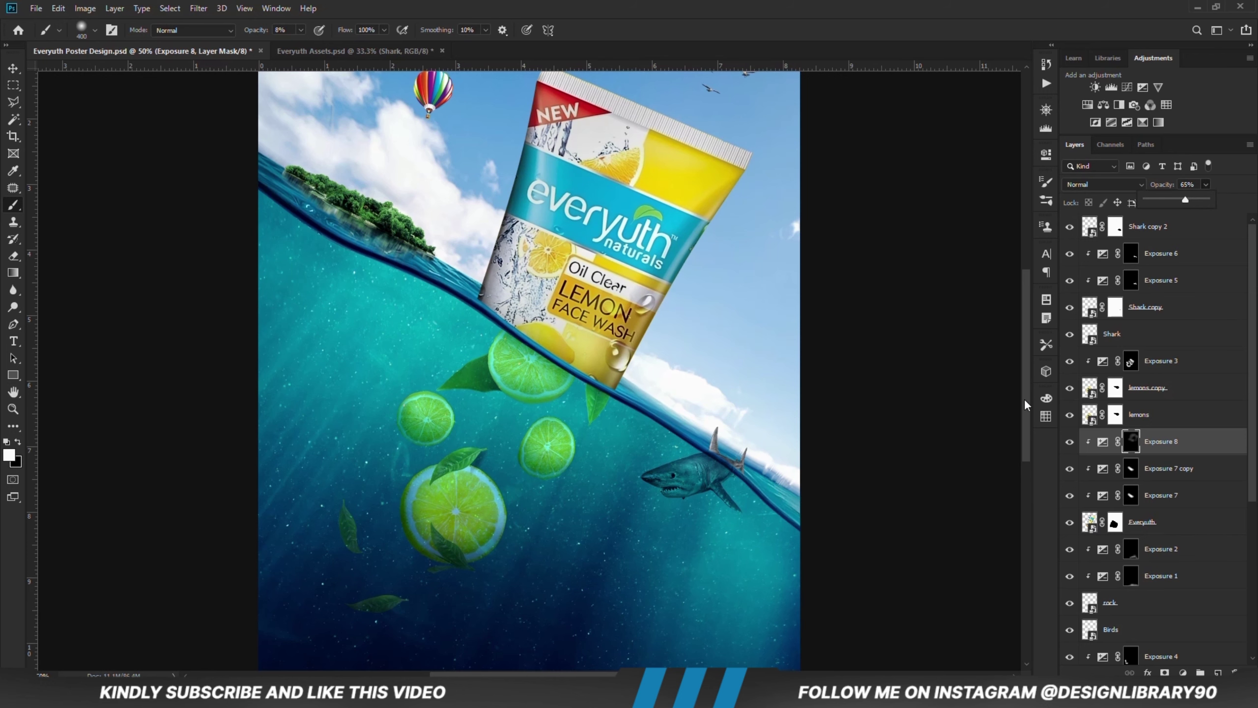
- Clip an Exposure adjustment with strongly raised exposure to the tube and invert its mask to black
left_click_drag(1025, 399, 1023, 388)
left_click(1183, 672)
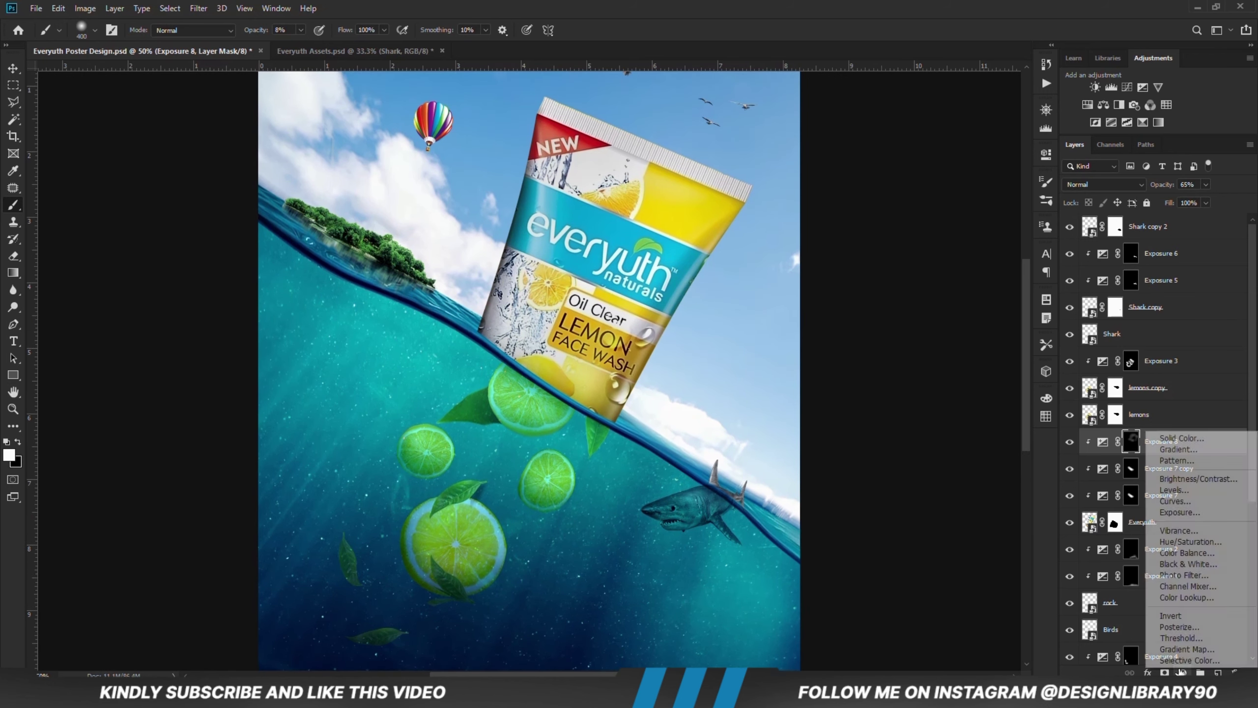
left_click(1177, 528)
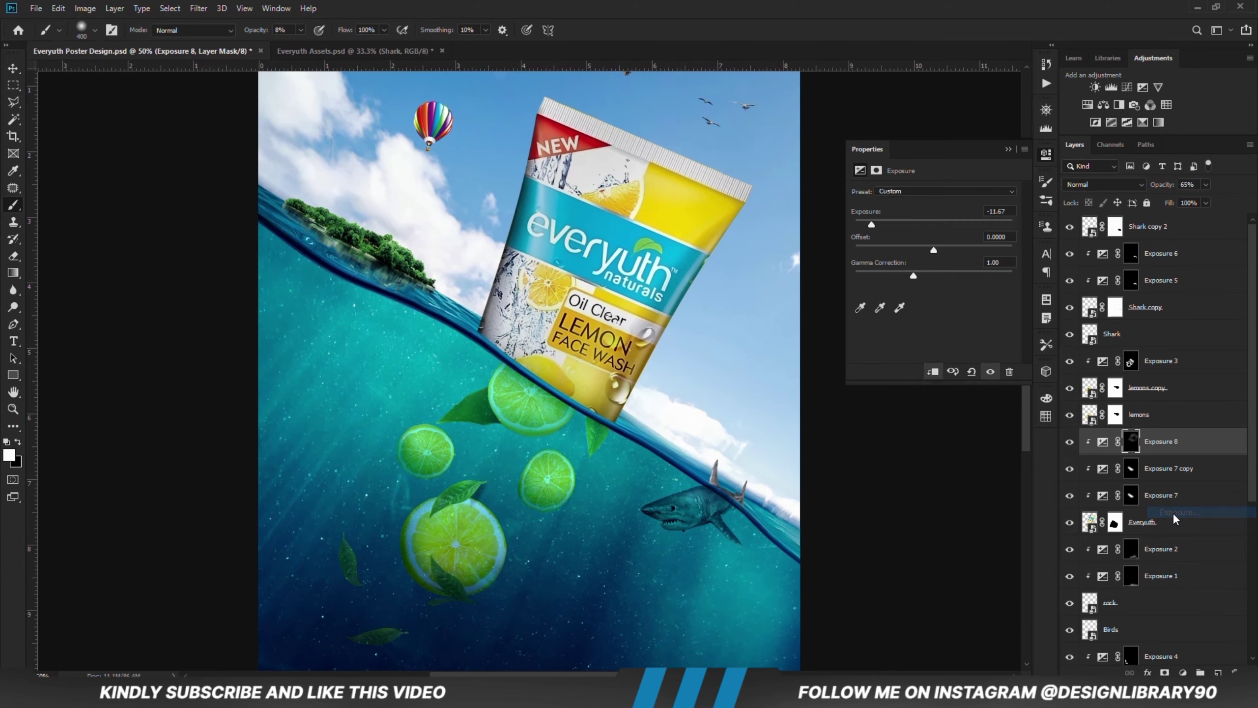
left_click(934, 372)
left_click(964, 221)
left_click(1008, 149)
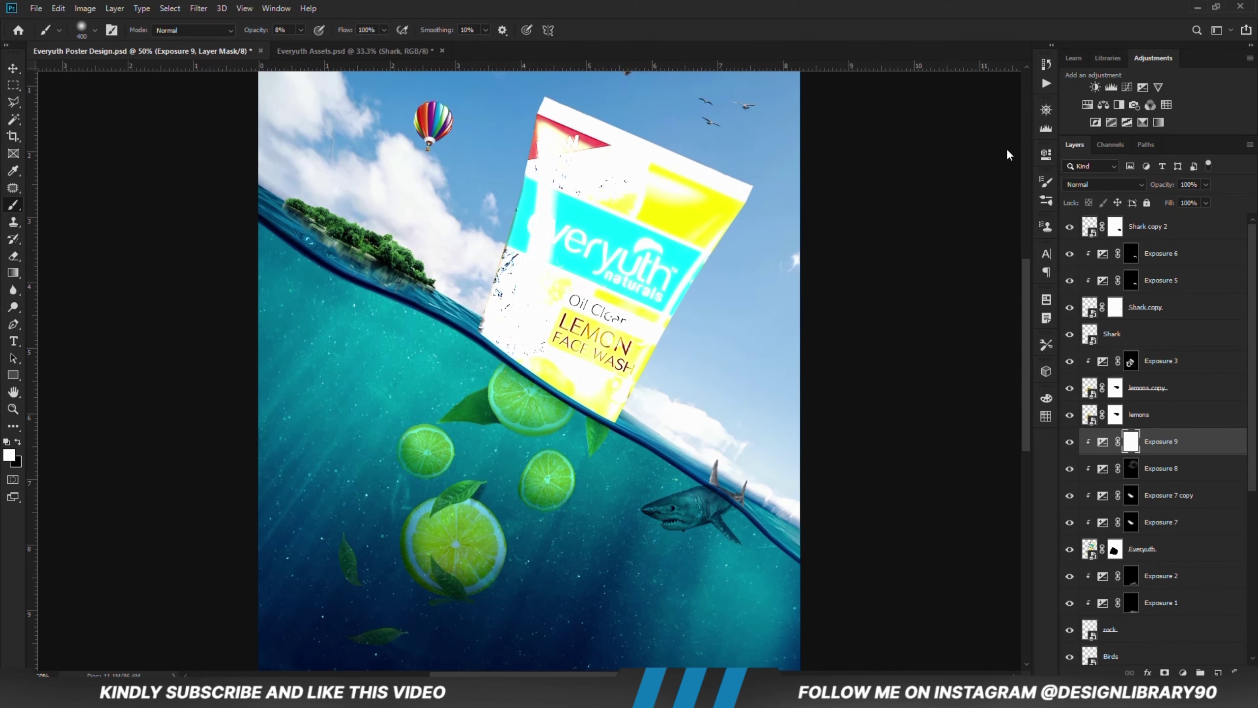
key("ctrl+i")
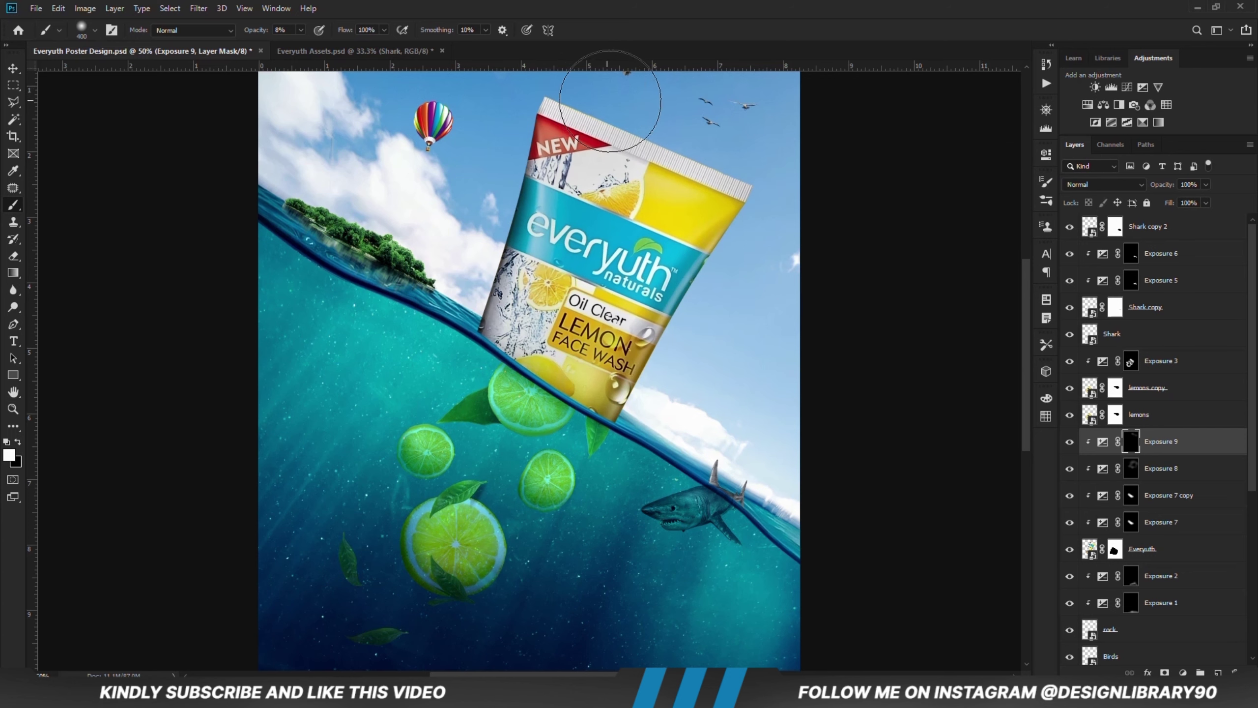
- Brush highlights along the tube's upper crimped edge on the Exposure 9 mask with a size 400 white brush at 26% opacity
left_click(301, 31)
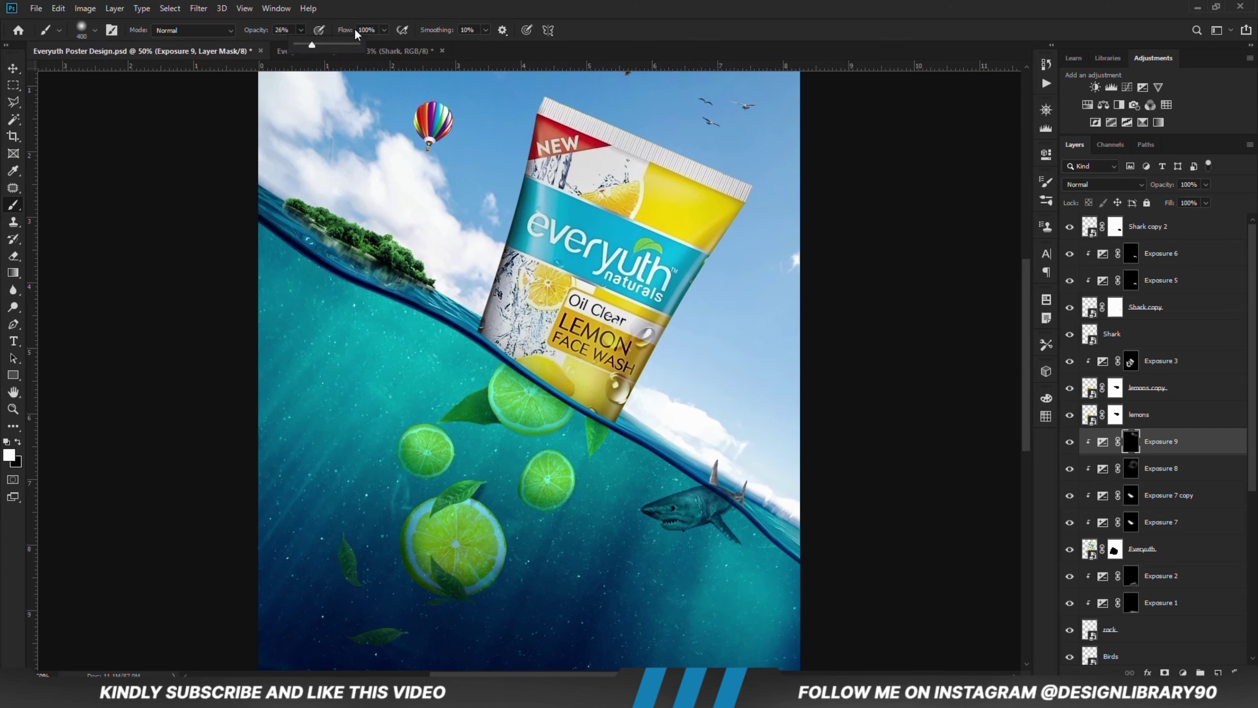
left_click(419, 3)
mouse_move(592, 82)
left_mouse_down()
mouse_move(732, 180)
mouse_move(781, 192)
left_mouse_up()
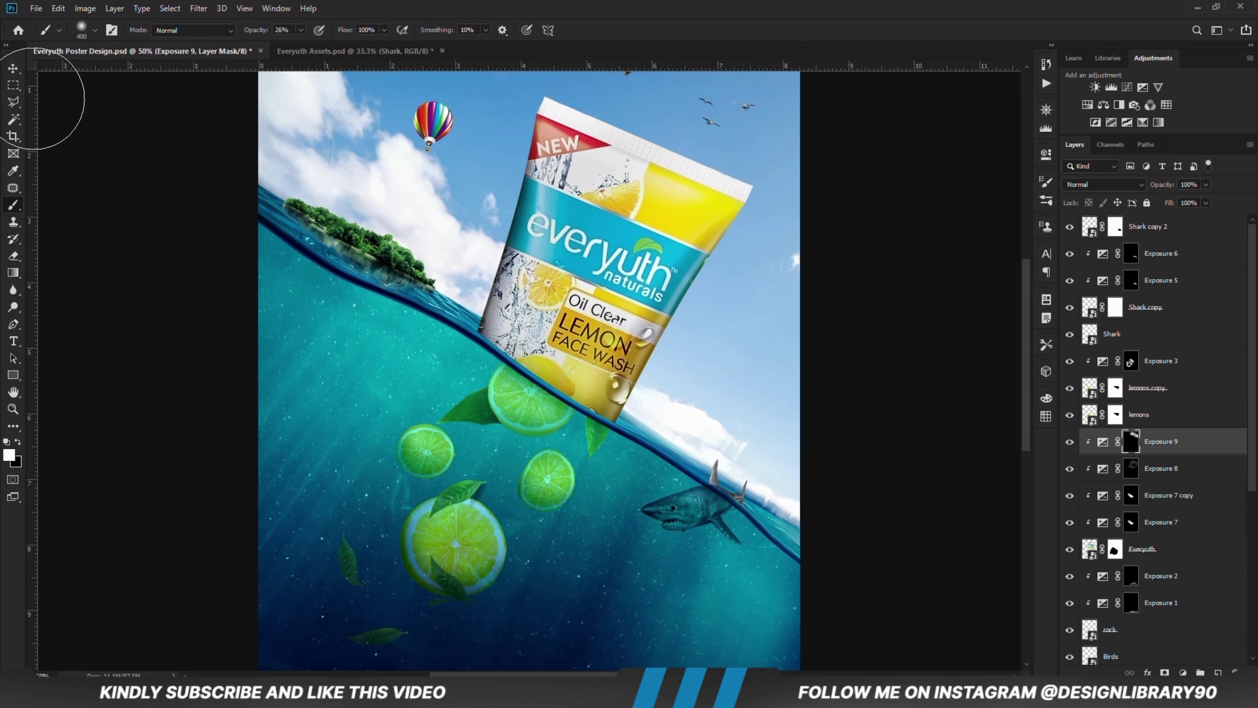
left_click(14, 70)
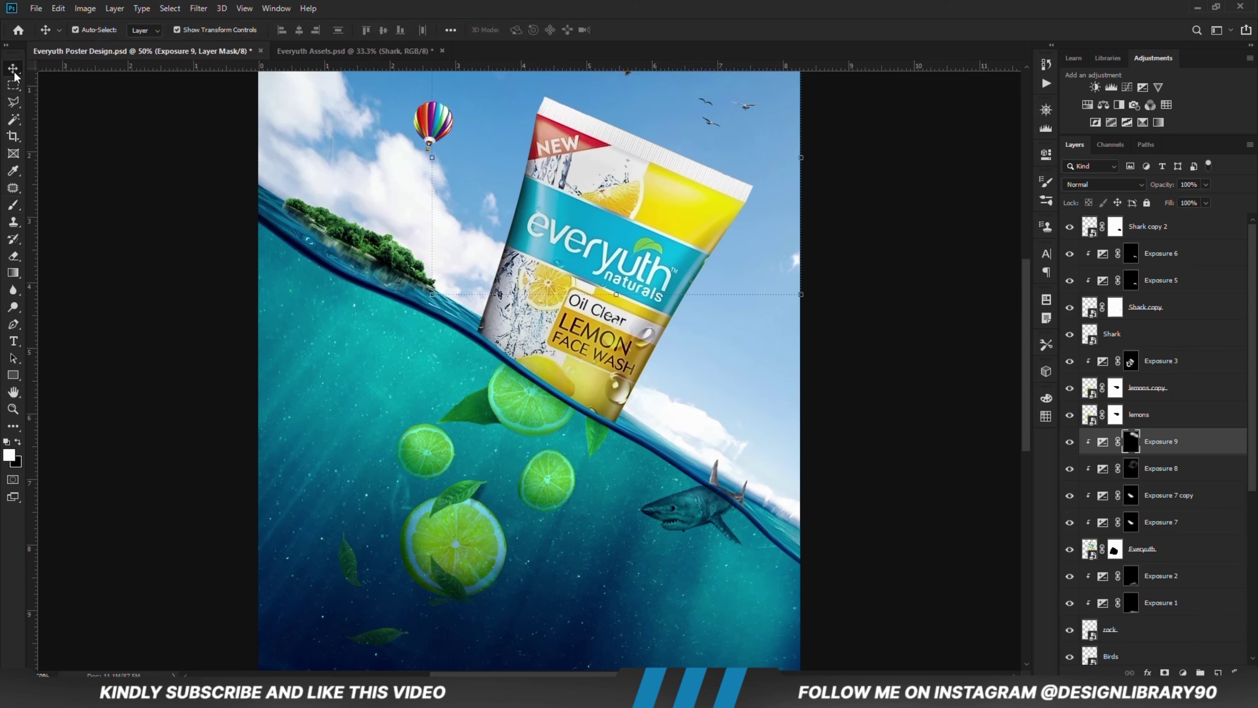
left_click(98, 218)
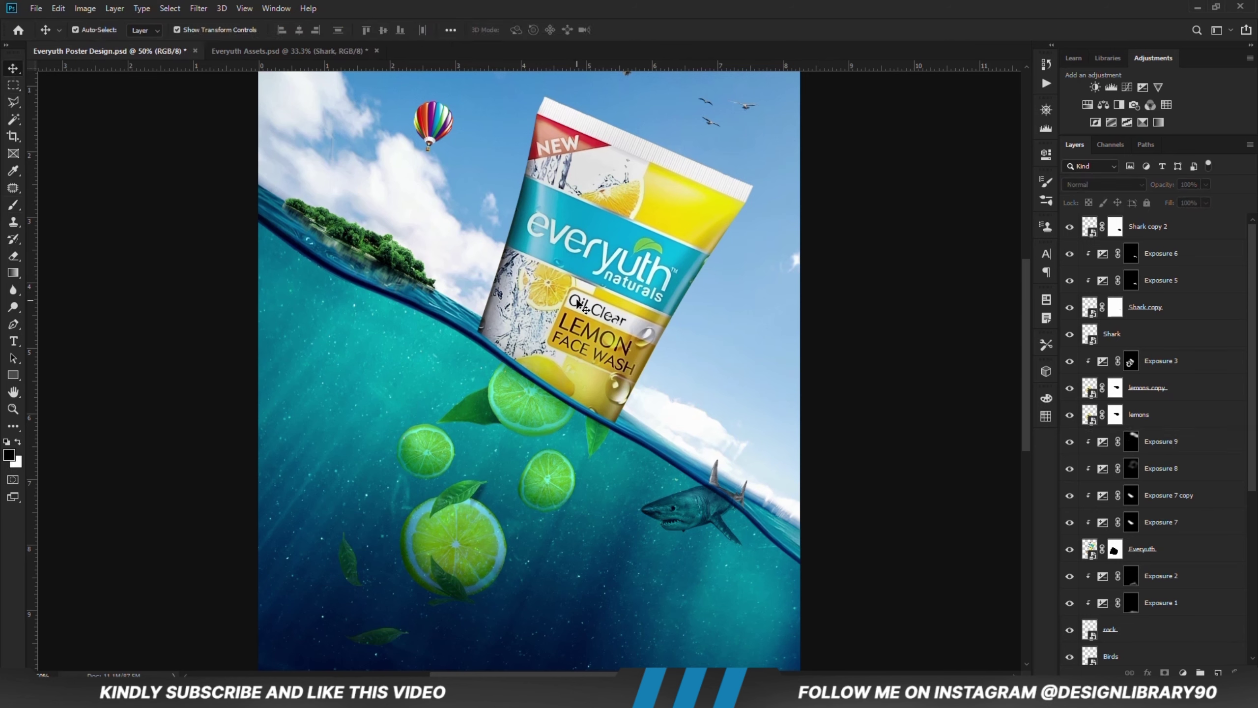
- Show the black scratched texture layer 12333 in Everyuth Assets.psd and copy it into the poster directly above Exposure 9
key("ctrl+Tab")
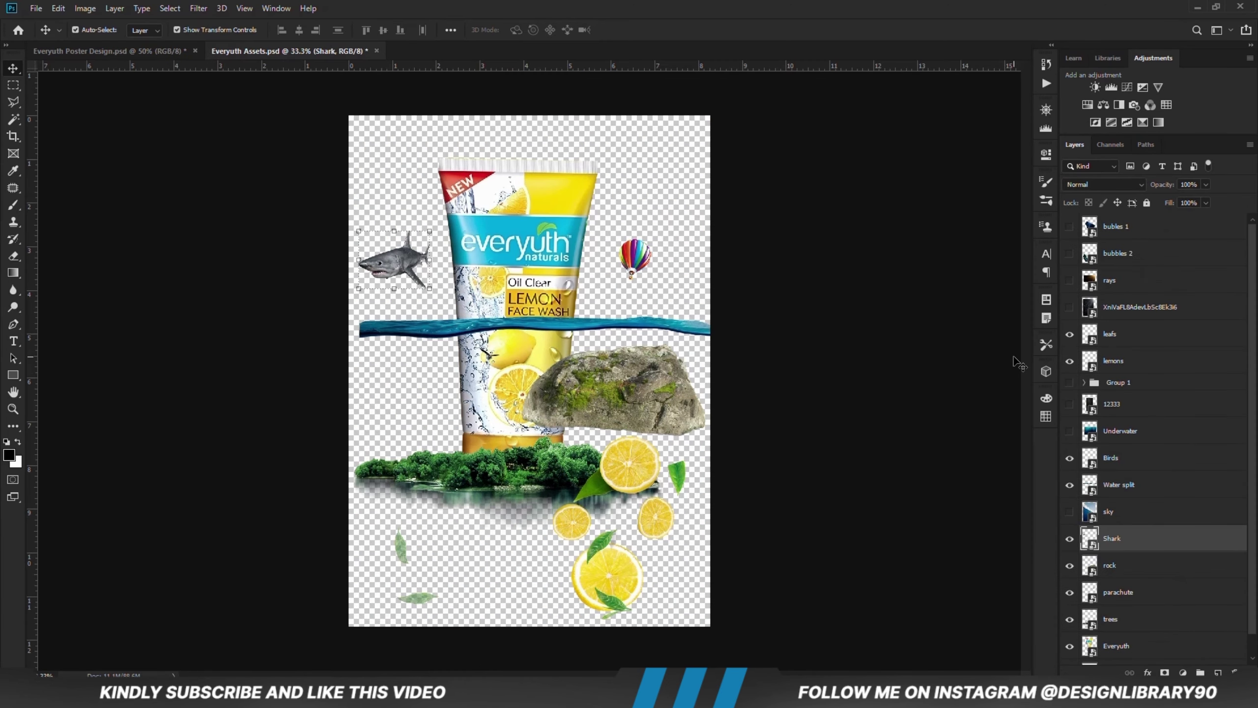
left_click(1070, 405)
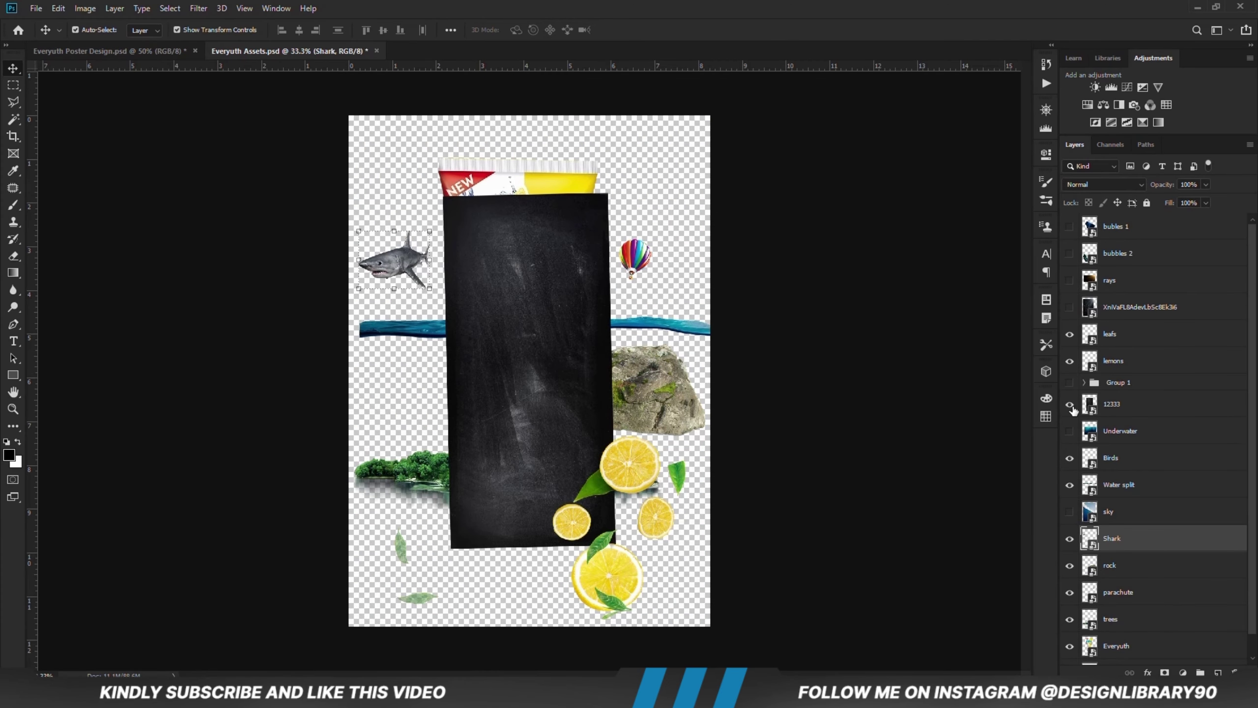
left_click_drag(579, 407, 540, 369)
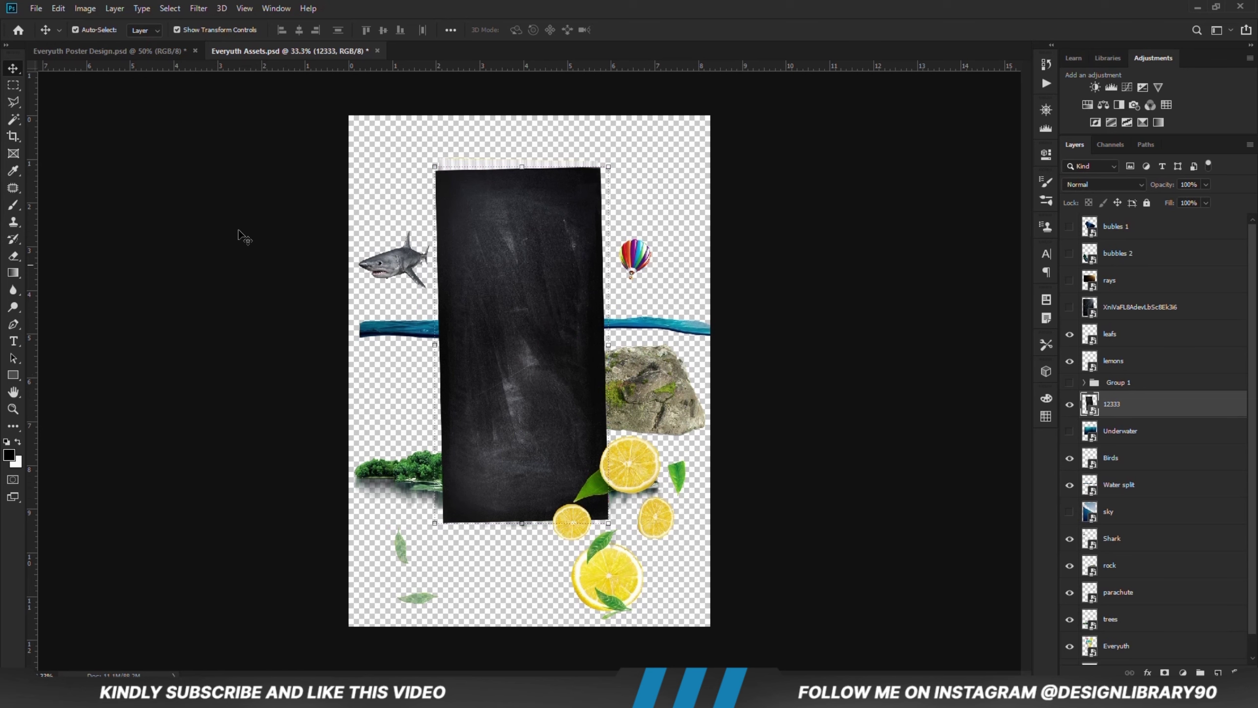
left_click(139, 53)
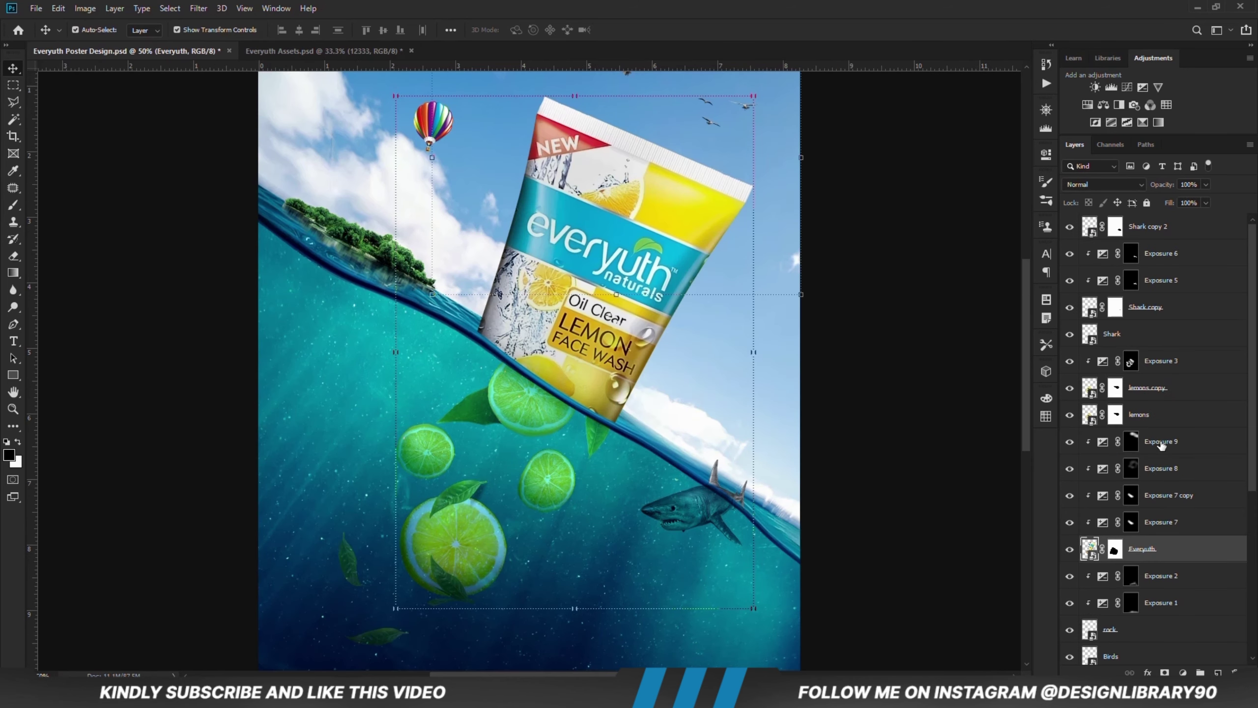
left_click(1161, 443)
key("ctrl+v")
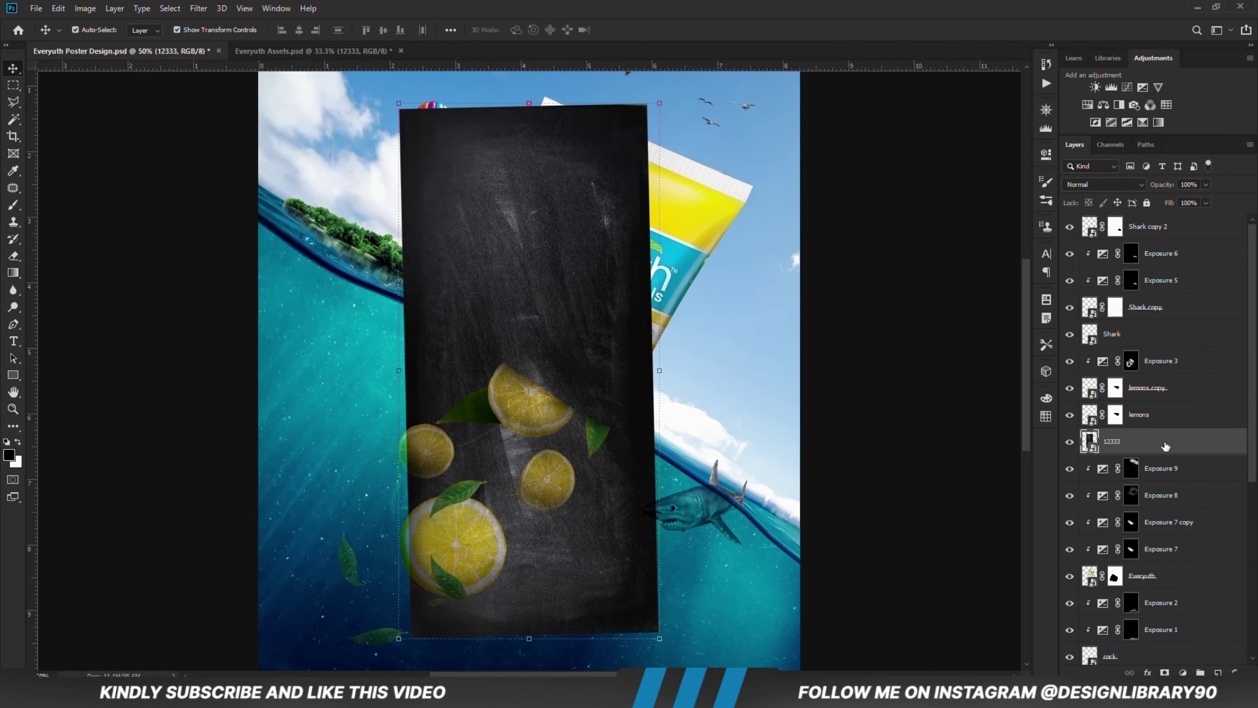
- Rotate the black texture to match the tube's tilt, position it over the tube, and clip it to the tube
key("ctrl+t")
left_click_drag(669, 102, 828, 241)
left_click_drag(631, 254, 636, 197)
key("Return")
right_click(1142, 449)
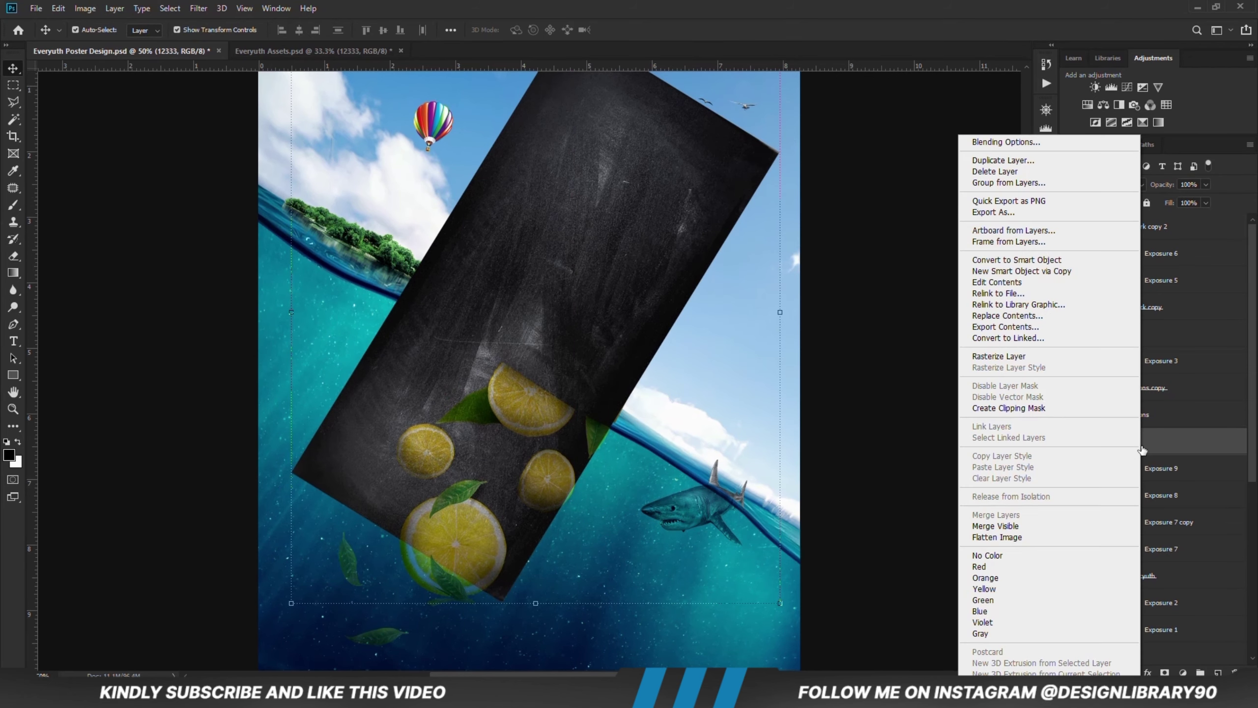
left_click(1016, 408)
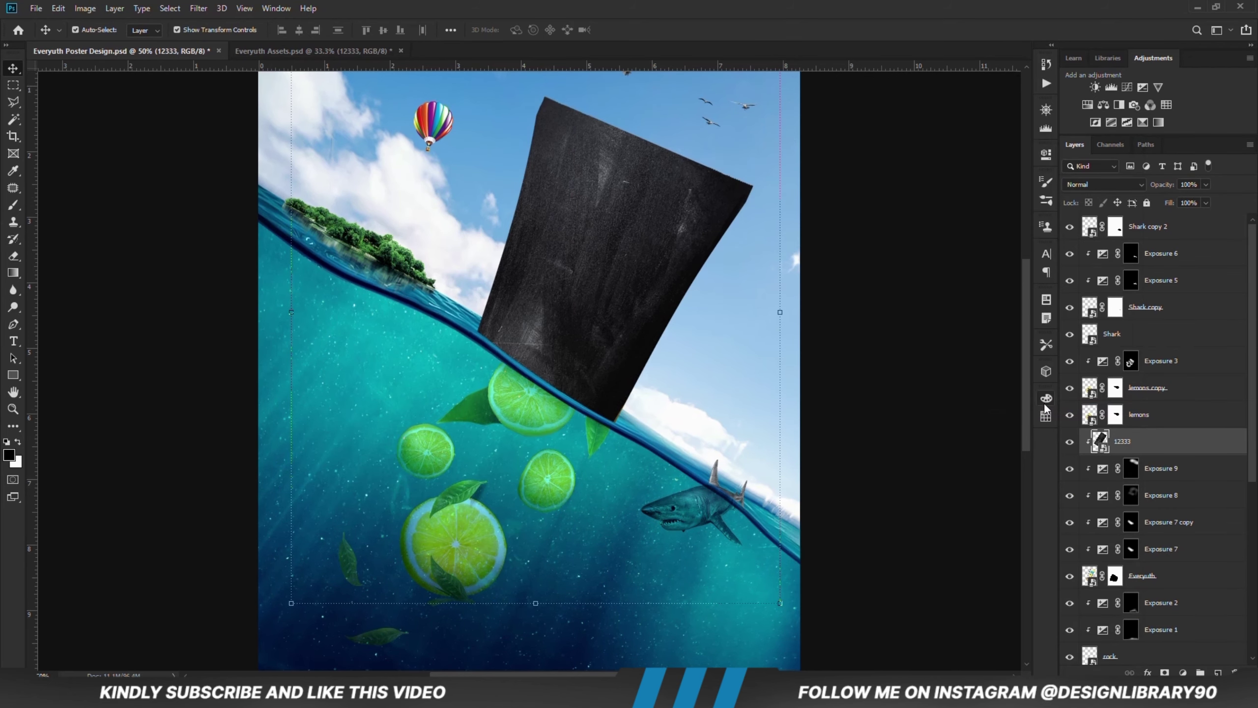
- Set the clipped texture's blend mode to Soft Light at 22% opacity and compare the tube with and without it
left_click(1095, 185)
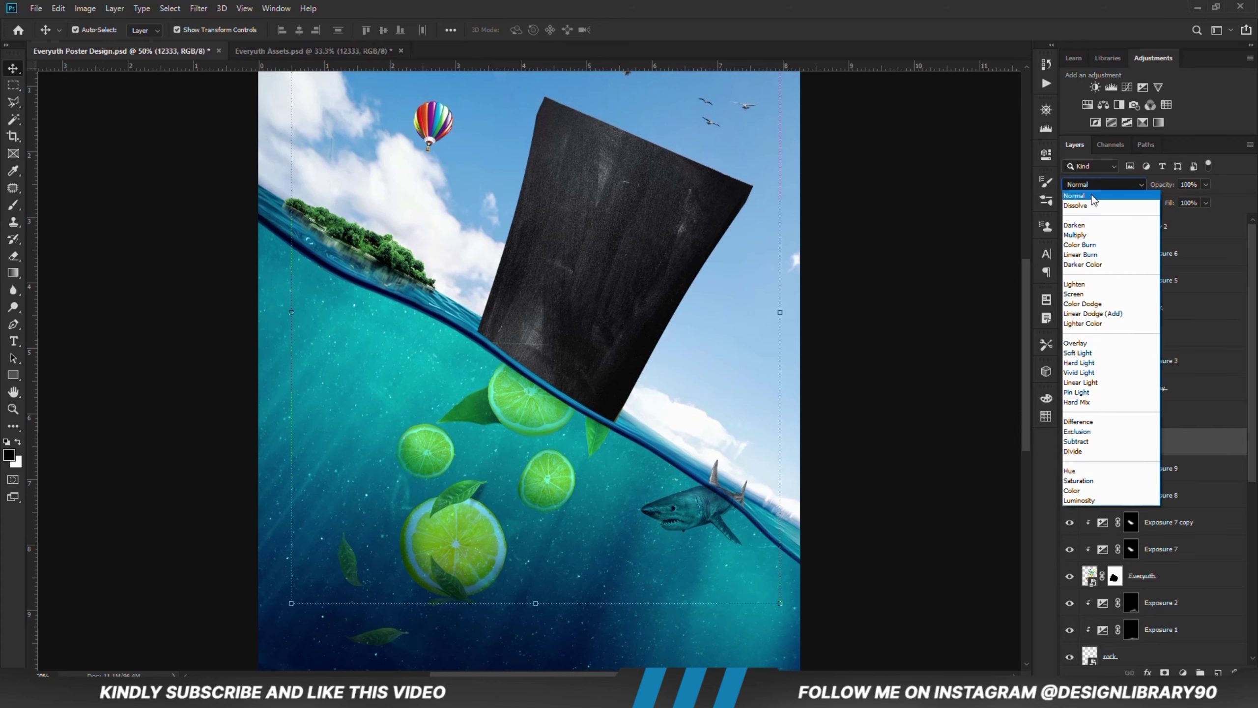
left_click(1080, 353)
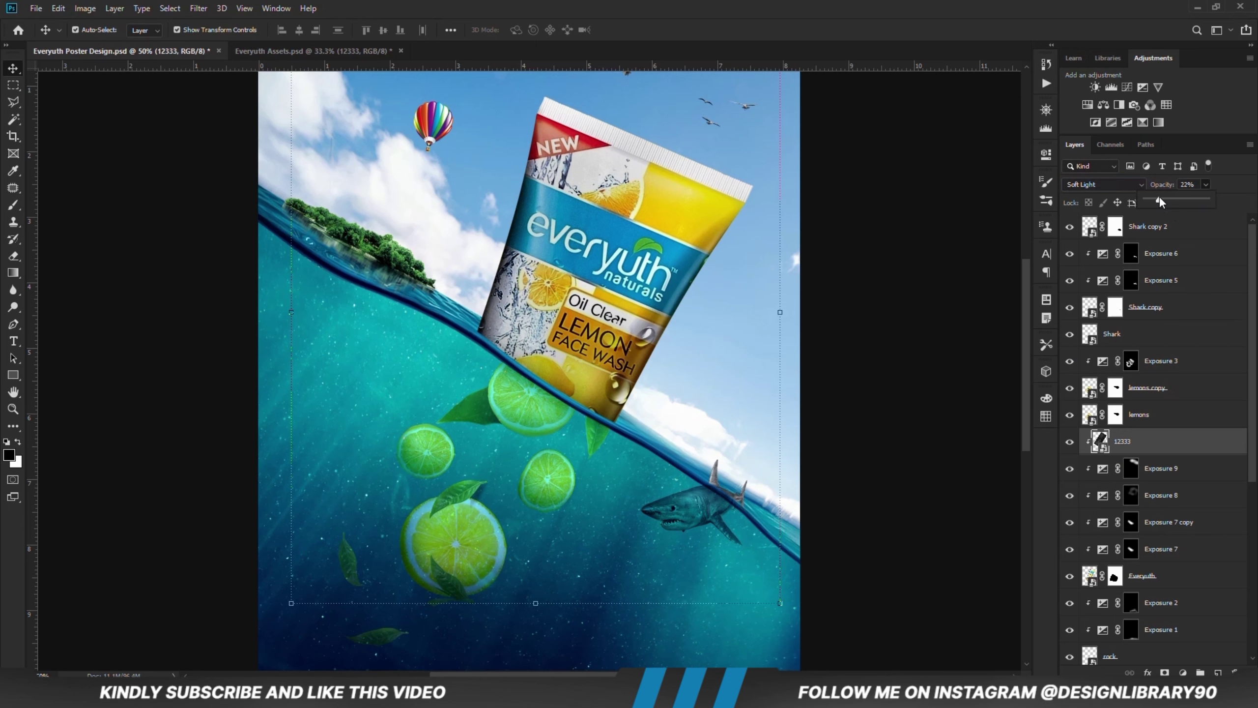
left_click(1070, 441)
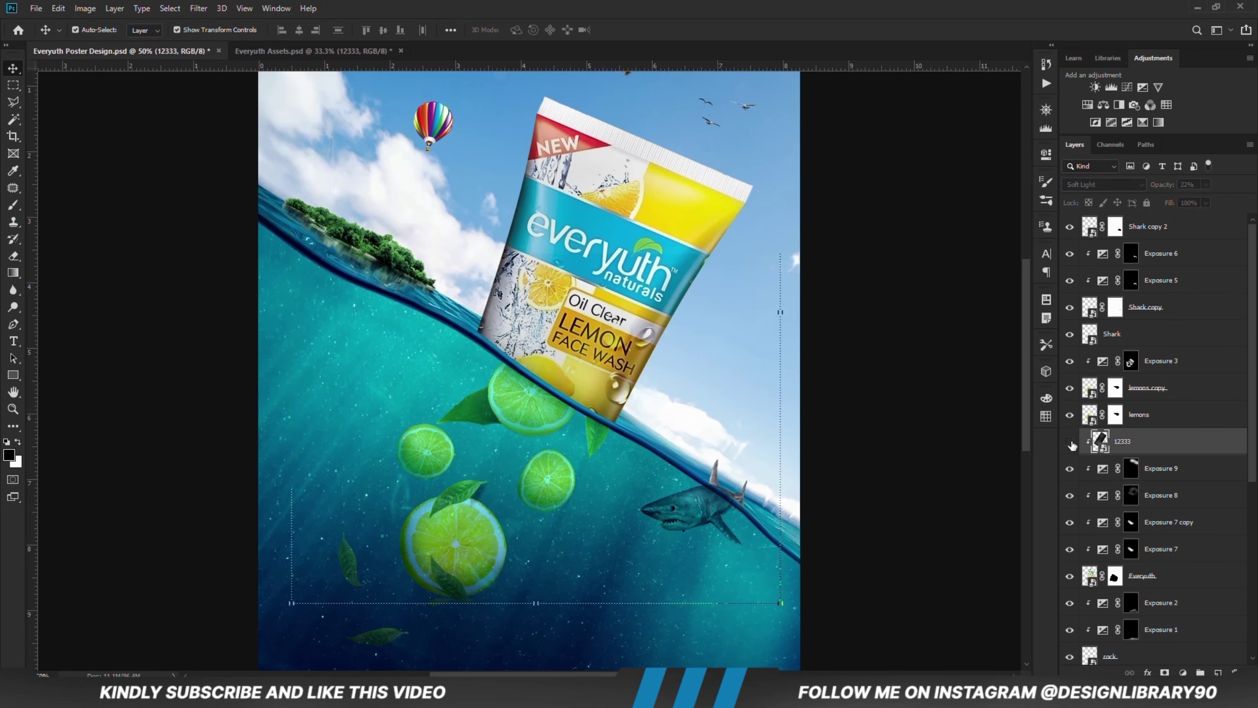
left_click(1070, 442)
- Clip a Curves adjustment to the tube above the texture, slightly darken its shadows while holding the midtones, and compare the effect
left_click(1183, 672)
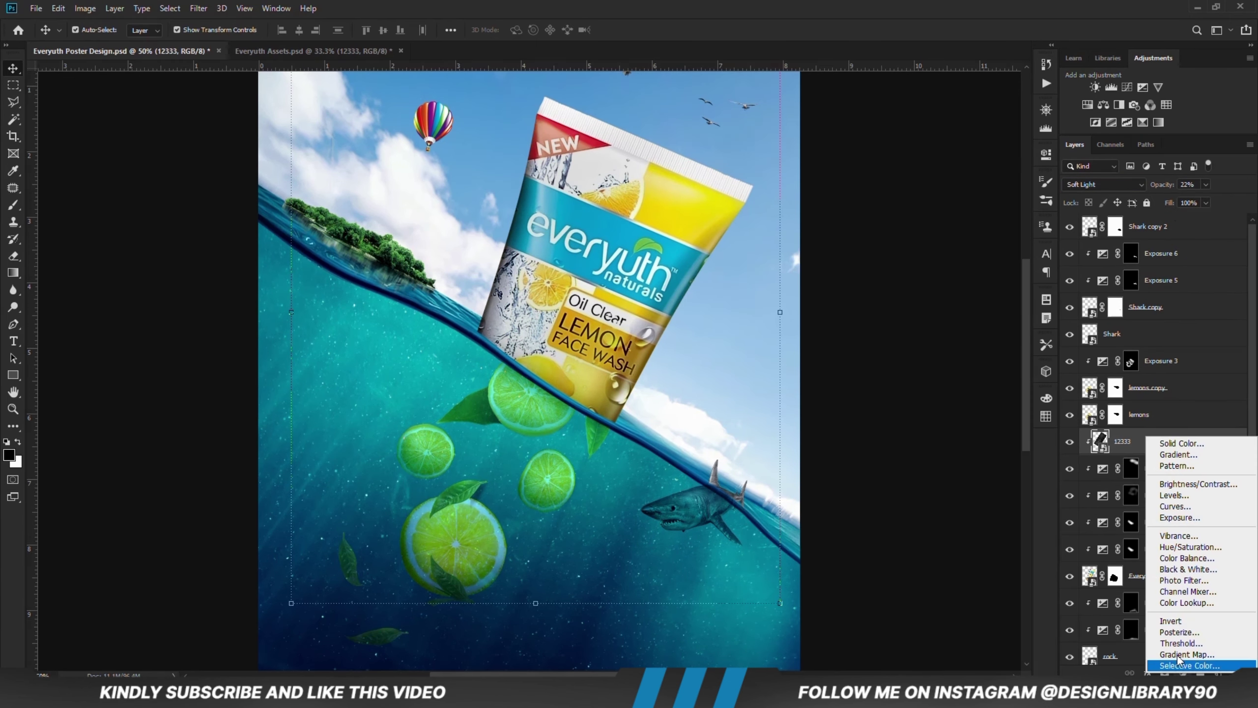
left_click(1169, 511)
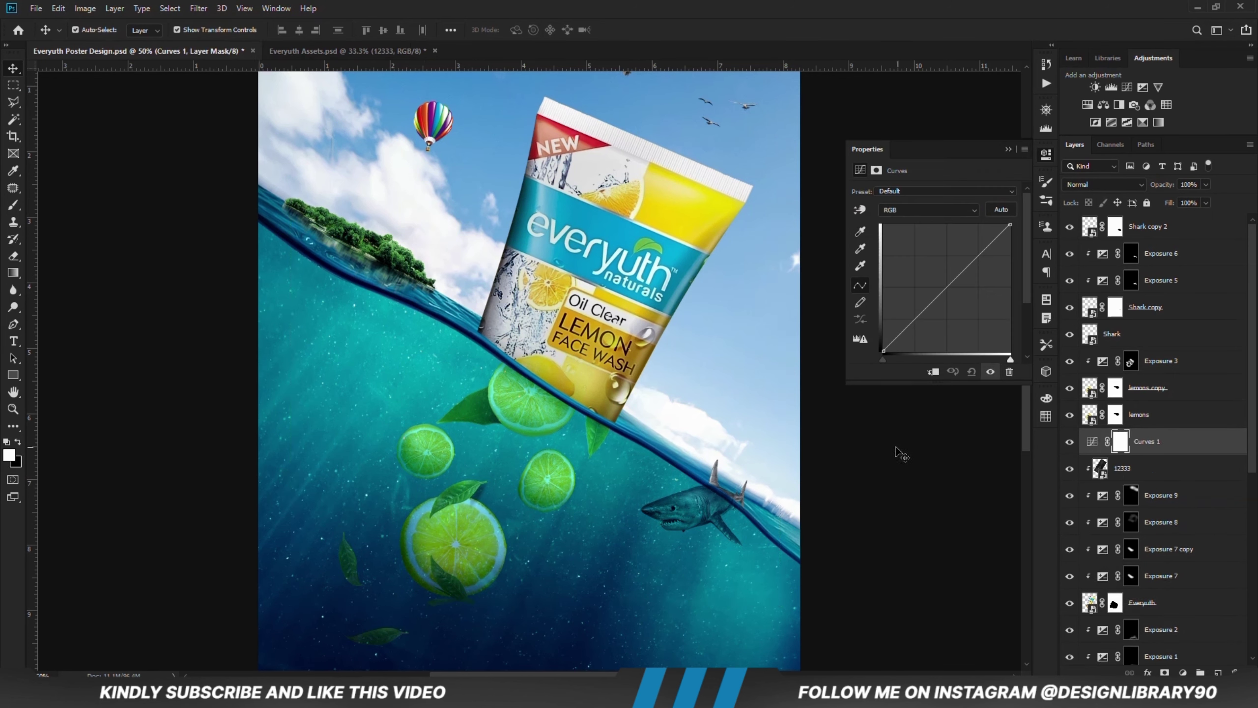
left_click_drag(901, 338, 906, 335)
left_click(933, 372)
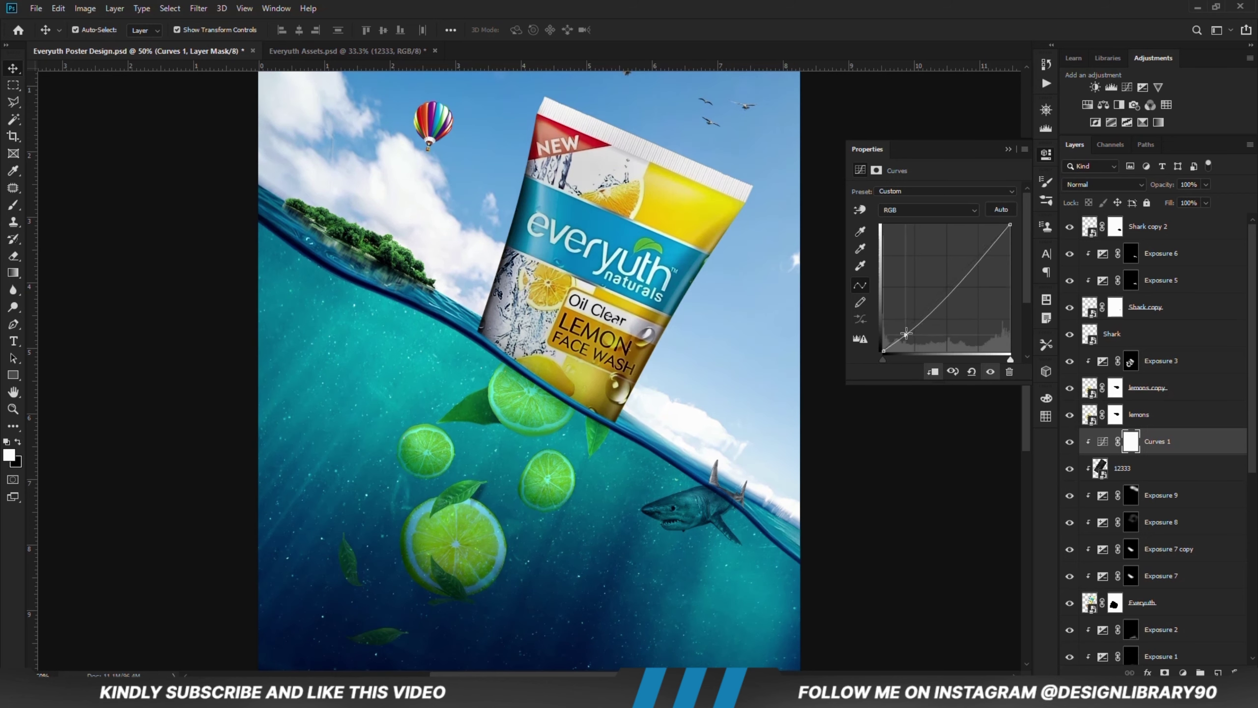
left_click(954, 284)
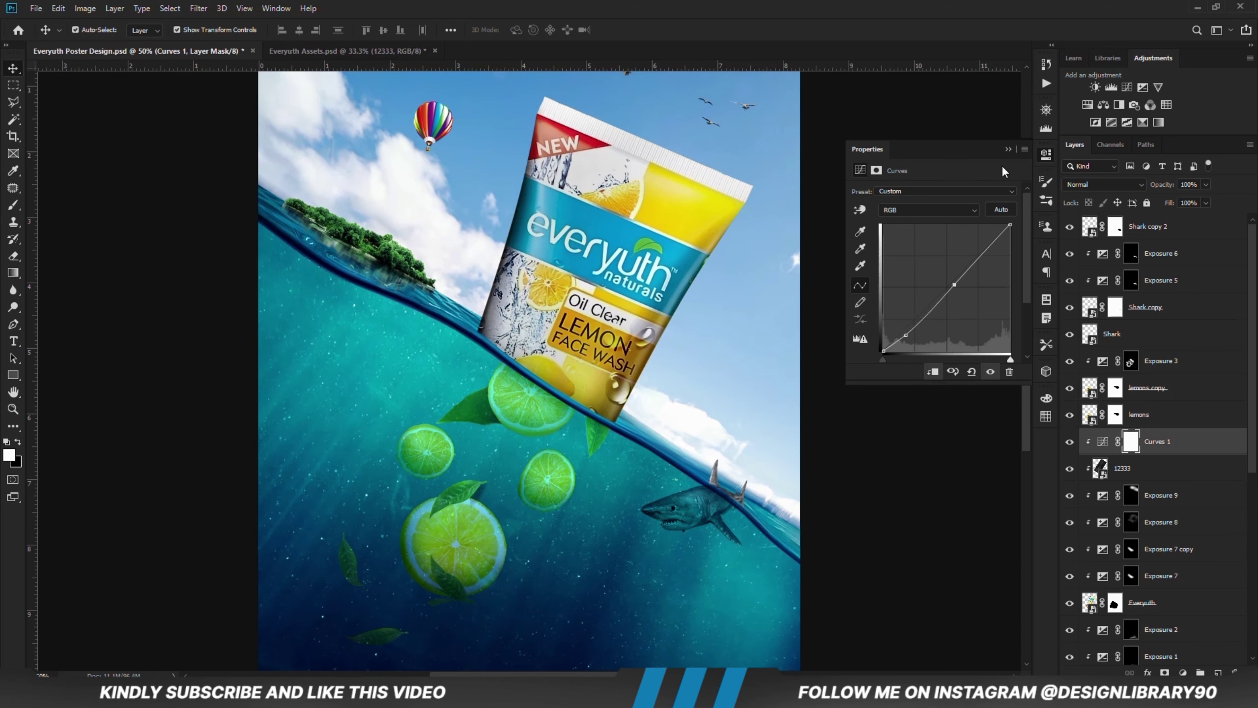
left_click(1008, 149)
left_click(1070, 441)
left_click(1070, 441)
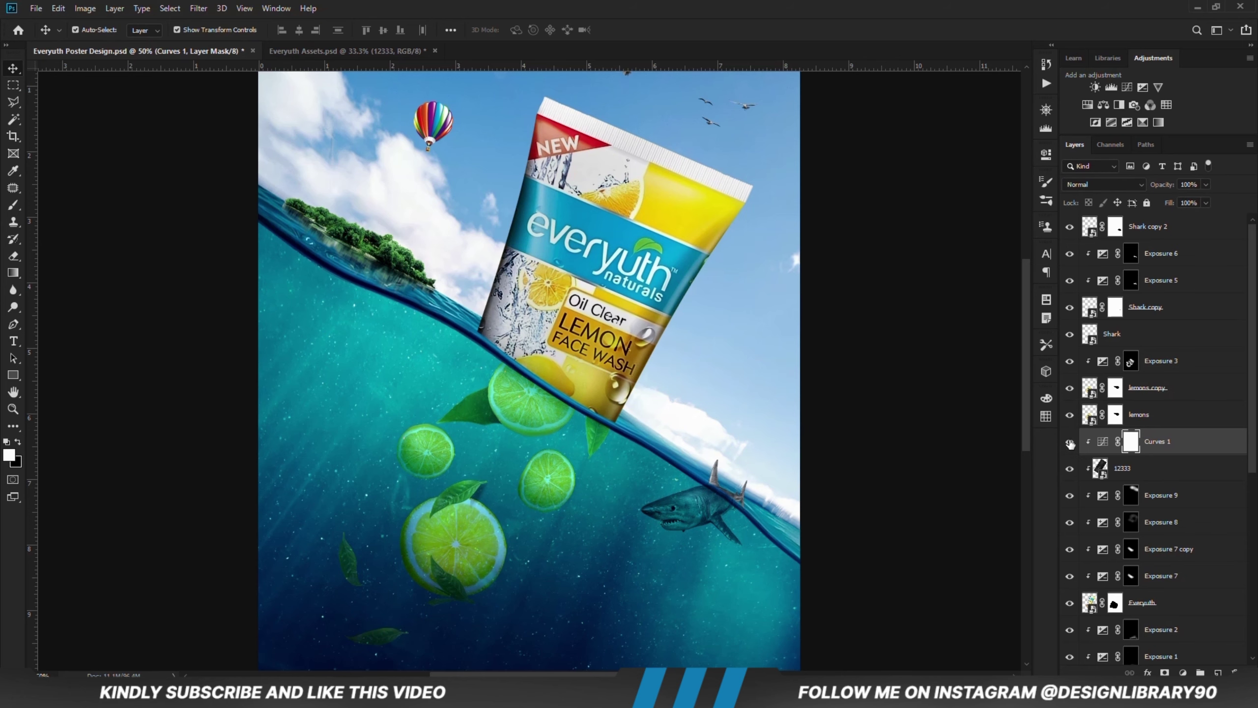
- Add a Curves adjustment above all layers, pull down the shadows, lift the midtone point slightly, and compare the poster with and without it
left_click(933, 459)
key("ctrl+minus")
key("ctrl+minus")
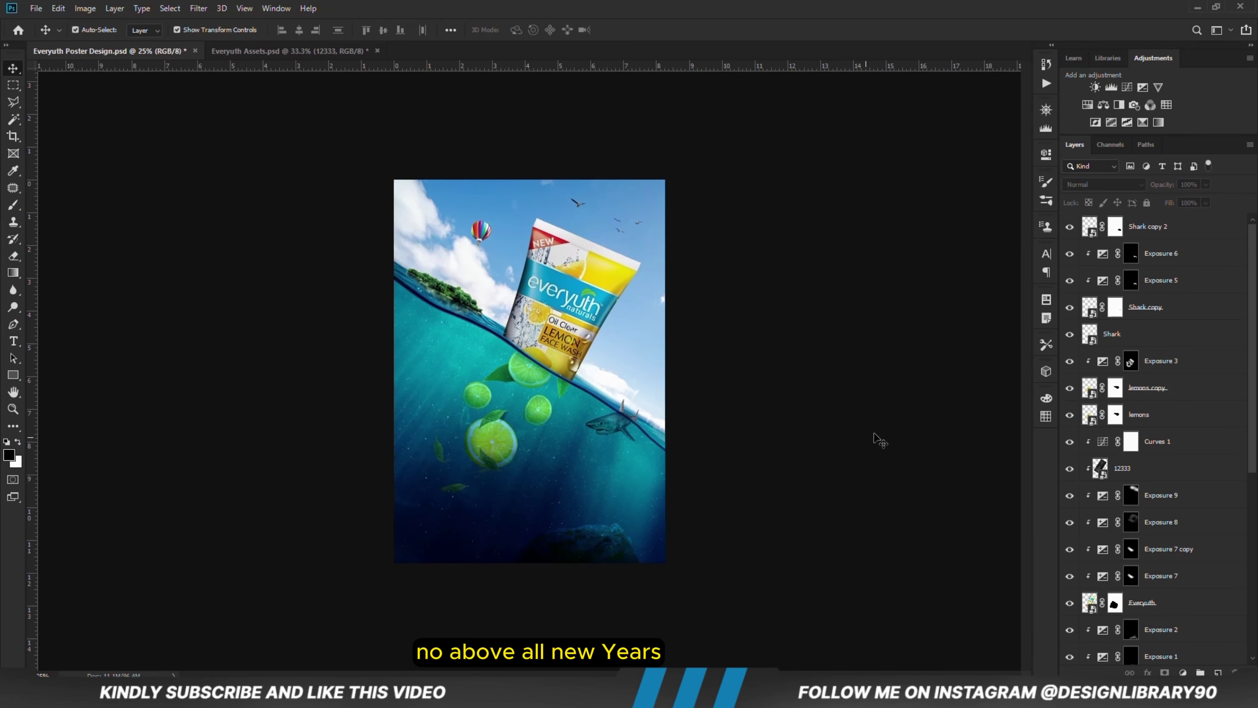
left_click(1183, 673)
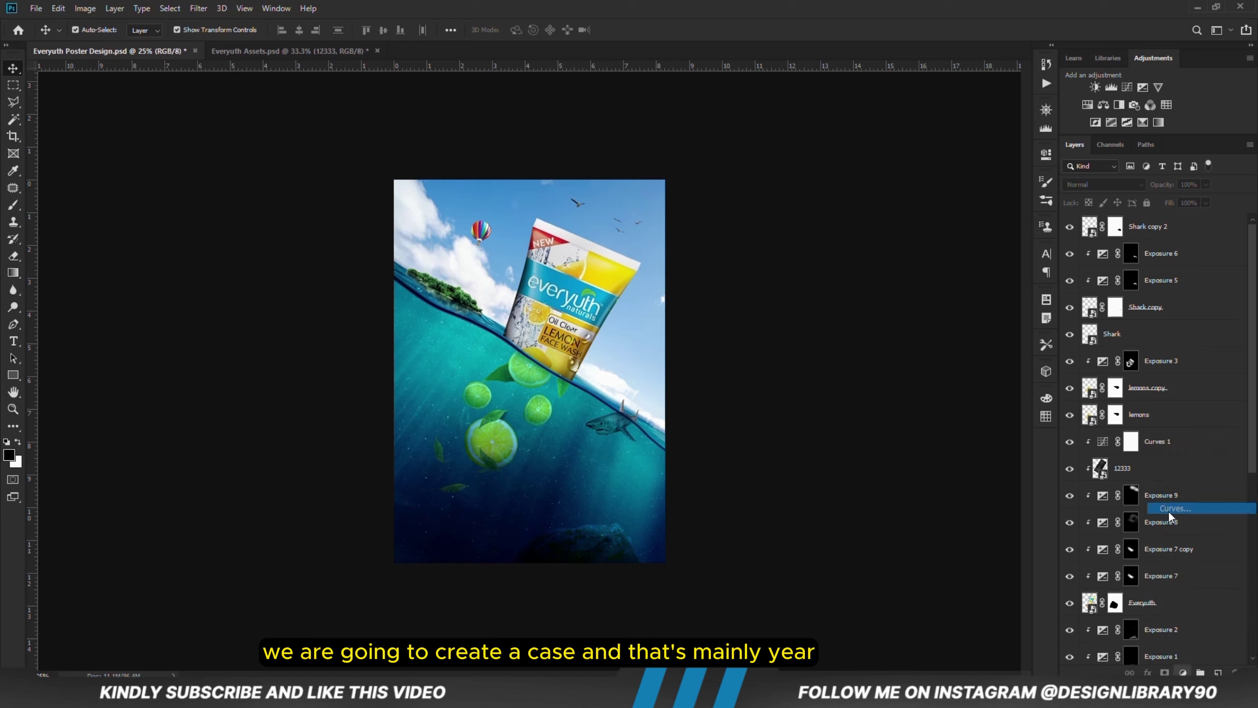
left_click(1154, 513)
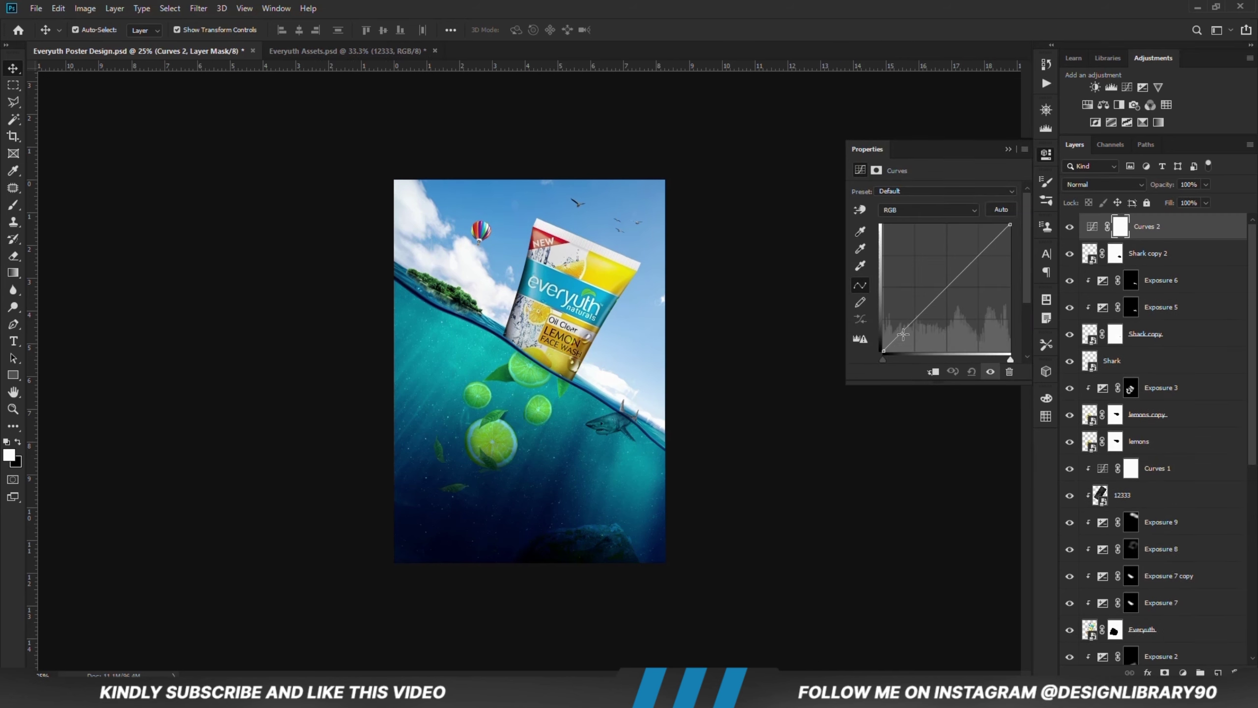
left_click_drag(902, 335, 910, 338)
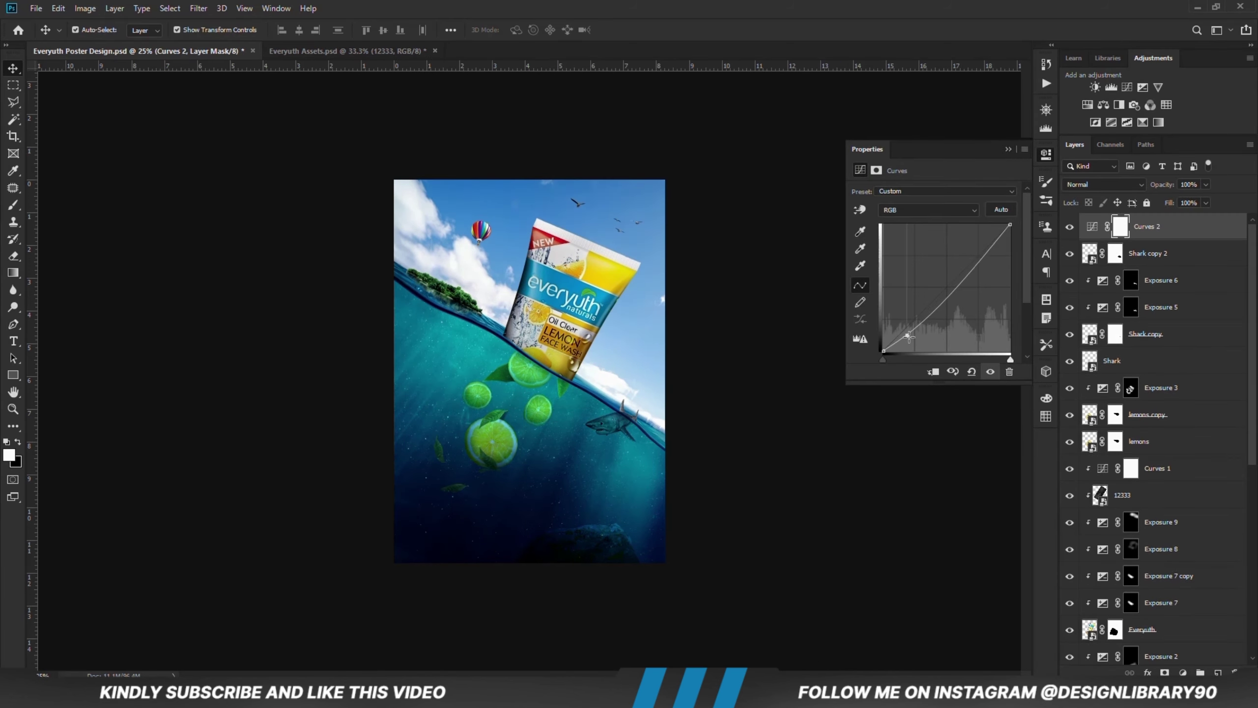
left_click_drag(949, 300, 951, 296)
left_click(989, 373)
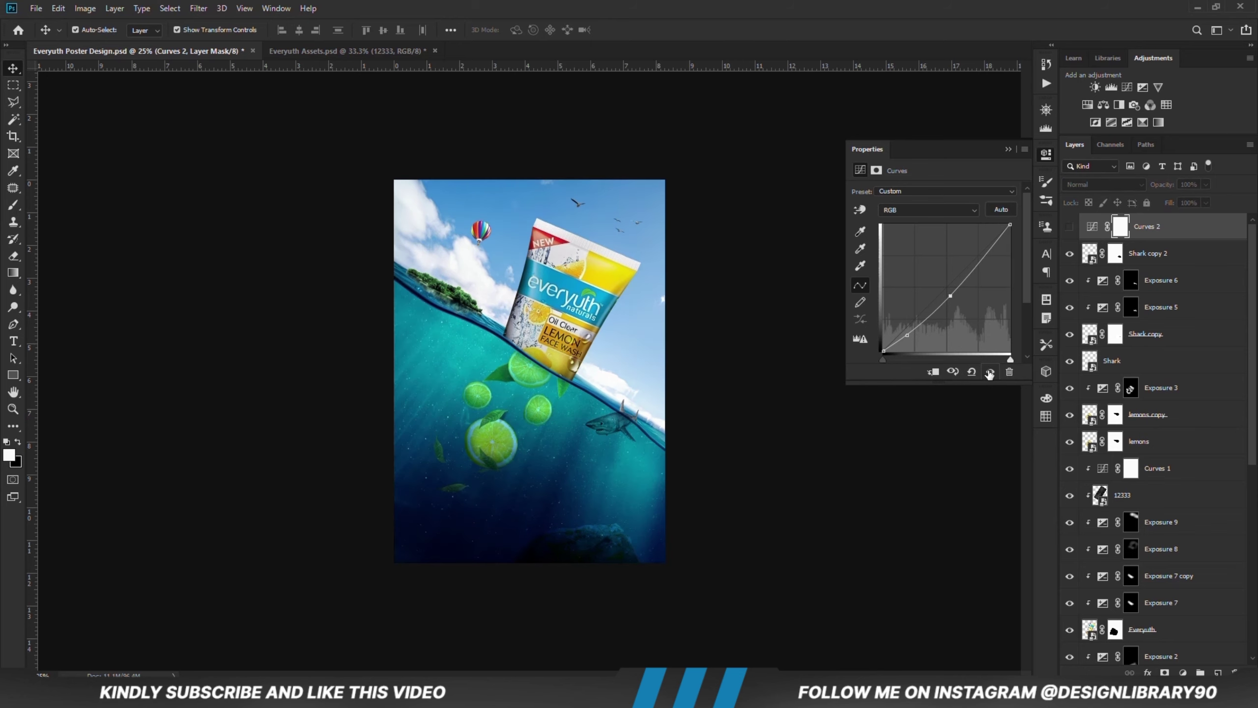
left_click(989, 373)
left_click(1008, 149)
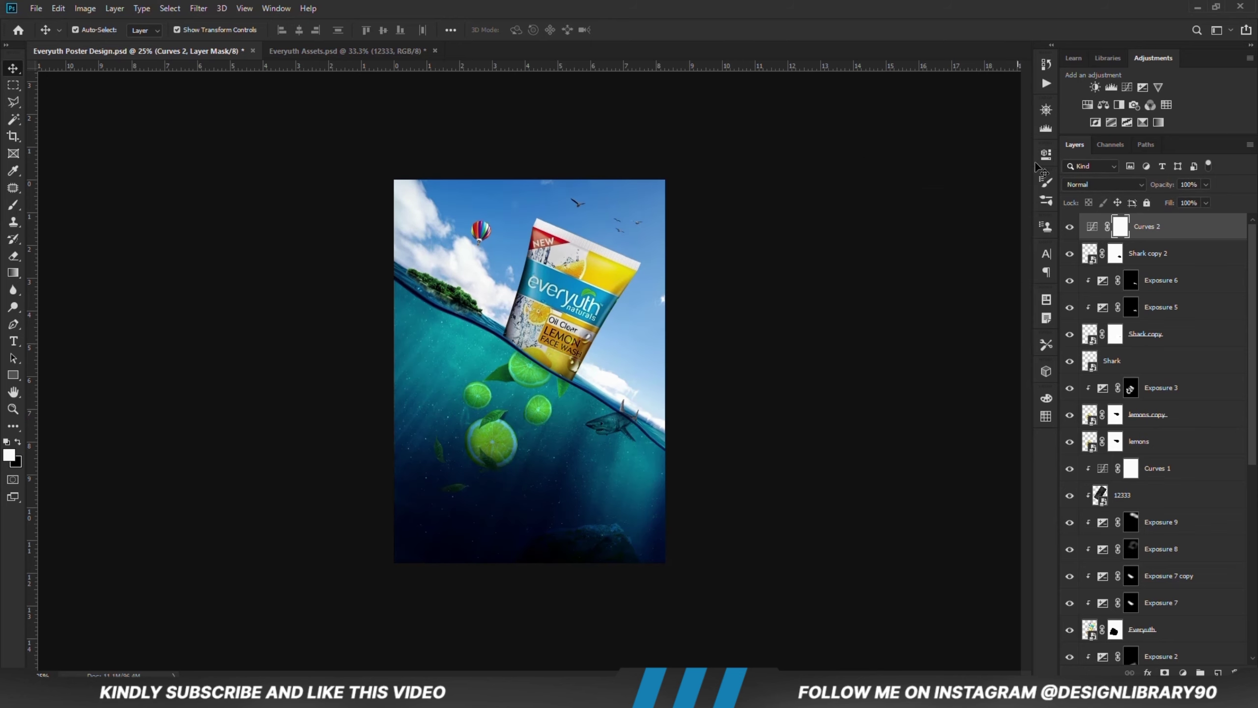
- Reduce the Curves 2 layer to 71% opacity, deepen its shadows while raising the midtones, and check the before and after
left_click(1205, 184)
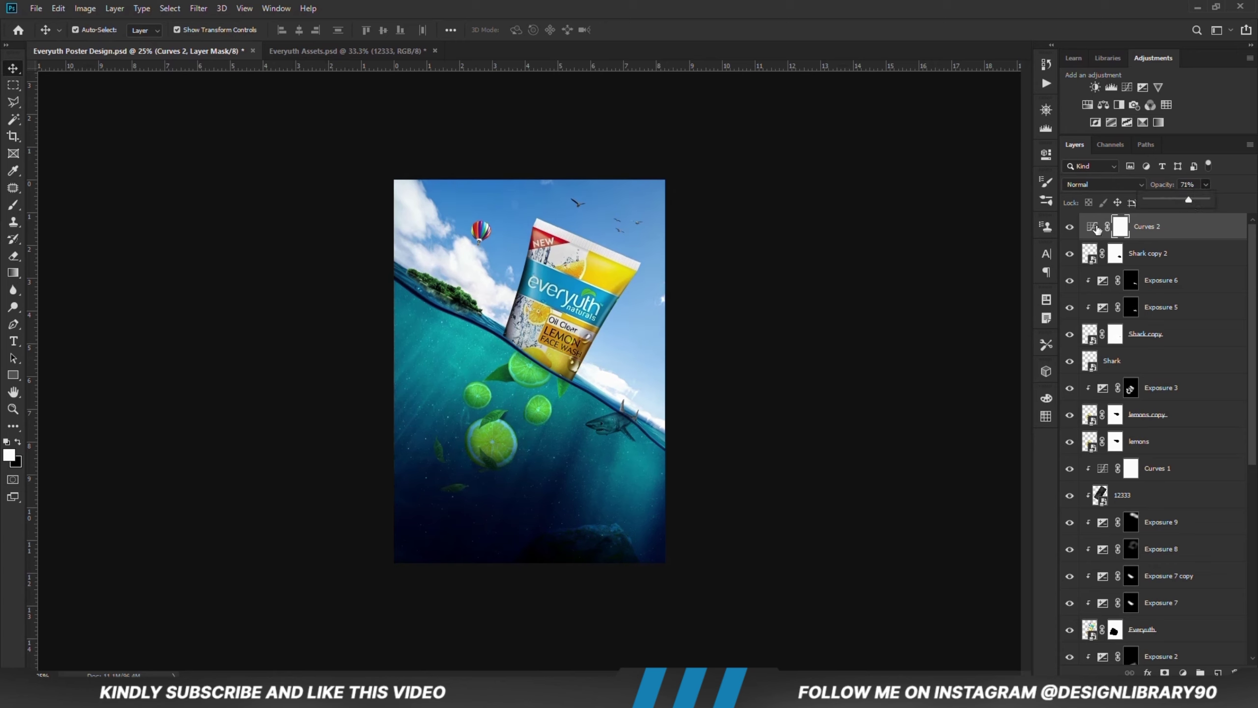
double_click(1093, 228)
left_click_drag(908, 334, 913, 339)
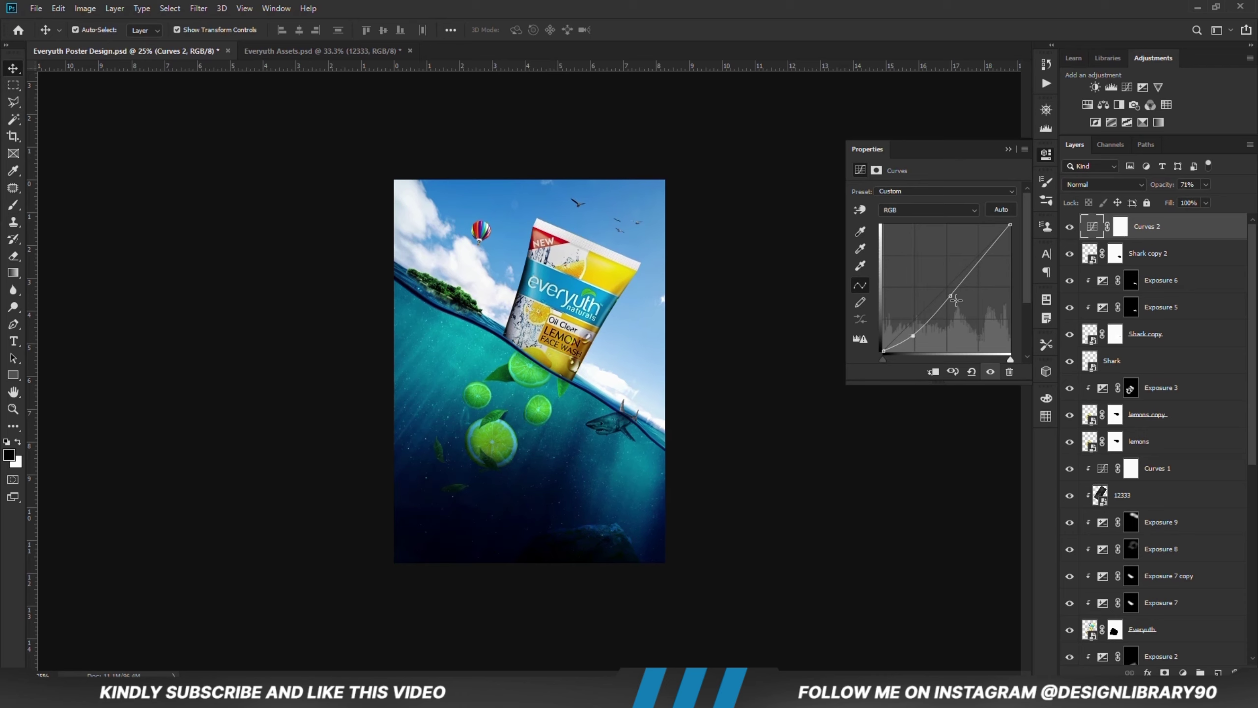
left_click_drag(952, 296, 949, 294)
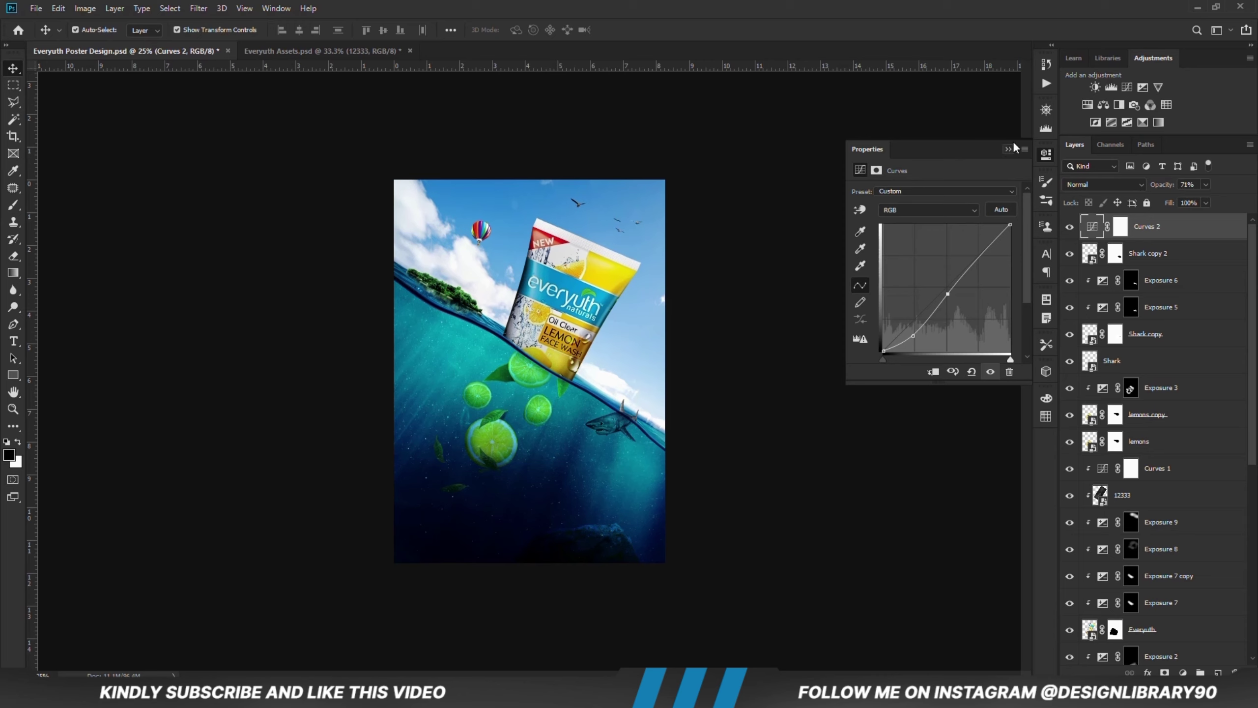
left_click(1046, 154)
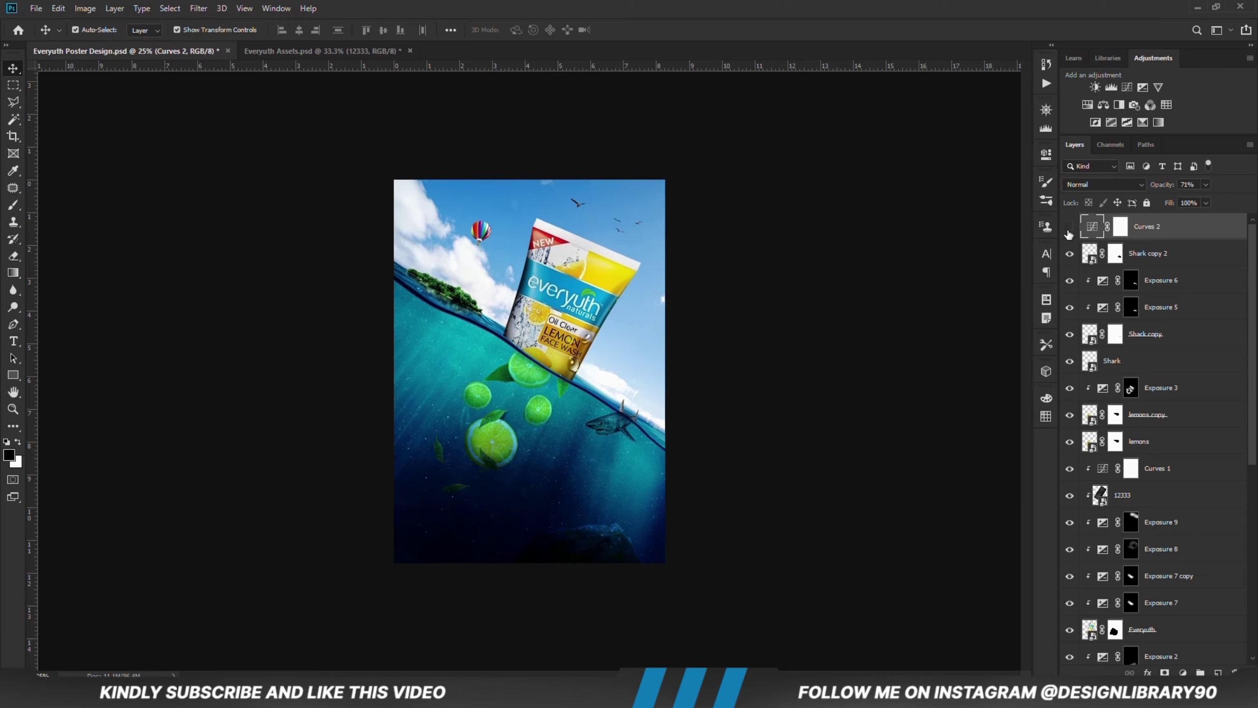
left_click(1068, 229)
left_click(340, 349)
- Hide the 12333 texture in Everyuth Assets.psd, show bubbles 2, and copy it into the poster over the underwater lemons
left_click(270, 52)
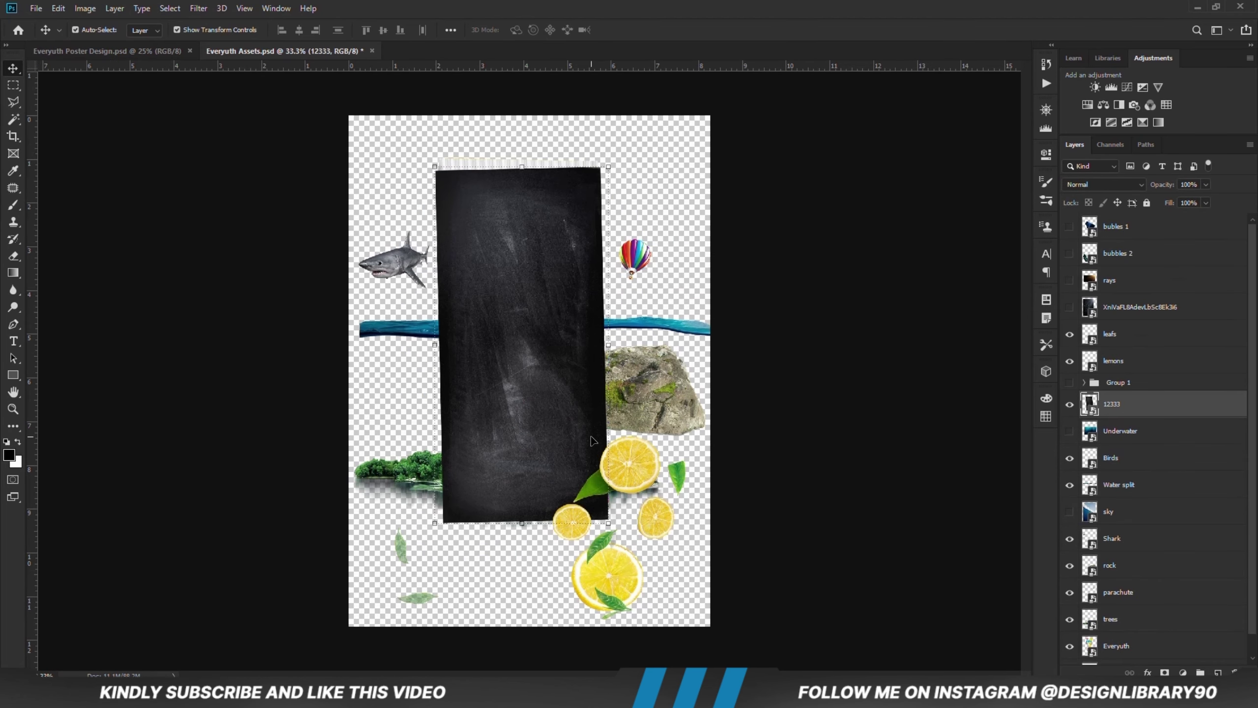
left_click(1069, 405)
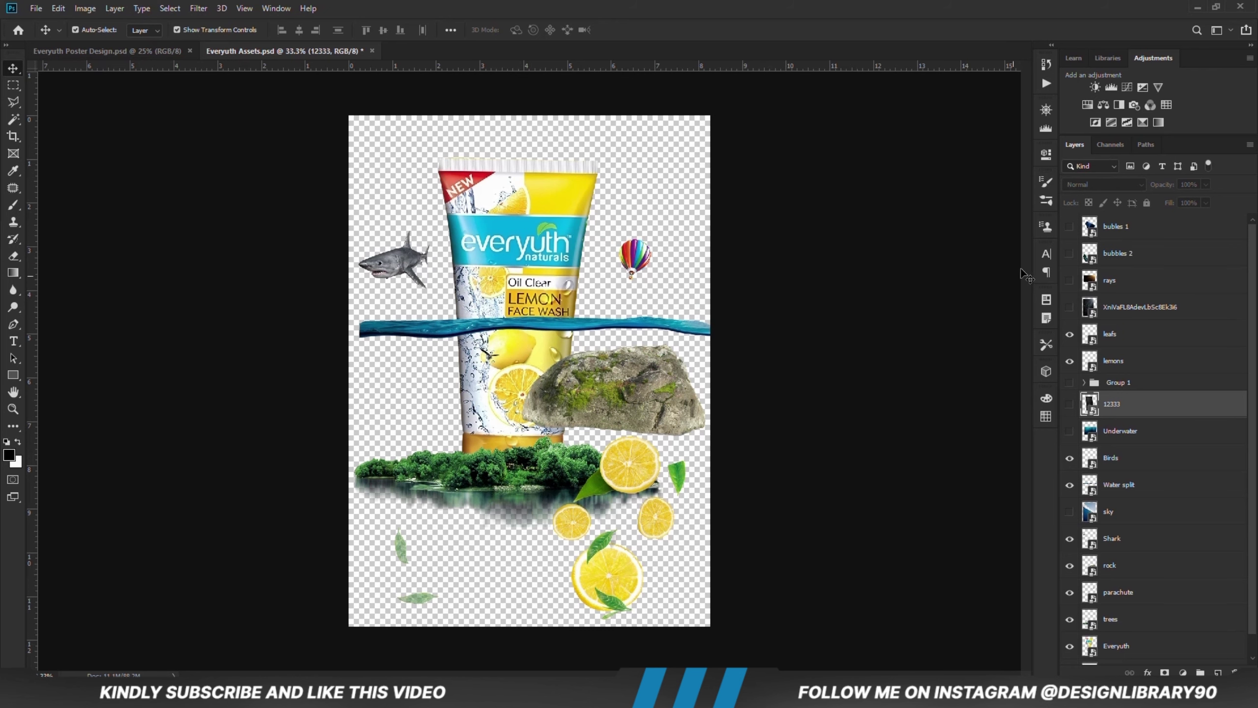
left_click(1069, 253)
left_click(488, 527, "ctrl")
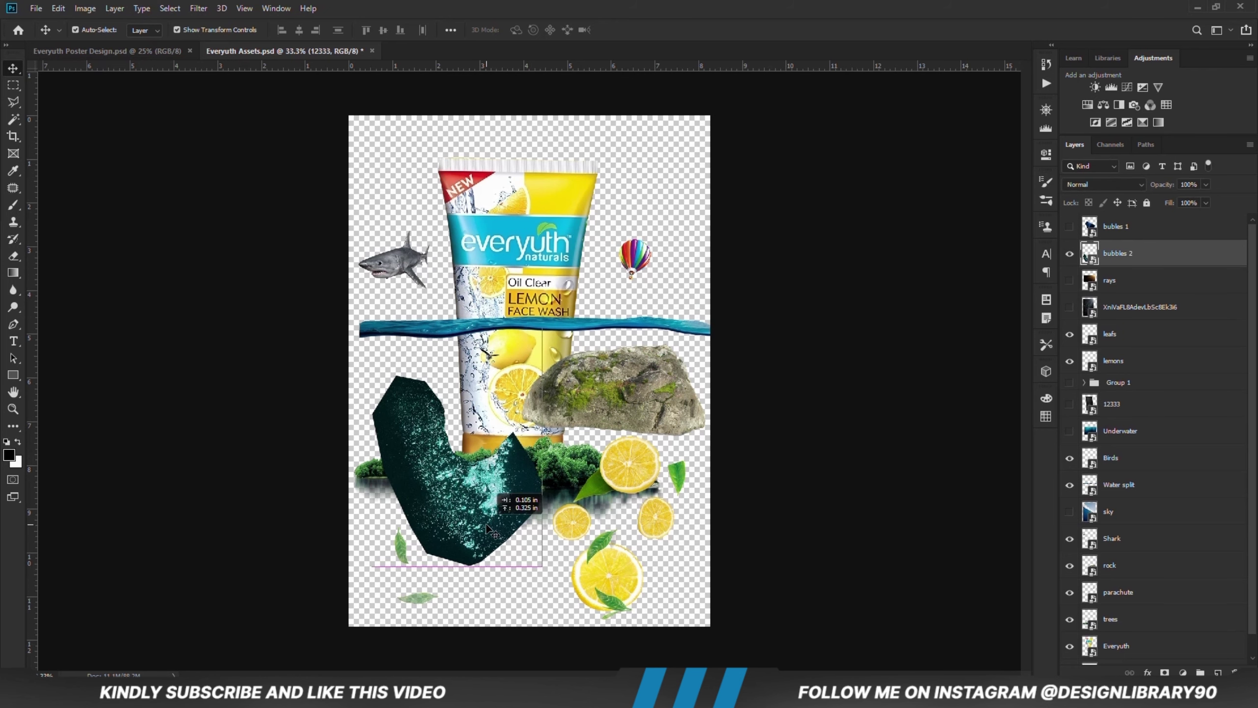
left_click(114, 51)
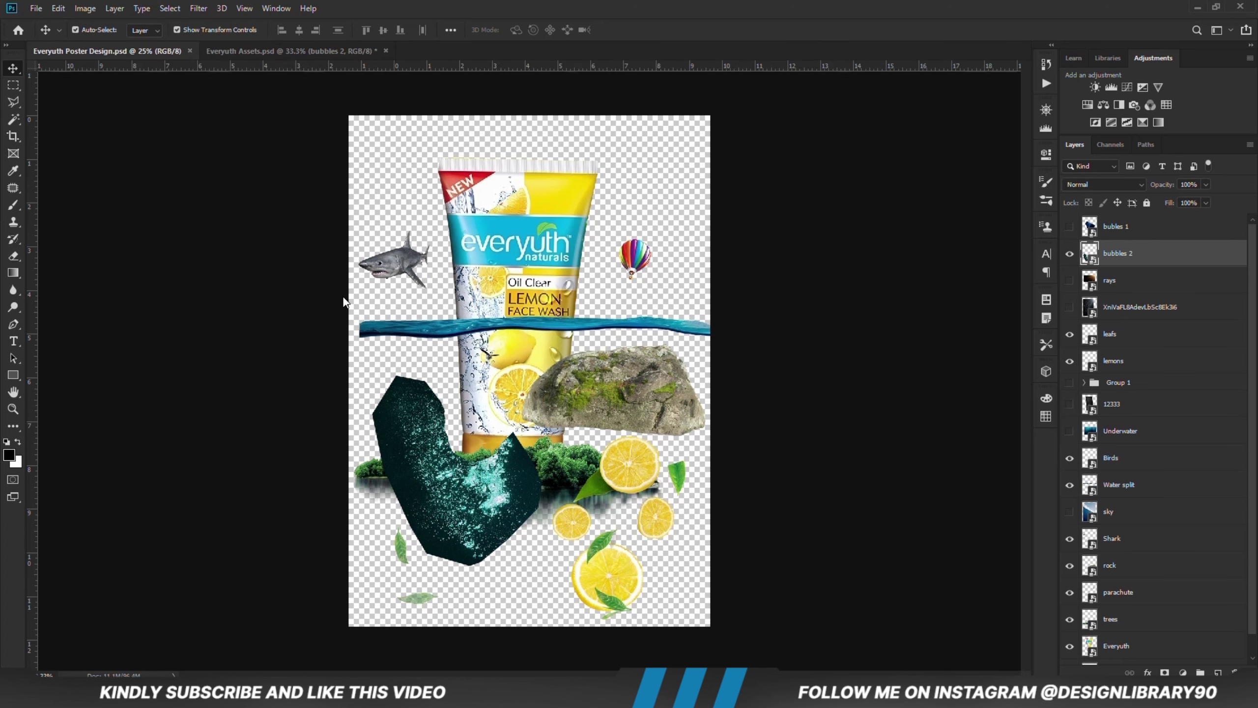
left_click_drag(484, 451, 484, 478)
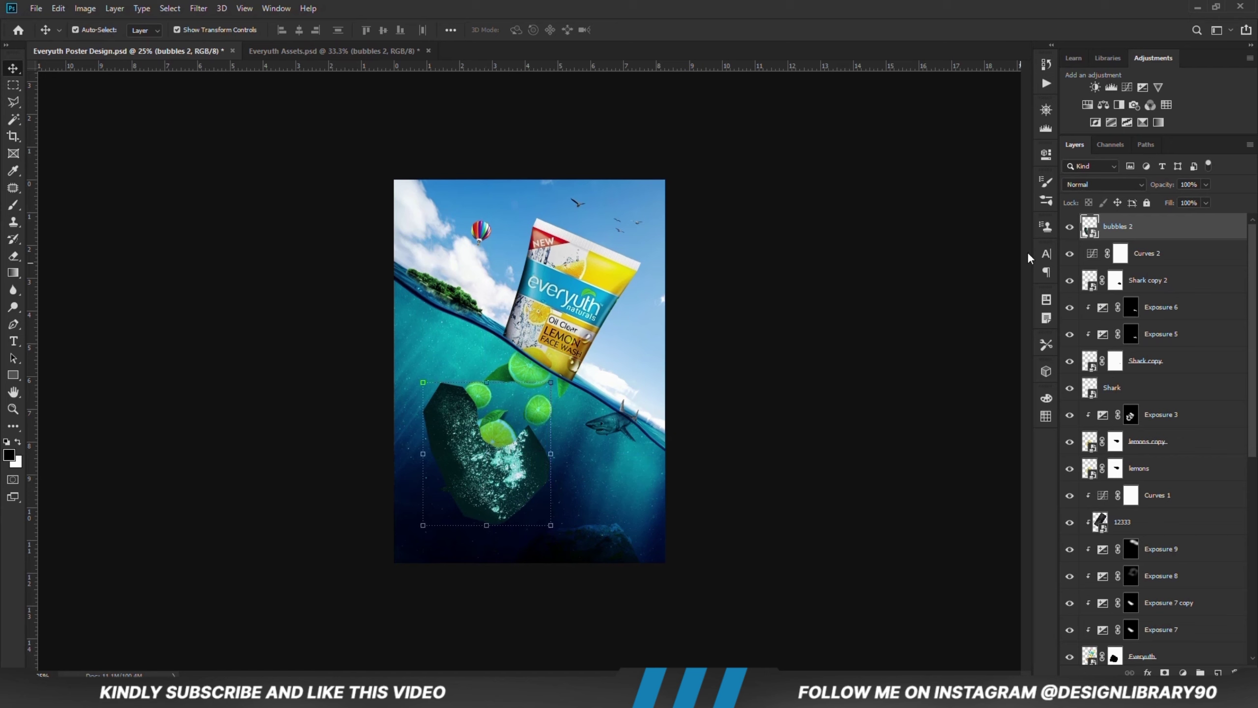
- Move the bubbles 2 layer directly below the Shark layer, blend it with Screen, and position the bubbles beneath the lowest lemon
left_click_drag(1156, 235, 1154, 413)
left_click(1103, 188)
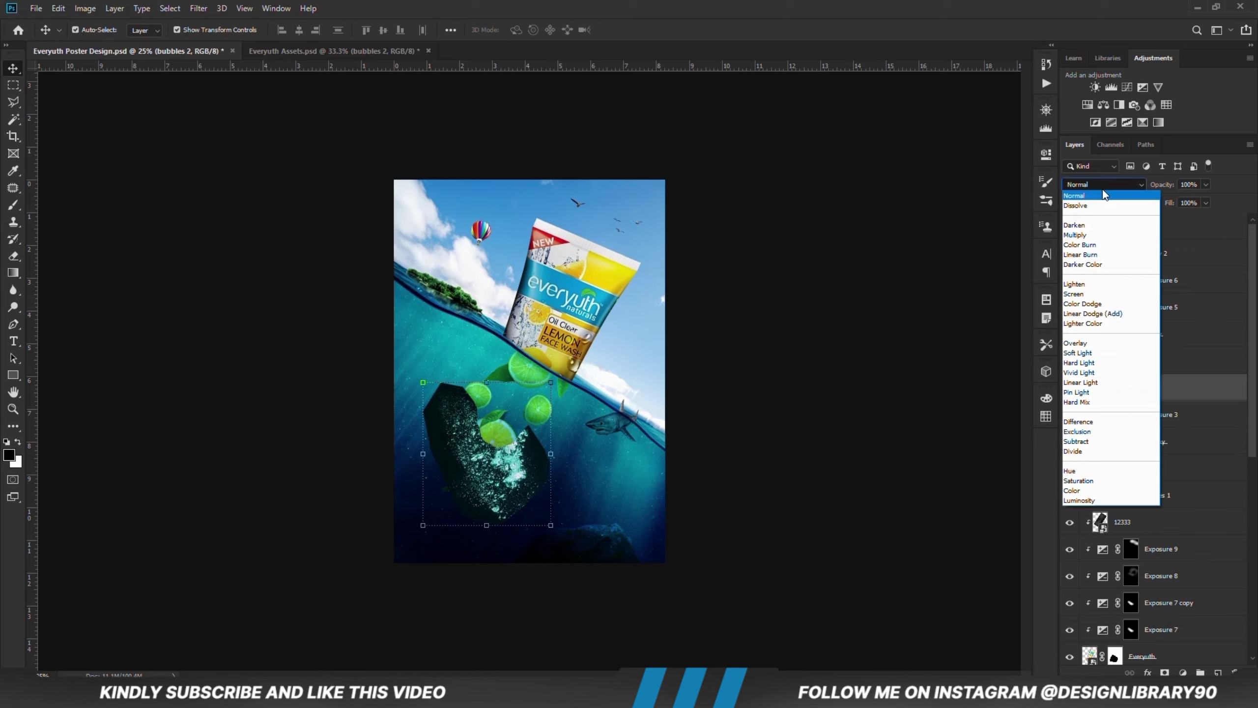
left_click(1085, 295)
left_click_drag(502, 480, 494, 497)
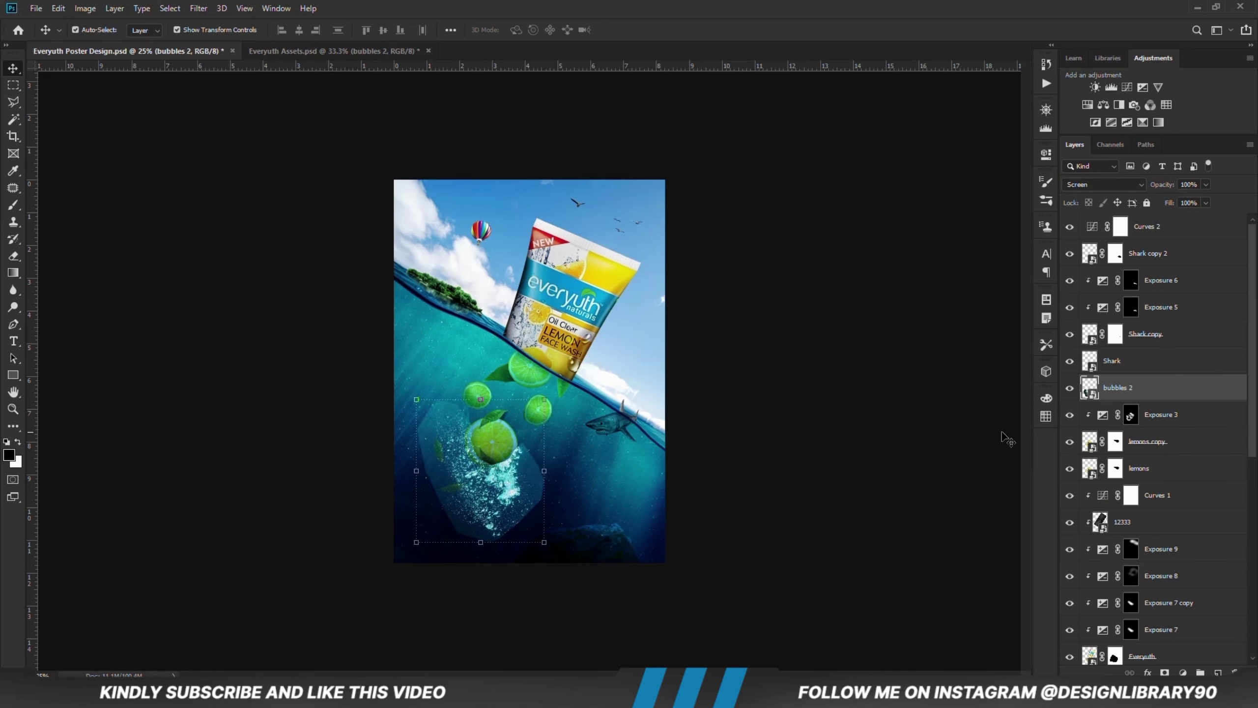
- Clip a Levels adjustment to the bubbles 2 layer and raise its black input level to 57
left_click(1182, 672)
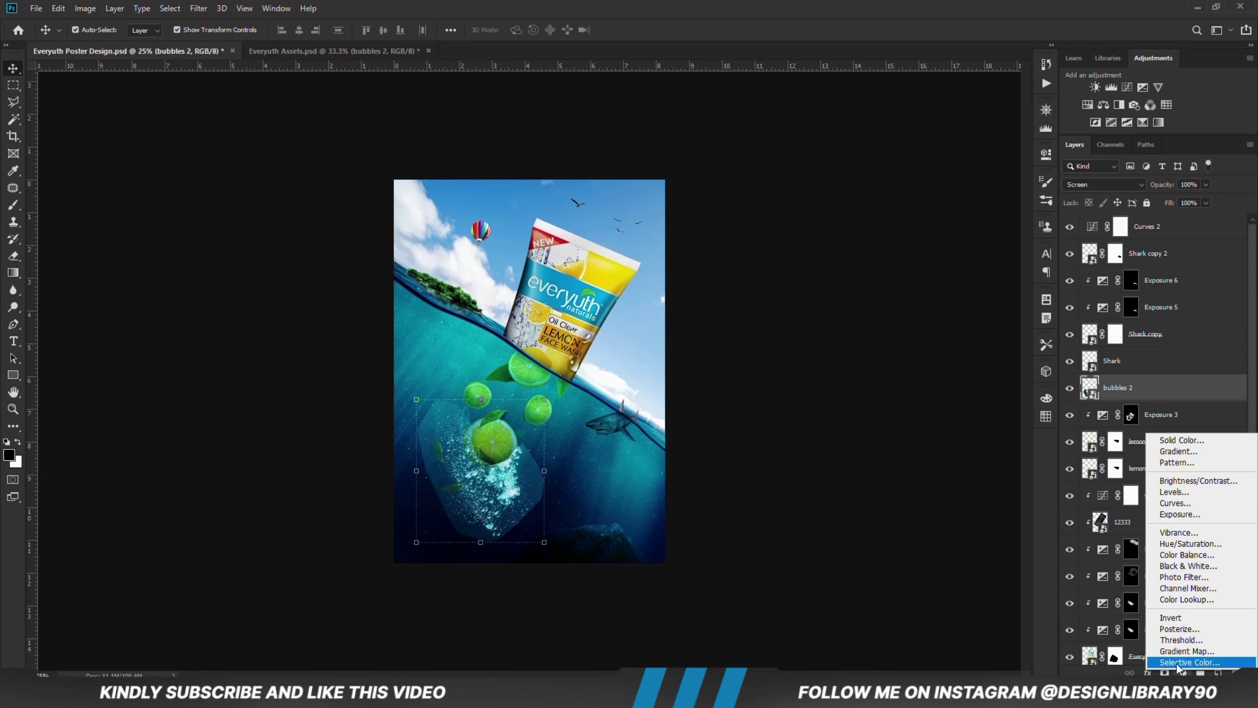
left_click(1168, 492)
left_click(1111, 87)
left_click(933, 372)
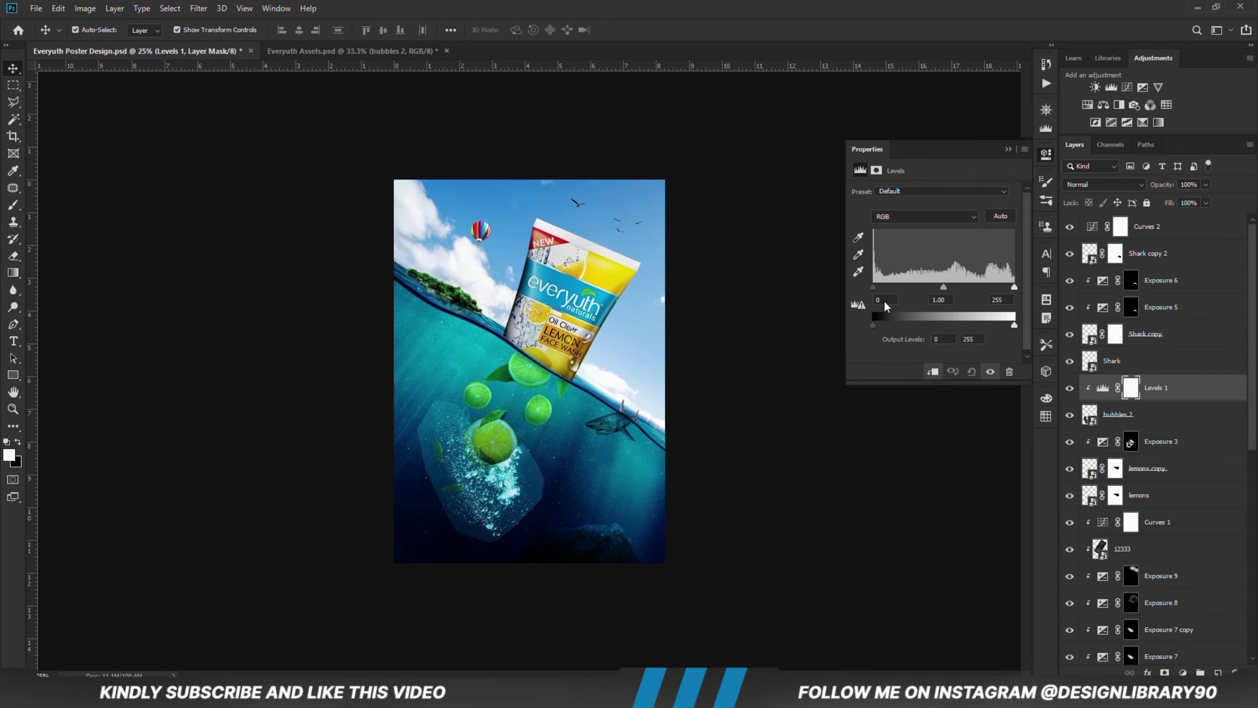
left_click_drag(873, 288, 907, 287)
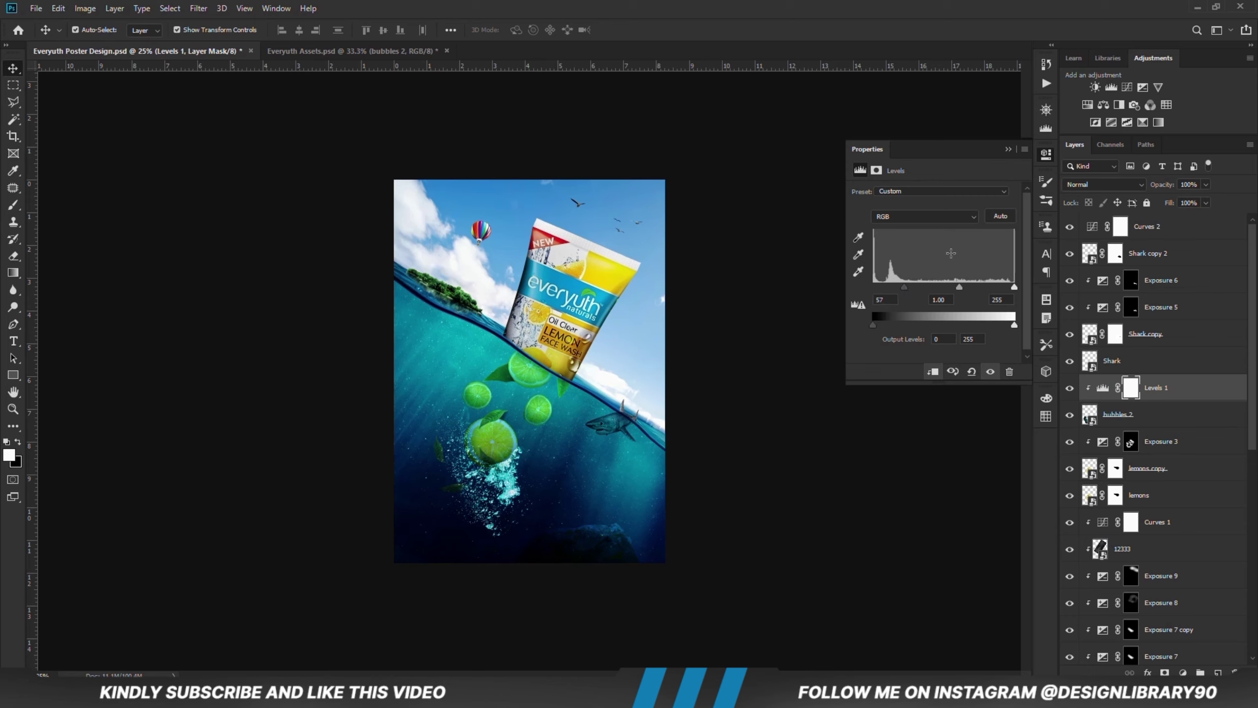
- Compare the bubbles beneath the lowest lemon with and without the Levels 1 adjustment
left_click(1009, 149)
left_click(1072, 389)
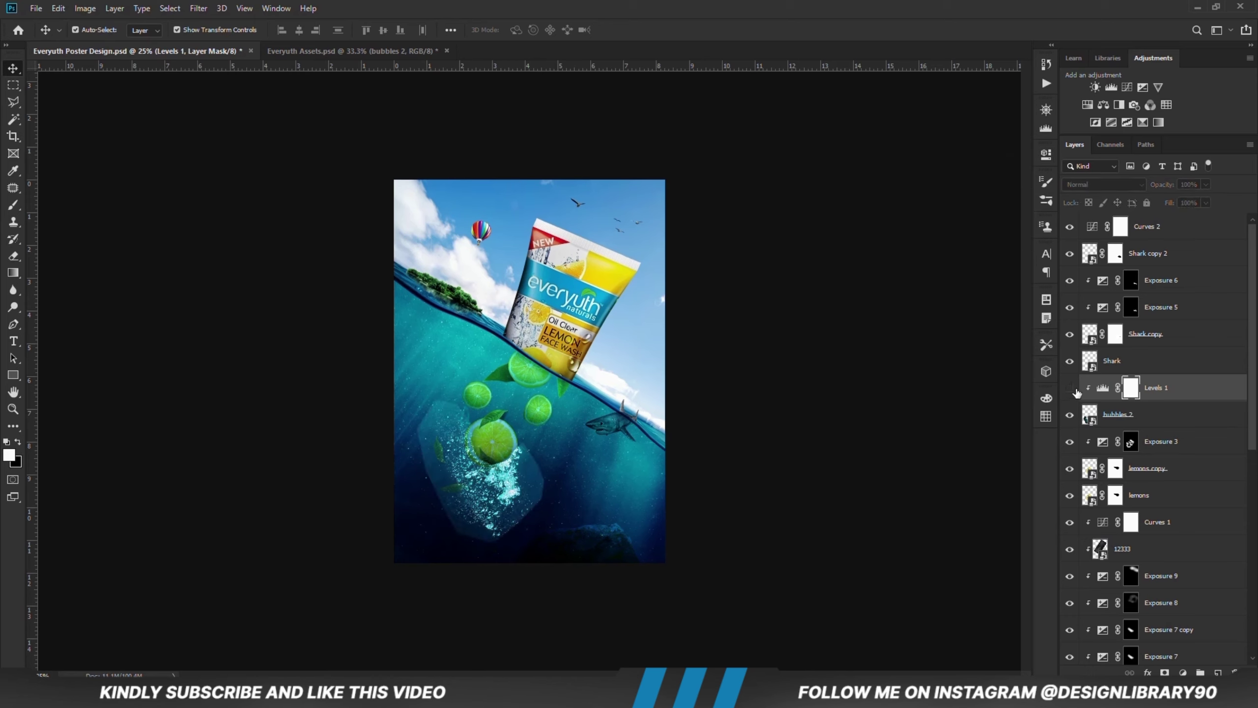
left_click(1072, 390)
- Add a layer mask to bubbles 2 and fade the bubbles around the lowest lemon with a soft black brush at 25% opacity
left_click(1136, 419)
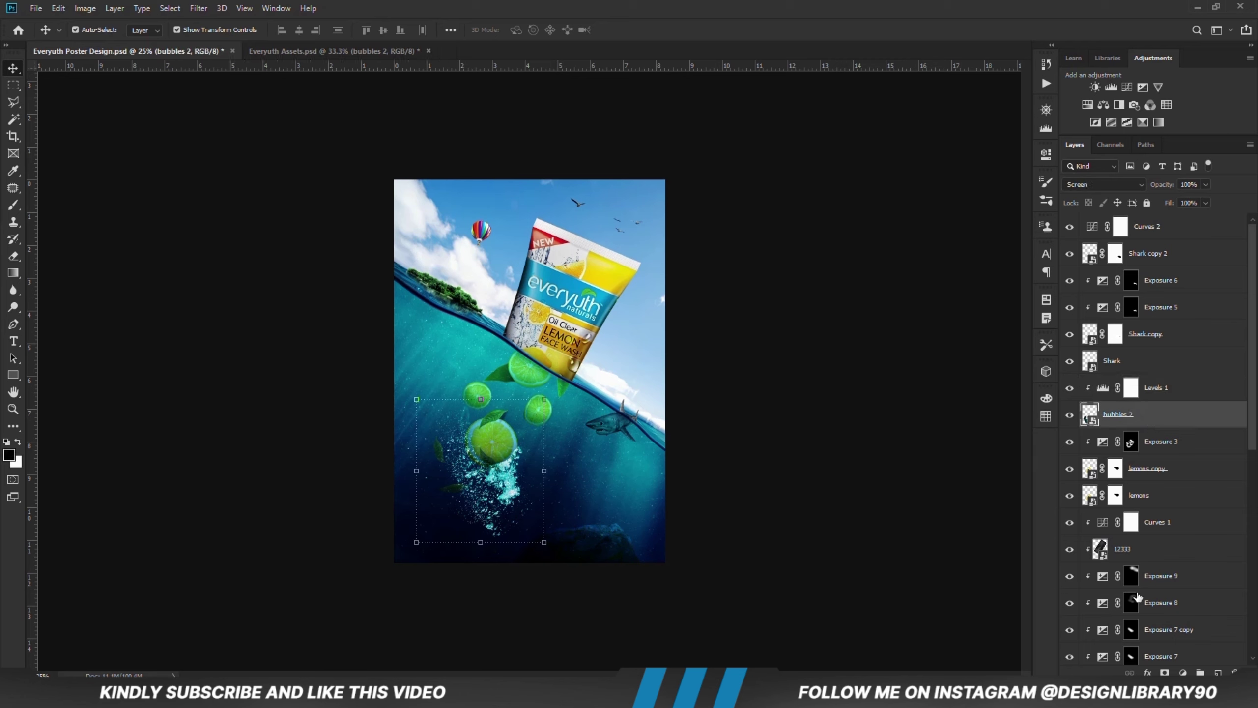
left_click(1165, 672)
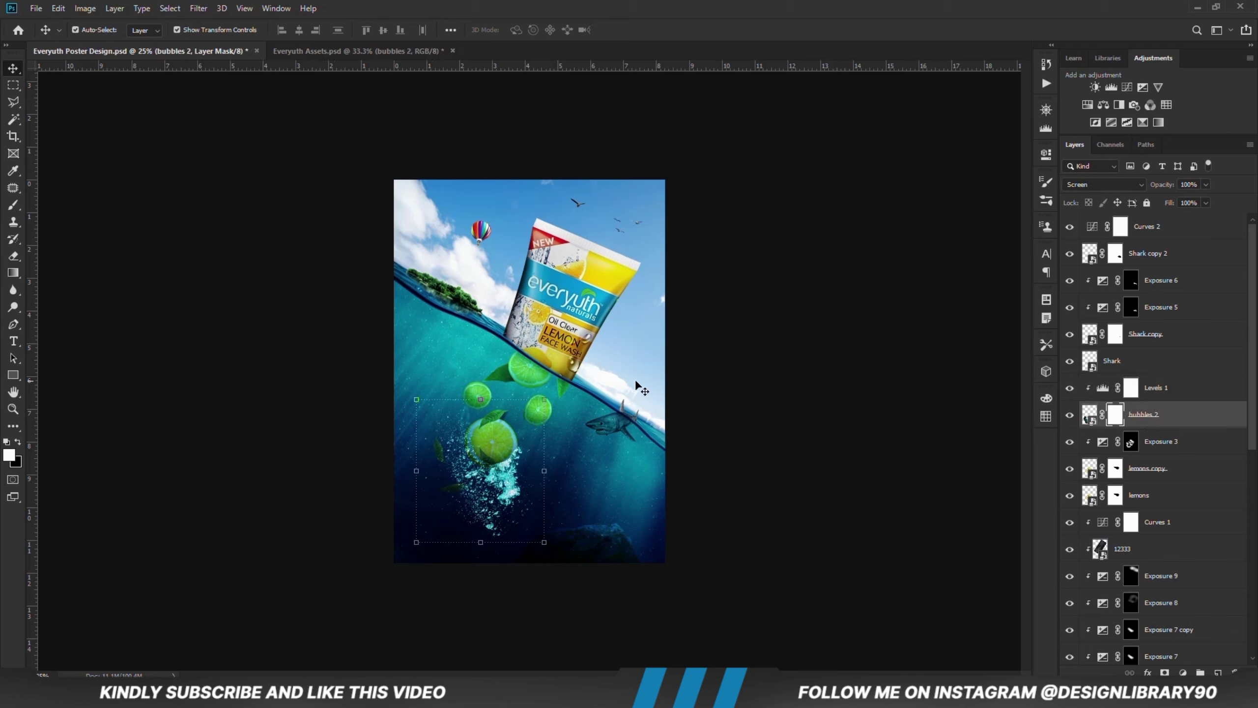
left_click(14, 204)
left_click(68, 204)
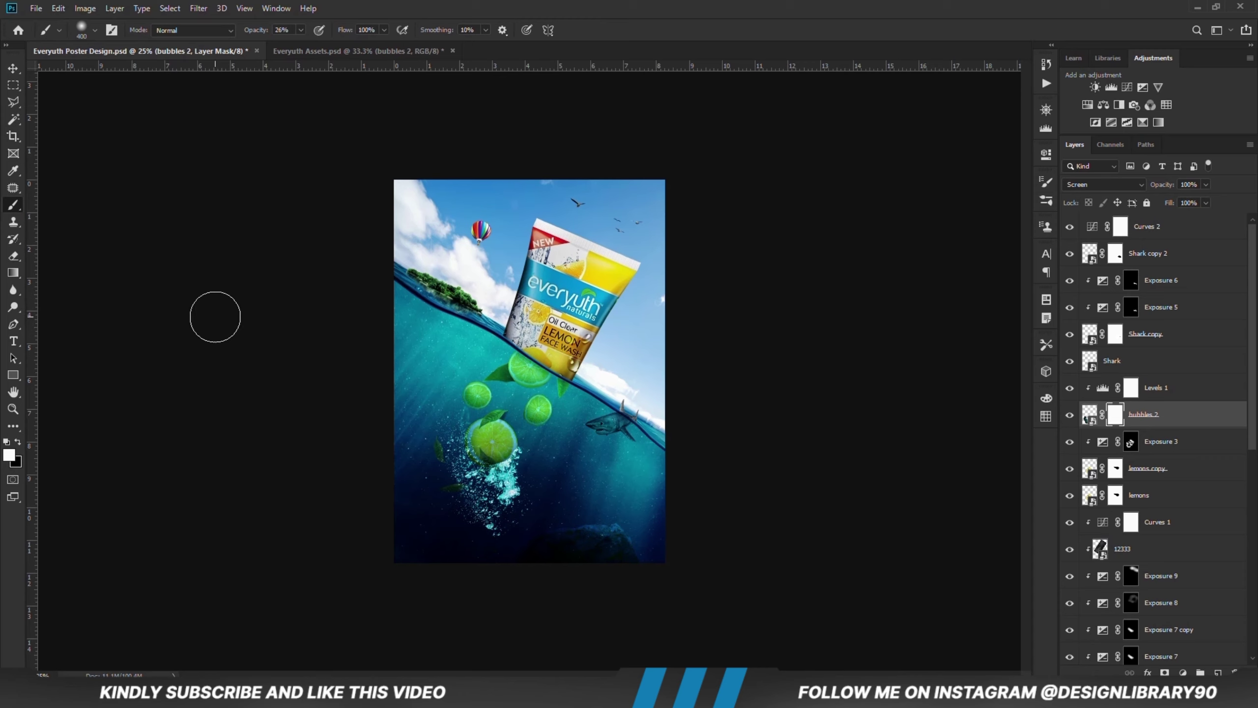
left_click(19, 443)
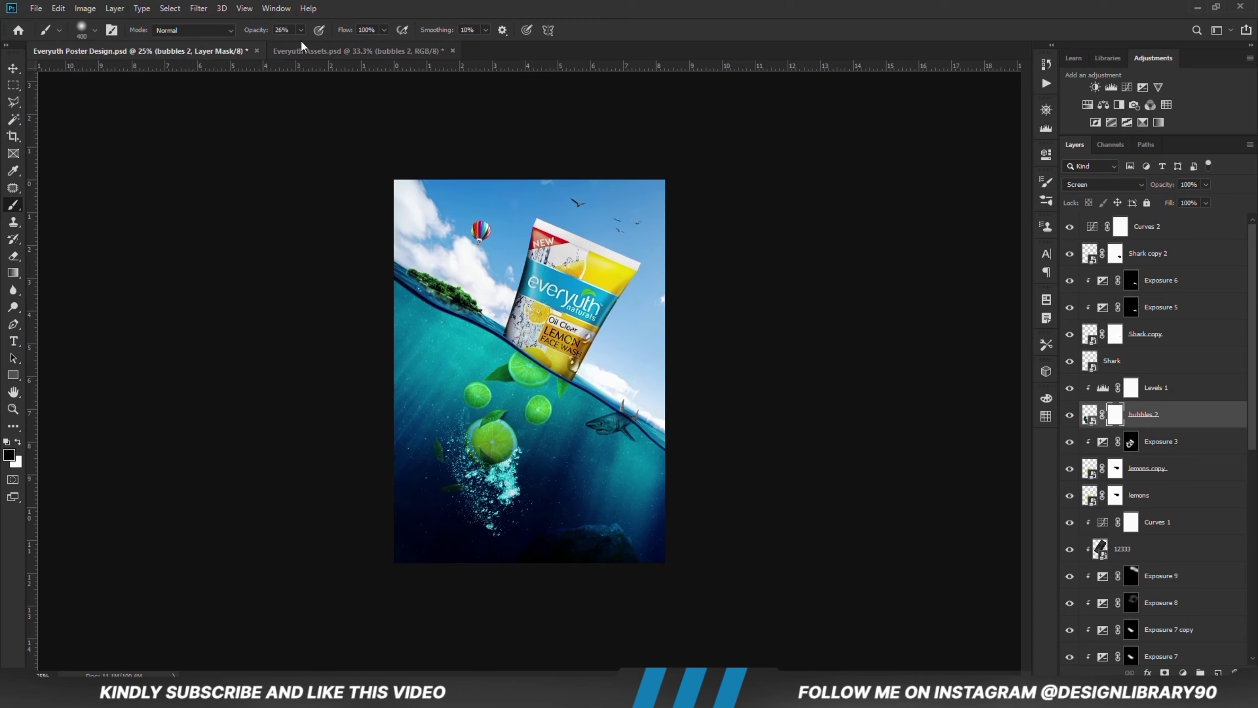
left_click_drag(301, 45, 300, 44)
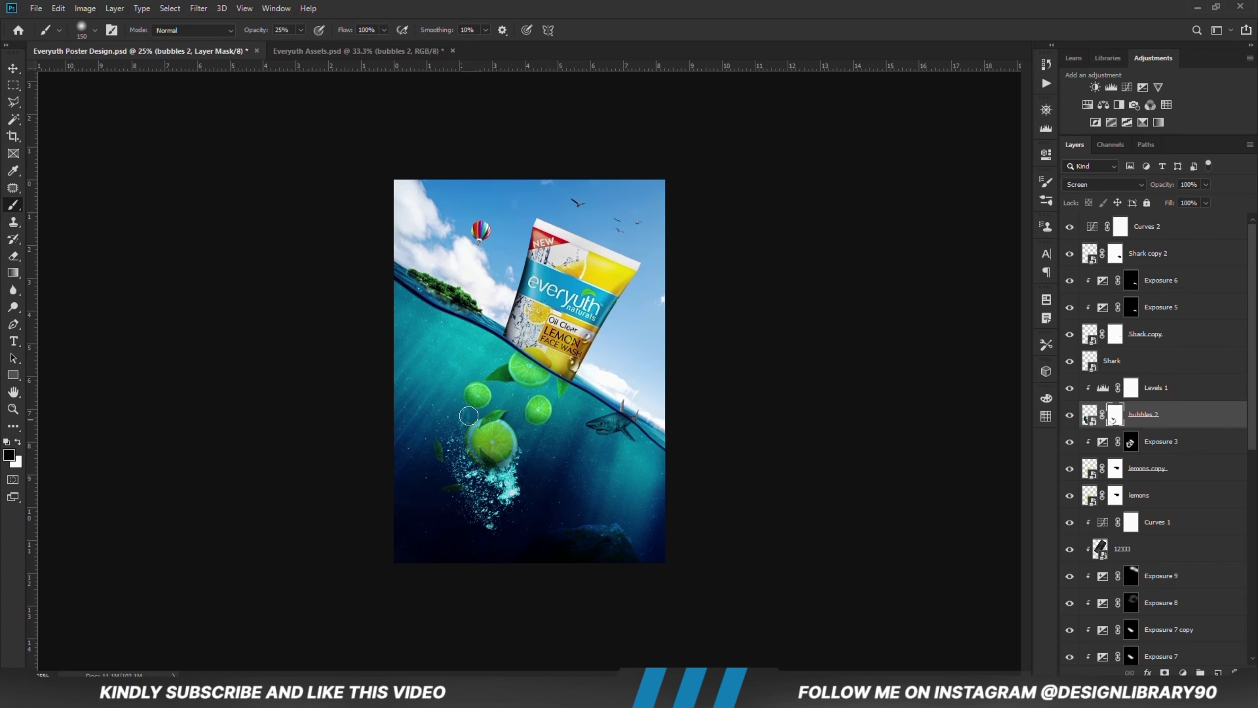
left_click(13, 68)
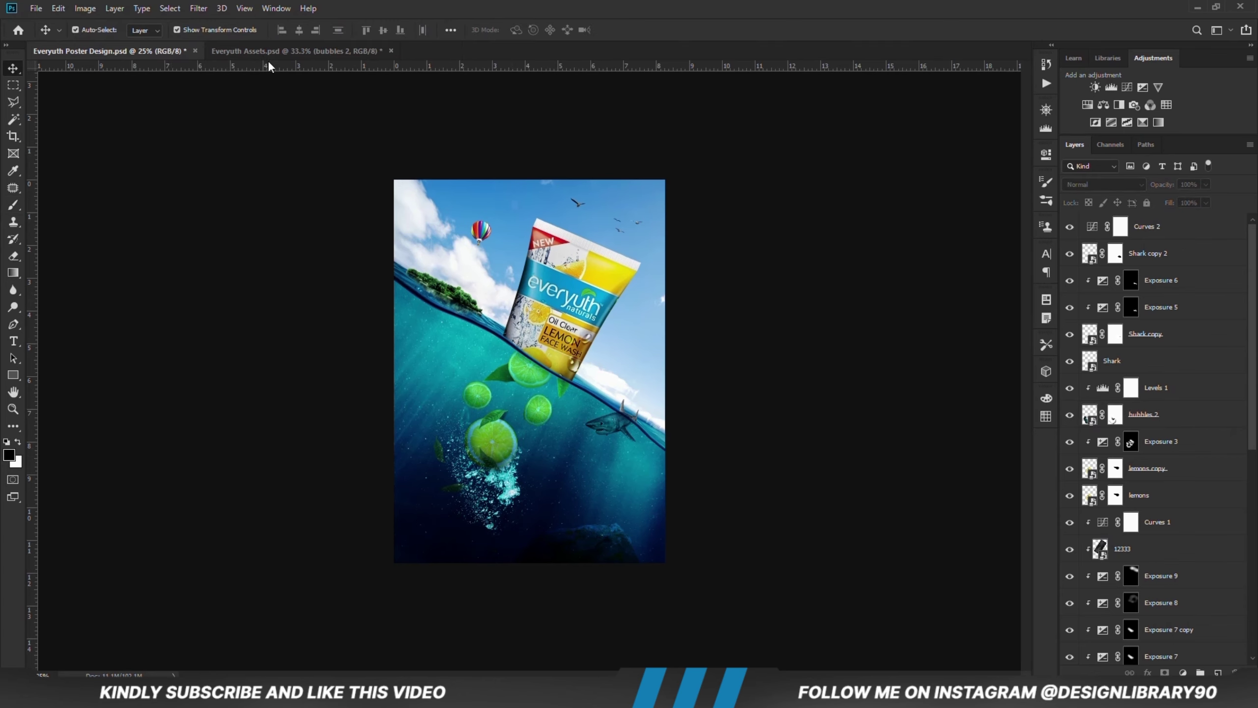
- Copy bubles 1 from Everyuth Assets.psd into the poster, placing and scaling it beneath the tube over the lemons
left_click(317, 51)
left_click(1181, 389)
key("ctrl+v")
left_click_drag(524, 399, 533, 422)
key("ctrl+t")
left_click_drag(630, 469, 662, 496)
key("Return")
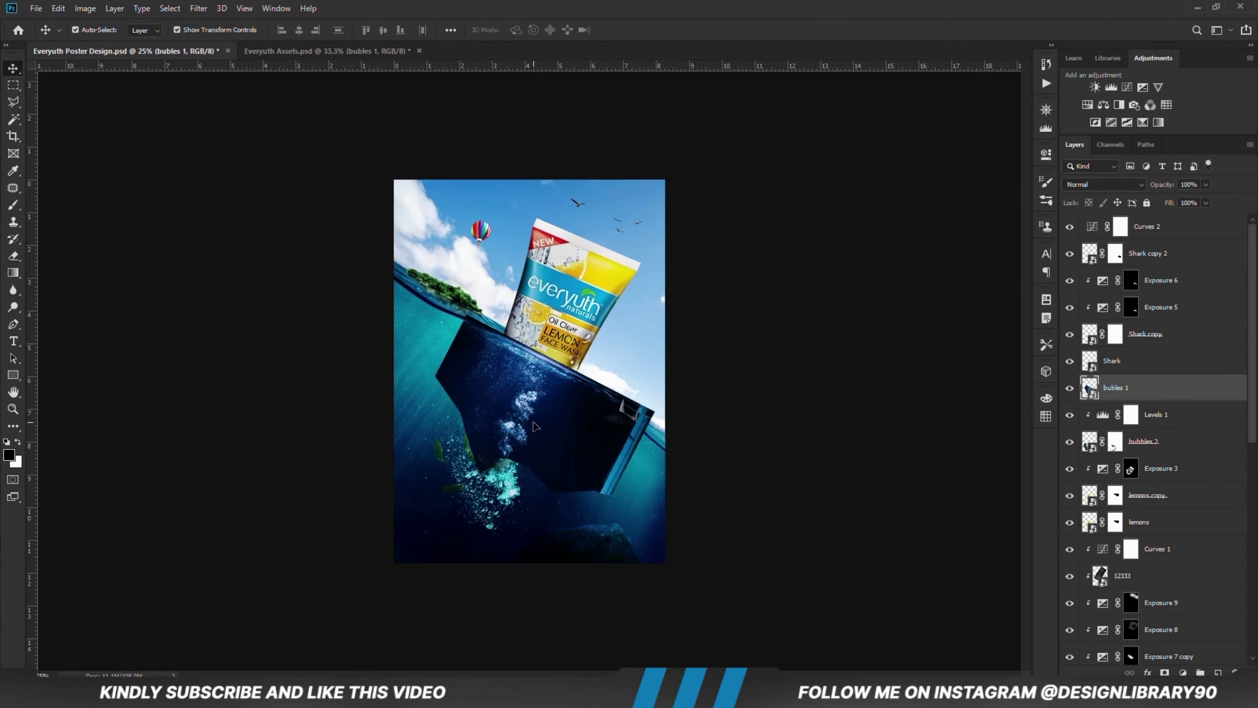
- Blend the bubles 1 layer with Screen and clip a Levels adjustment to it with black input 53
left_click(1092, 185)
left_click(1082, 293)
left_click(1183, 671)
left_click(1164, 494)
left_click(932, 371)
left_click_drag(873, 287, 903, 288)
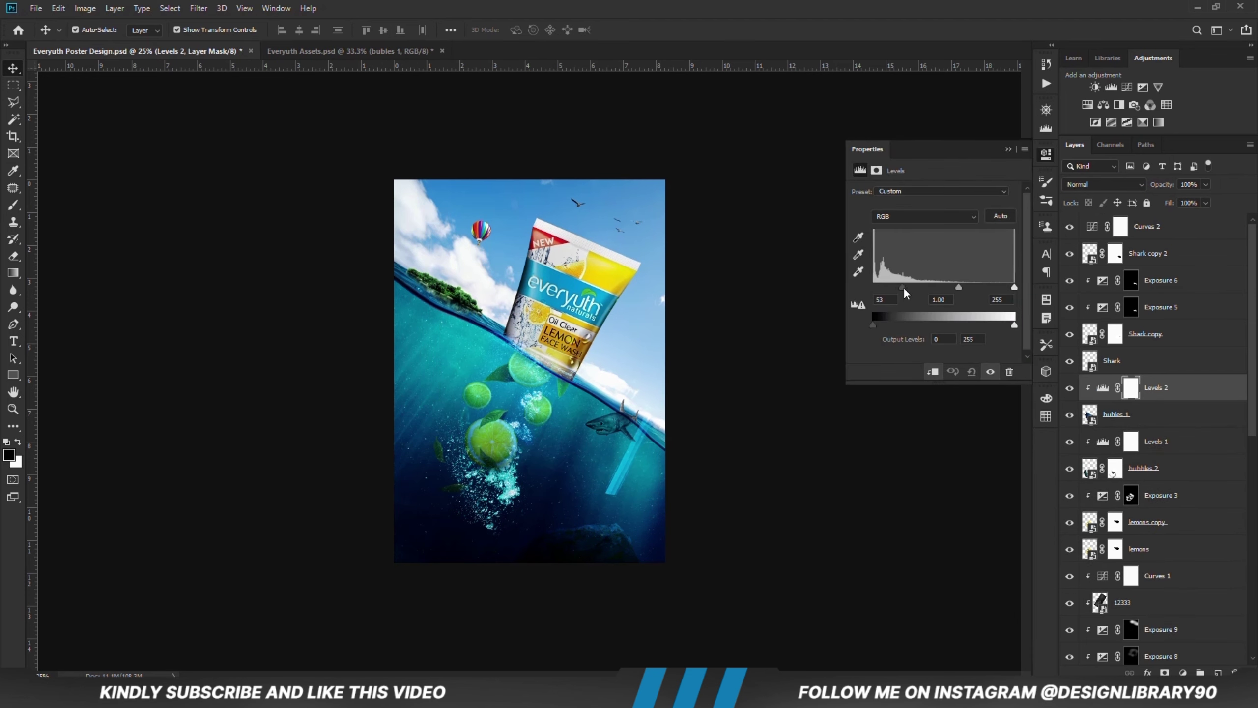
left_click(1008, 149)
- Add a layer mask to bubles 1 and paint out the blue strip below the shark with a black brush at 100% opacity
left_click(1154, 415)
left_click(1165, 672)
right_click(13, 205)
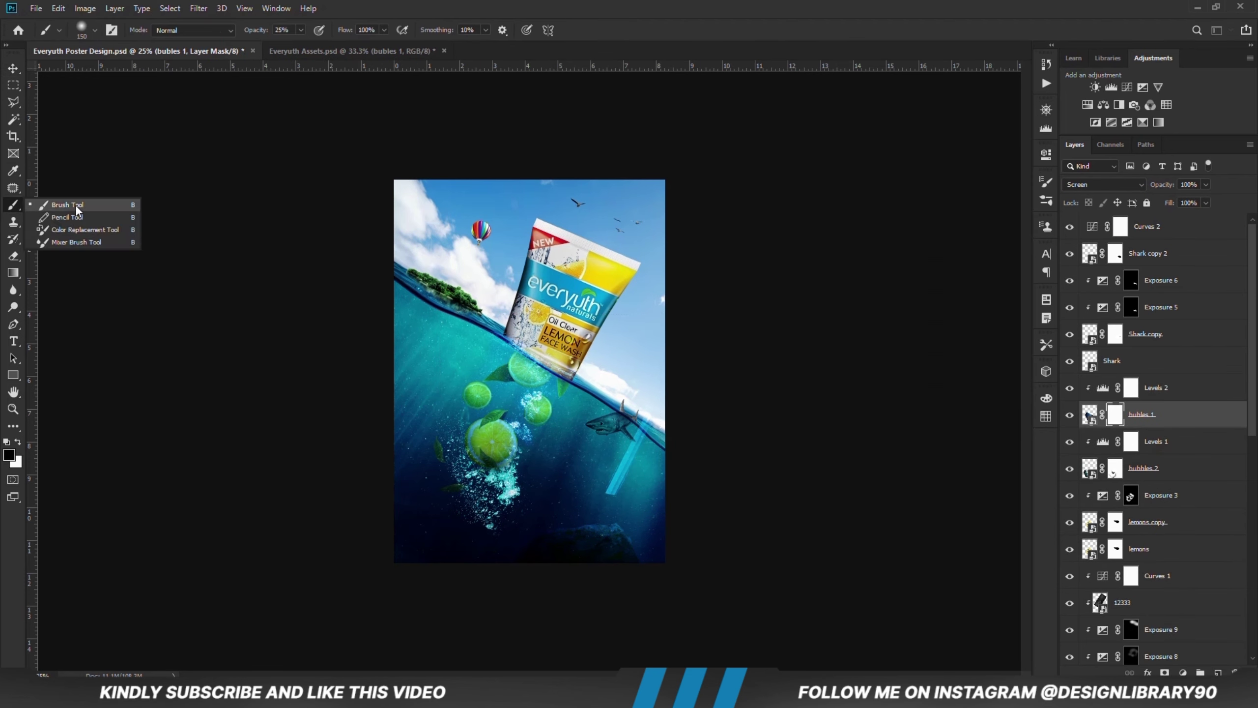
left_click(76, 206)
right_click(517, 250)
left_click_drag(625, 284, 649, 284)
left_click(301, 30)
left_click_drag(296, 51, 354, 51)
mouse_move(647, 422)
left_mouse_down()
mouse_move(616, 470)
mouse_move(643, 480)
left_mouse_up()
- Mask the bubles 1 haze off the tube's base and waterline with a 200 px black brush at 35% and 59% opacity
key("ctrl+plus")
key("ctrl+plus")
key("ctrl+plus")
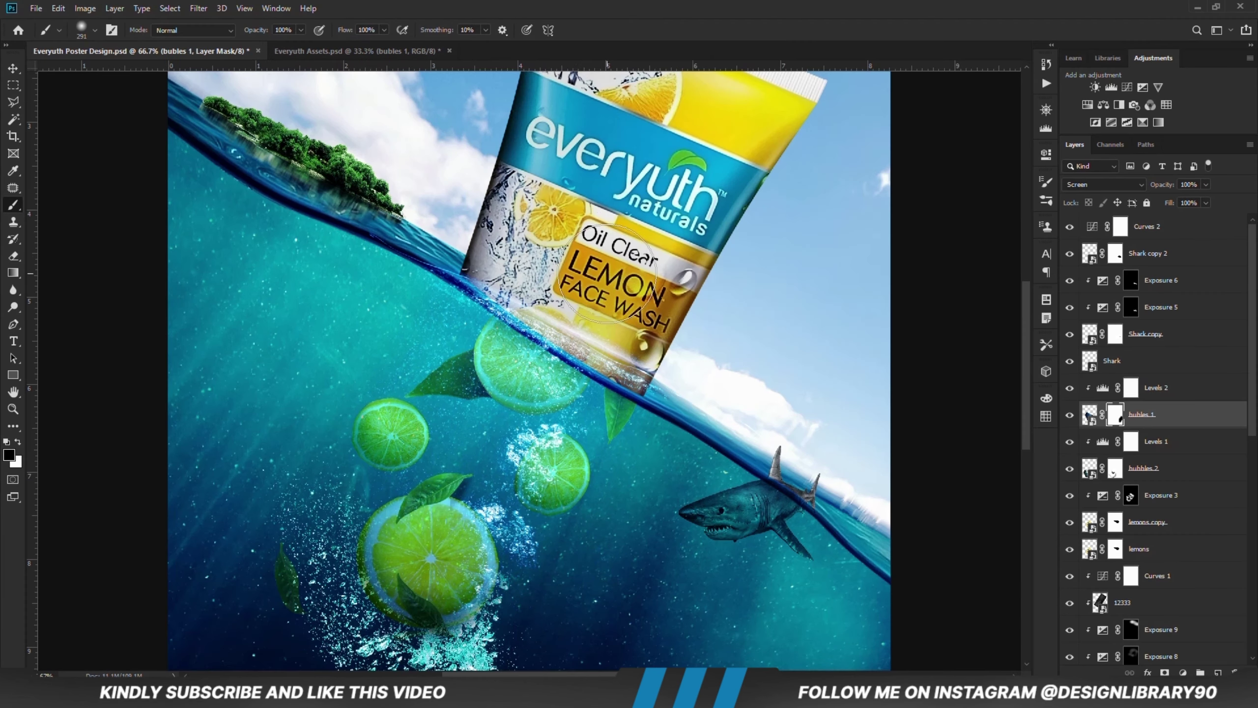
key("bracketleft")
key("bracketleft")
key("bracketleft")
key("bracketleft")
left_click(300, 30)
left_click(264, 51)
mouse_move(511, 281)
left_mouse_down()
mouse_move(628, 354)
mouse_move(543, 304)
left_mouse_up()
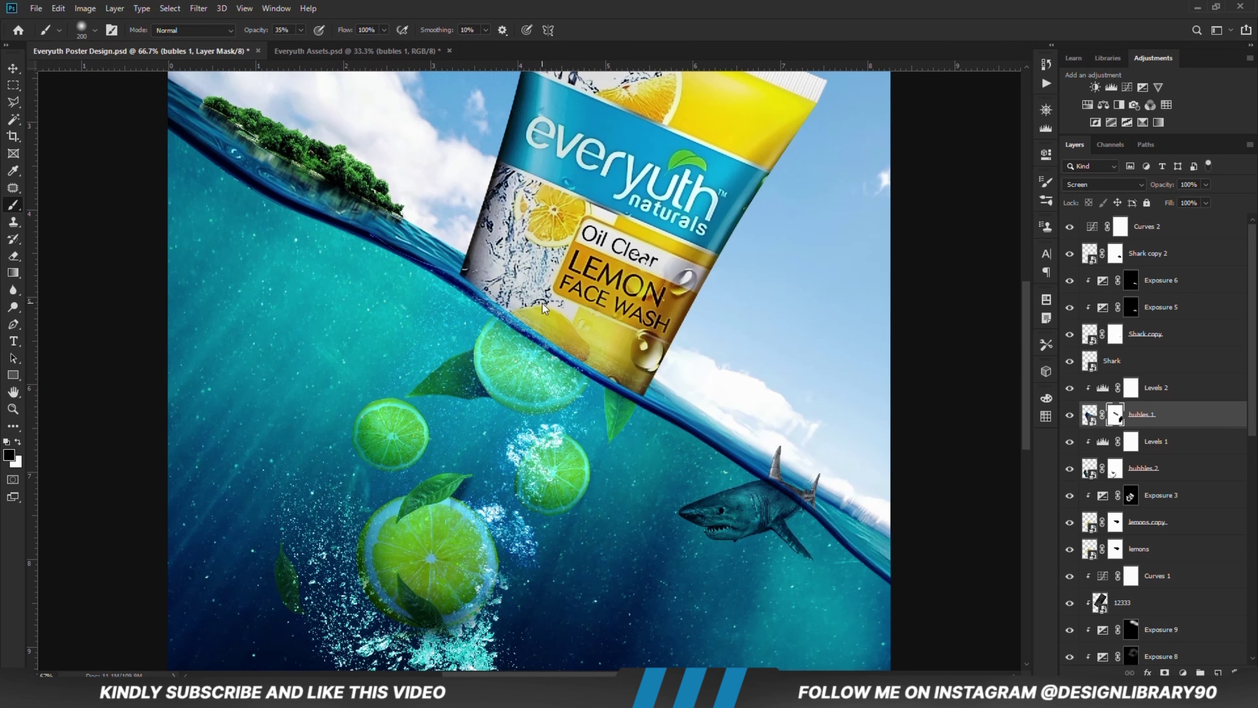
key("5")
key("9")
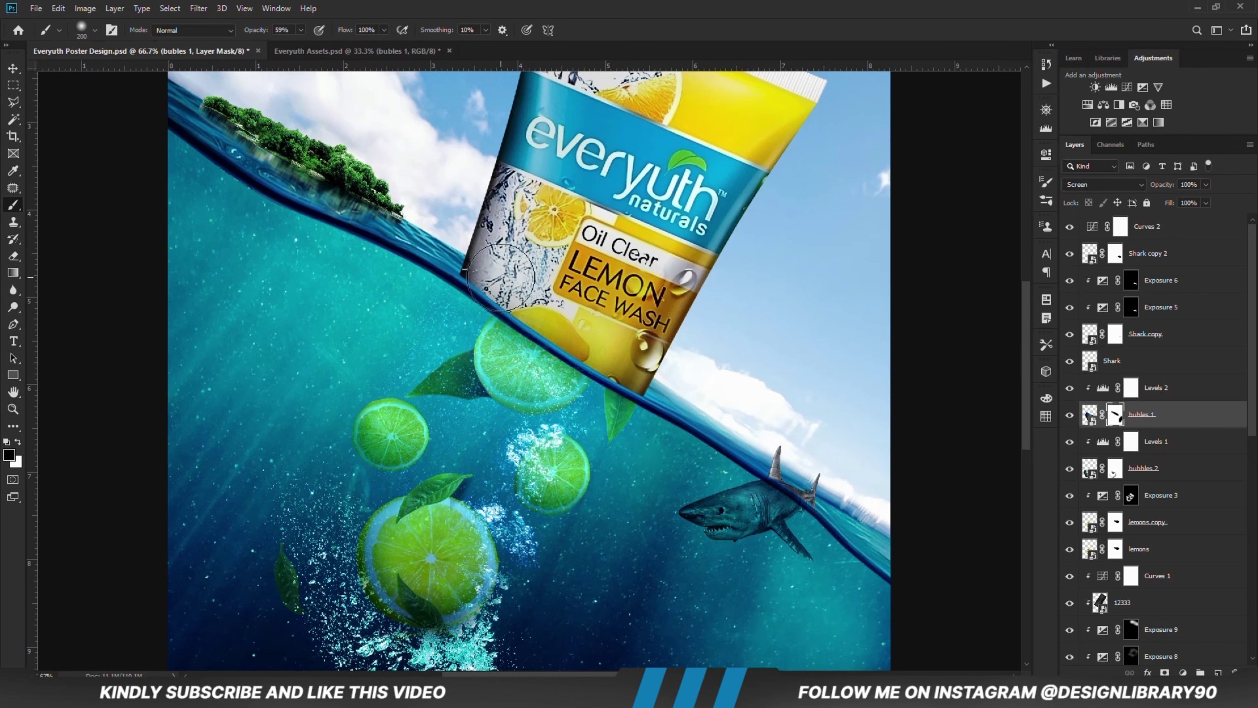
key("ctrl+0")
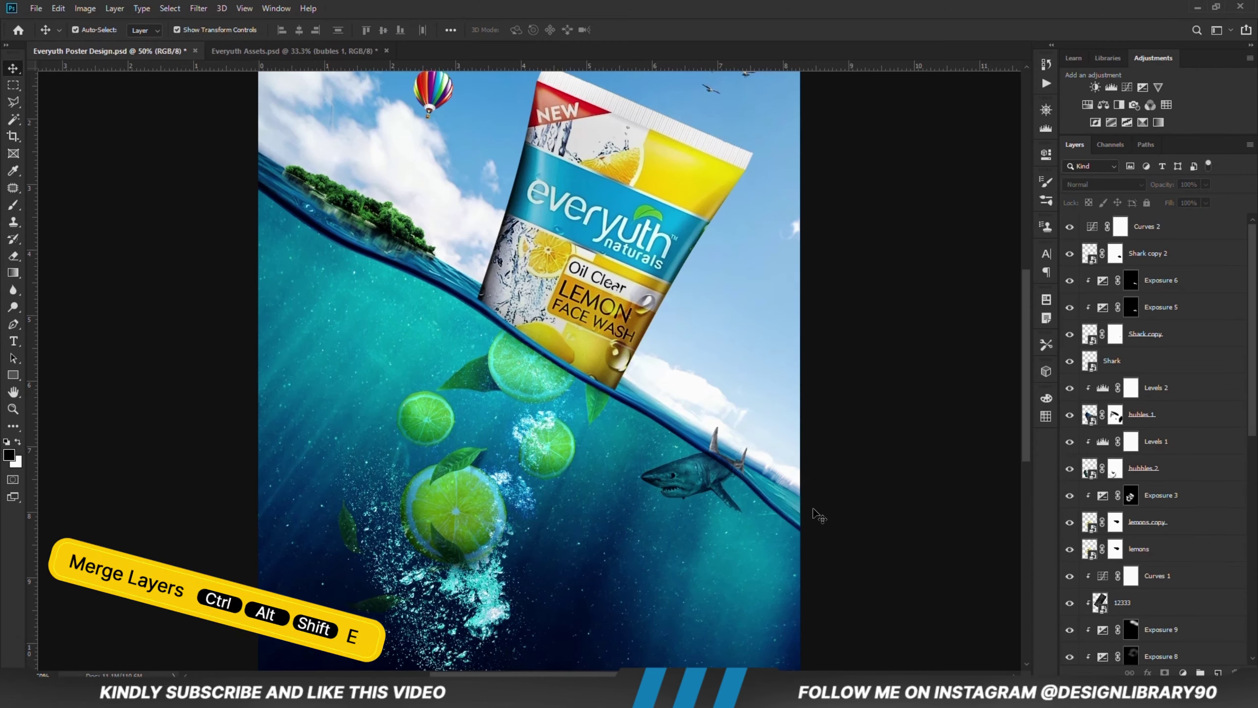
- Duplicate the Underwater layer, move the copy directly above Shark copy 2, and blend it with Screen
left_click_drag(1252, 349, 1252, 565)
left_click(1169, 572)
key("ctrl+j")
left_click_drag(1169, 572, 1123, 238)
left_click(1105, 185)
left_click(1110, 281)
- Clip a Levels adjustment to the Underwater copy, raise its black input level, and check the before and after
left_click(1183, 673)
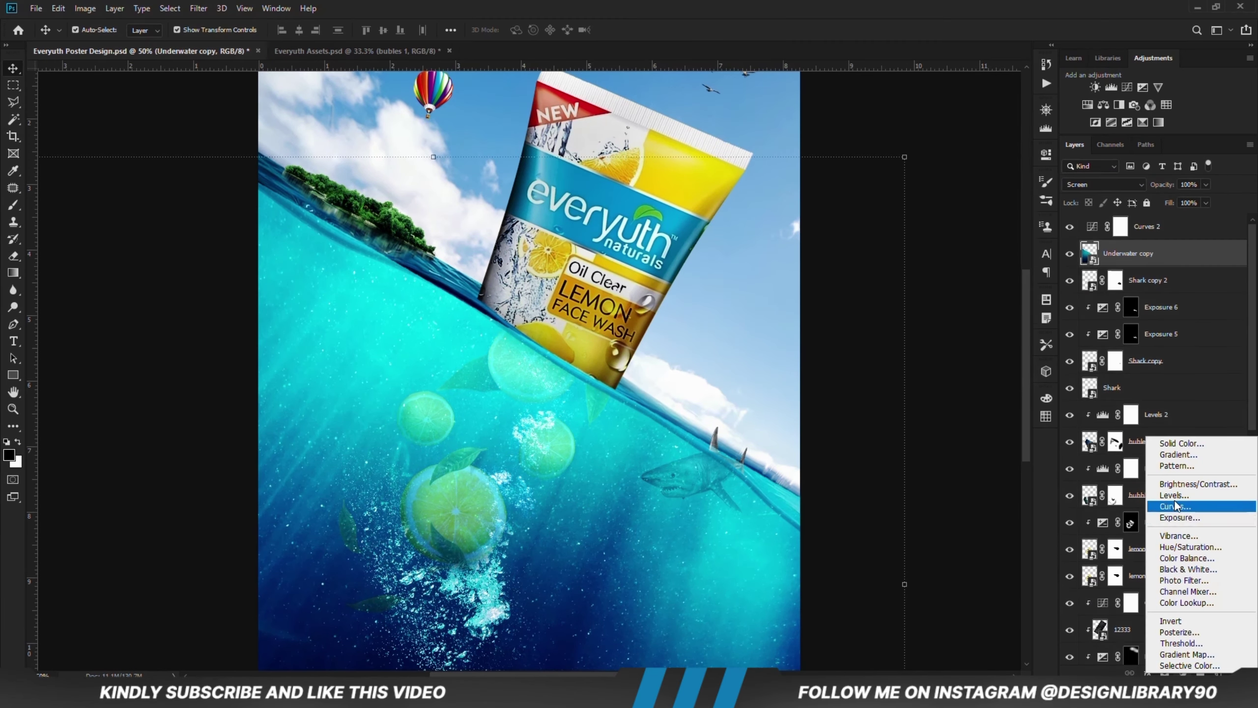
left_click(1174, 495)
left_click(931, 372)
left_click_drag(875, 289, 922, 290)
left_click(1023, 143)
left_click(1070, 253)
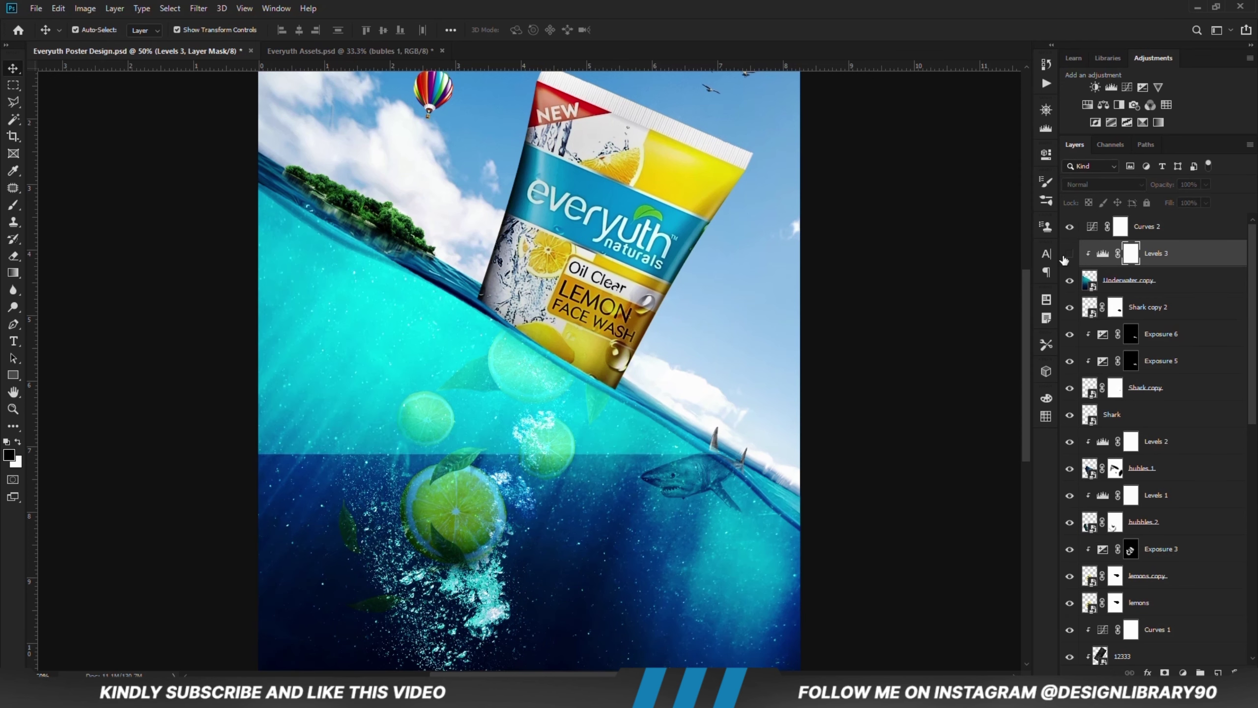
left_click(1069, 253)
- Add an inverted mask to the Underwater copy and paint its light over the lemons with a white brush at 10% opacity
left_click(1129, 280)
left_click(1165, 672)
key("ctrl+i")
left_click(13, 204)
key("x")
left_click(301, 30)
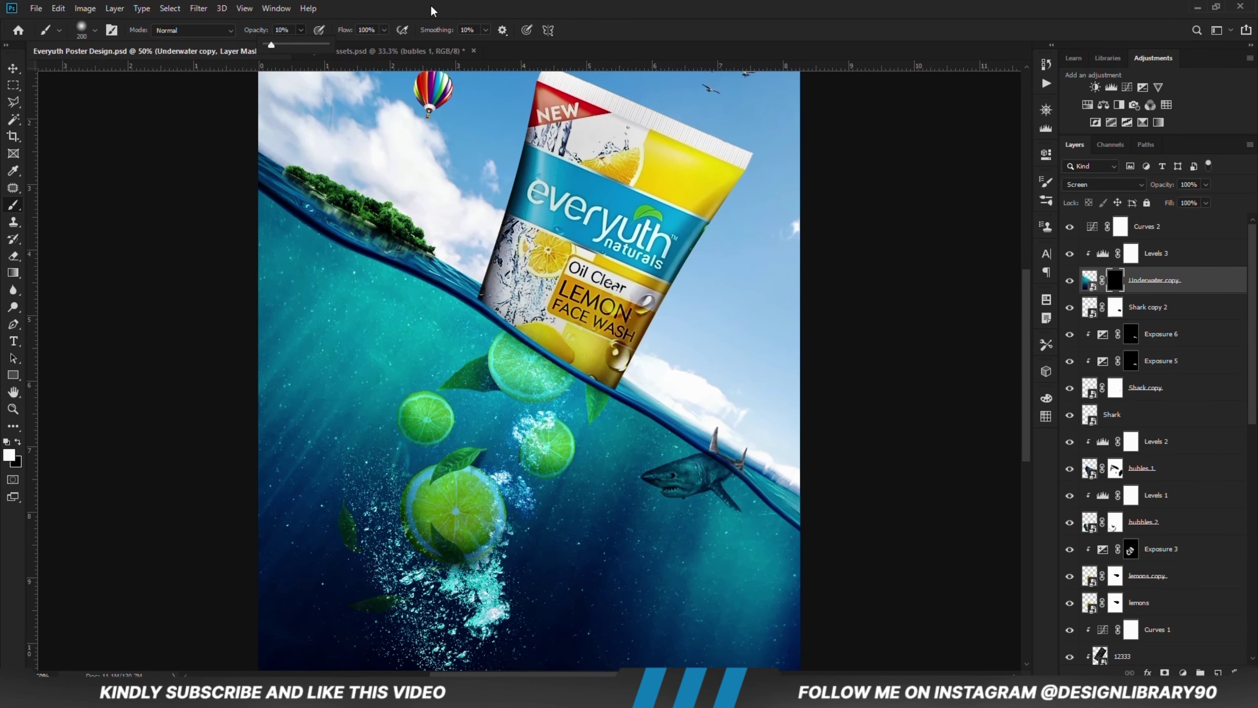
key("bracketright")
mouse_move(425, 423)
left_mouse_down()
mouse_move(501, 354)
mouse_move(407, 489)
mouse_move(407, 564)
left_mouse_up()
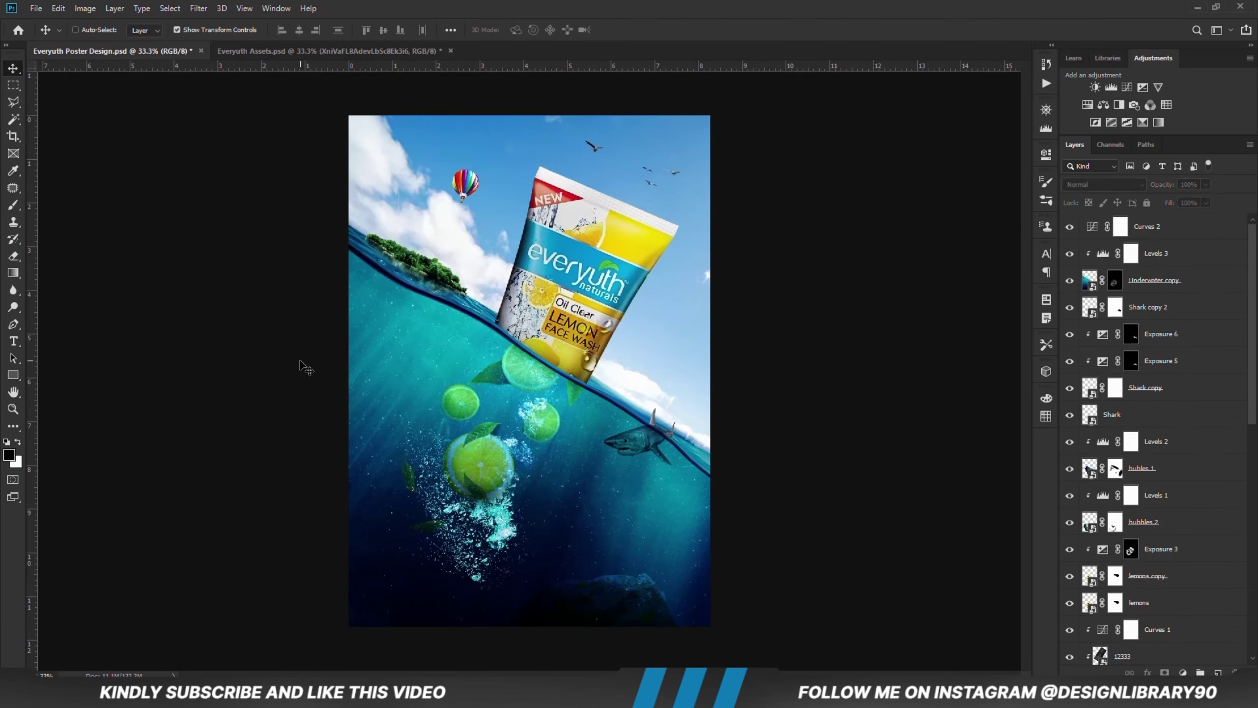
- Paste the dark bokeh particle texture on top and scale it to about 143% so it covers the whole poster
key("ctrl+v")
left_click_drag(658, 370, 705, 370)
left_click_drag(653, 354, 667, 372)
left_click_drag(407, 383, 347, 383)
left_click_drag(495, 383, 495, 437)
left_click_drag(345, 436, 350, 441)
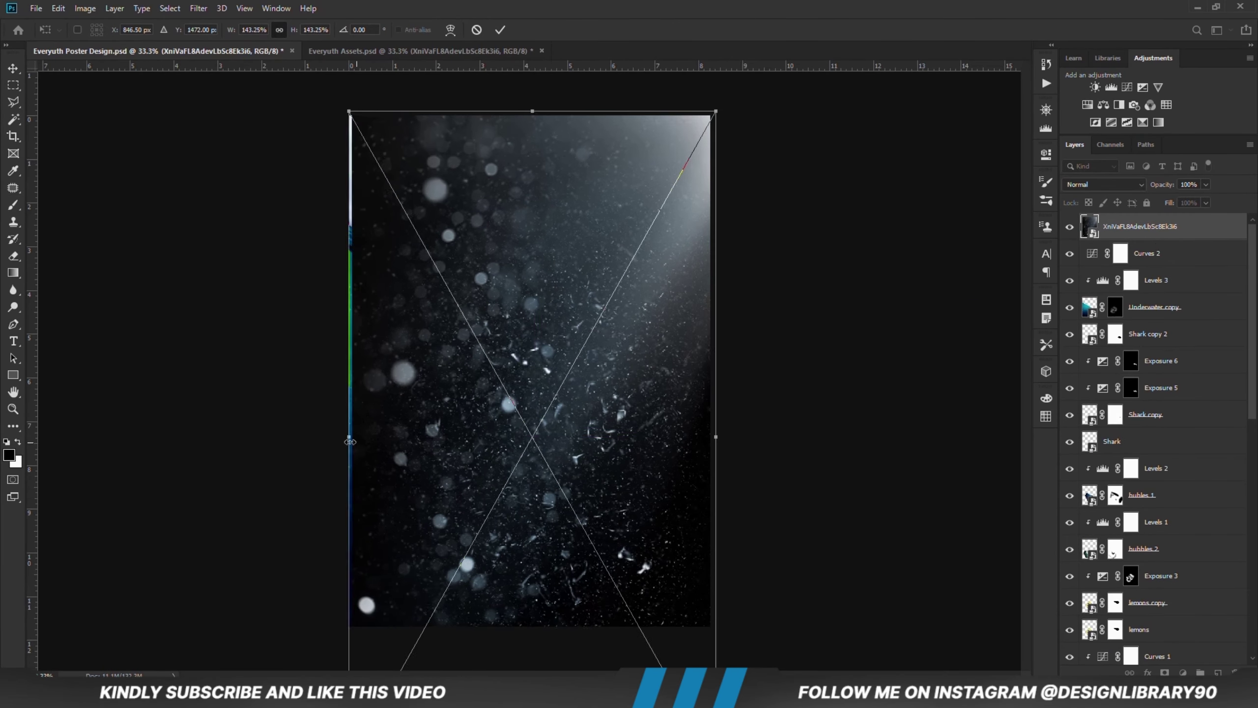
key("Return")
- Blend the particle texture with Screen and clip a Levels adjustment to it with black input 63
left_click(1095, 184)
left_click(1089, 292)
left_click(1183, 672)
left_click(1164, 488)
left_click(933, 371)
left_click_drag(873, 287, 907, 287)
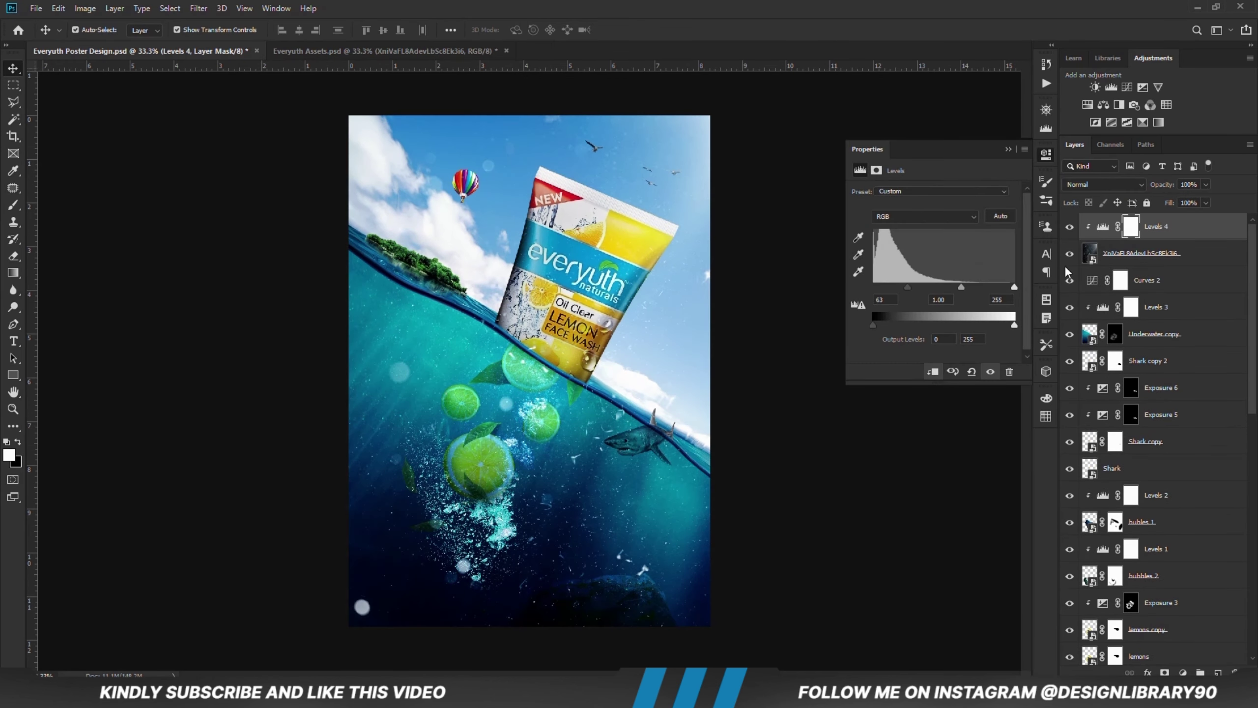
- Hide the particle texture behind an inverted black layer mask
left_click(1140, 253)
left_click(1164, 672)
key("ctrl+i")
- Paint the particle texture back in across the upper sky with a large white brush at 17% opacity, and compare before and after
left_click(14, 204)
left_click(301, 30)
left_click(303, 47)
left_click(1008, 149)
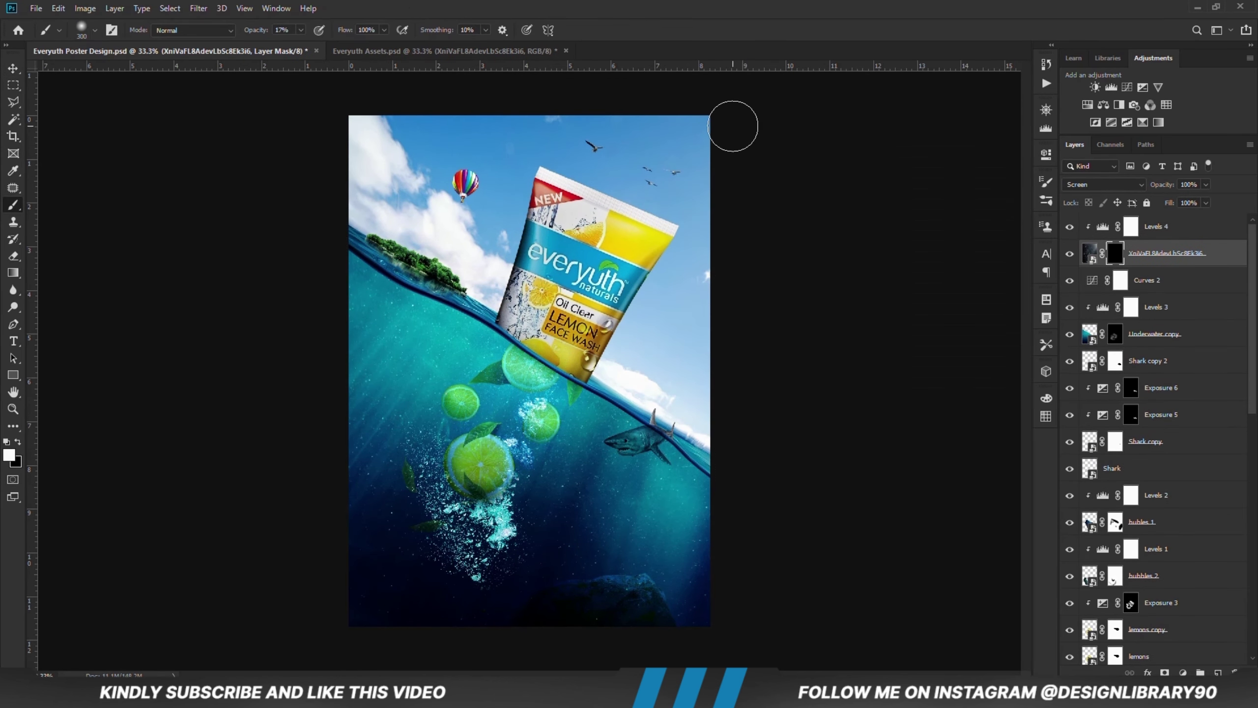
key("bracketright")
key("bracketright")
key("bracketright")
key("bracketright")
key("bracketright")
key("bracketright")
key("bracketright")
key("bracketright")
key("bracketright")
mouse_move(719, 137)
left_mouse_down()
mouse_move(586, 154)
mouse_move(488, 141)
left_mouse_up()
key("bracketleft")
key("bracketleft")
key("bracketleft")
key("bracketleft")
key("bracketleft")
left_click(1070, 254)
left_click(1070, 254)
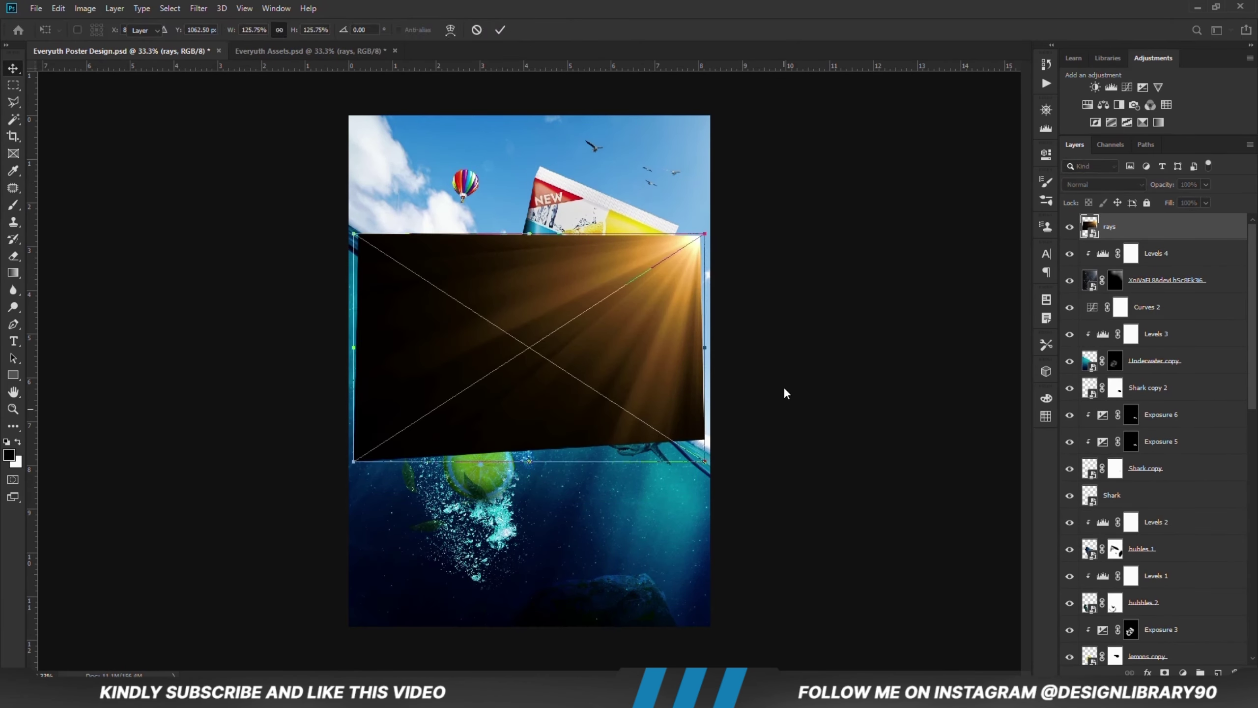
- Enlarge and skew the rays layer so its light source sits in the poster's upper-right corner
right_click(1173, 228)
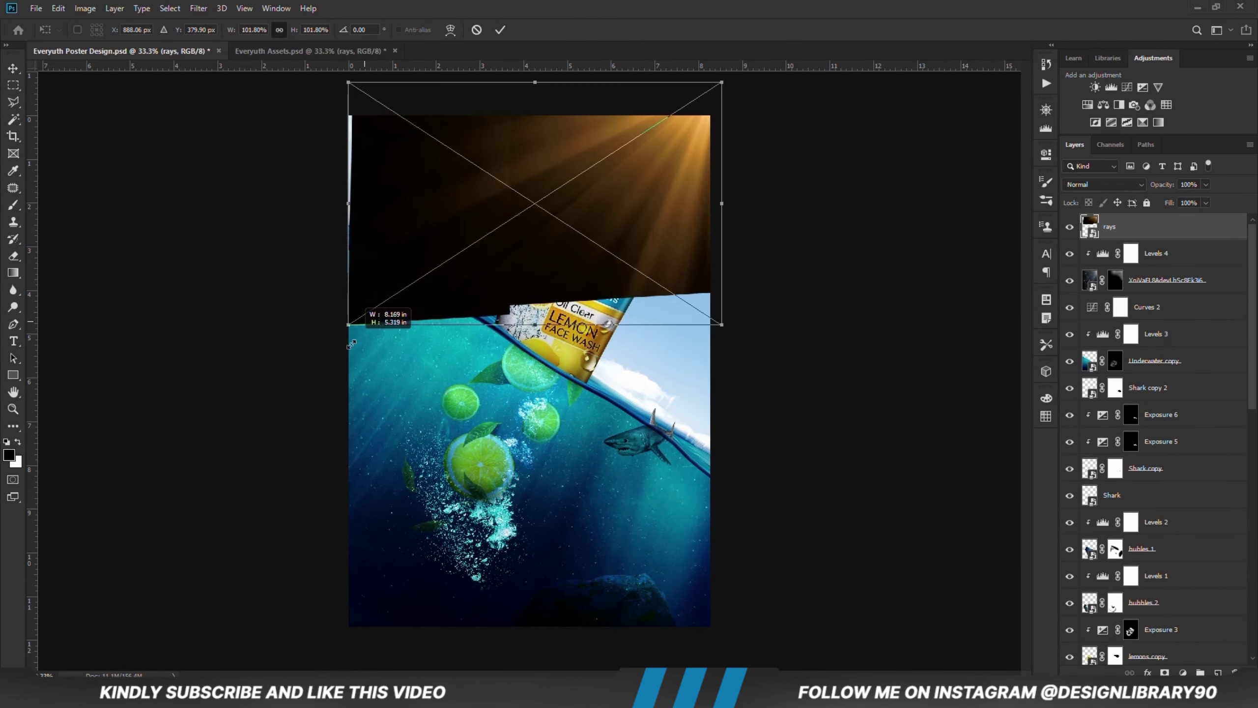
mouse_move(364, 297)
left_mouse_down()
mouse_move(366, 238)
mouse_move(372, 308)
left_mouse_up()
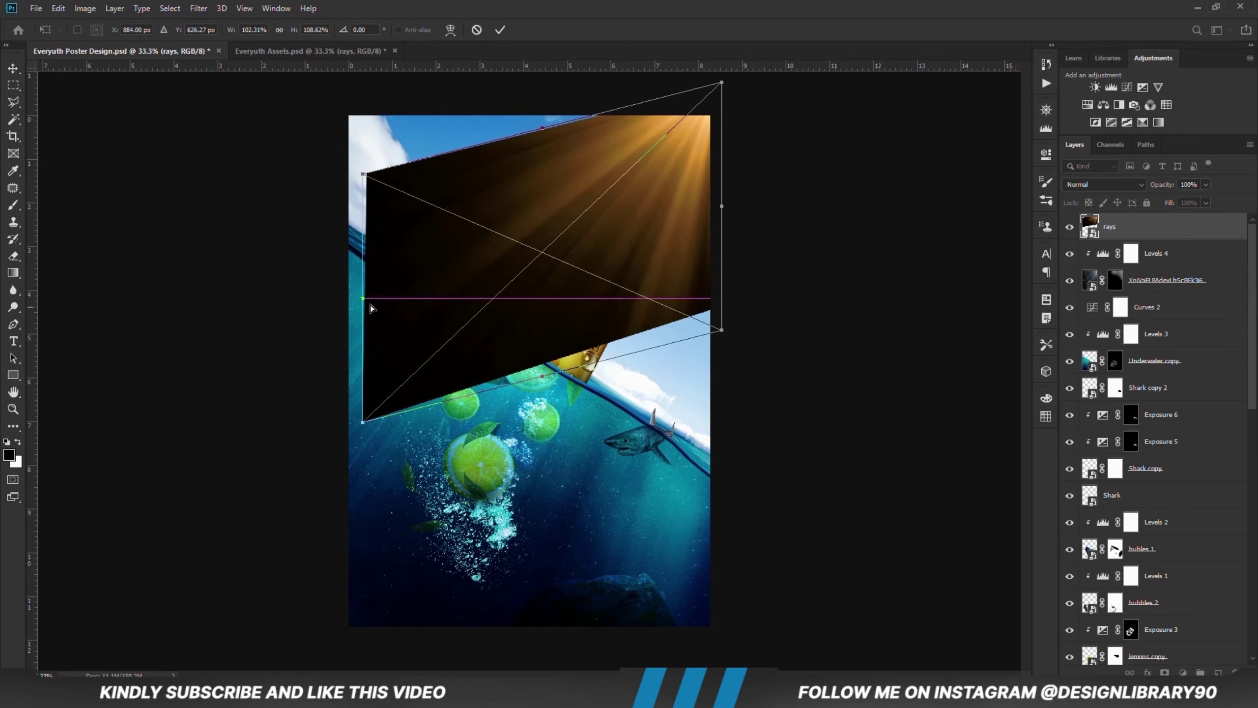
key("Return")
left_click_drag(729, 333, 750, 351)
key("Return")
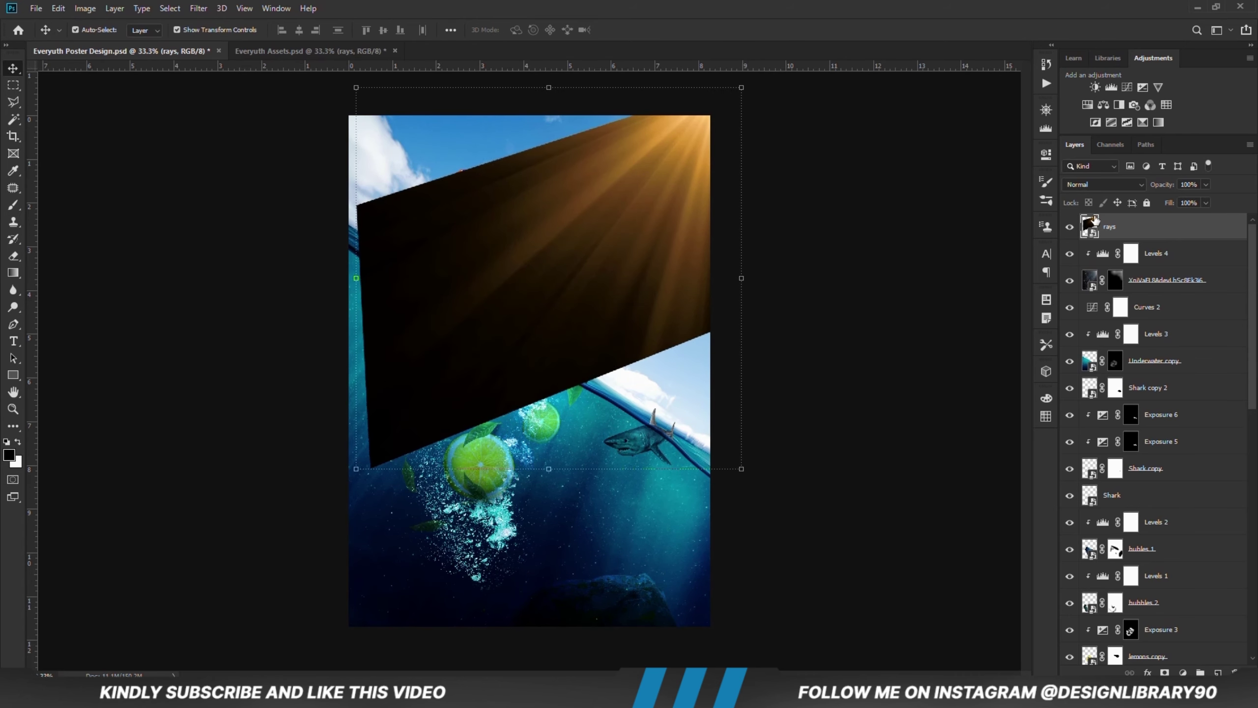
- Blend the rays layer with Screen and clip a Levels adjustment to it with black input 59
left_click(1104, 184)
left_click(1081, 297)
left_click(1183, 671)
left_click(1164, 494)
left_click(933, 371)
left_click_drag(873, 286, 905, 287)
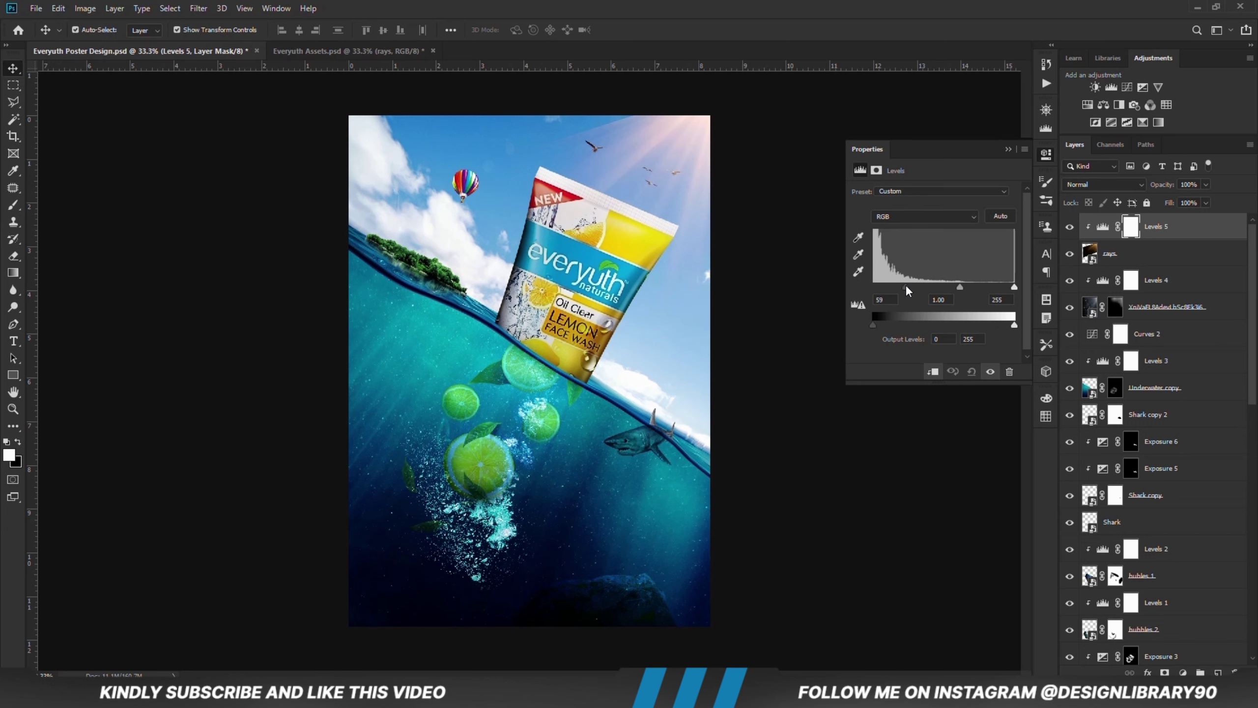
- Clip a Hue/Saturation adjustment to the rays, colorized with hue 197, saturation 76 and lightness -27
left_click(1183, 671)
left_click(1194, 551)
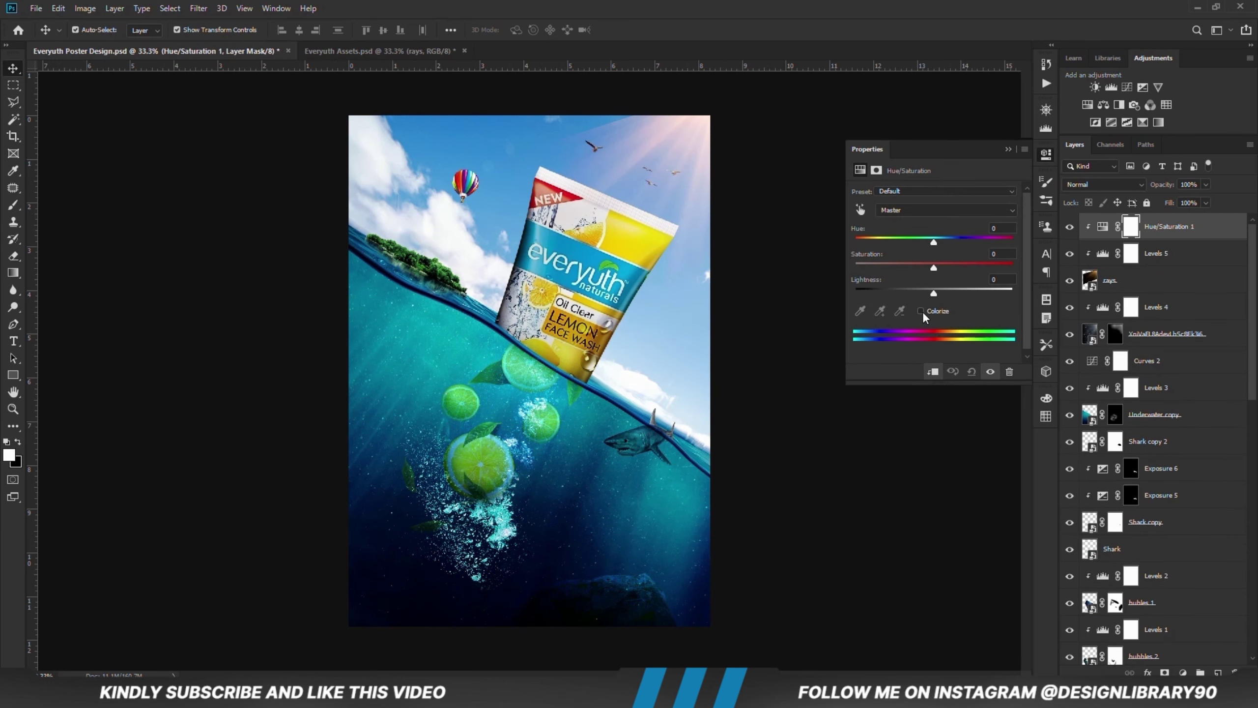
left_click(923, 310)
left_click_drag(856, 242, 975, 268)
left_click_drag(934, 293, 913, 293)
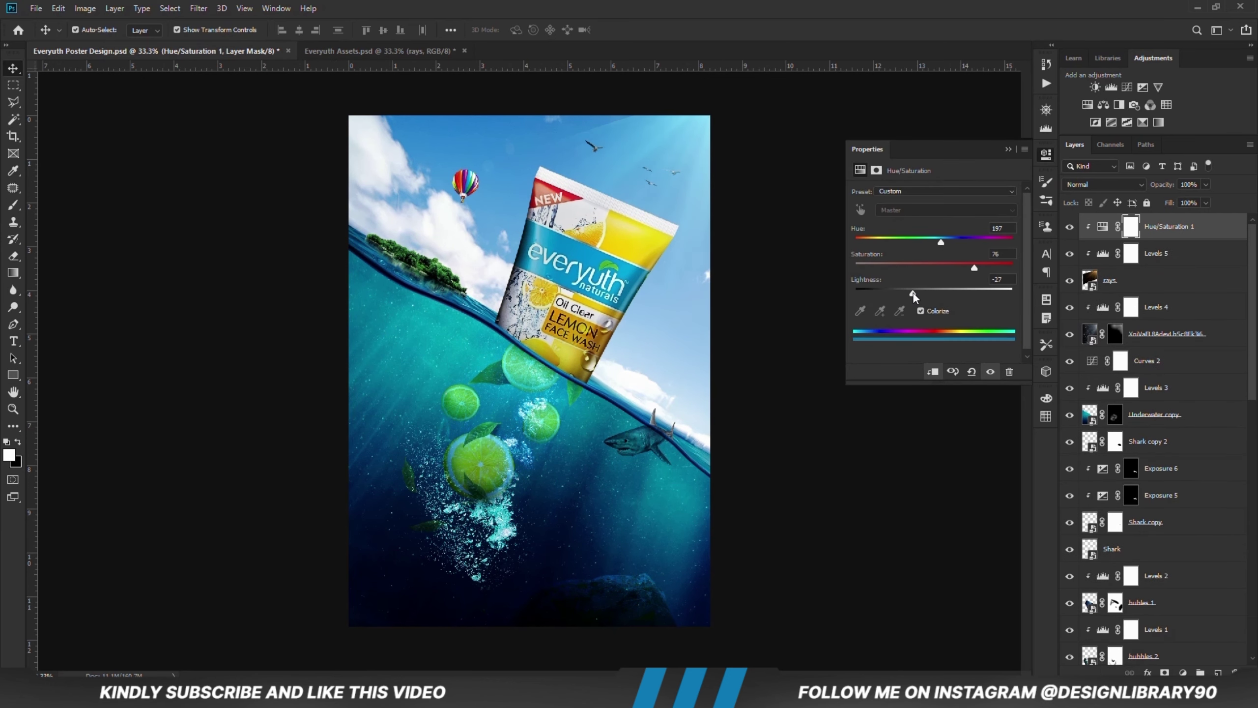
left_click(1009, 149)
- Add a layer mask to the rays and fade them in the sky above the tube with a soft black brush at 17% opacity
left_click(1124, 286)
left_click(1164, 672)
right_click(13, 204)
left_click(54, 205)
key("x")
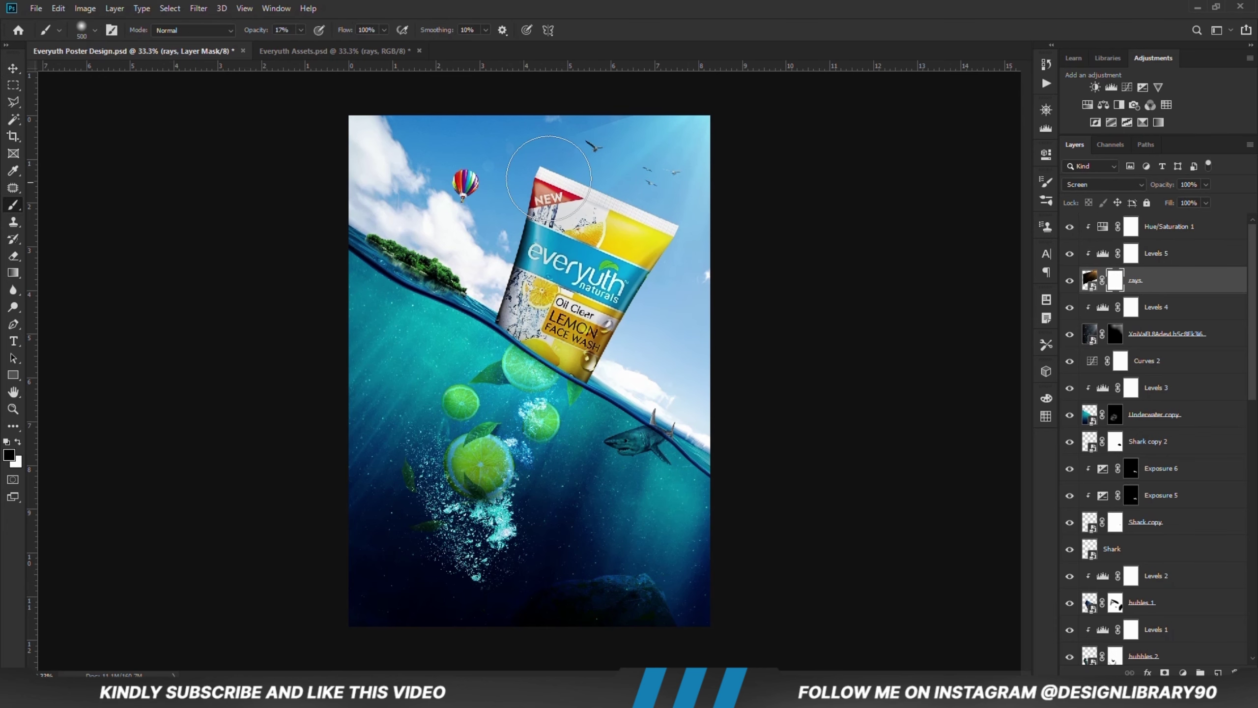
key("bracketleft")
key("bracketleft")
key("bracketleft")
key("bracketleft")
left_click_drag(585, 130, 557, 131)
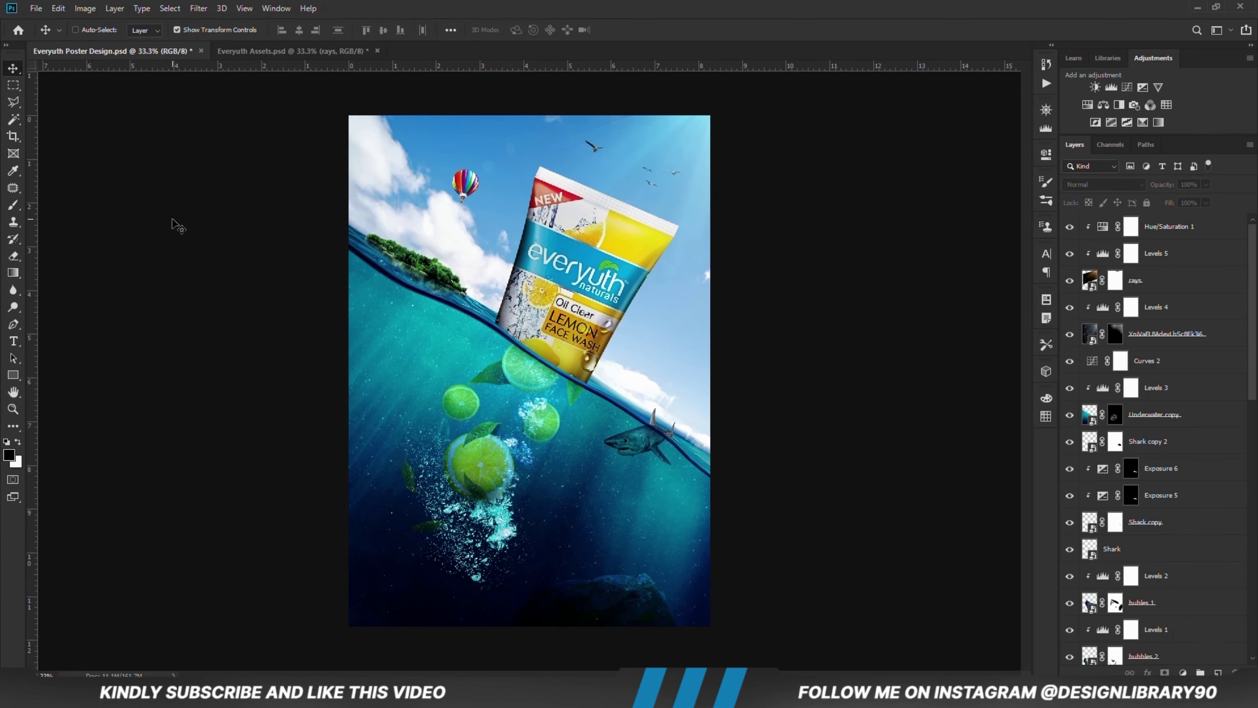
- Stamp all visible layers into a new layer on top and convert it to a smart object
key("ctrl+plus")
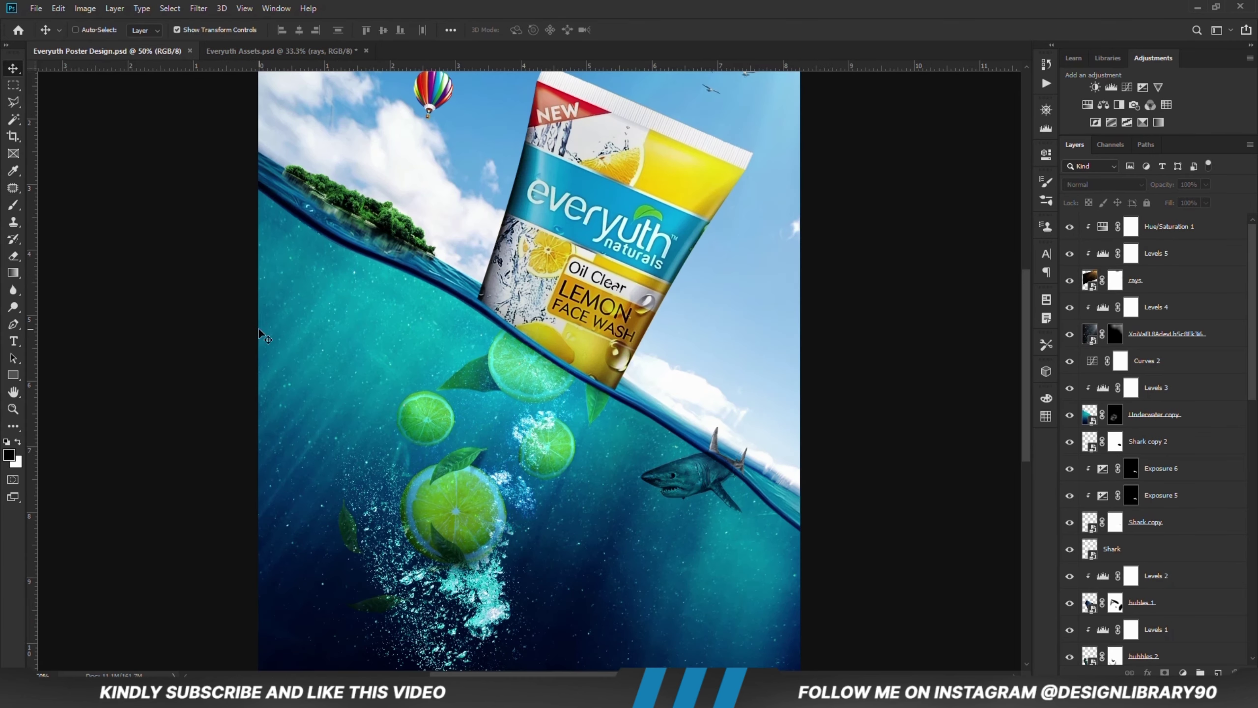
key("ctrl+shift+alt+e")
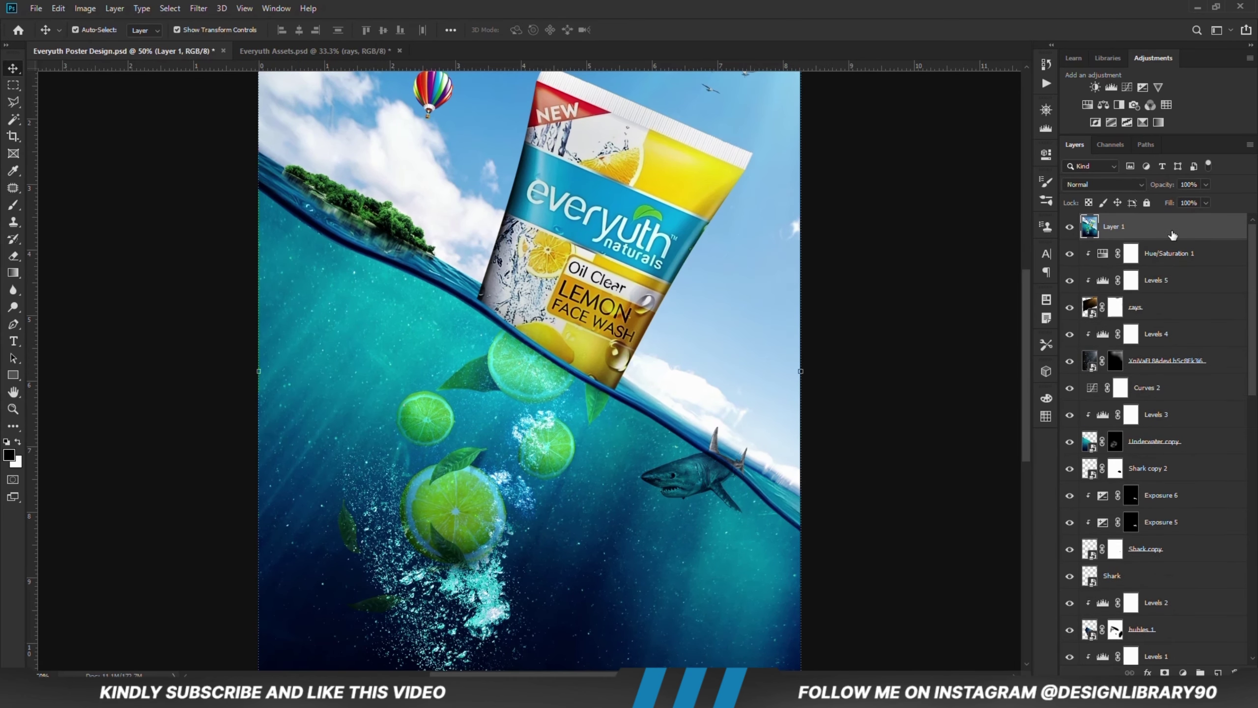
right_click(1172, 235)
left_click(1030, 307)
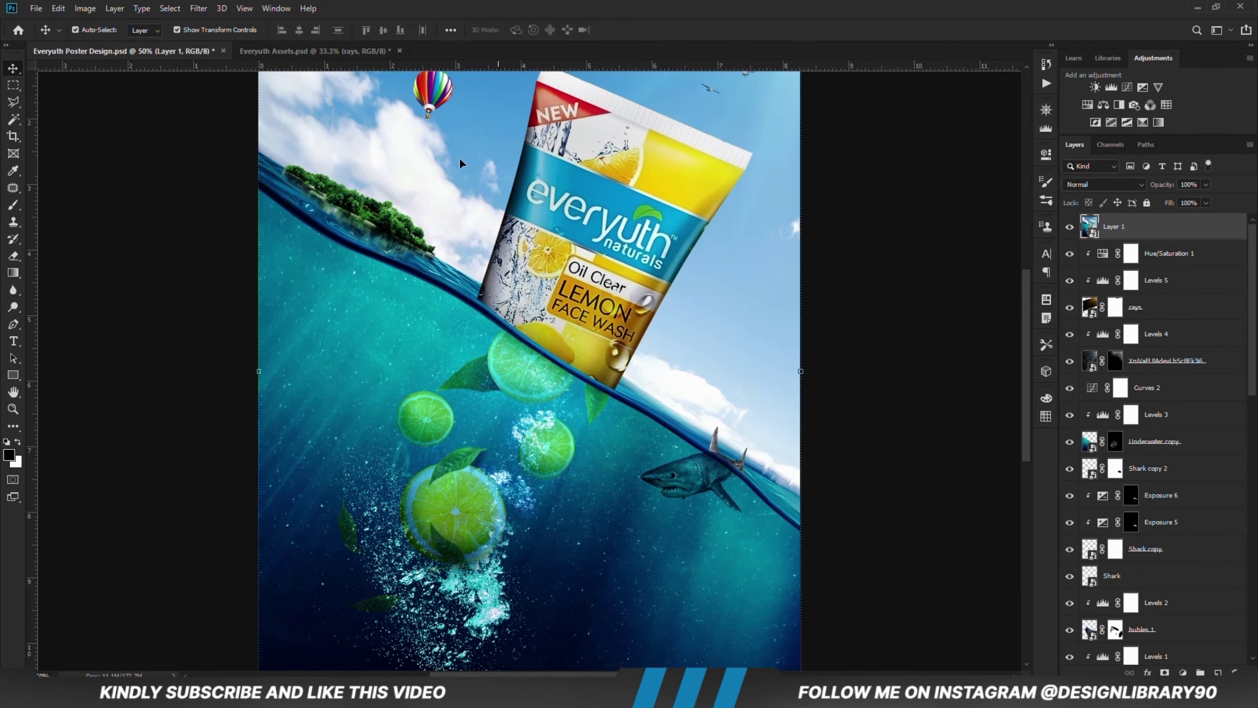
- In the Camera Raw filter, set exposure +0.15, contrast +14, highlights +6, shadows -14, whites +6, blacks -18, texture +14 and clarity +5
left_click(198, 8)
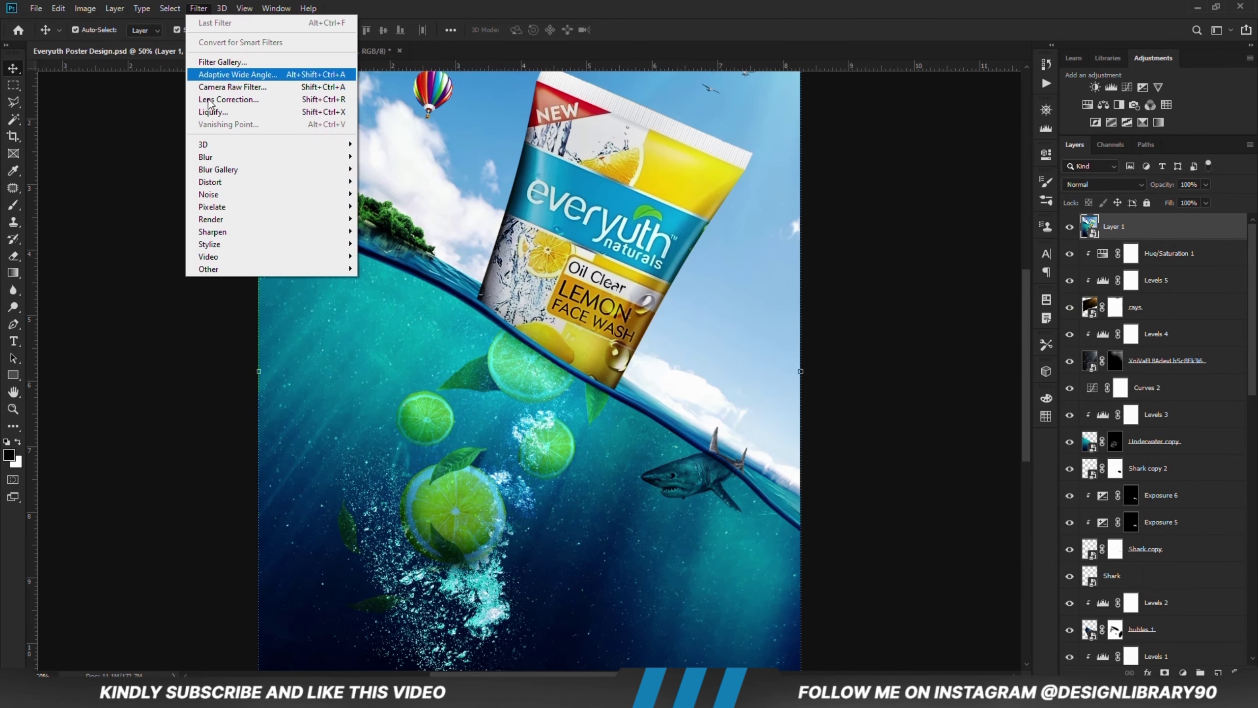
left_click(243, 88)
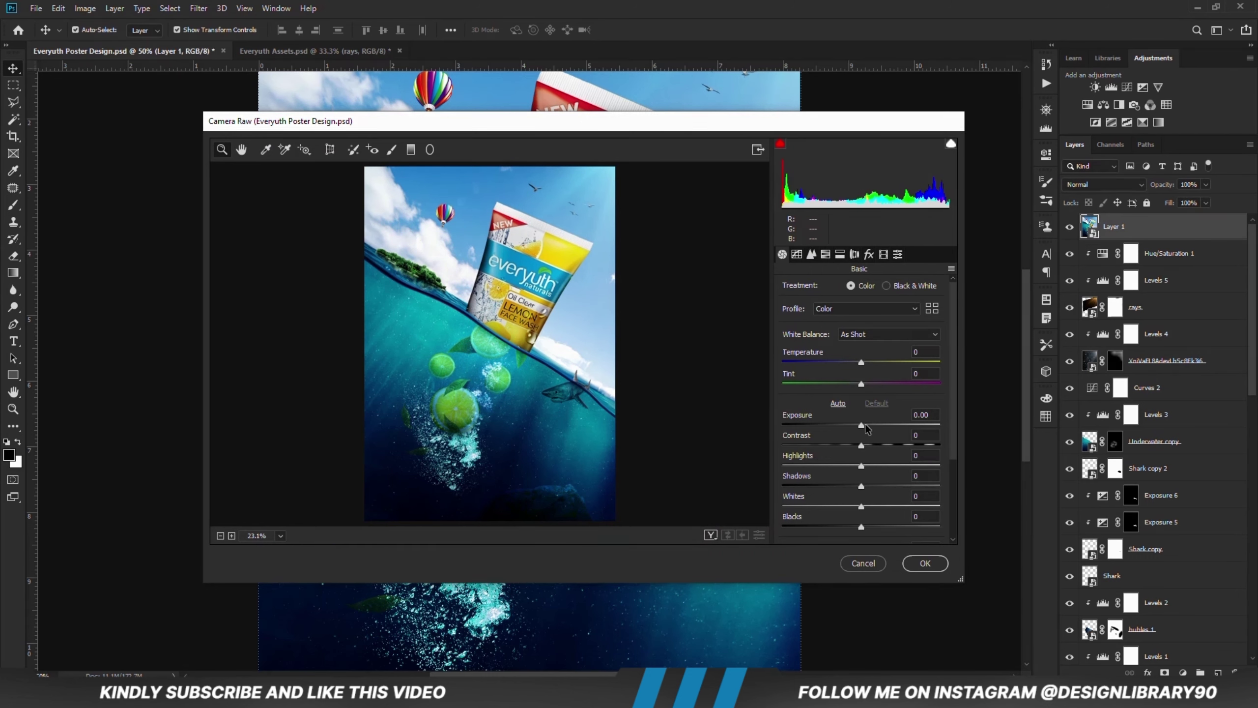
left_click(865, 424)
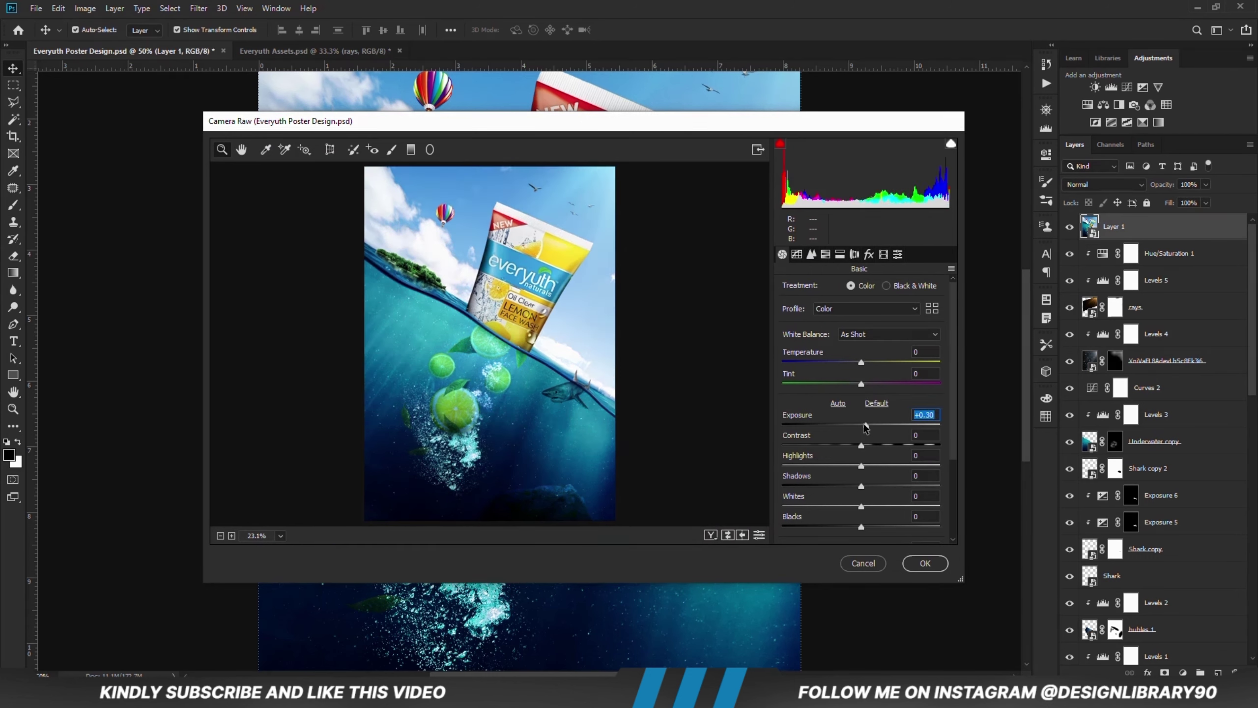
left_click_drag(865, 425, 870, 506)
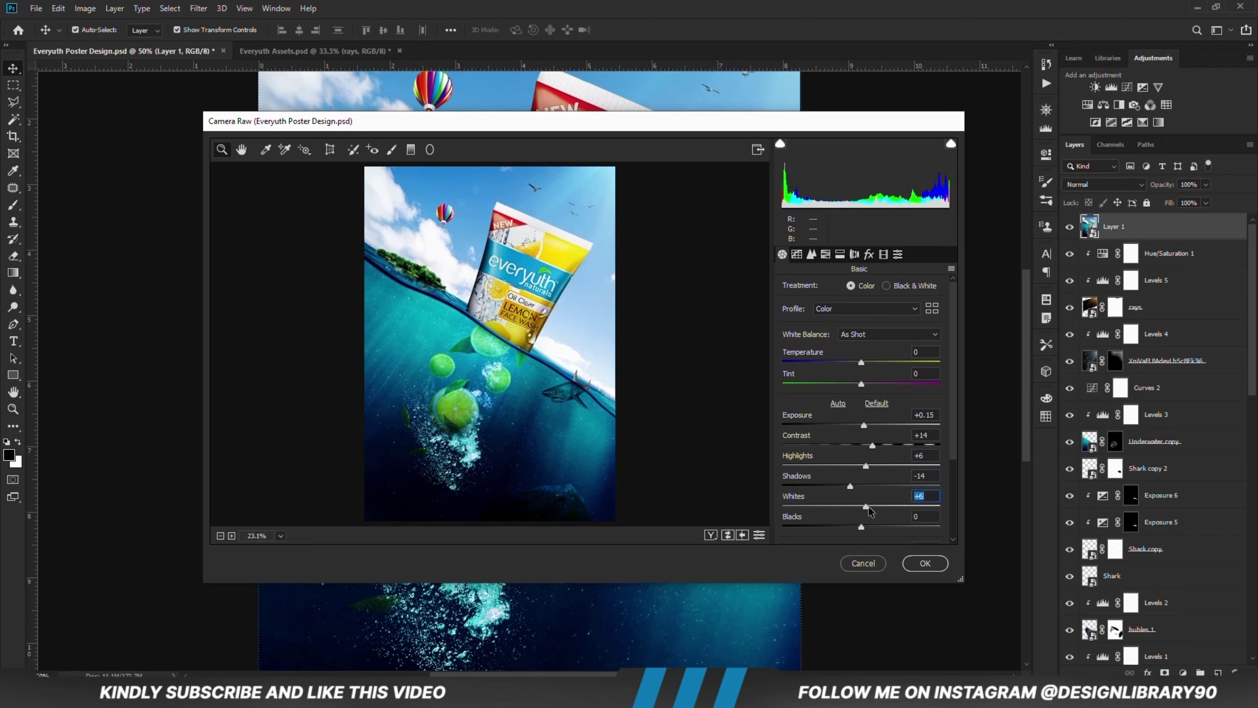
left_click_drag(956, 449, 959, 461)
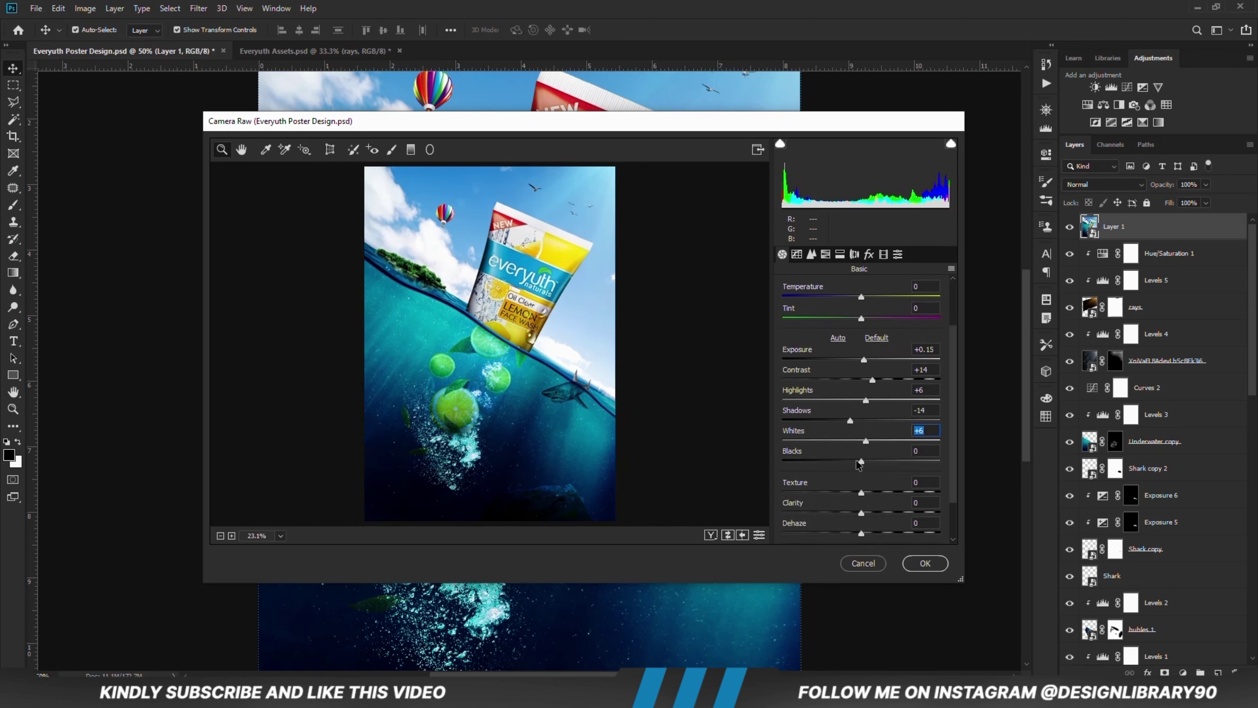
left_click_drag(861, 462, 867, 512)
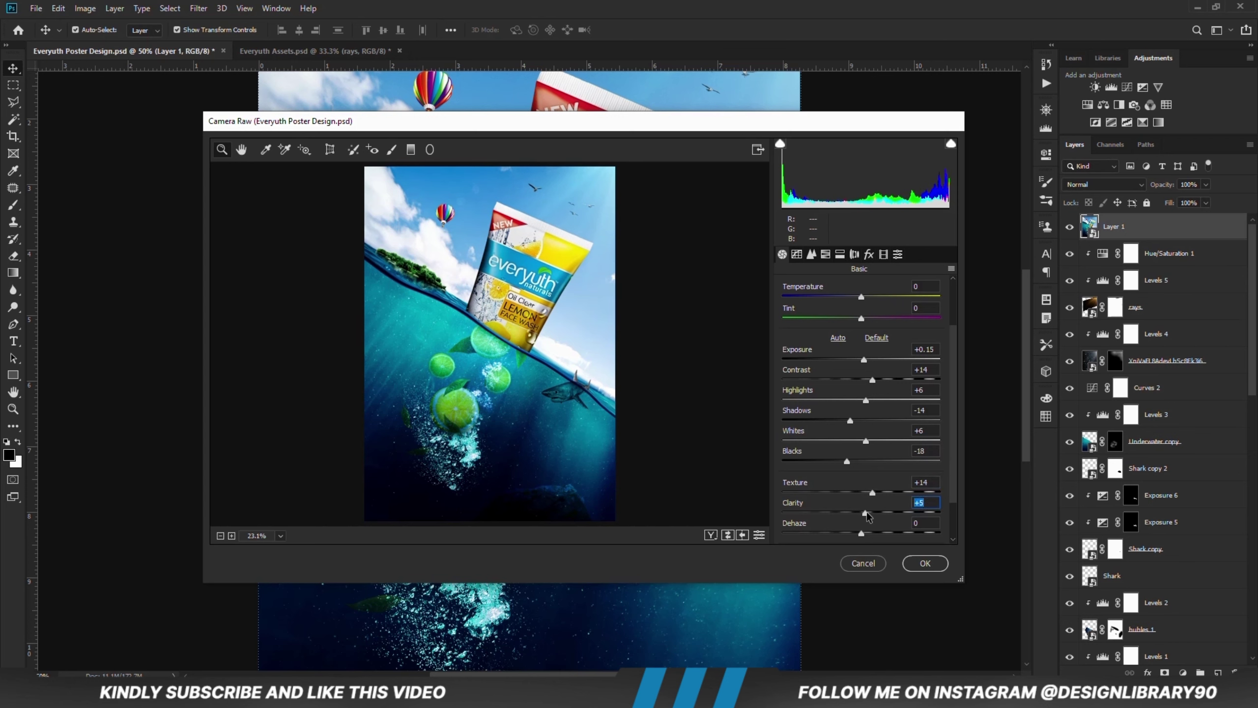
- Add the Heavy sharpening preset, apply the Camera Raw filter to the stamped layer and deselect the layer
left_click(898, 254)
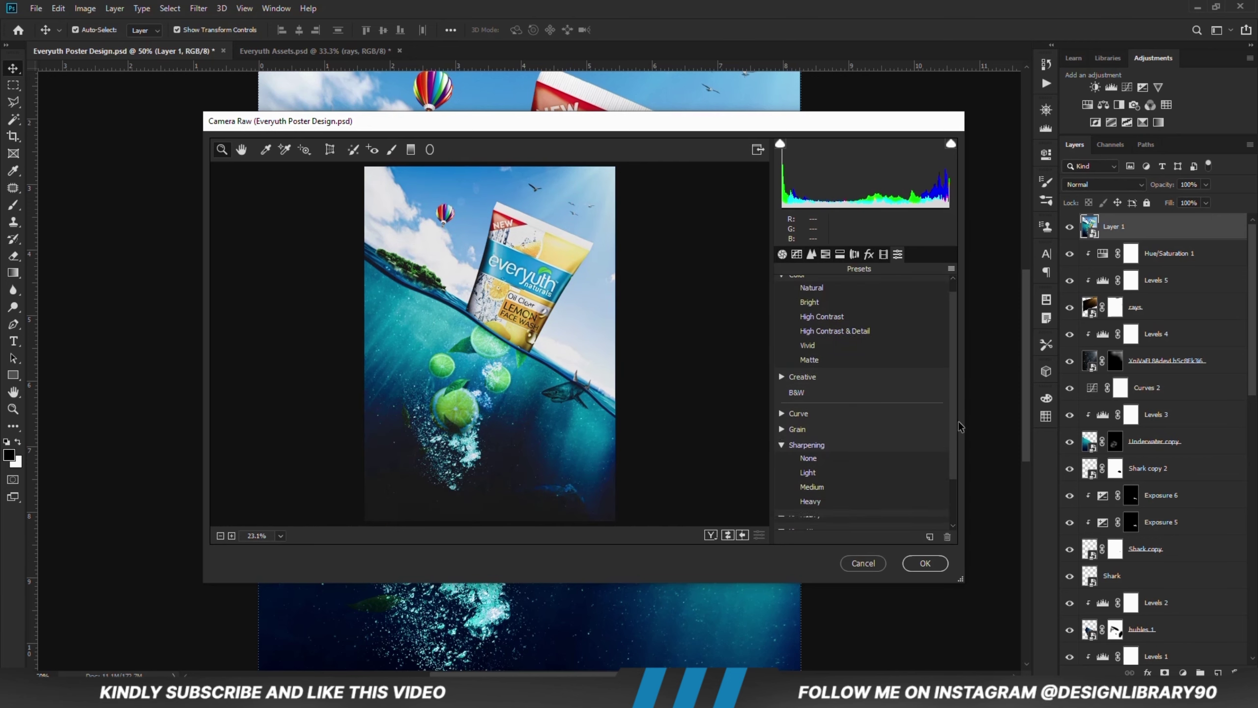
scroll(959, 421, "down", 3)
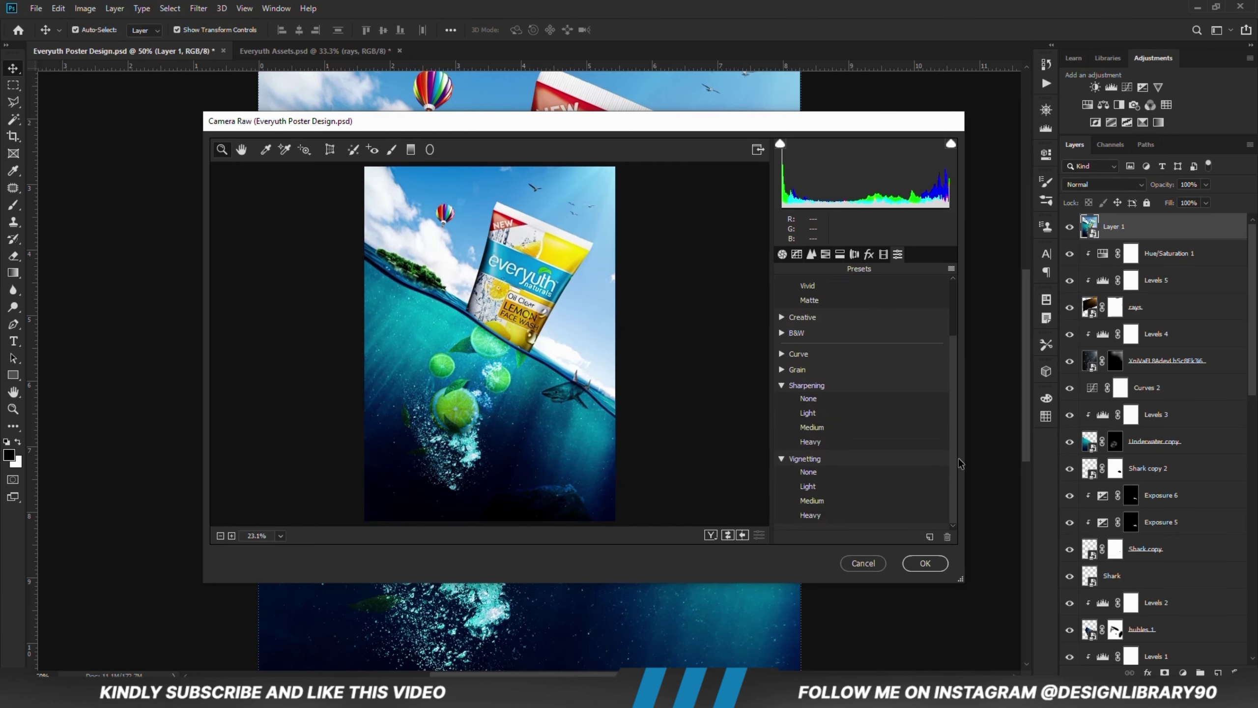
left_click(814, 438)
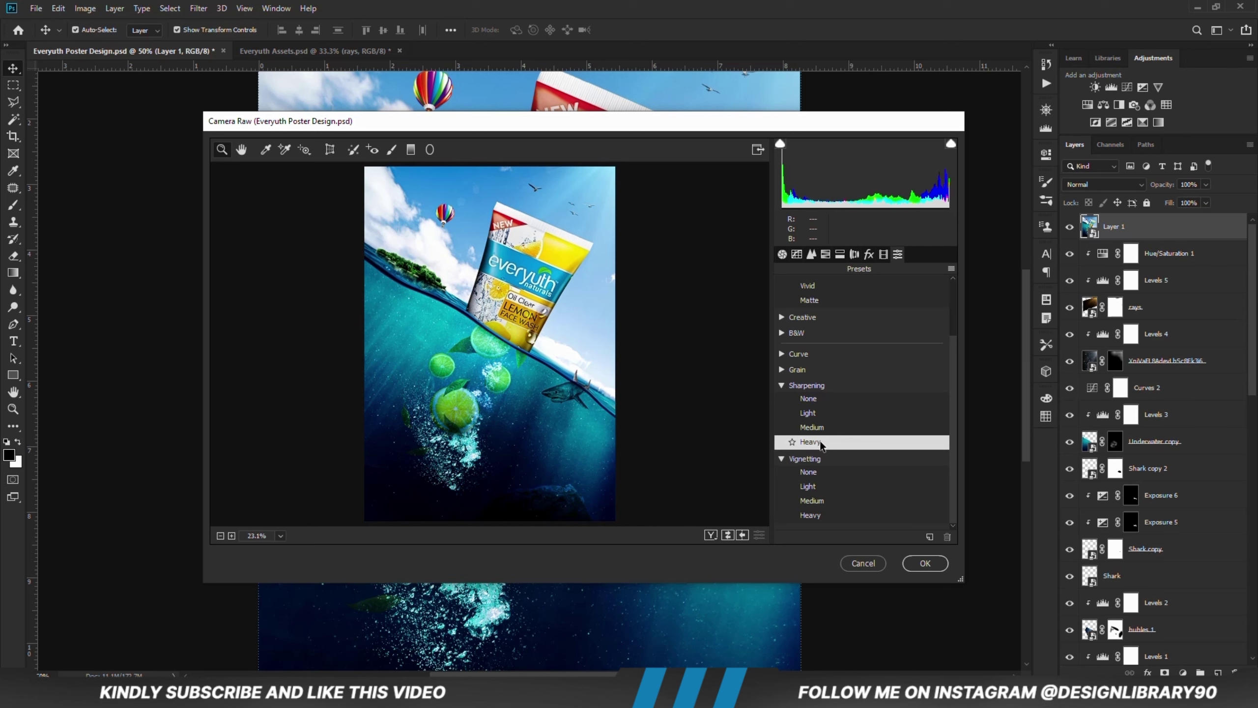
left_click(925, 566)
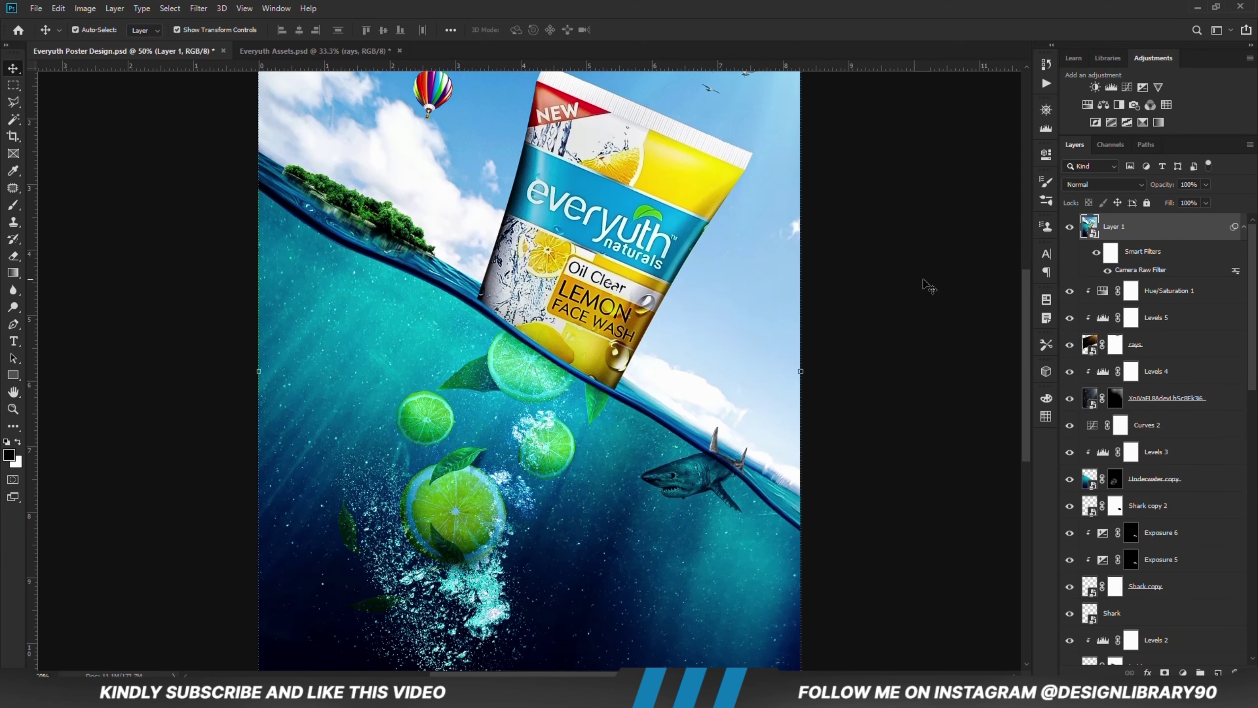
left_click(873, 359)
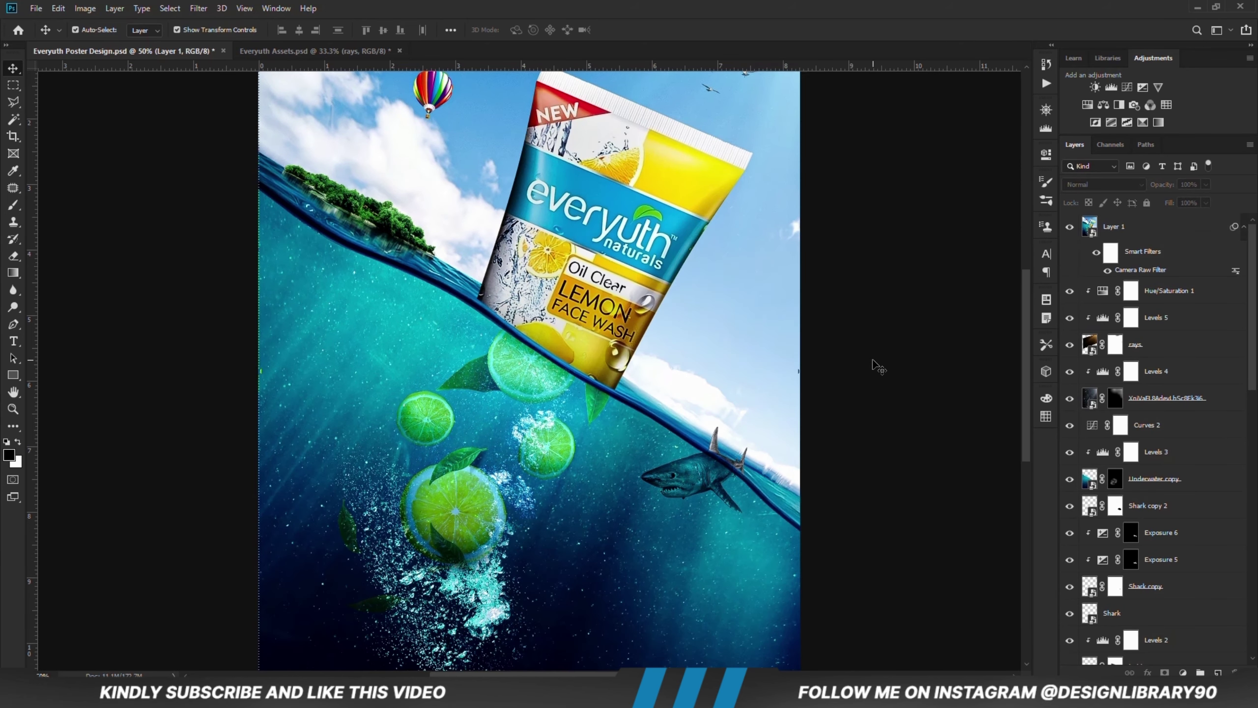
key("ctrl+0")
key("ctrl+plus")
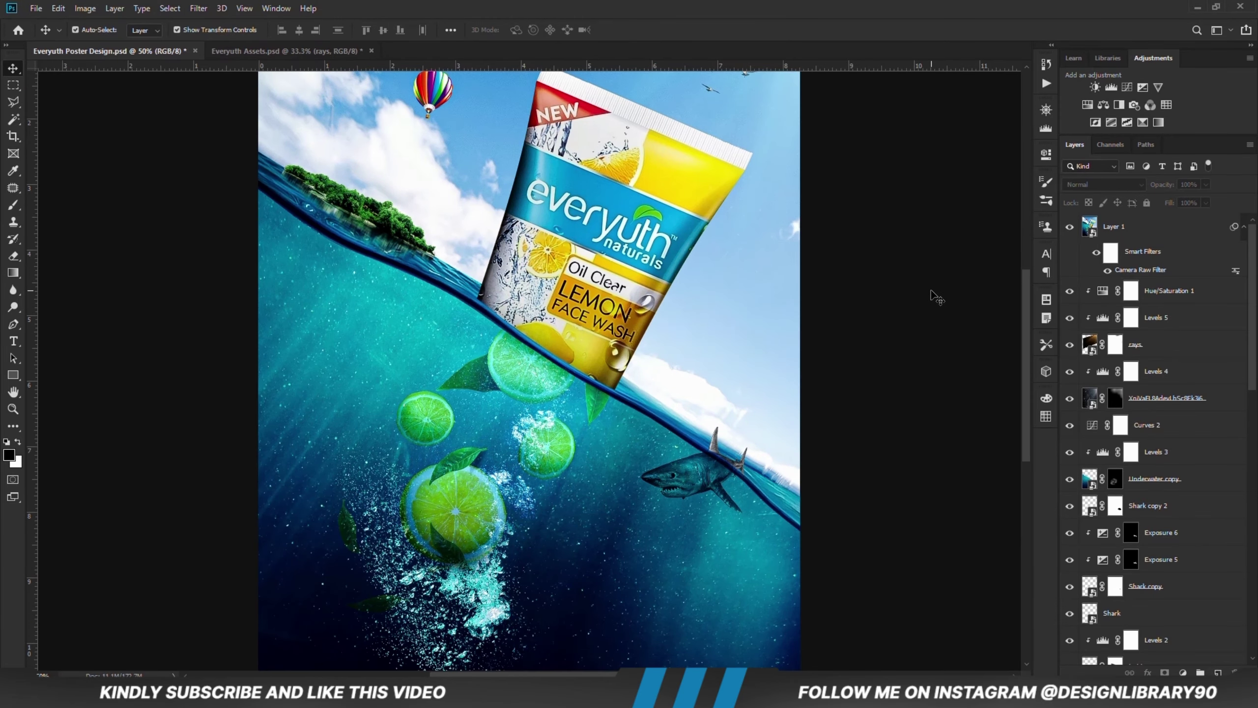
key("ctrl+minus")
key("ctrl+minus")
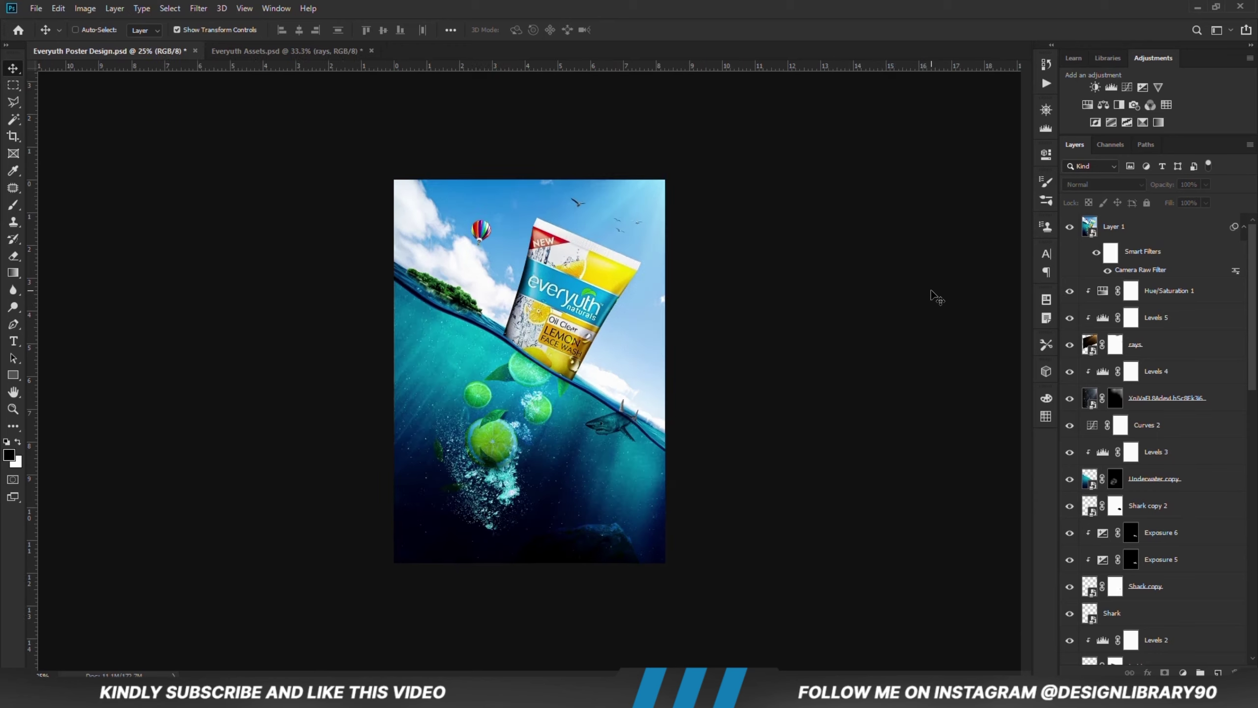